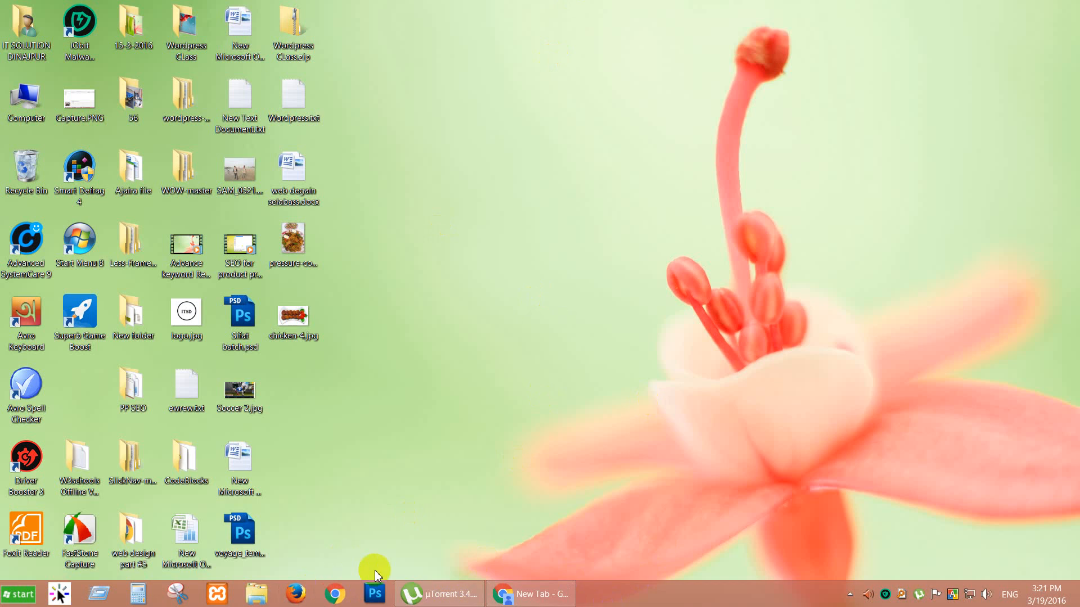
Bring Chrome back into view and enter alphatechworld.com in the new tab's address bar.
{"action": "left_click", "coordinate": [557, 596]}
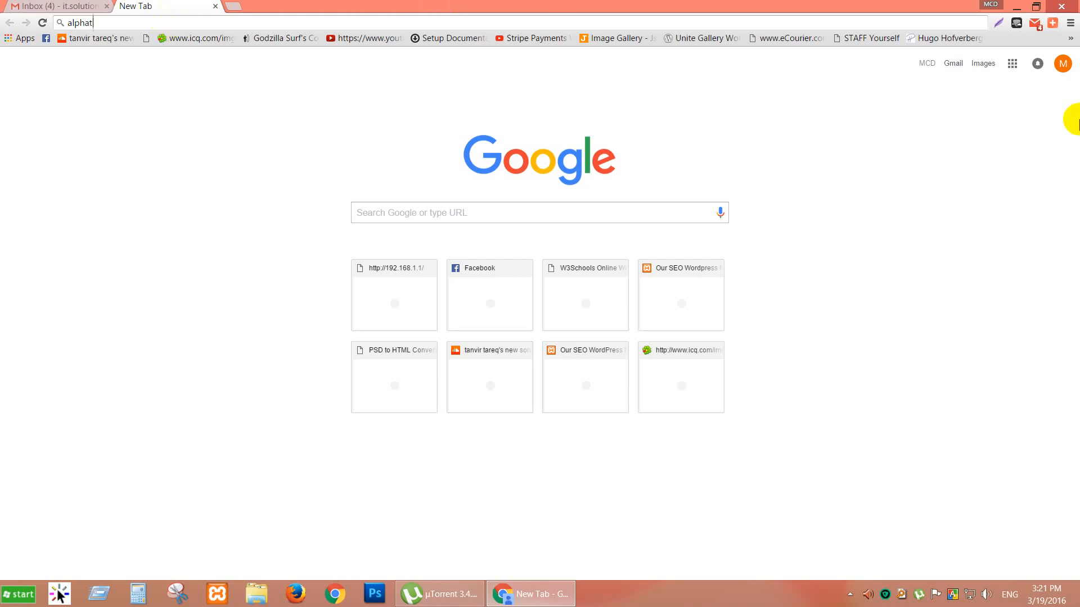
{"action": "type", "text": "ec"}
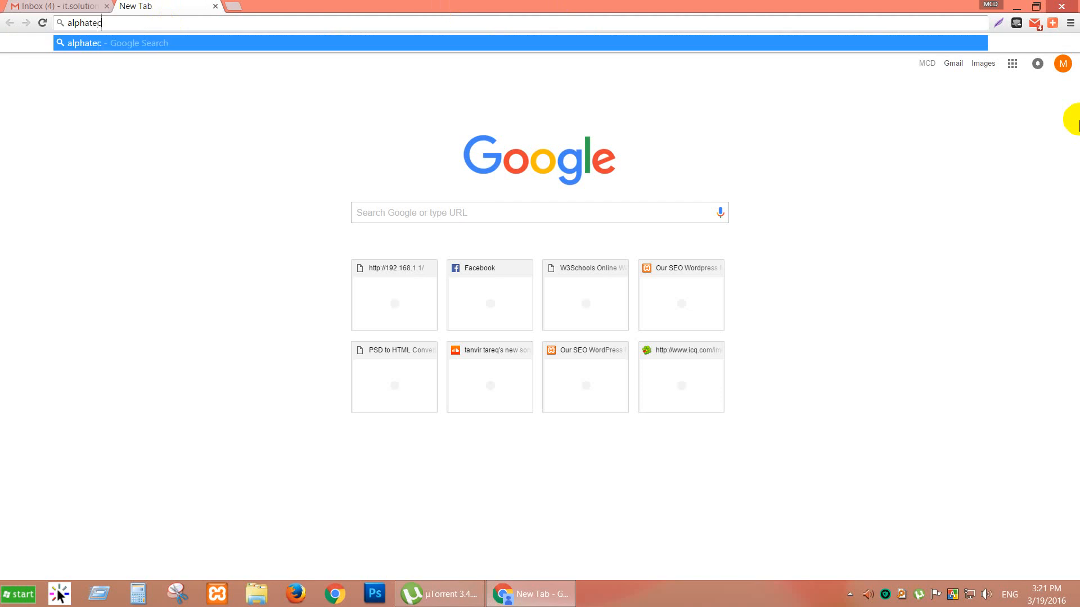
{"action": "type", "text": "h w"}
{"action": "key", "text": "BackSpace"}
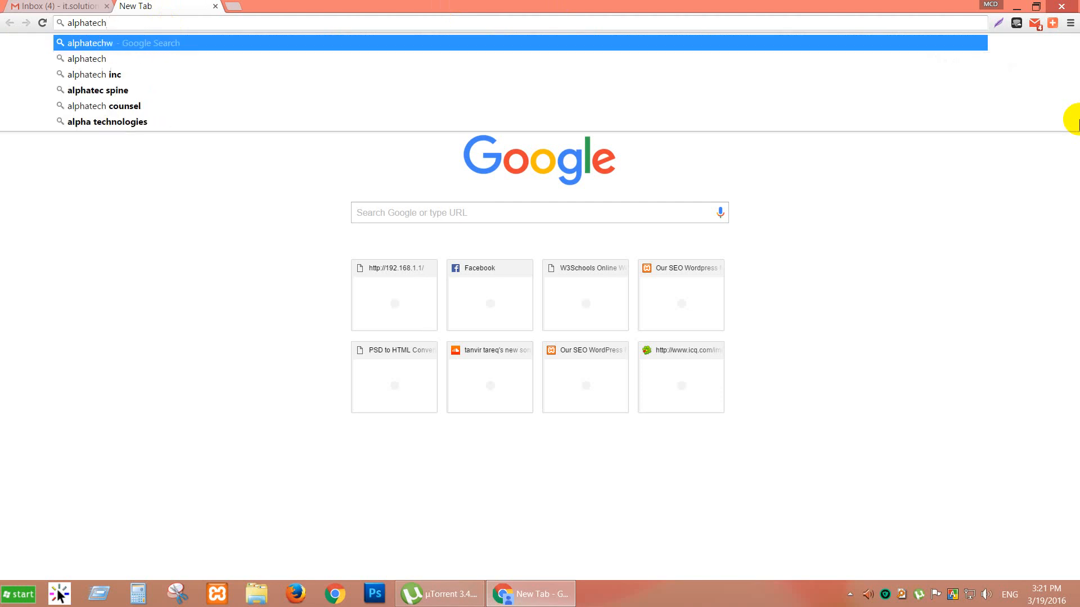
{"action": "type", "text": "world.com"}
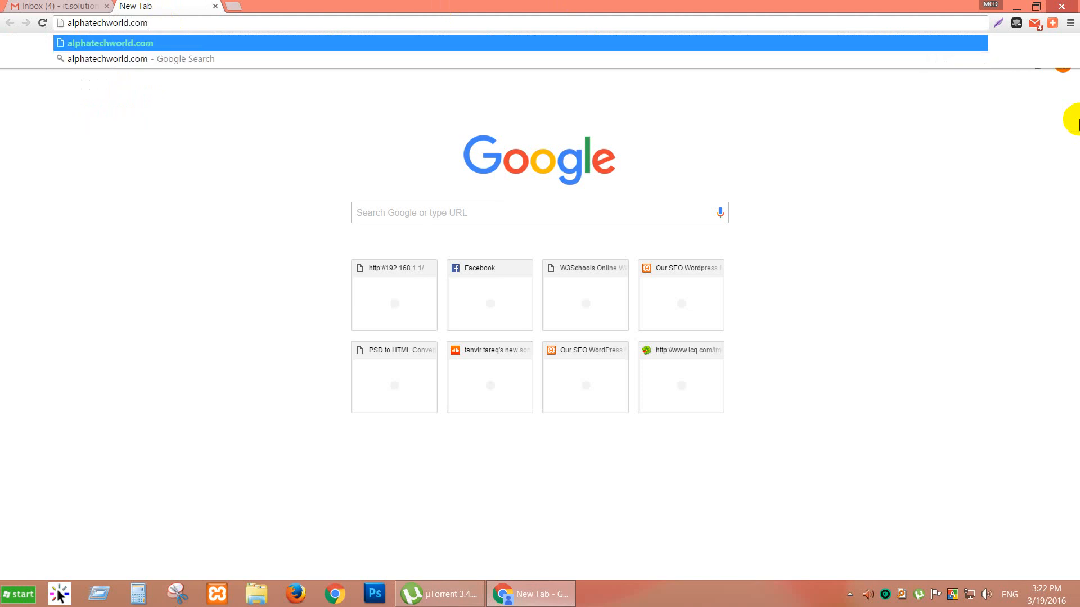
{"action": "key", "text": "Return"}
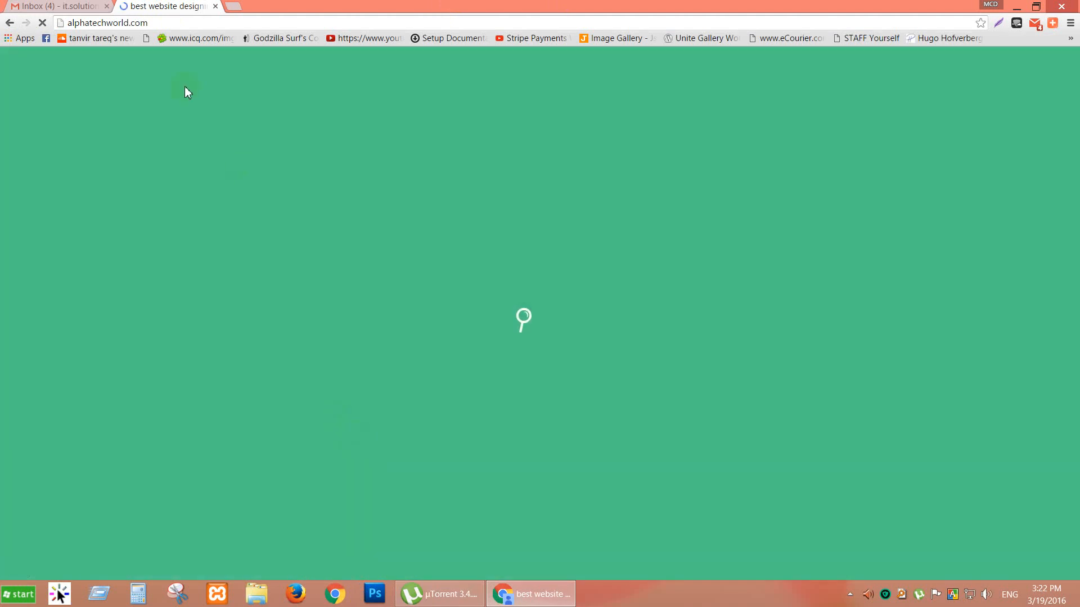
Scroll through the alphatechworld.com homepage down to its footer.
{"action": "left_click", "coordinate": [57, 6]}
{"action": "left_click", "coordinate": [141, 5]}
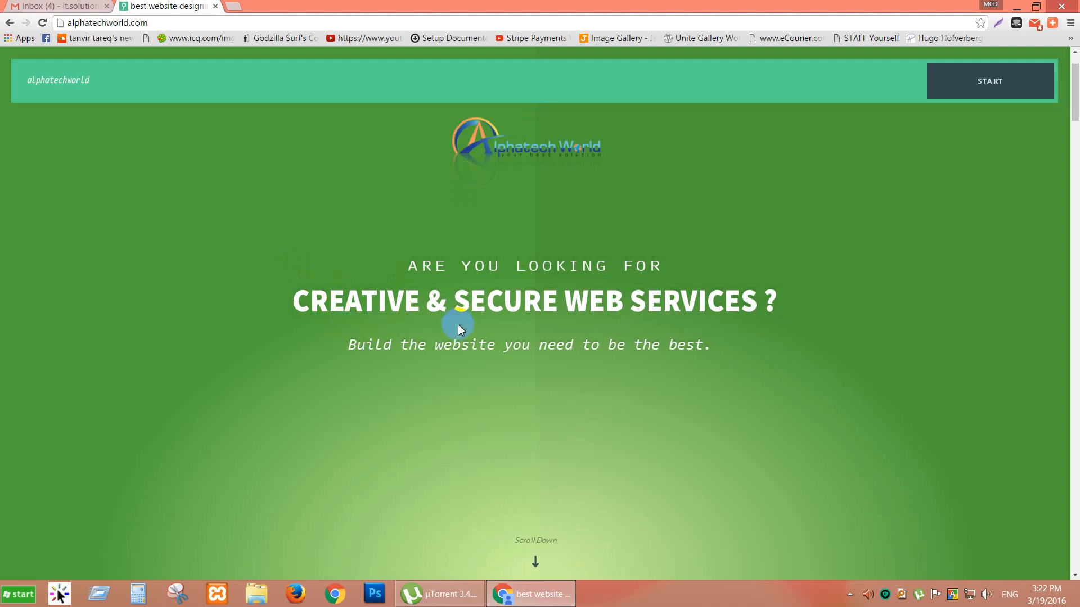
{"action": "scroll", "coordinate": [458, 322], "scroll_direction": "down", "scroll_amount": 1}
{"action": "scroll", "coordinate": [407, 271], "scroll_direction": "down", "scroll_amount": 1}
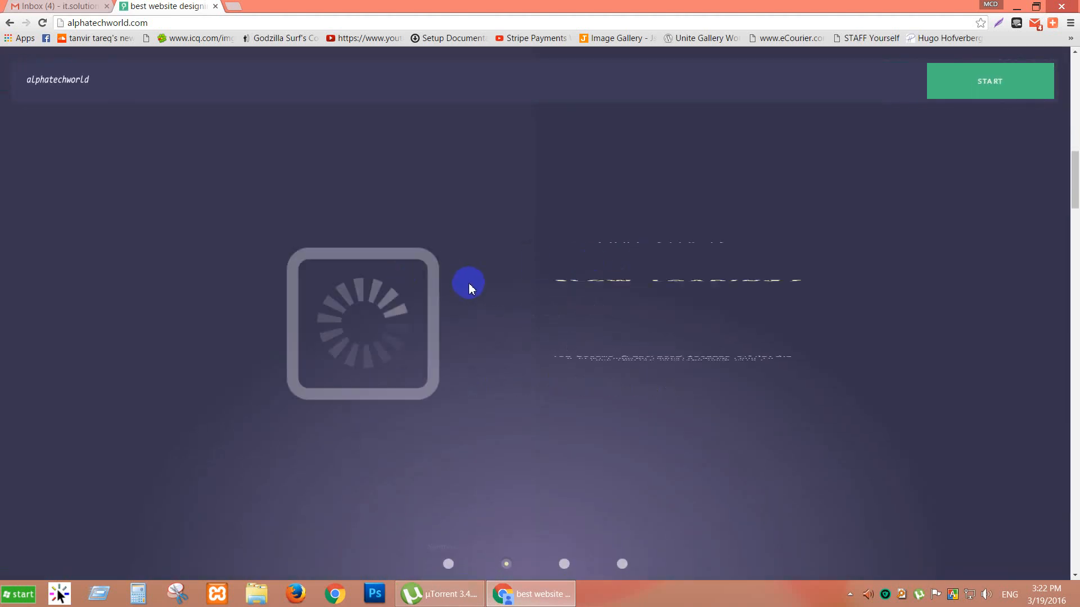
{"action": "scroll", "coordinate": [455, 289], "scroll_direction": "down", "scroll_amount": 1}
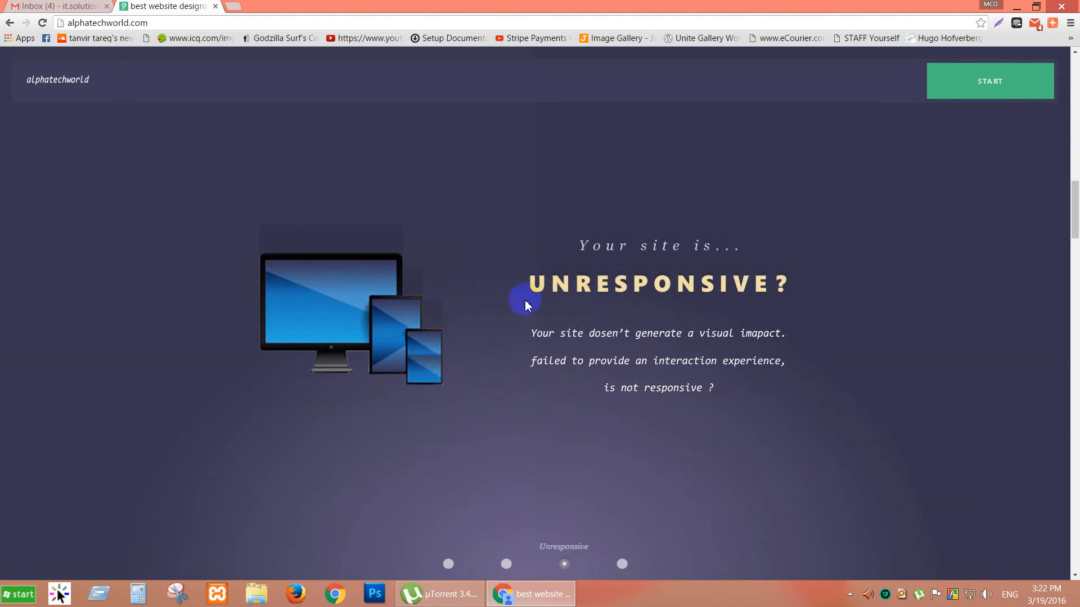
{"action": "scroll", "coordinate": [543, 294], "scroll_direction": "down", "scroll_amount": 1}
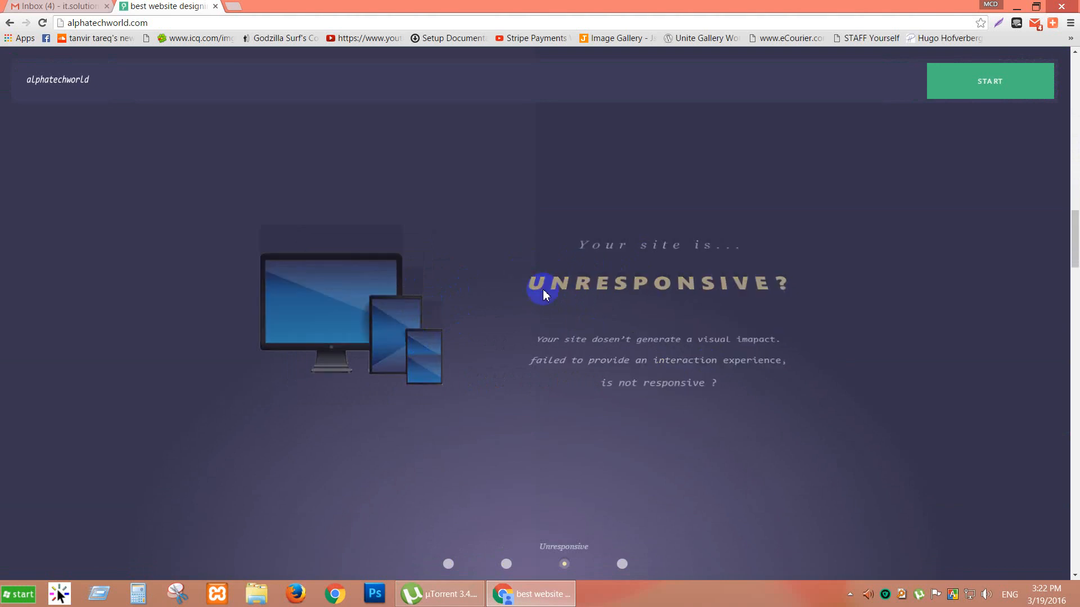
{"action": "scroll", "coordinate": [544, 293], "scroll_direction": "down", "scroll_amount": 2}
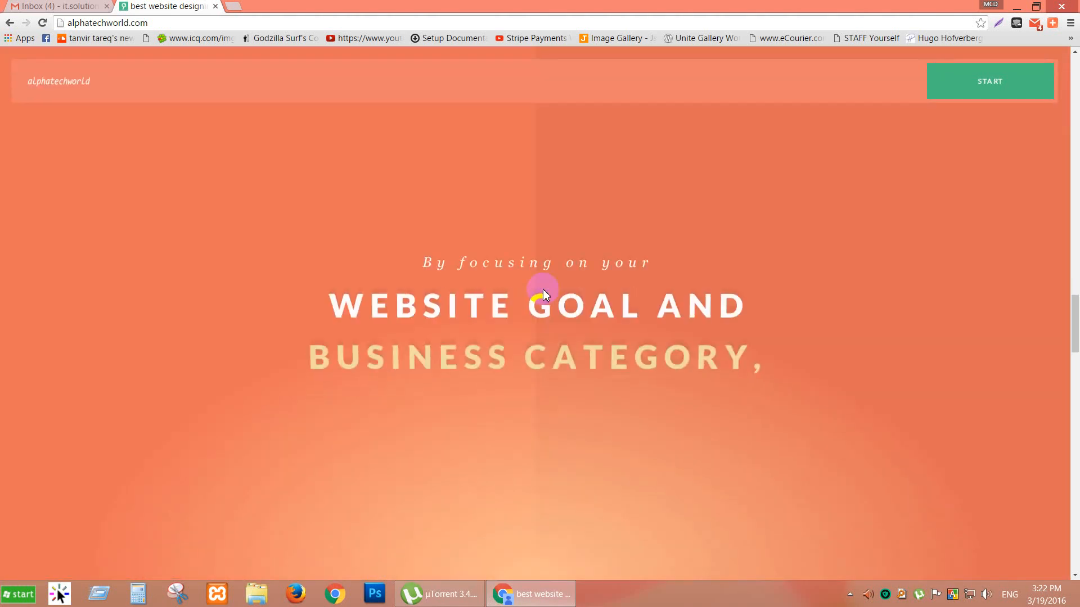
{"action": "scroll", "coordinate": [528, 288], "scroll_direction": "down", "scroll_amount": 5}
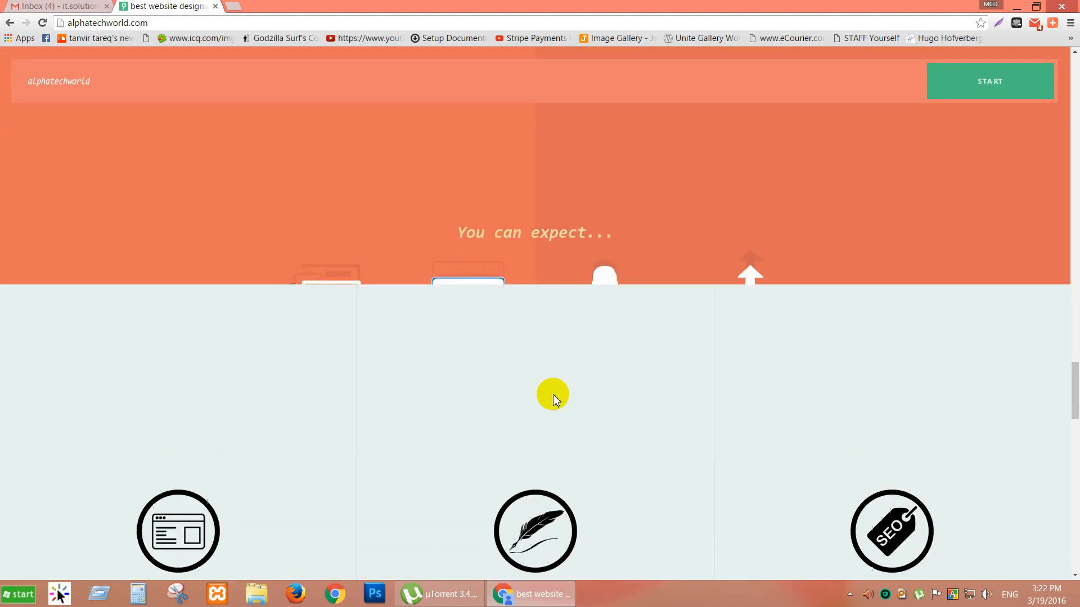
{"action": "scroll", "coordinate": [443, 315], "scroll_direction": "down", "scroll_amount": 5}
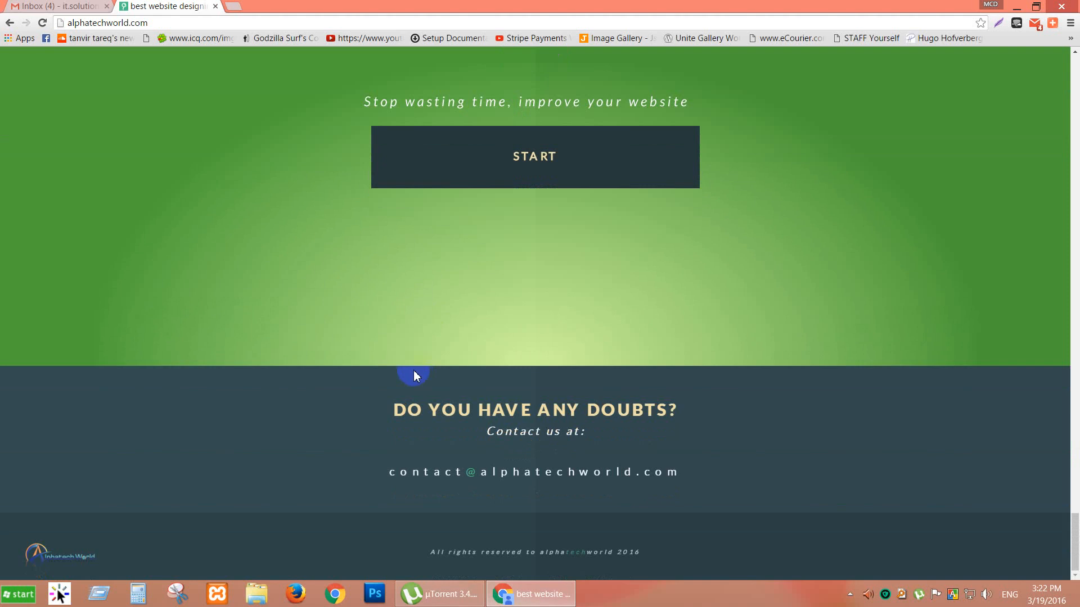
Open the homepage's HTML source in a new view-source tab with Ctrl+U.
{"action": "left_click", "coordinate": [368, 267]}
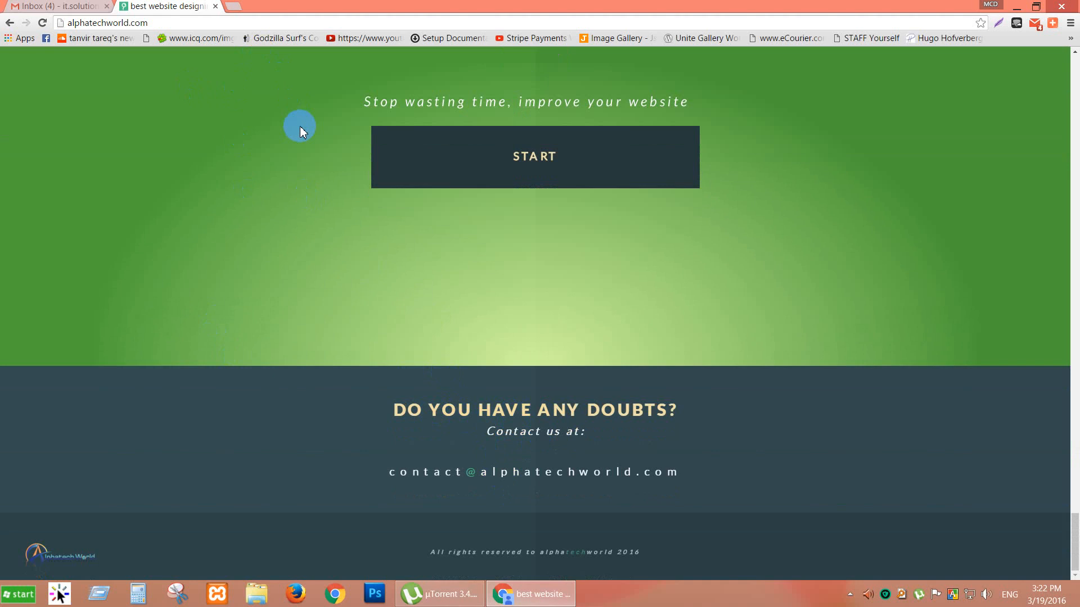
{"action": "mouse_move", "coordinate": [462, 136]}
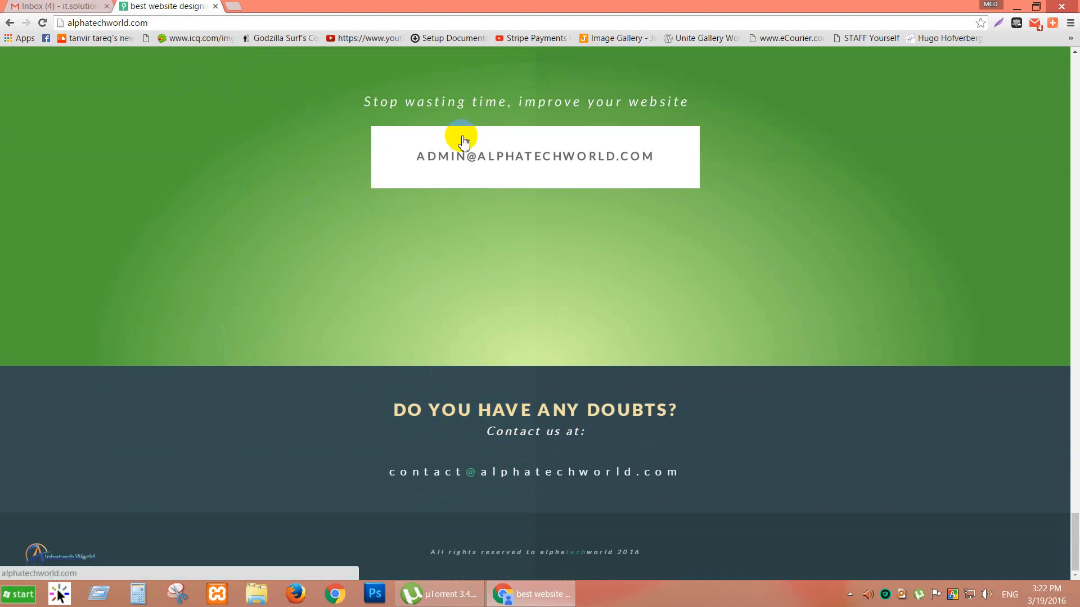
{"action": "key", "text": "ctrl+u"}
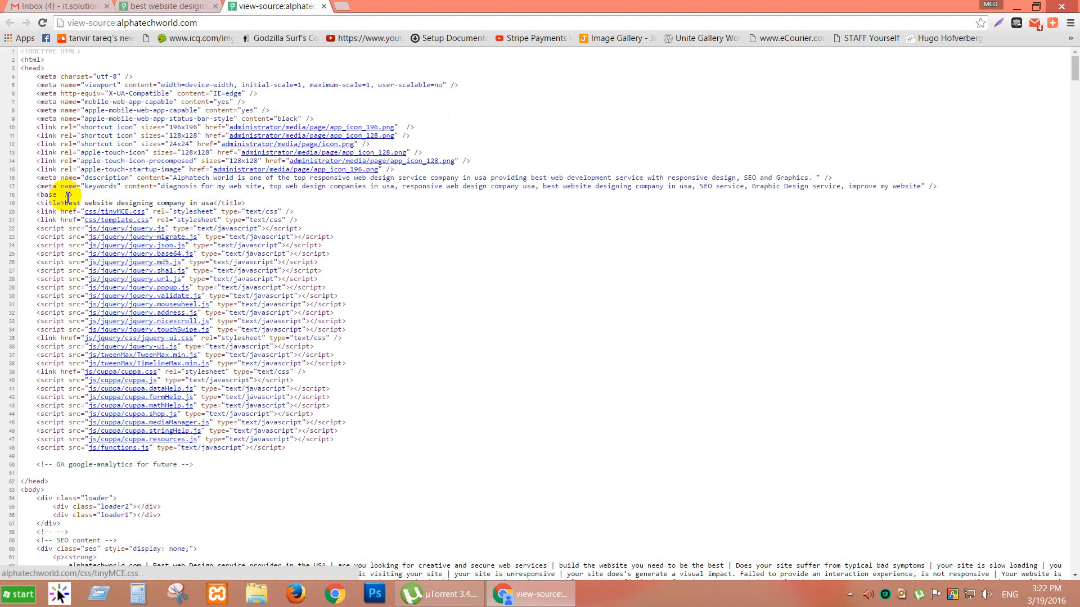
{"action": "mouse_move", "coordinate": [67, 209]}
{"action": "left_mouse_down"}
{"action": "mouse_move", "coordinate": [182, 204]}
{"action": "mouse_move", "coordinate": [64, 205]}
{"action": "left_mouse_up"}
{"action": "left_click", "coordinate": [210, 203]}
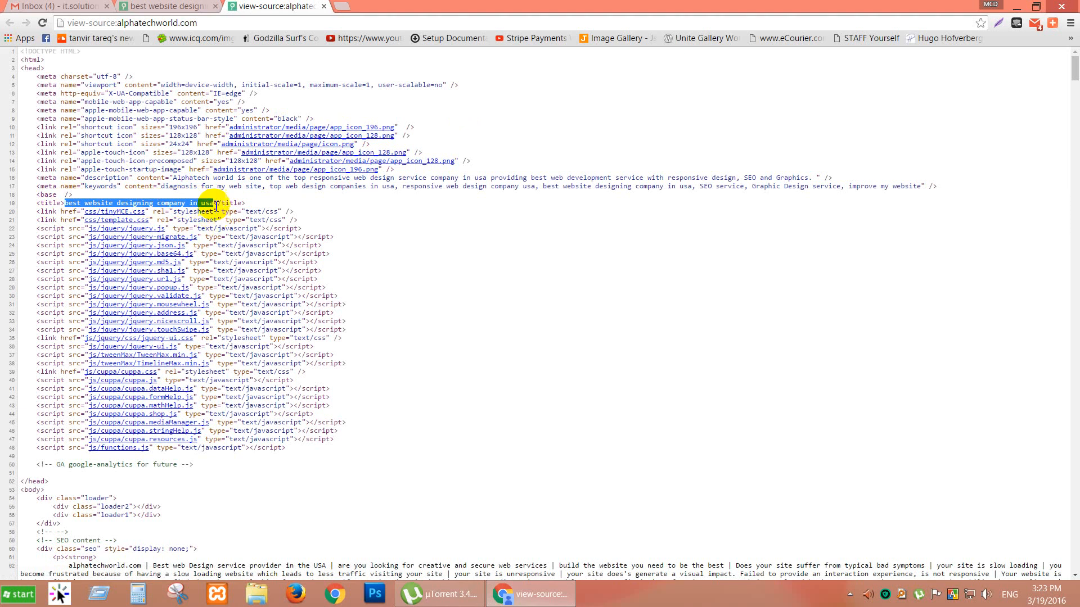
{"action": "left_click_drag", "start_coordinate": [174, 179], "coordinate": [810, 179]}
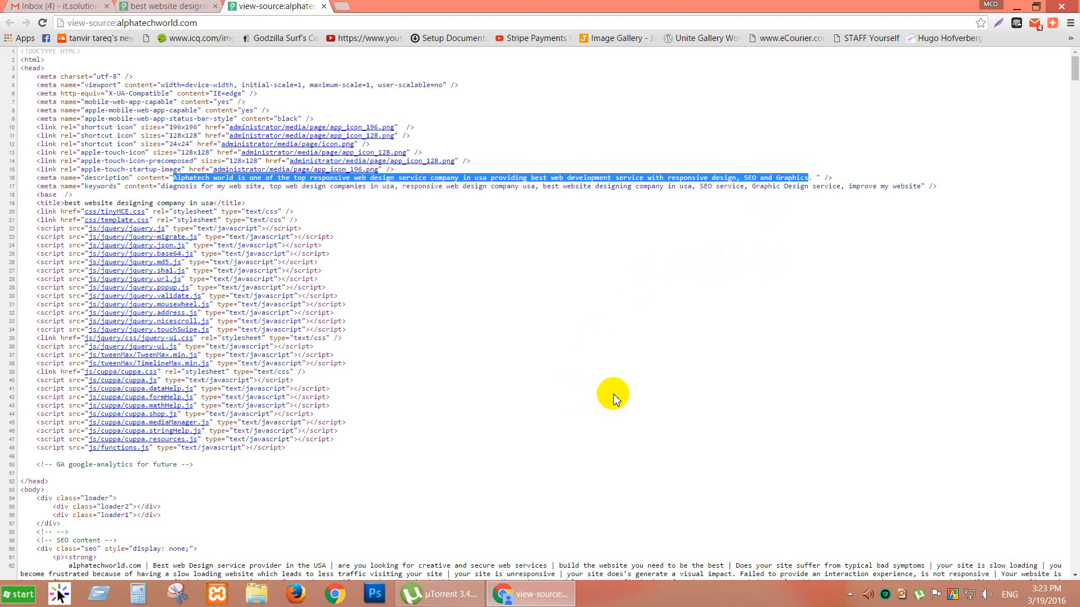
{"action": "scroll", "coordinate": [598, 376], "scroll_direction": "down", "scroll_amount": 4}
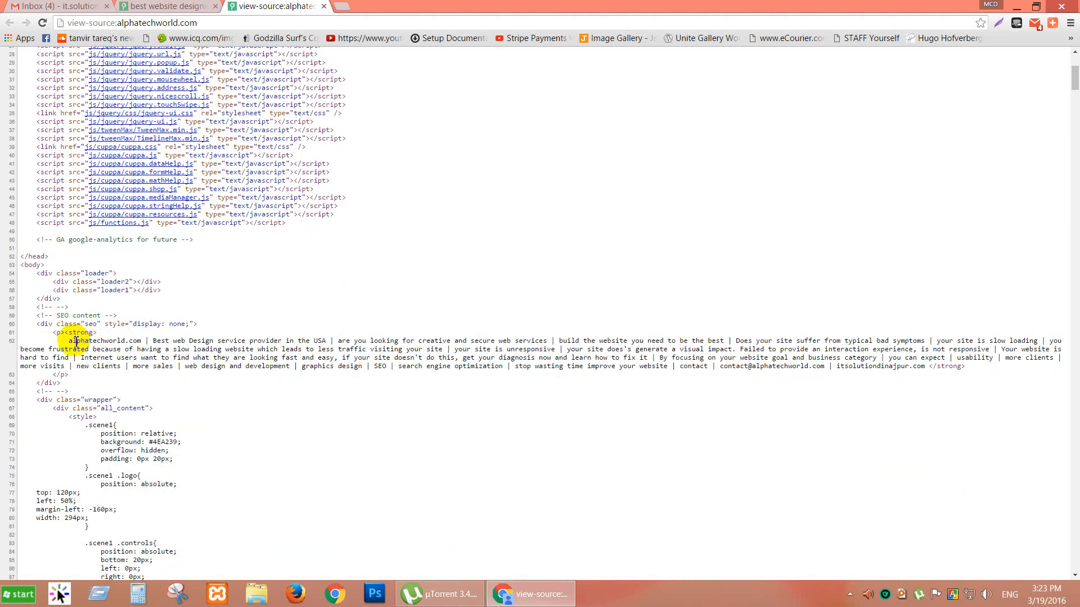
{"action": "left_click_drag", "start_coordinate": [66, 341], "coordinate": [924, 369]}
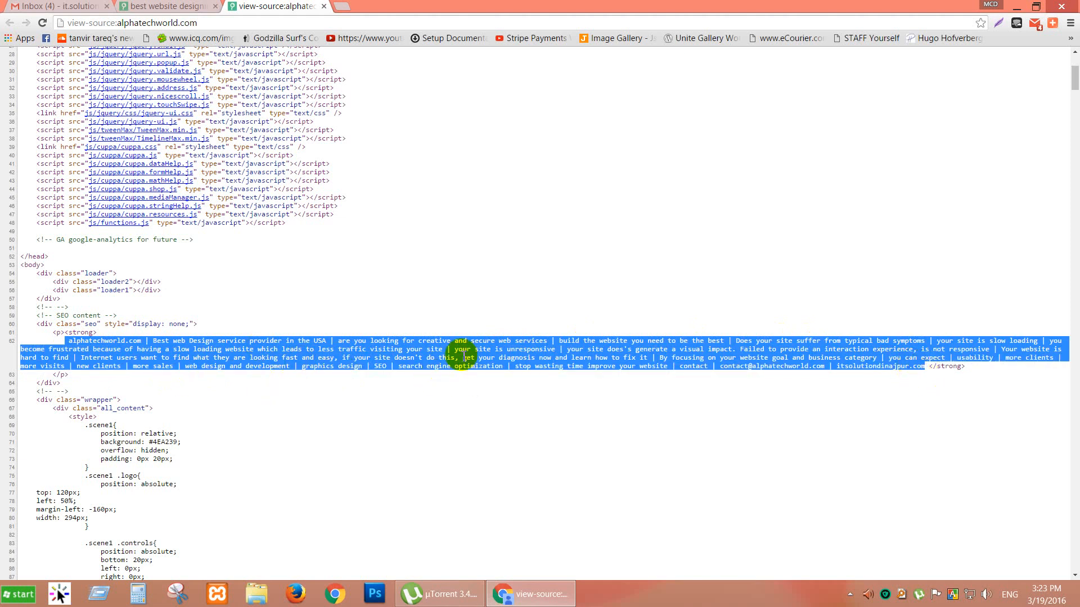
{"action": "scroll", "coordinate": [464, 357], "scroll_direction": "down", "scroll_amount": 16}
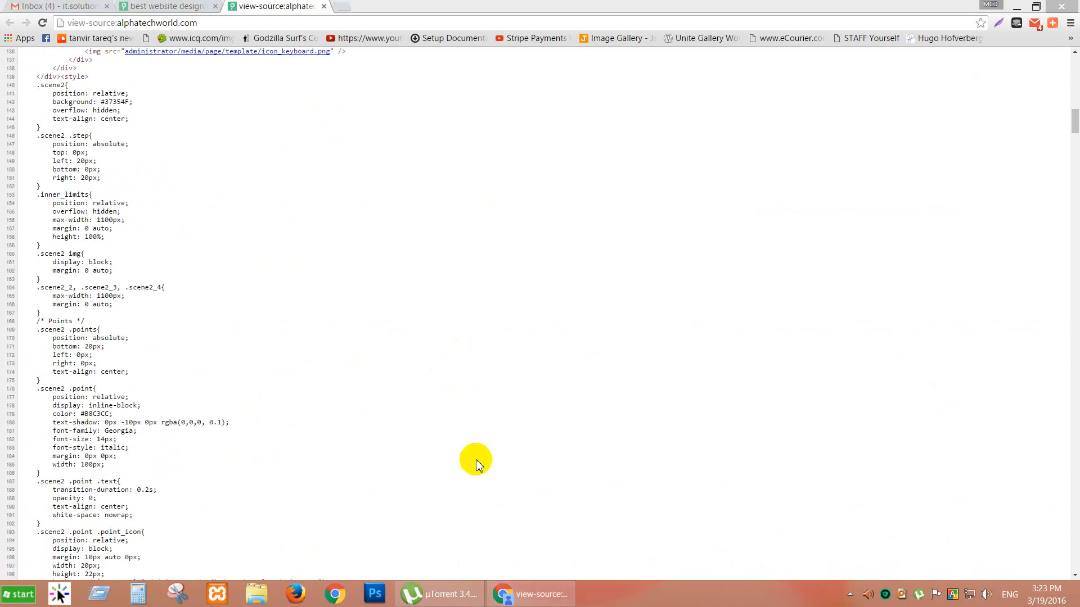
{"action": "left_click", "coordinate": [484, 345]}
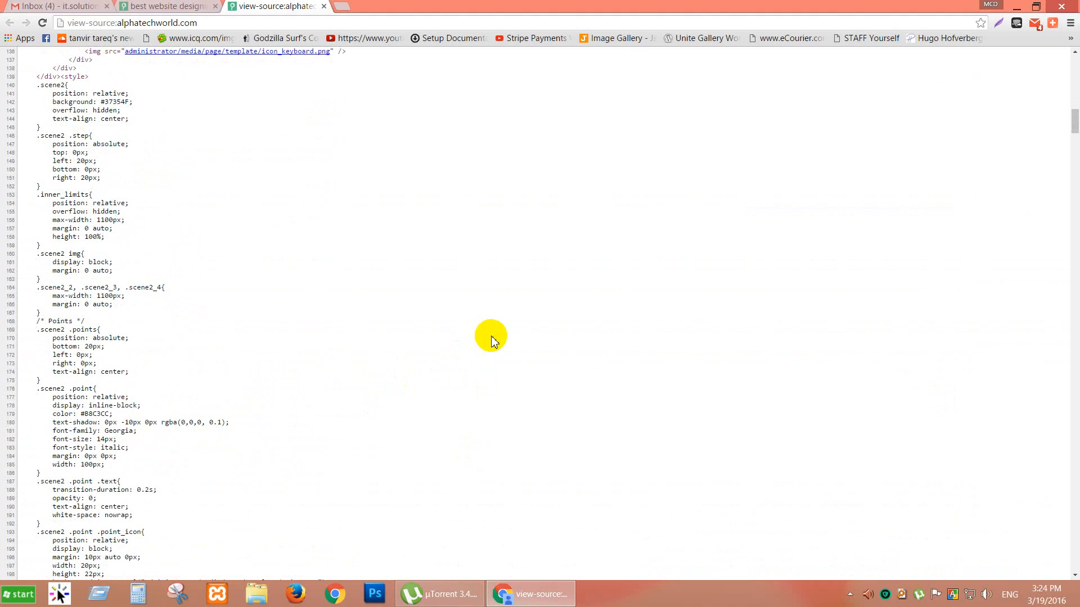
{"action": "scroll", "coordinate": [484, 343], "scroll_direction": "up", "scroll_amount": 15}
{"action": "scroll", "coordinate": [491, 340], "scroll_direction": "up", "scroll_amount": 5}
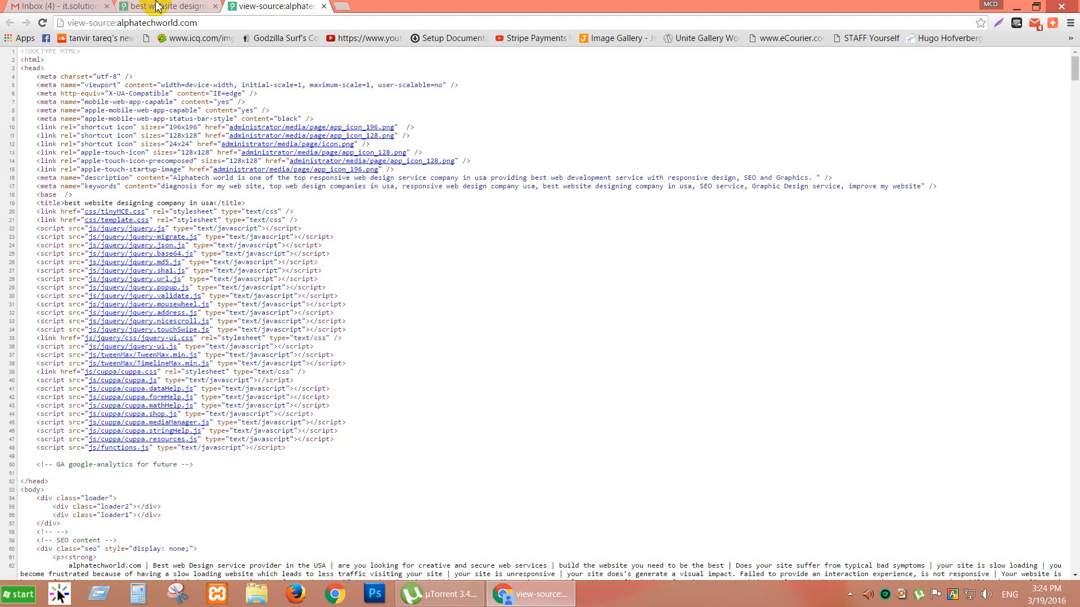
{"action": "left_click", "coordinate": [131, 7]}
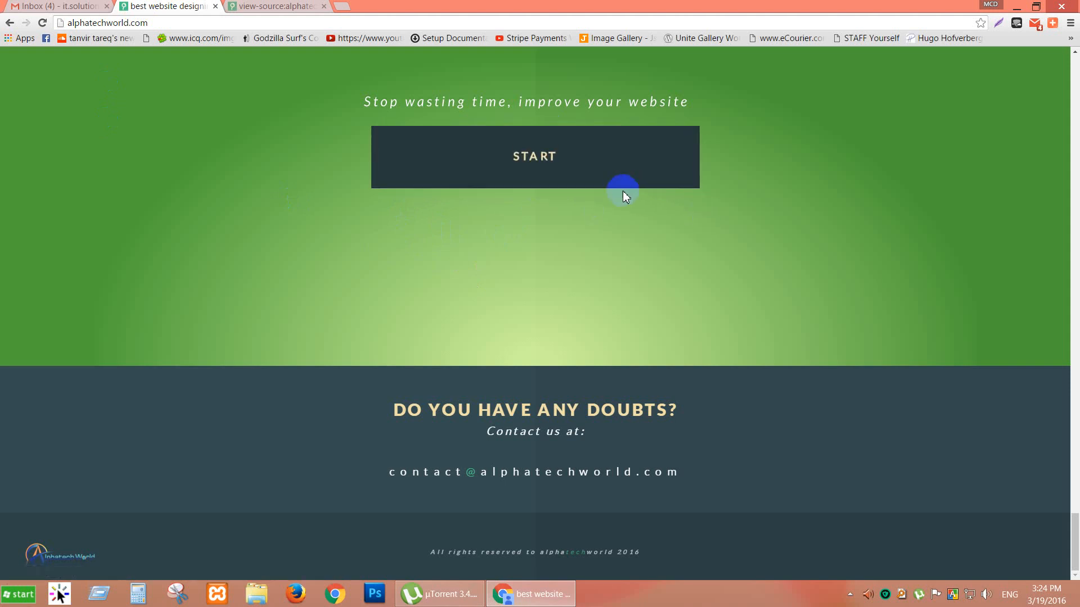
{"action": "left_click", "coordinate": [274, 7]}
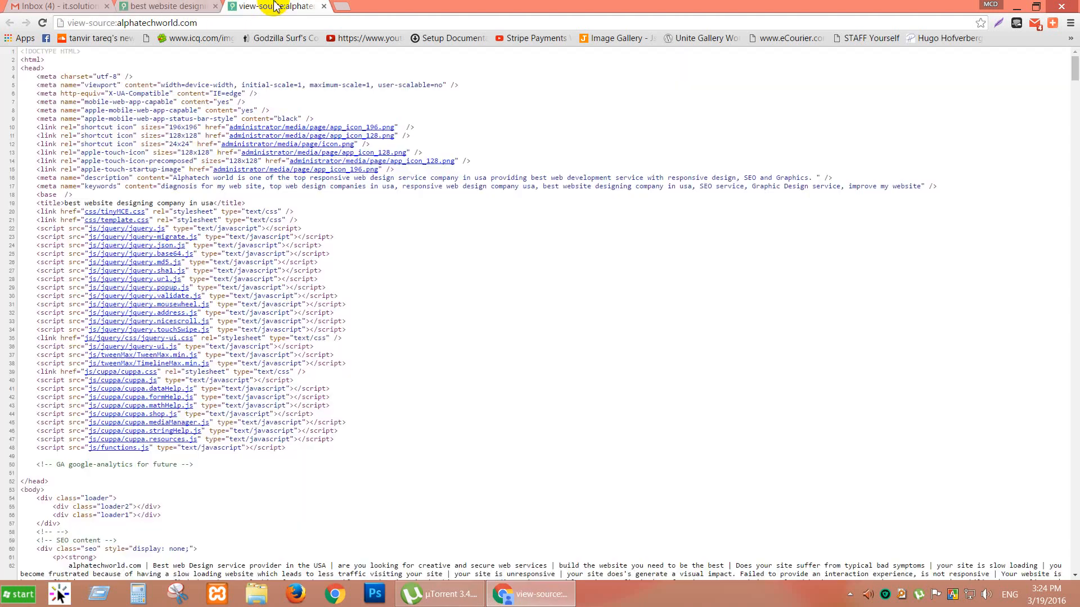
Load the who.is WHOIS lookup site in a new tab.
{"action": "left_click", "coordinate": [341, 6]}
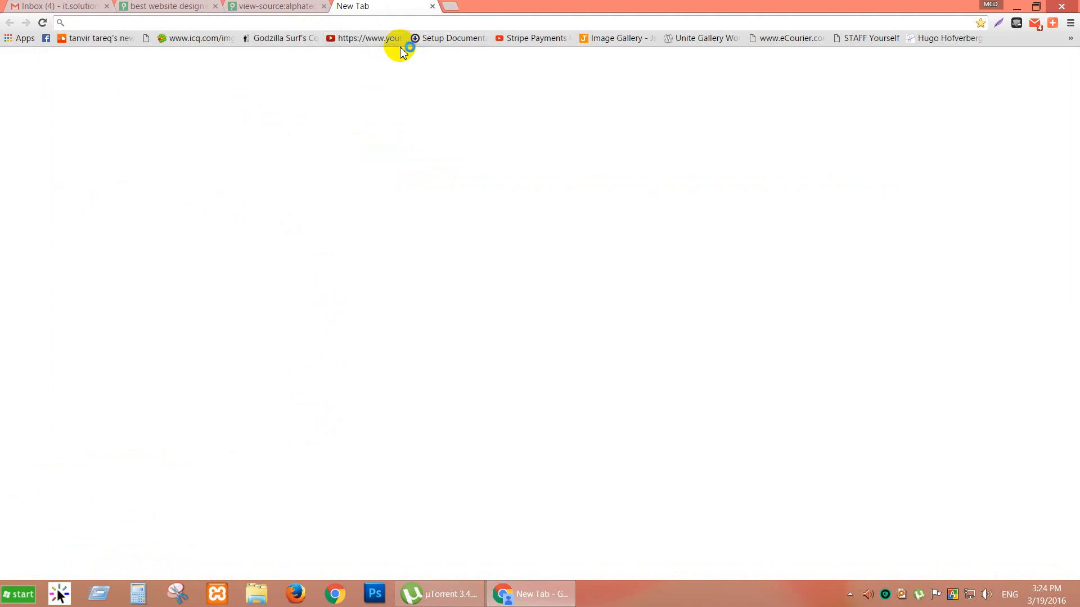
{"action": "type", "text": "who.i"}
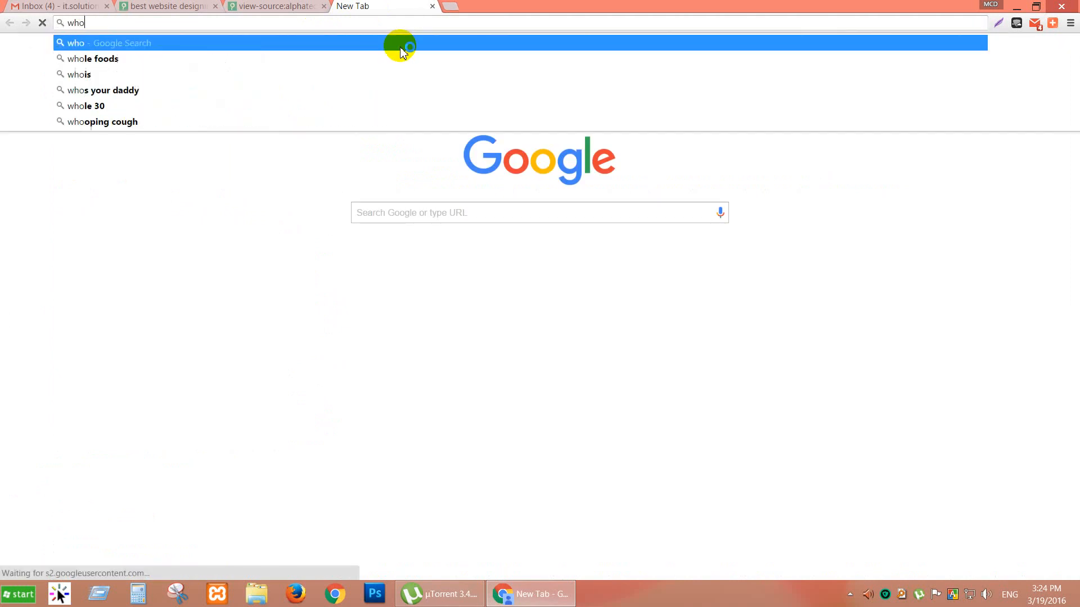
{"action": "type", "text": "s"}
{"action": "key", "text": "Return"}
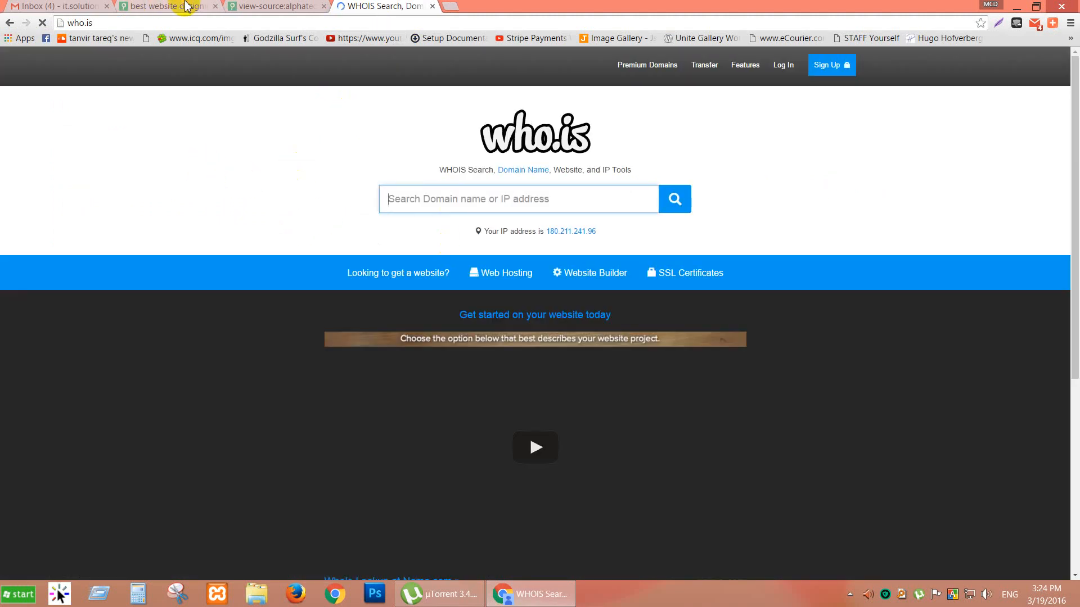
{"action": "left_click", "coordinate": [186, 7]}
{"action": "left_click", "coordinate": [177, 28]}
{"action": "key", "text": "ctrl+c"}
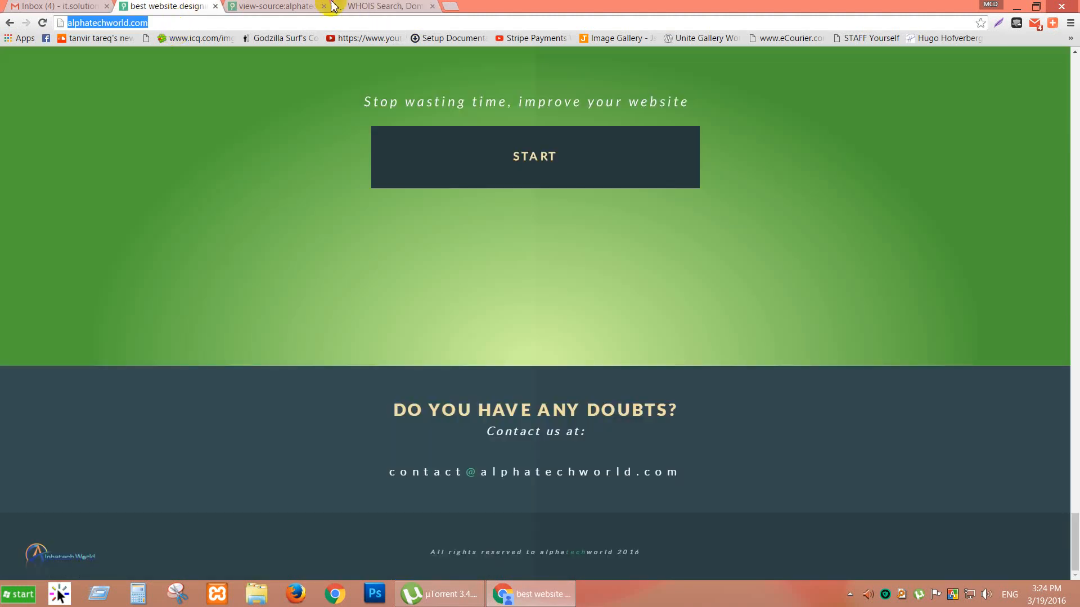
{"action": "left_click", "coordinate": [394, 6]}
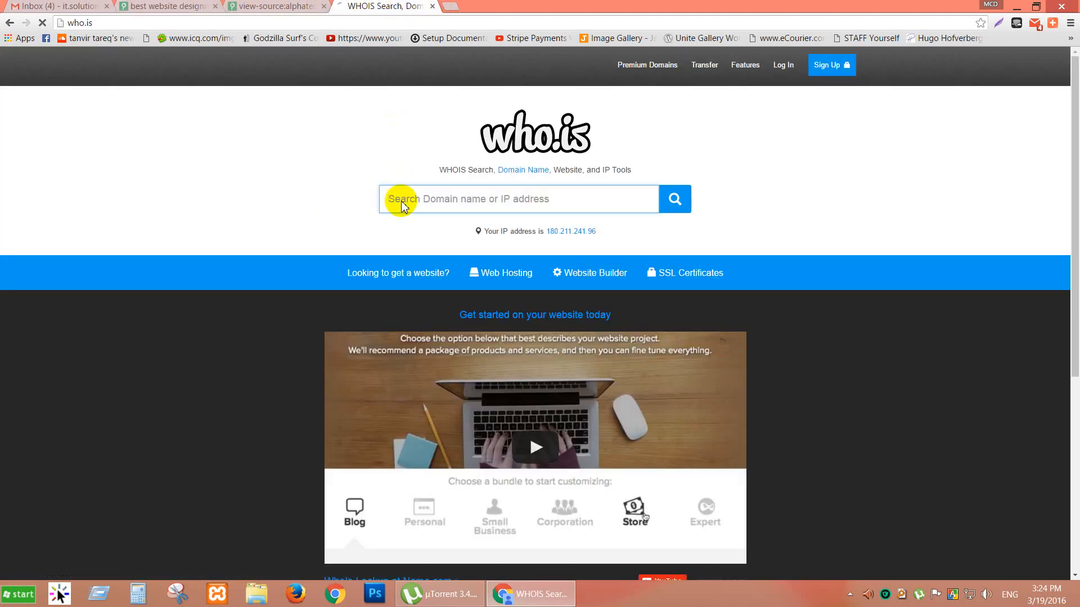
{"action": "key", "text": "ctrl+v"}
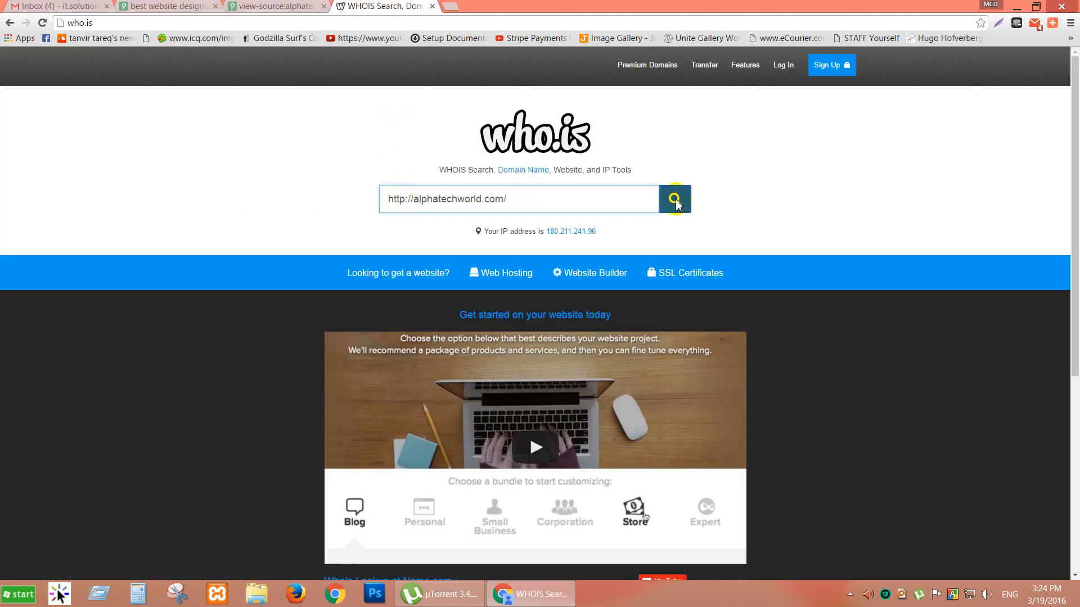
{"action": "left_click", "coordinate": [675, 201]}
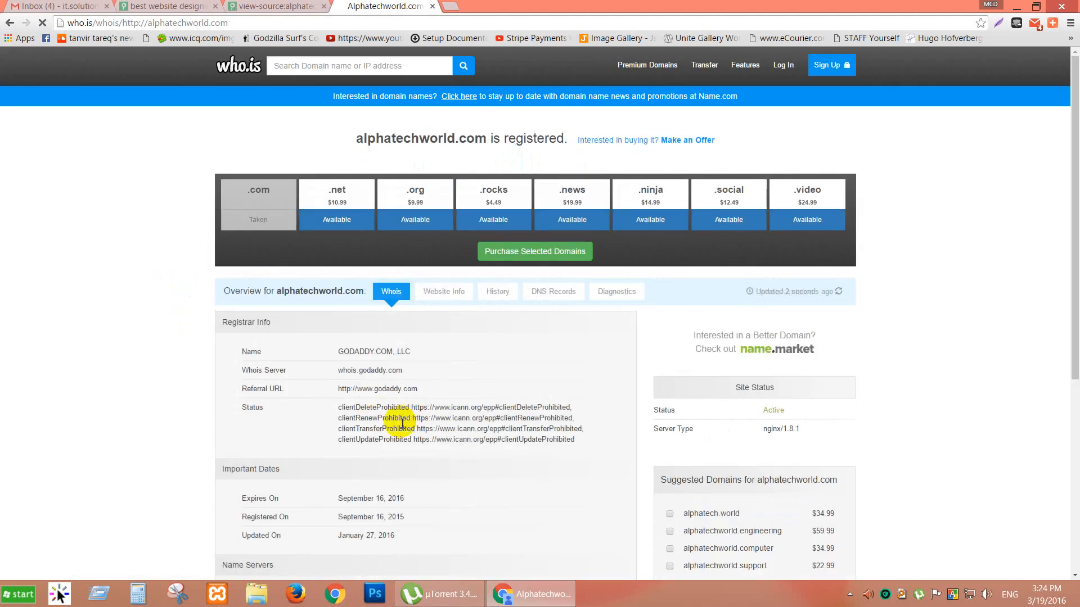
Confirm alphatechworld.com's Registered On date of September 16, 2015, then close the WHOIS tab.
{"action": "scroll", "coordinate": [349, 425], "scroll_direction": "down", "scroll_amount": 2}
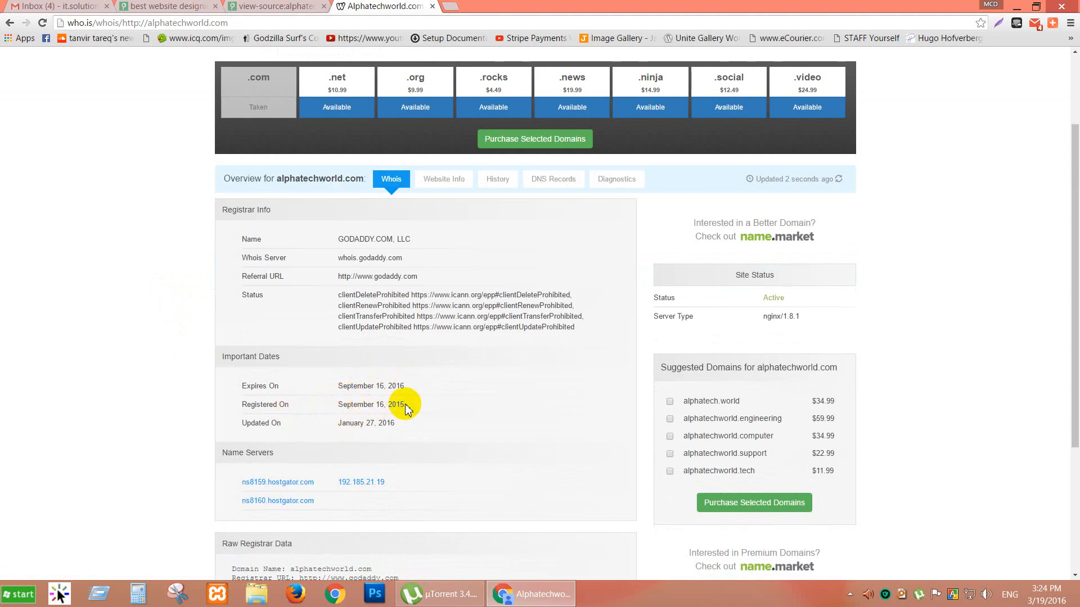
{"action": "left_click_drag", "start_coordinate": [405, 404], "coordinate": [364, 408]}
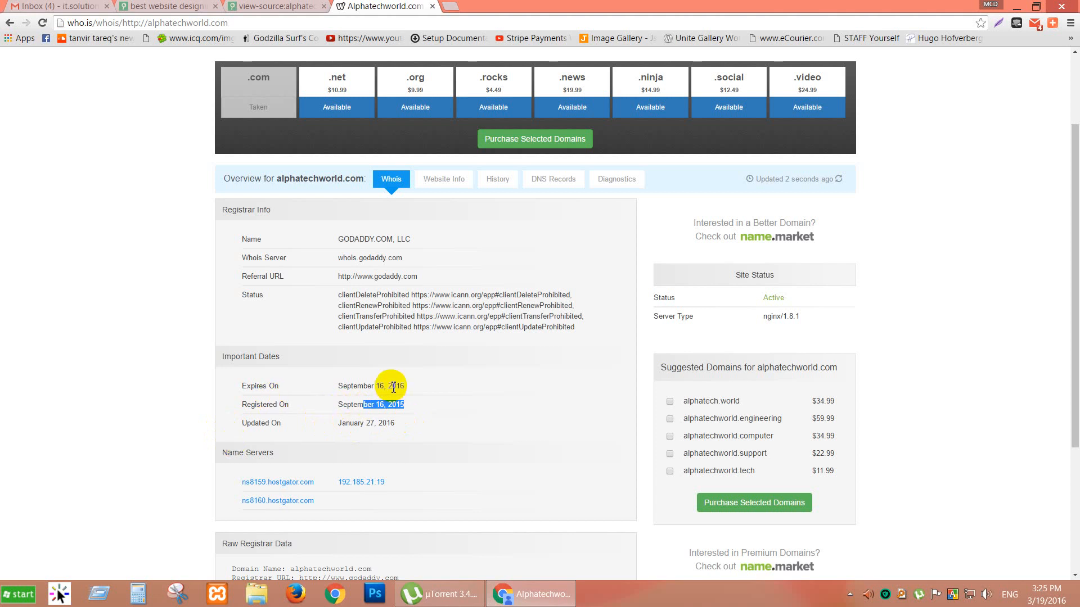
{"action": "left_click", "coordinate": [435, 6]}
Close the view-source tab and scroll the alphatechworld.com homepage back up.
{"action": "left_click", "coordinate": [169, 7]}
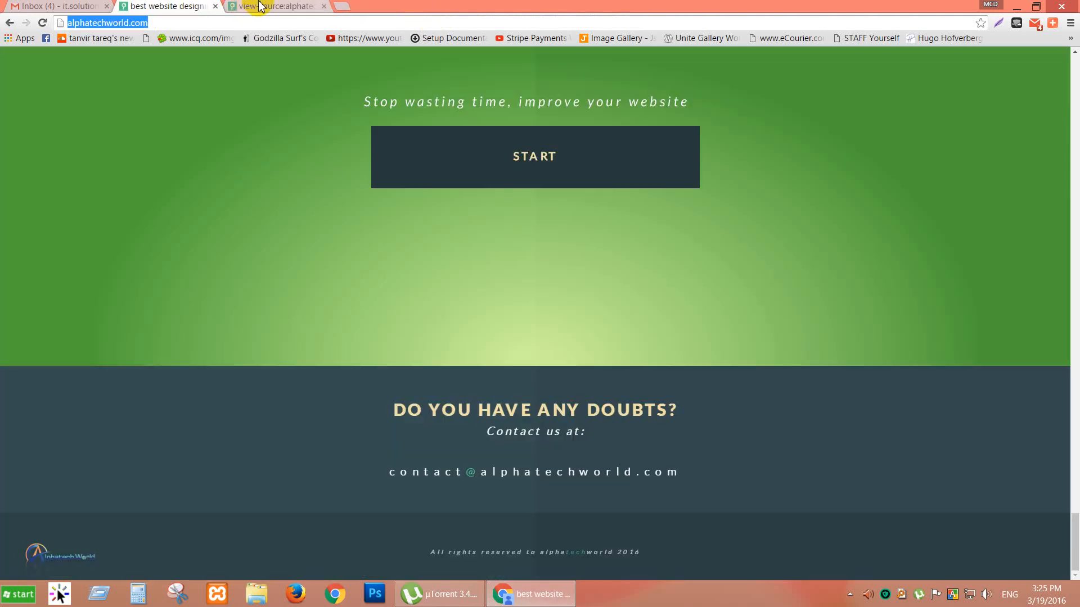
{"action": "left_click", "coordinate": [261, 6]}
{"action": "left_click", "coordinate": [323, 6]}
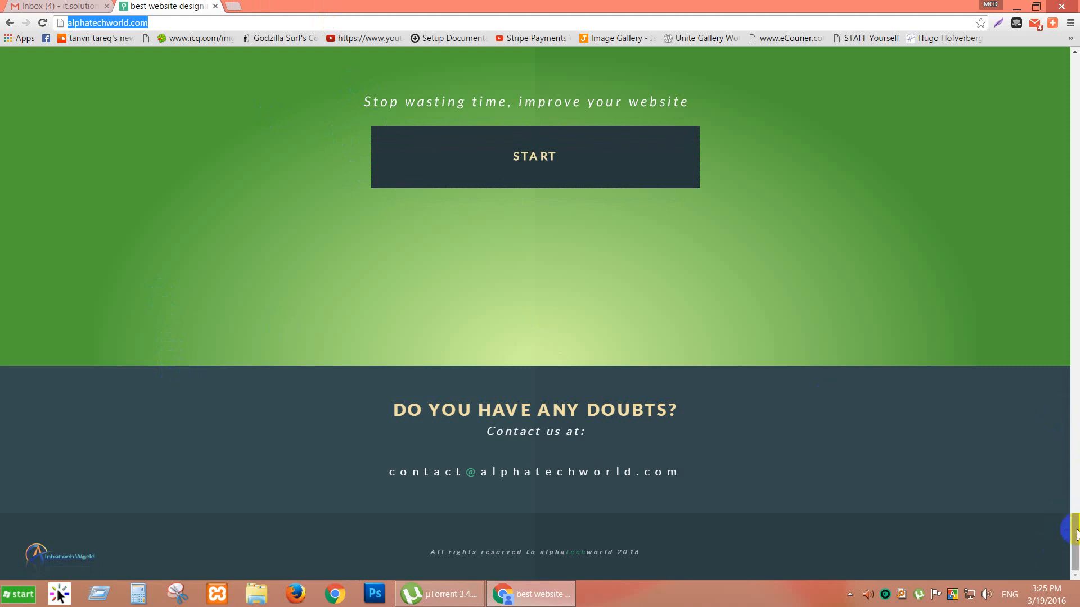
{"action": "left_click_drag", "start_coordinate": [1071, 497], "coordinate": [1029, 279]}
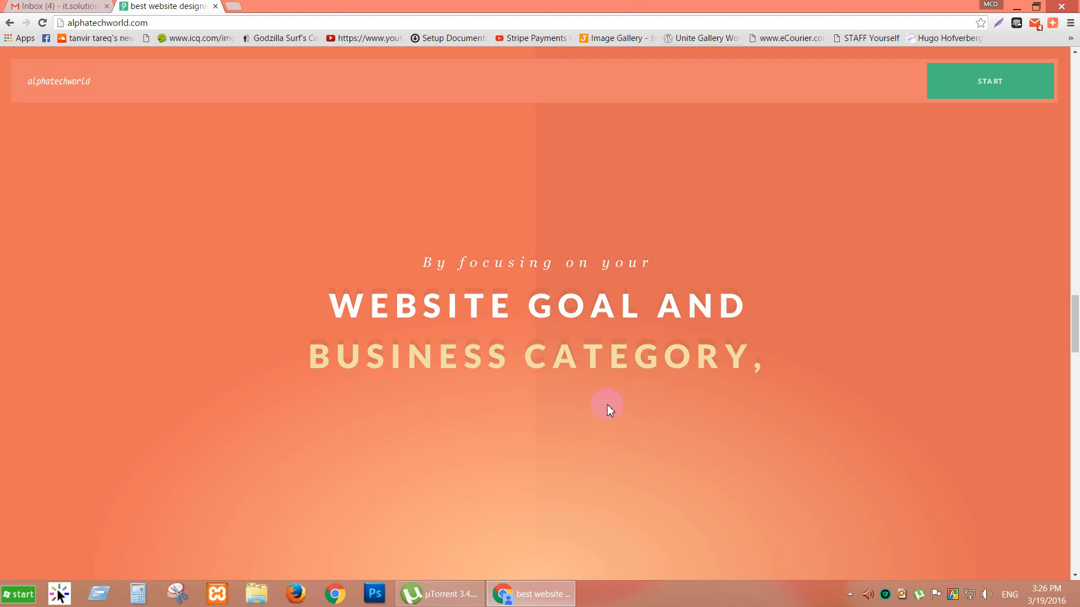
{"action": "scroll", "coordinate": [607, 404], "scroll_direction": "down", "scroll_amount": 1}
{"action": "scroll", "coordinate": [465, 248], "scroll_direction": "down", "scroll_amount": 1}
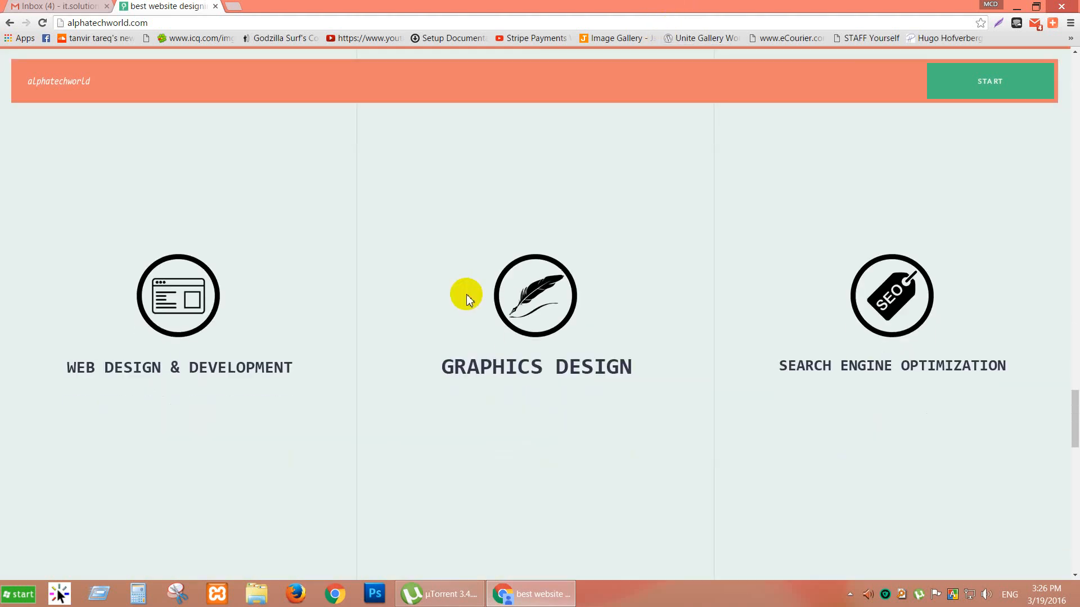
{"action": "scroll", "coordinate": [484, 303], "scroll_direction": "down", "scroll_amount": 1}
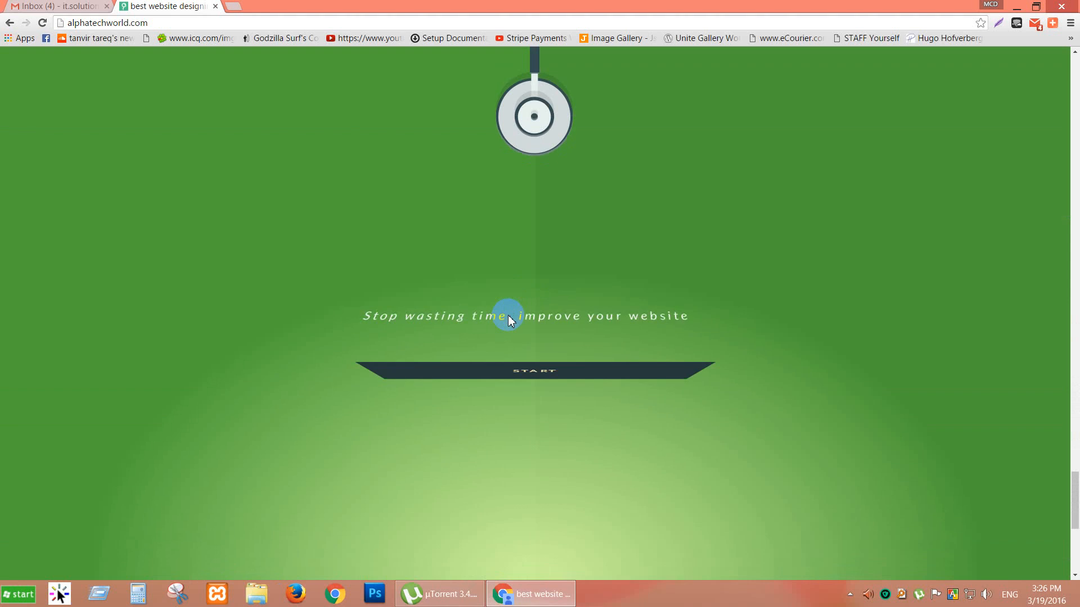
{"action": "scroll", "coordinate": [495, 349], "scroll_direction": "down", "scroll_amount": 1}
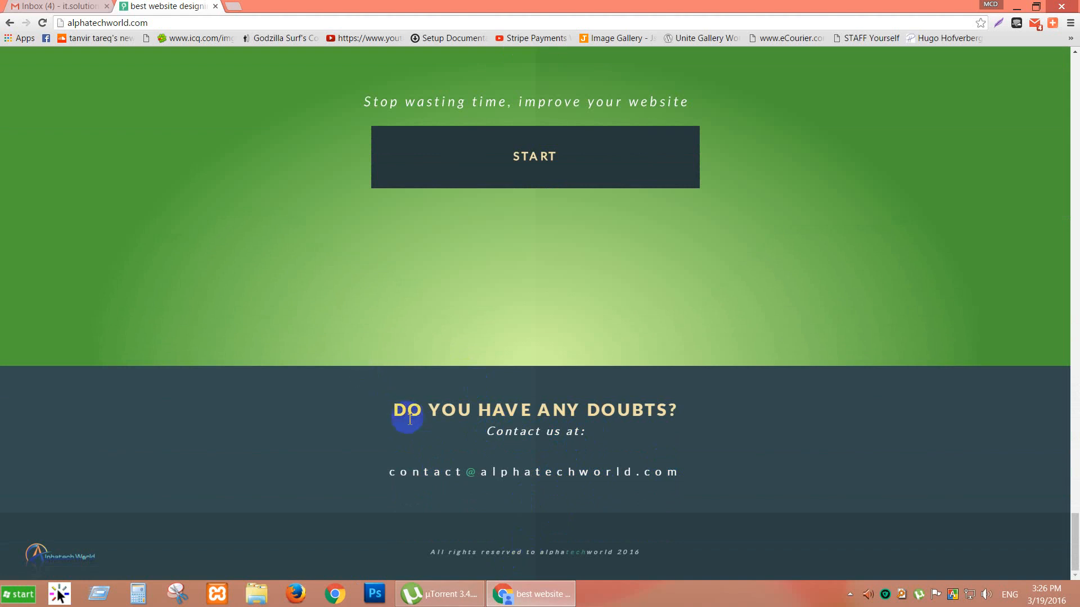
{"action": "scroll", "coordinate": [636, 356], "scroll_direction": "up", "scroll_amount": 4}
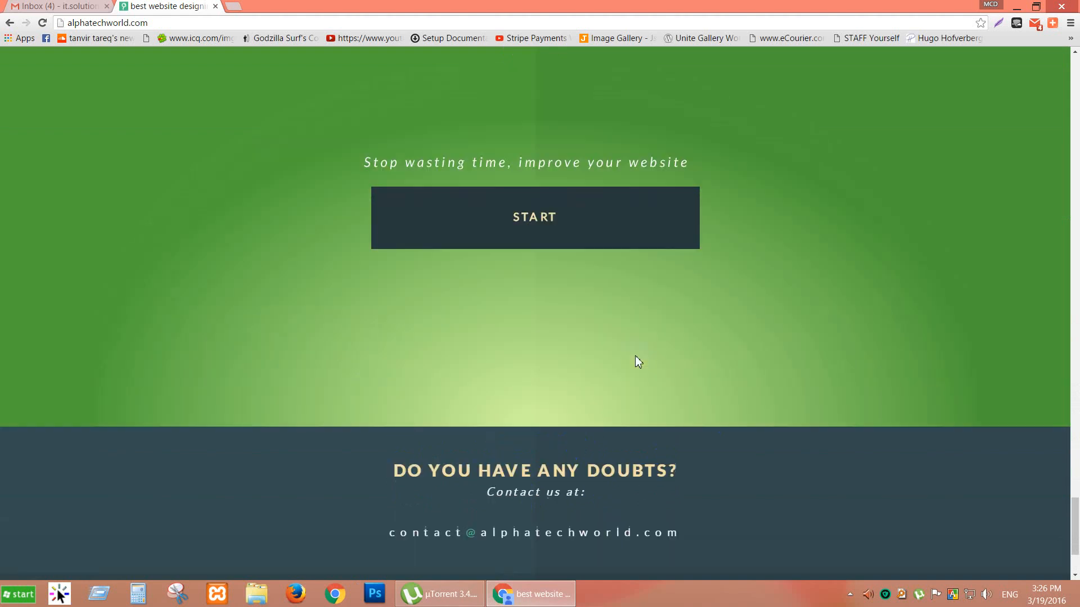
{"action": "scroll", "coordinate": [635, 355], "scroll_direction": "up", "scroll_amount": 10}
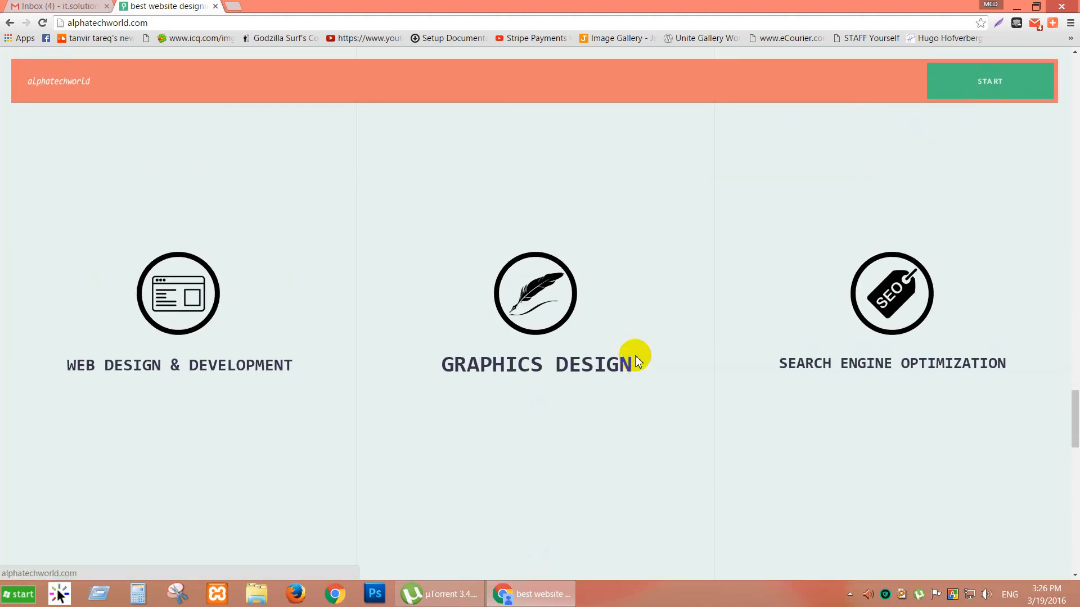
{"action": "scroll", "coordinate": [471, 232], "scroll_direction": "up", "scroll_amount": 3}
{"action": "scroll", "coordinate": [473, 232], "scroll_direction": "up", "scroll_amount": 5}
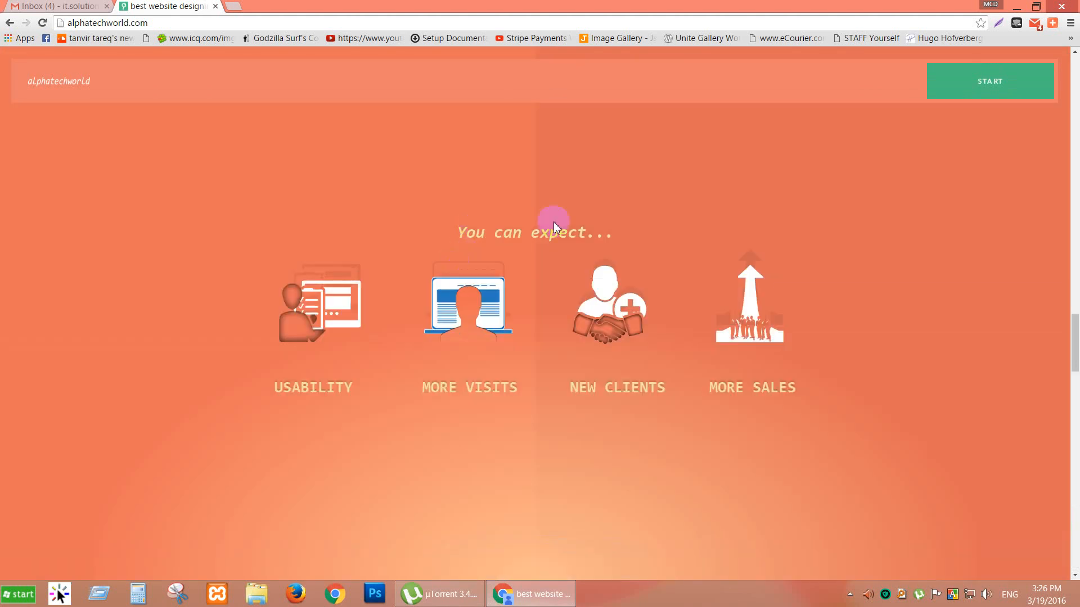
{"action": "scroll", "coordinate": [559, 217], "scroll_direction": "up", "scroll_amount": 3}
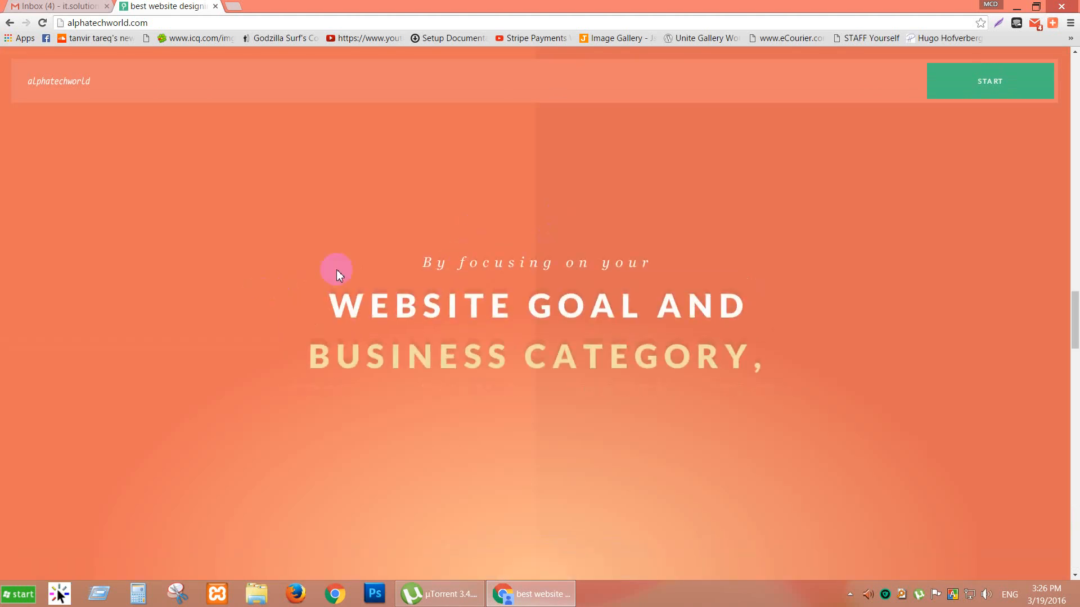
{"action": "scroll", "coordinate": [433, 248], "scroll_direction": "up", "scroll_amount": 5}
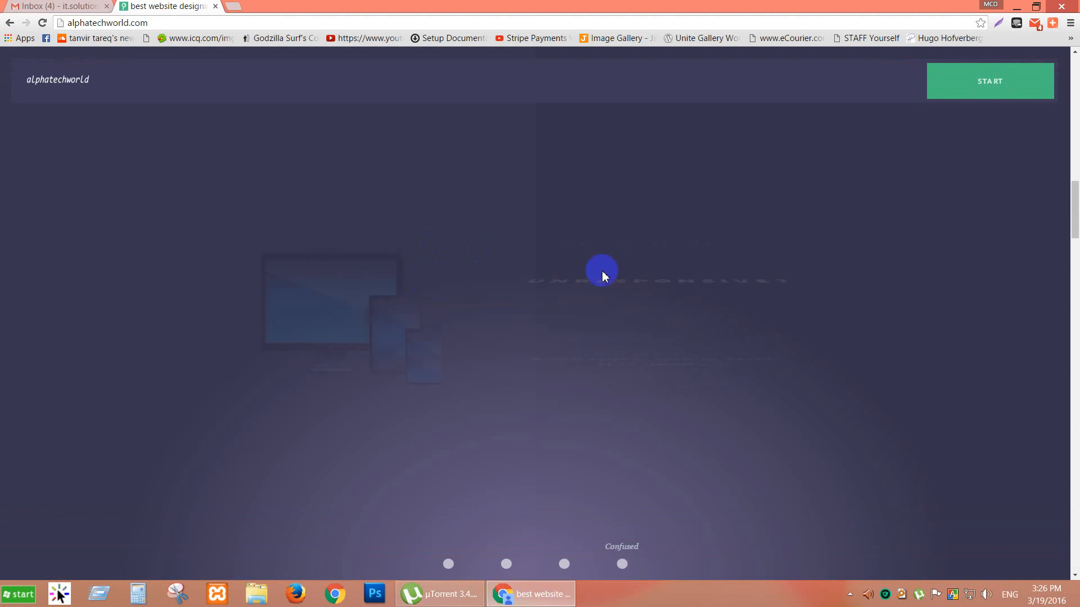
{"action": "scroll", "coordinate": [472, 245], "scroll_direction": "up", "scroll_amount": 5}
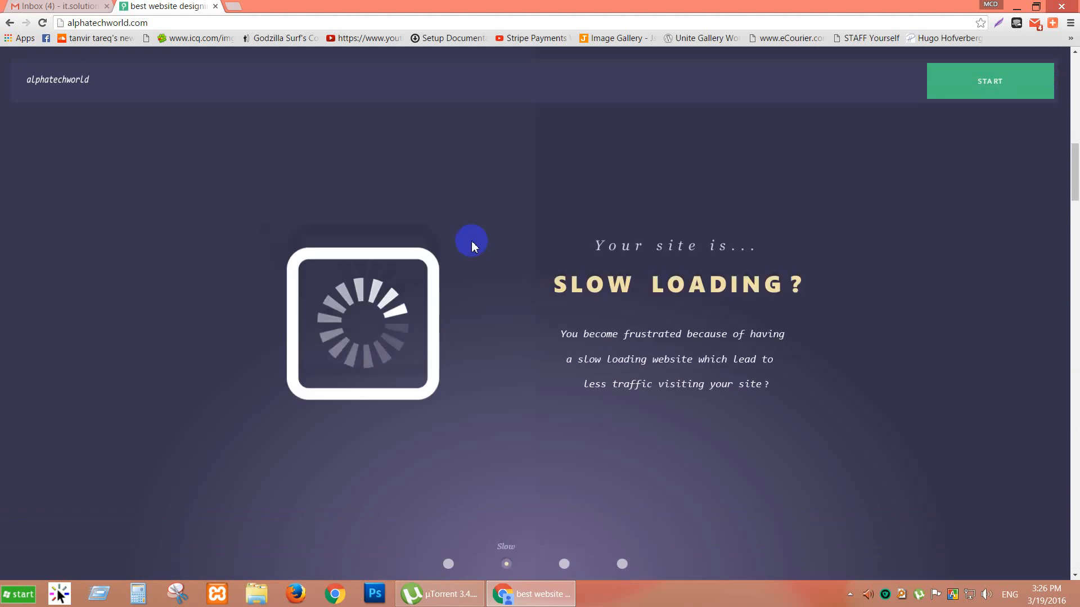
{"action": "scroll", "coordinate": [471, 241], "scroll_direction": "up", "scroll_amount": 2}
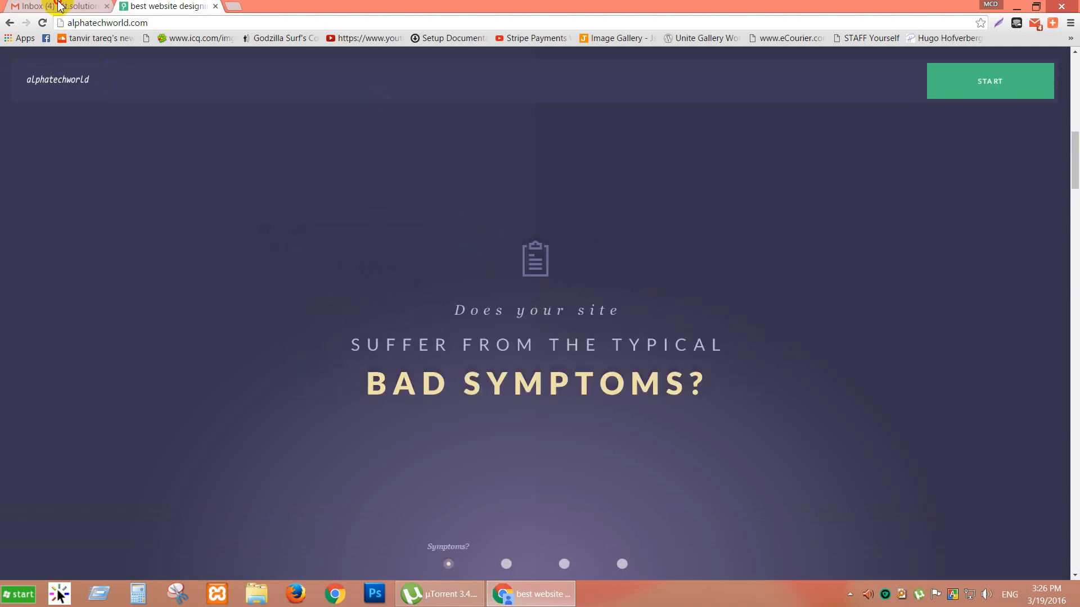
{"action": "left_click", "coordinate": [59, 5]}
{"action": "left_click", "coordinate": [158, 6]}
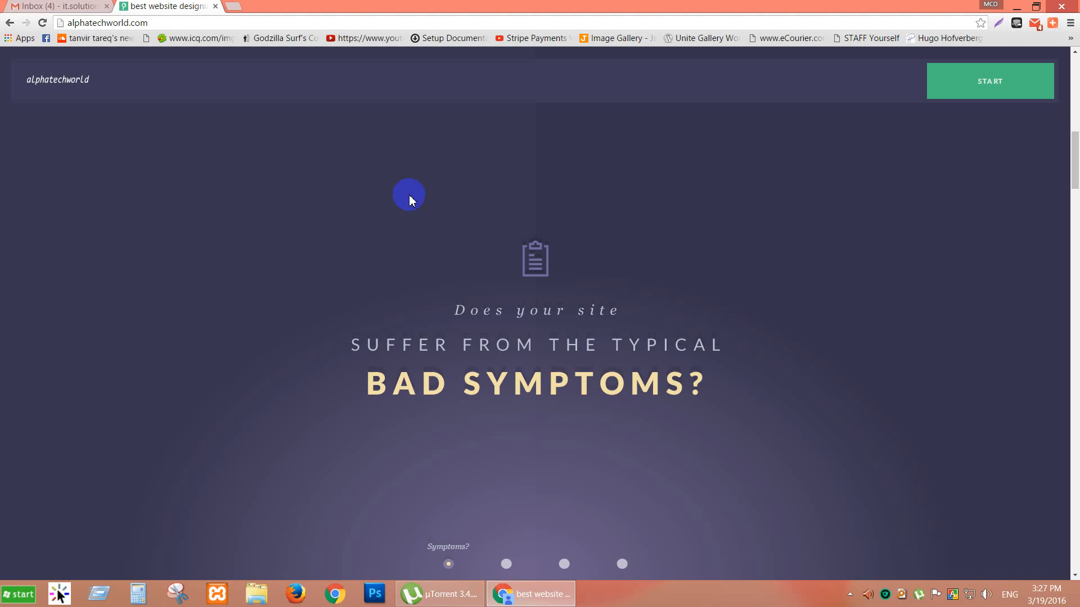
Open a blank New Tab beside the Gmail and alphatechworld.com tabs and switch to it.
{"action": "left_click", "coordinate": [72, 7]}
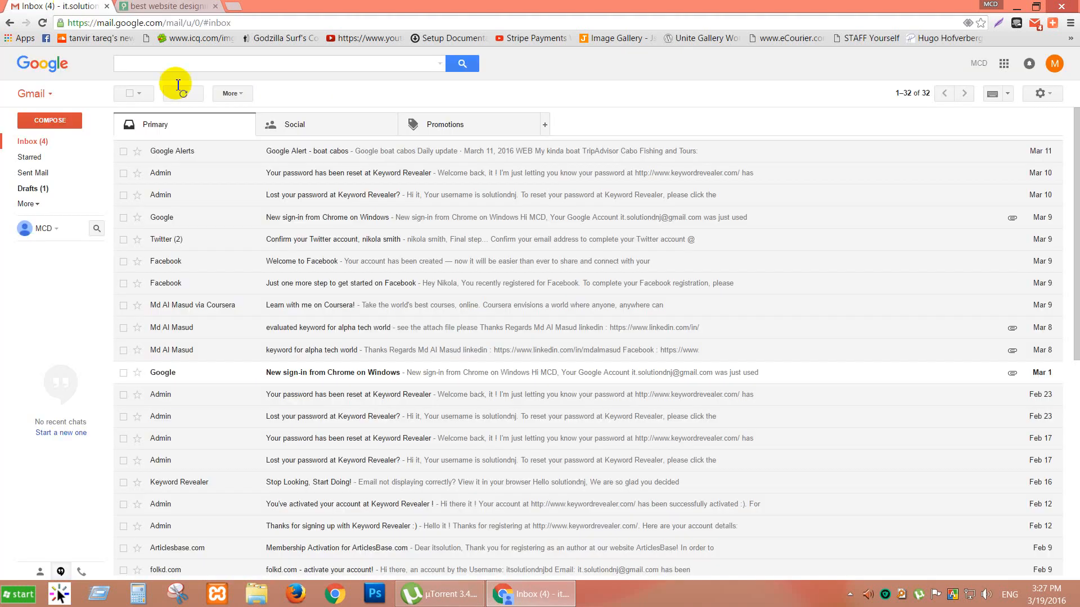
{"action": "left_click", "coordinate": [185, 8]}
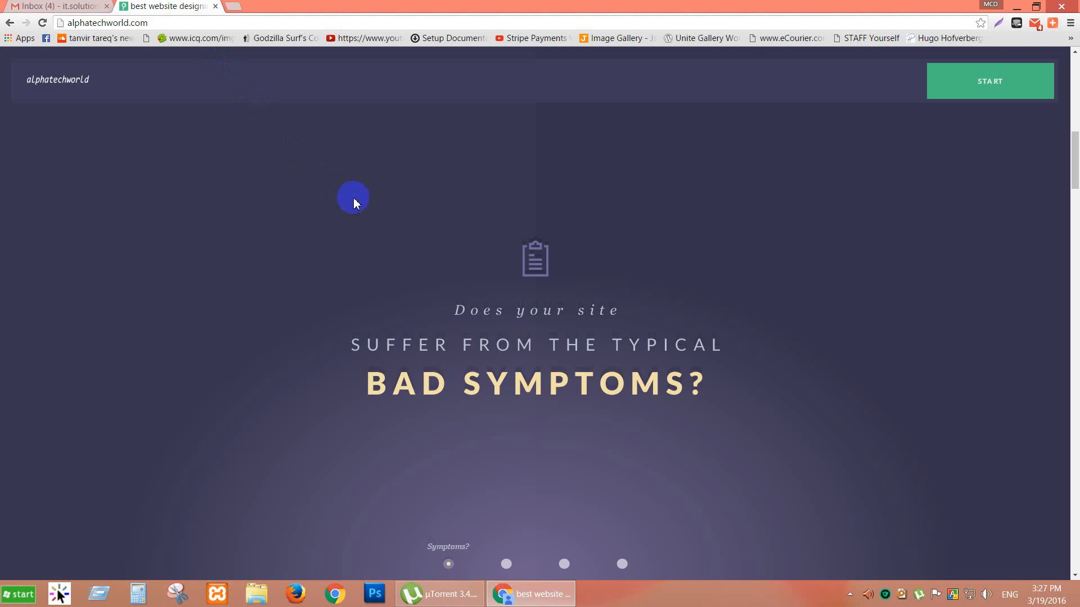
{"action": "left_click", "coordinate": [57, 5]}
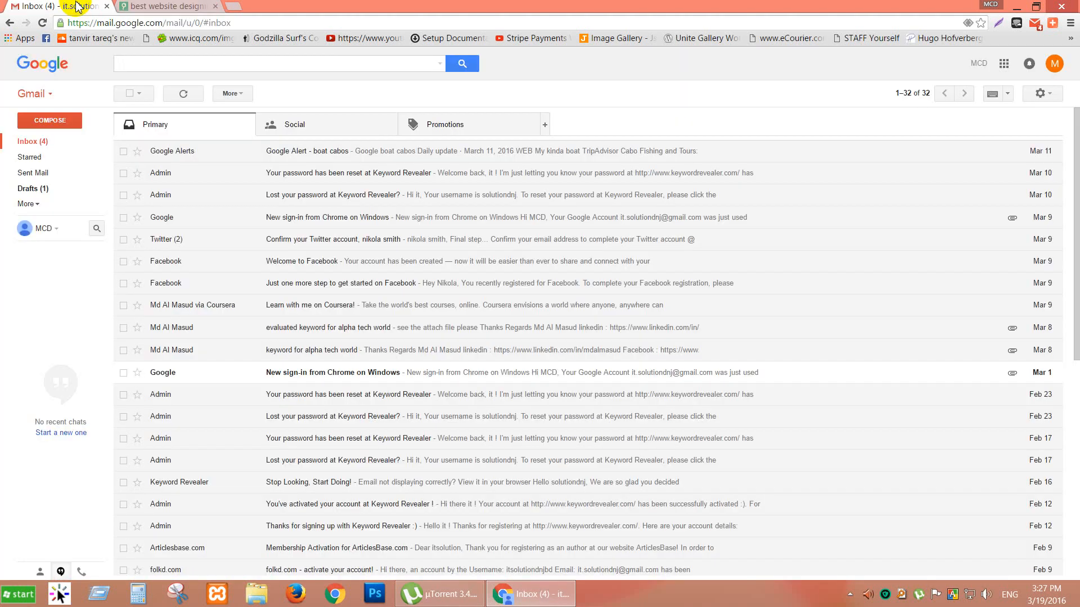
{"action": "left_click", "coordinate": [140, 6]}
{"action": "left_click", "coordinate": [57, 5]}
{"action": "key", "text": "ctrl+Tab"}
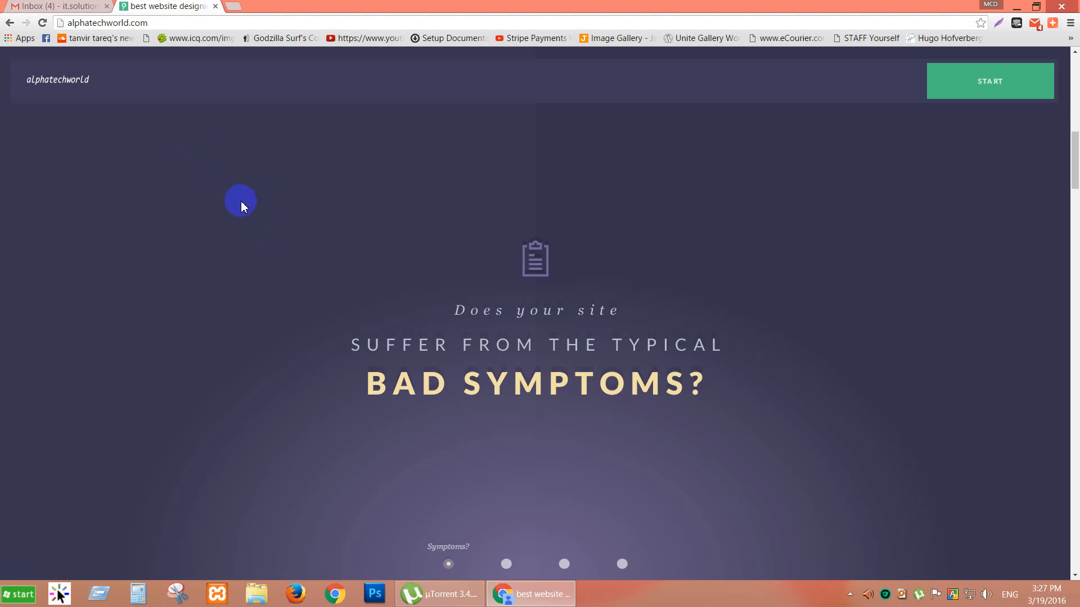
{"action": "left_click", "coordinate": [232, 5]}
{"action": "left_click", "coordinate": [201, 8]}
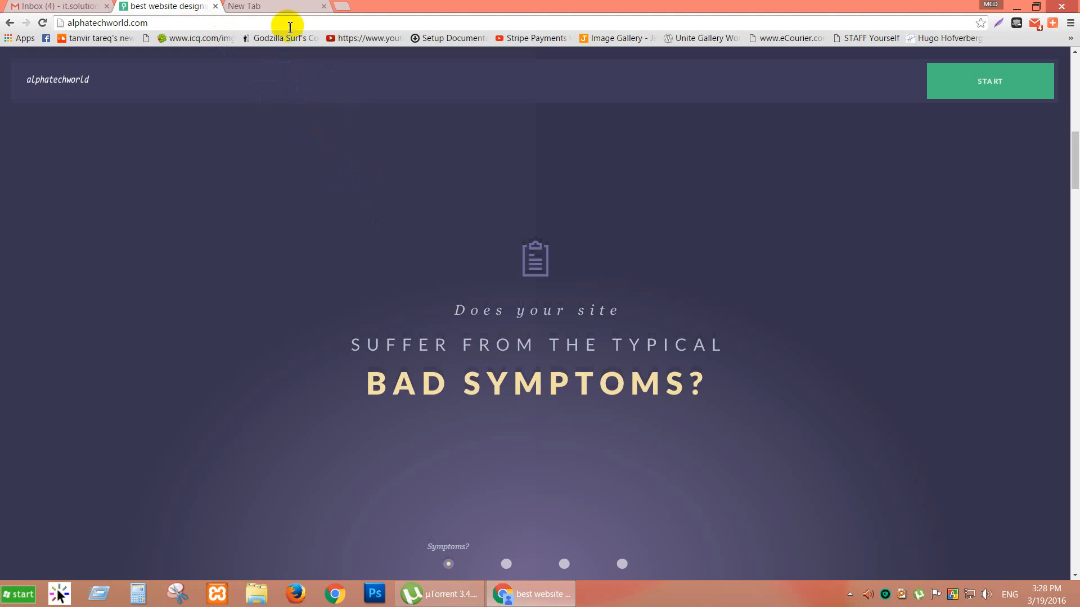
{"action": "left_click", "coordinate": [275, 7]}
{"action": "left_click", "coordinate": [191, 6]}
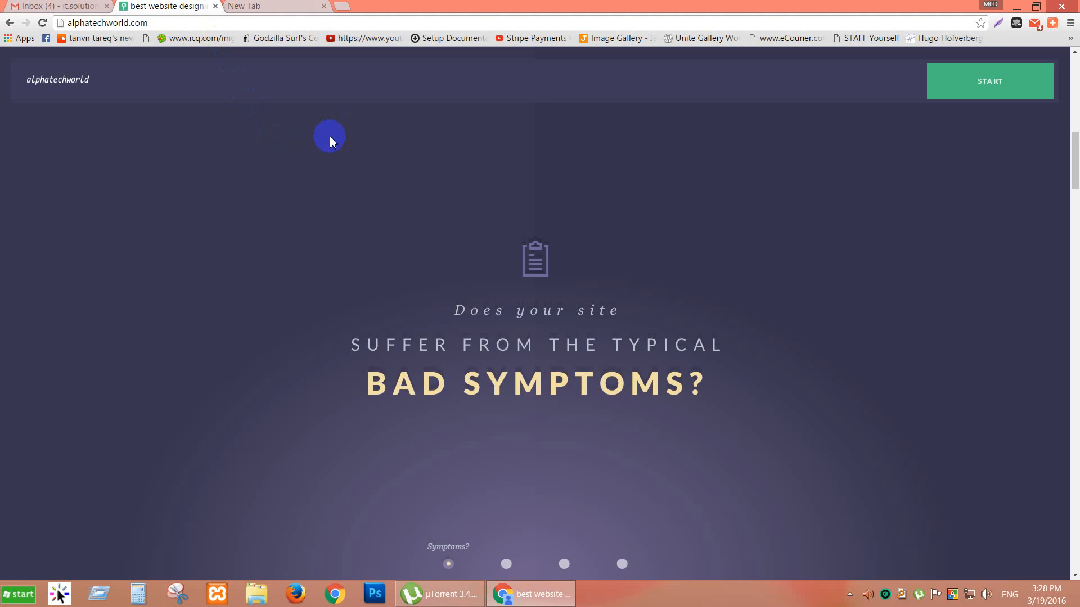
{"action": "left_click", "coordinate": [92, 6]}
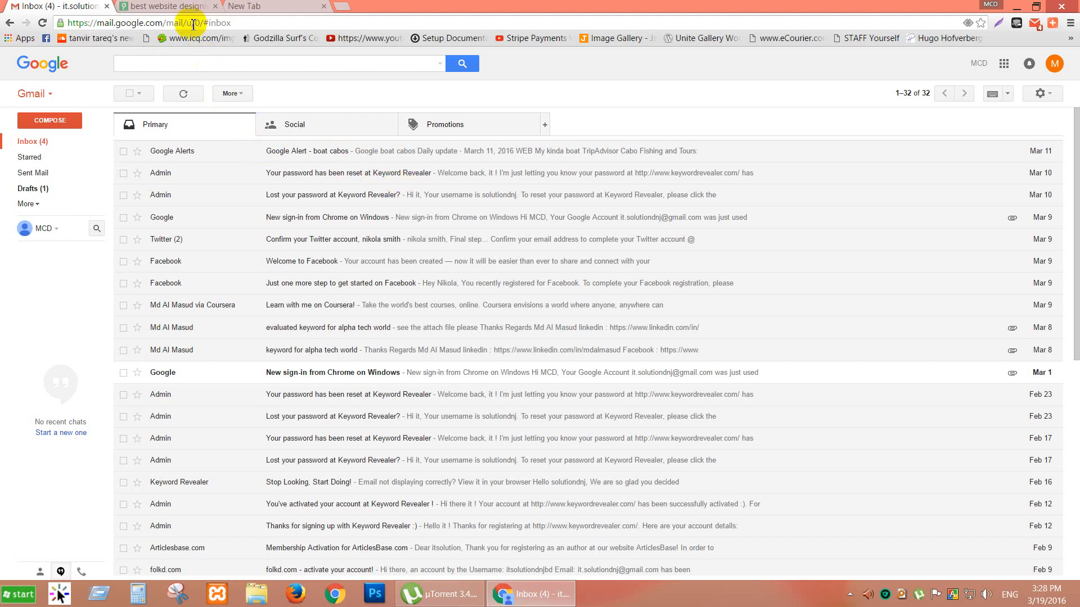
{"action": "left_click", "coordinate": [186, 6]}
{"action": "left_click", "coordinate": [264, 7]}
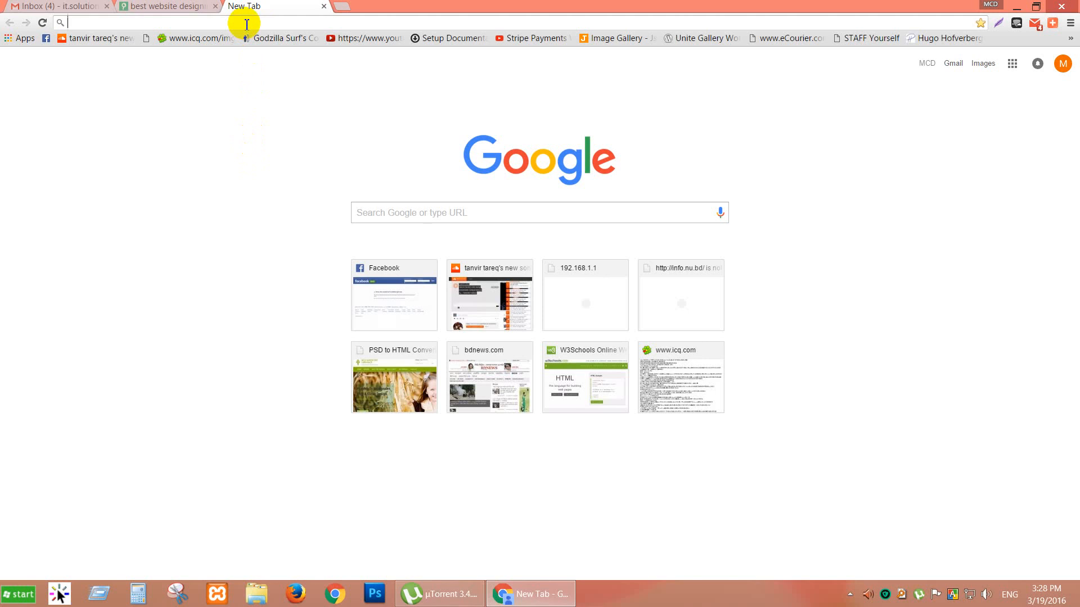
Search 'add url to google' and open the 'Add URL - Google' Search Console result.
{"action": "type", "text": "add ur"}
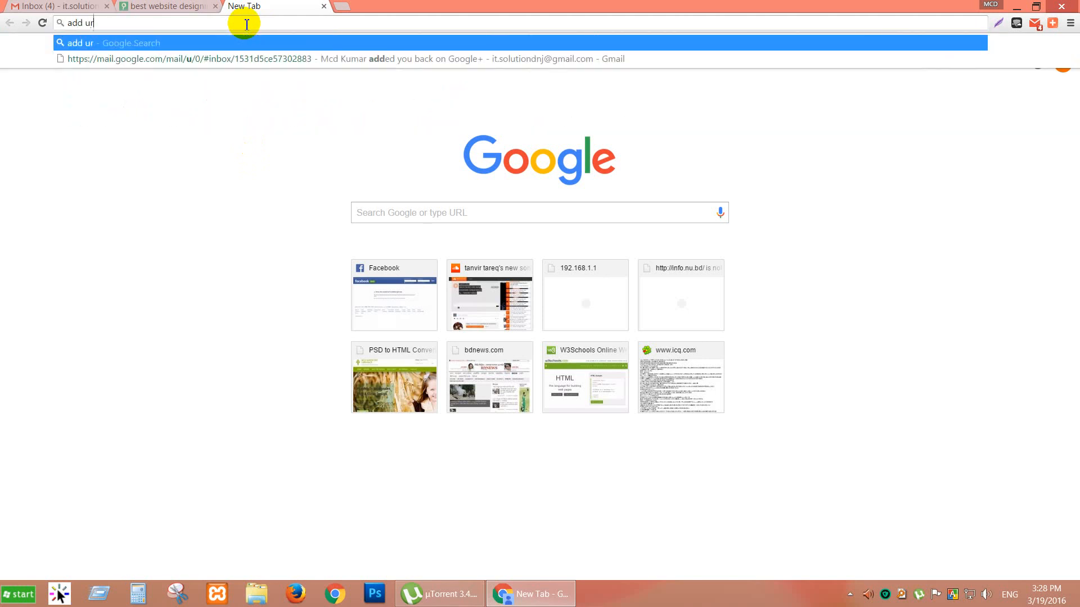
{"action": "type", "text": "l to google"}
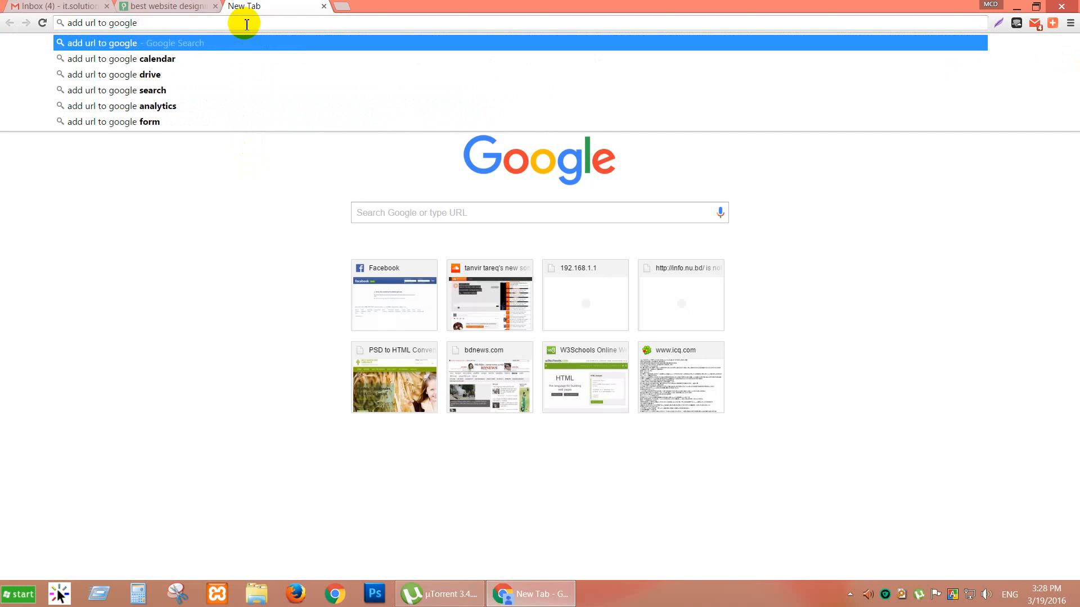
{"action": "key", "text": "Return"}
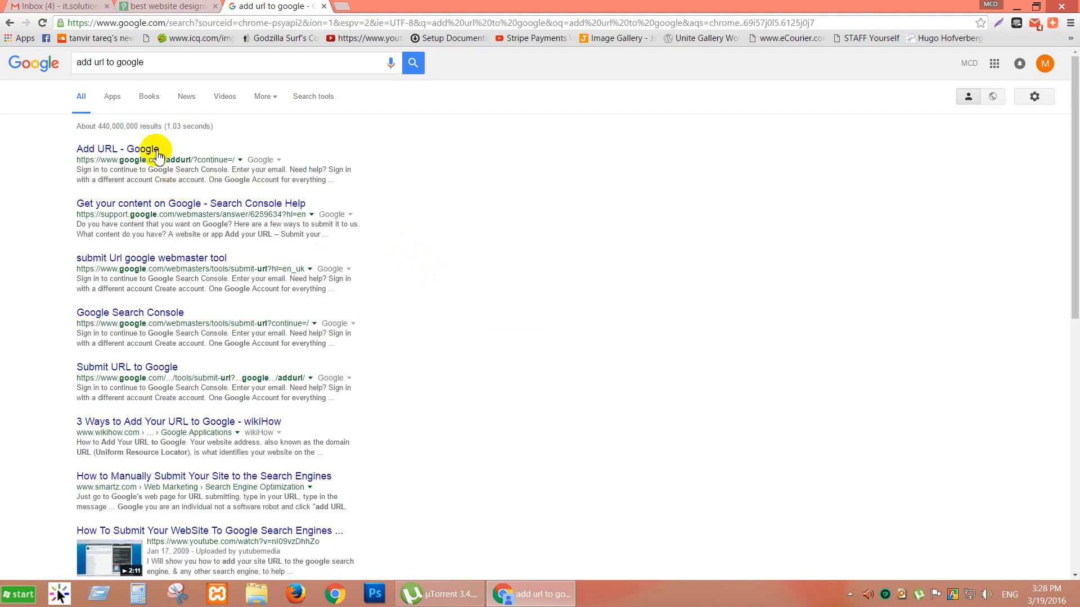
{"action": "left_click", "coordinate": [113, 150]}
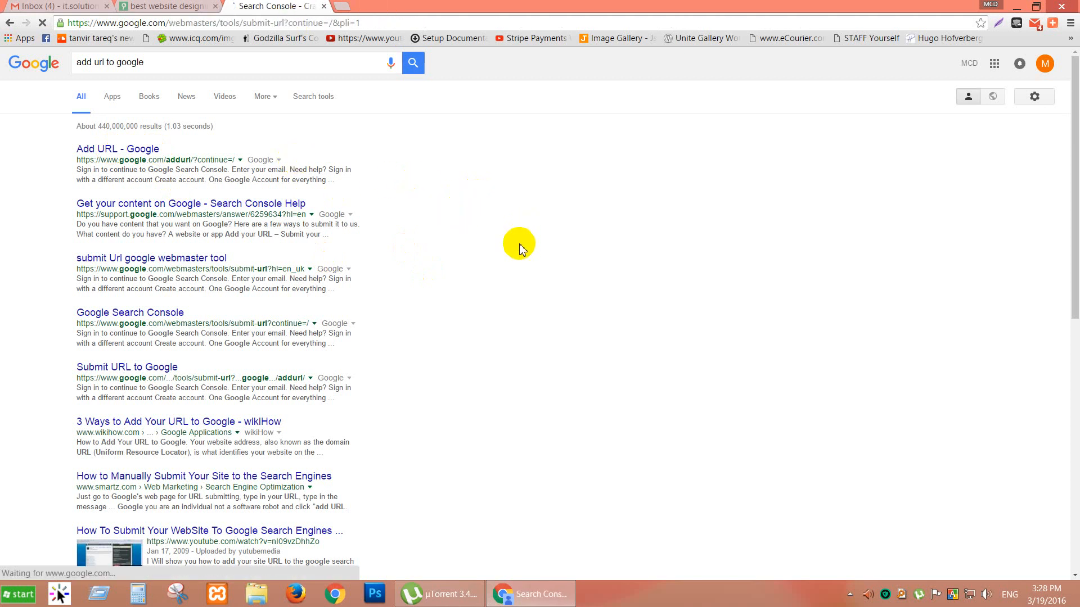
{"action": "left_click", "coordinate": [159, 5]}
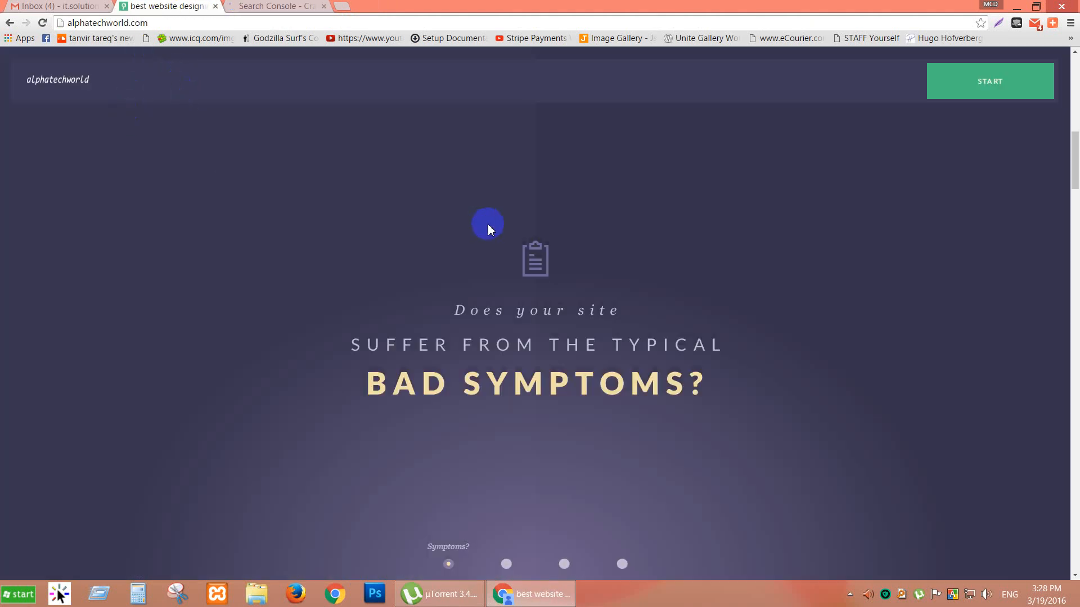
{"action": "left_click", "coordinate": [219, 25]}
{"action": "key", "text": "ctrl+c"}
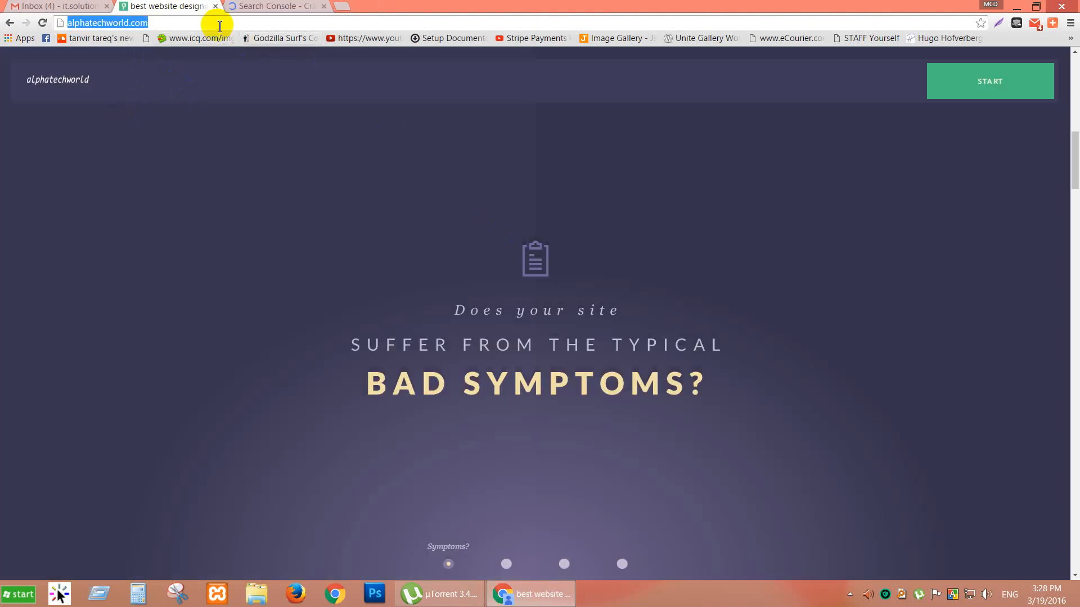
{"action": "left_click", "coordinate": [278, 6]}
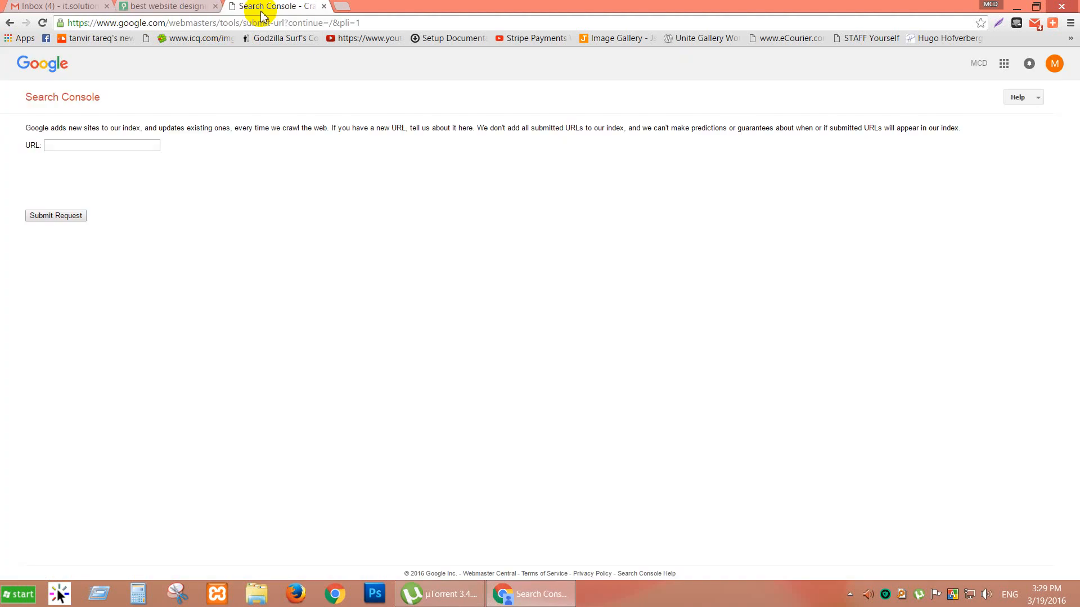
{"action": "left_click", "coordinate": [159, 145]}
{"action": "key", "text": "ctrl+v"}
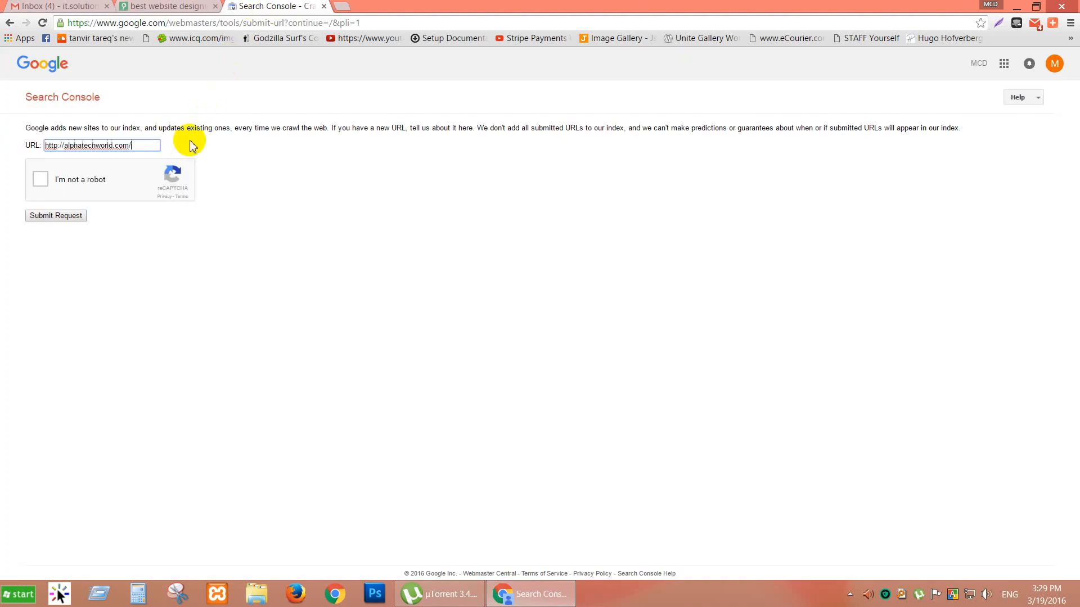
{"action": "left_click", "coordinate": [41, 181]}
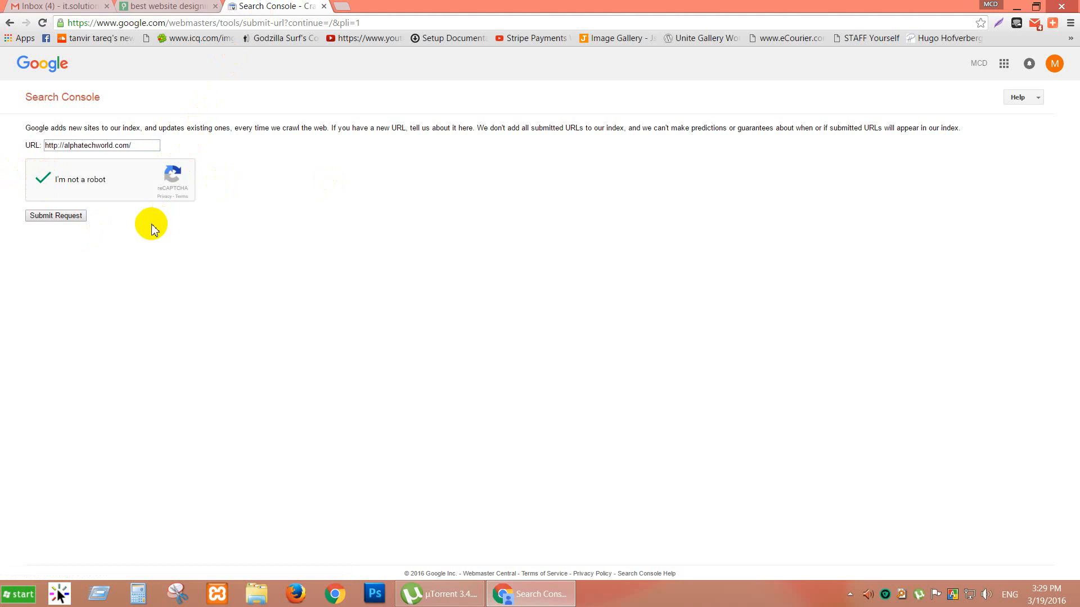
{"action": "left_click", "coordinate": [48, 217]}
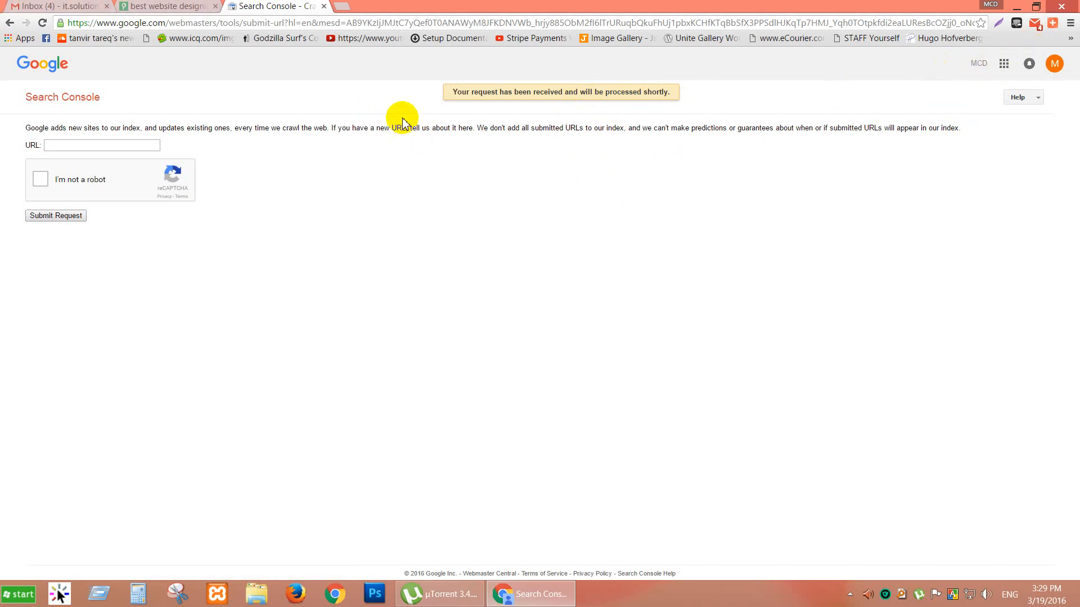
{"action": "left_click", "coordinate": [133, 145]}
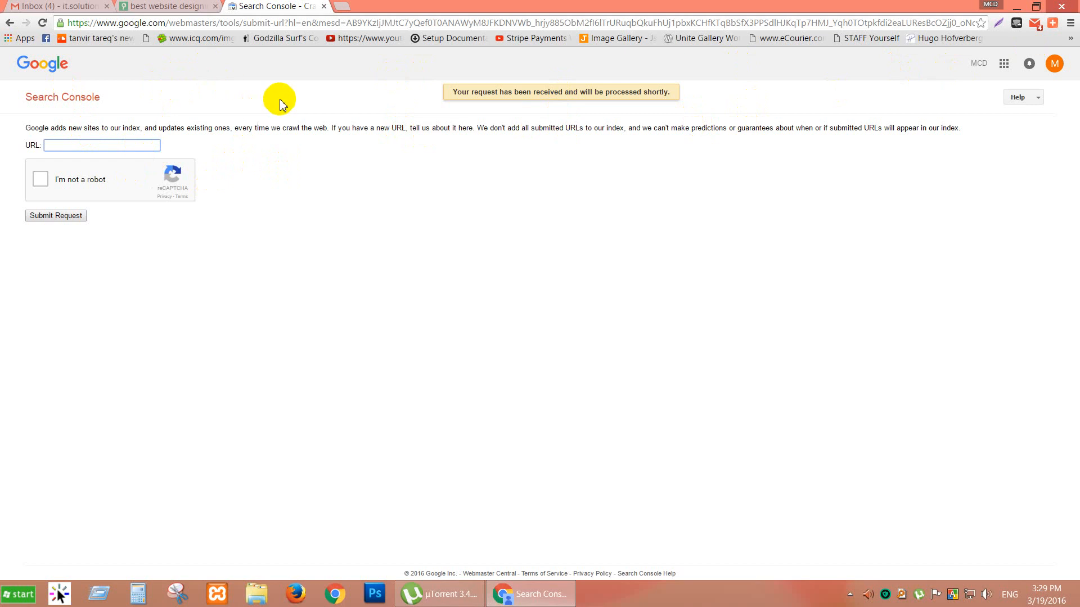
Refresh the Gmail inbox, then open an extra blank tab.
{"action": "left_click", "coordinate": [55, 6]}
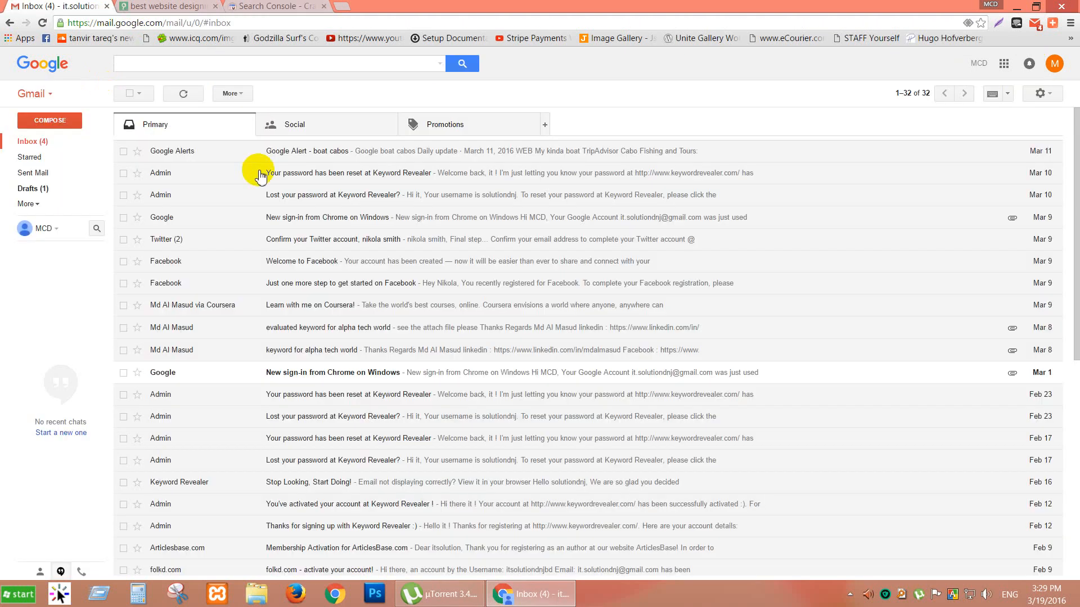
{"action": "left_click", "coordinate": [182, 94]}
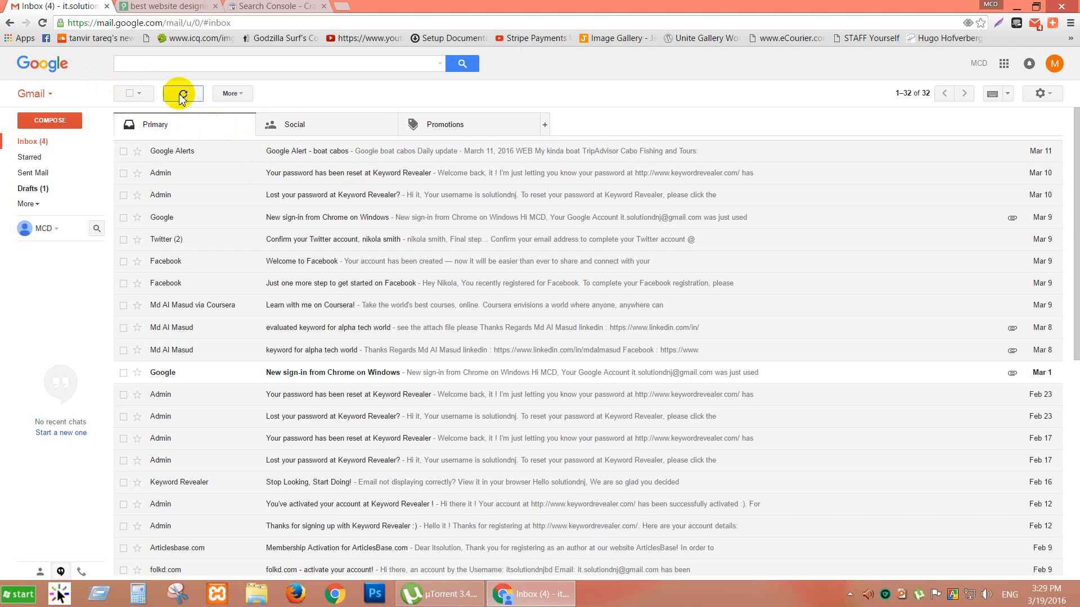
{"action": "left_click", "coordinate": [173, 3]}
{"action": "left_click", "coordinate": [278, 3]}
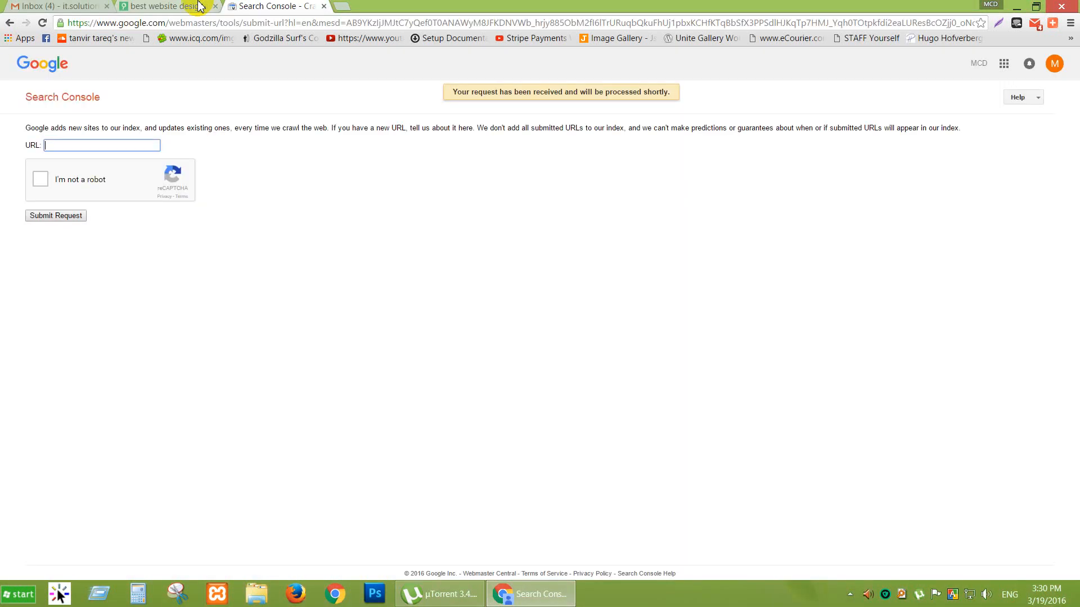
{"action": "left_click", "coordinate": [160, 6]}
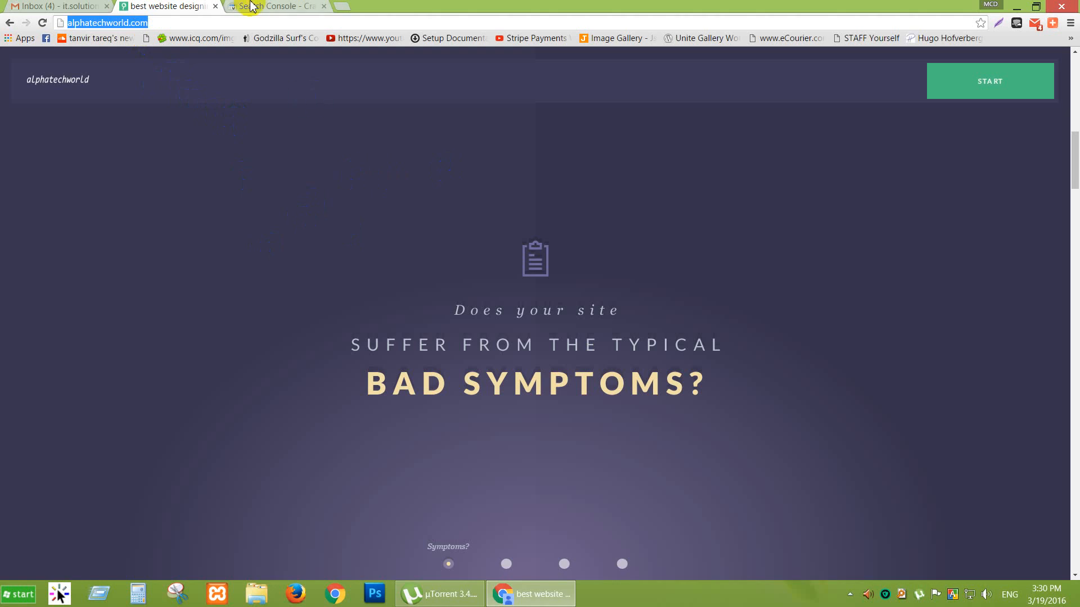
{"action": "left_click", "coordinate": [269, 6]}
{"action": "left_click", "coordinate": [339, 7]}
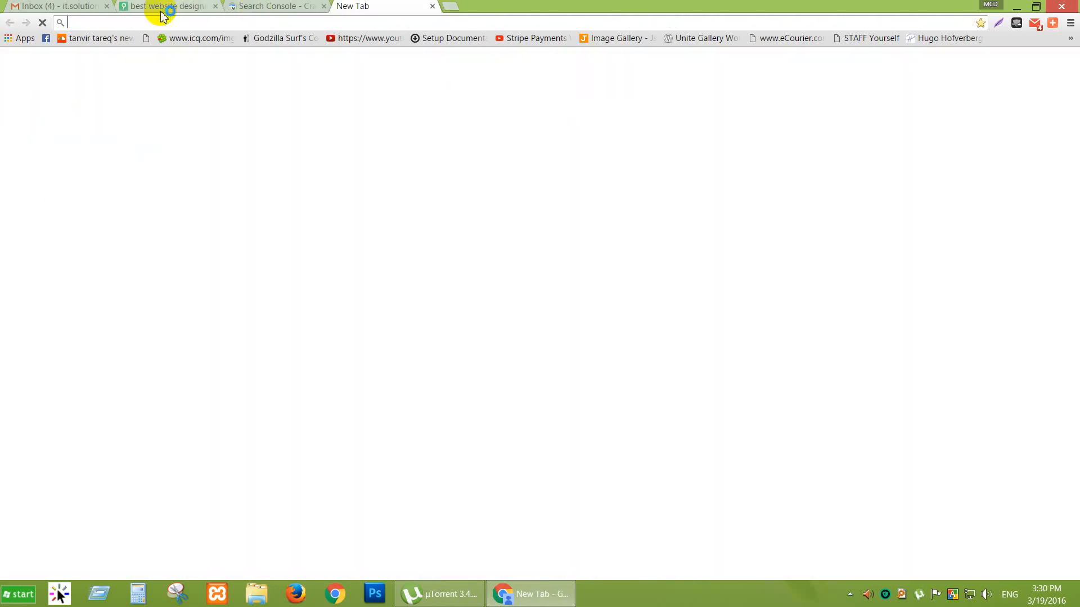
Load alphatechworld.com/cpanel in the site tab to reach the HostGator cPanel login.
{"action": "left_click", "coordinate": [163, 7]}
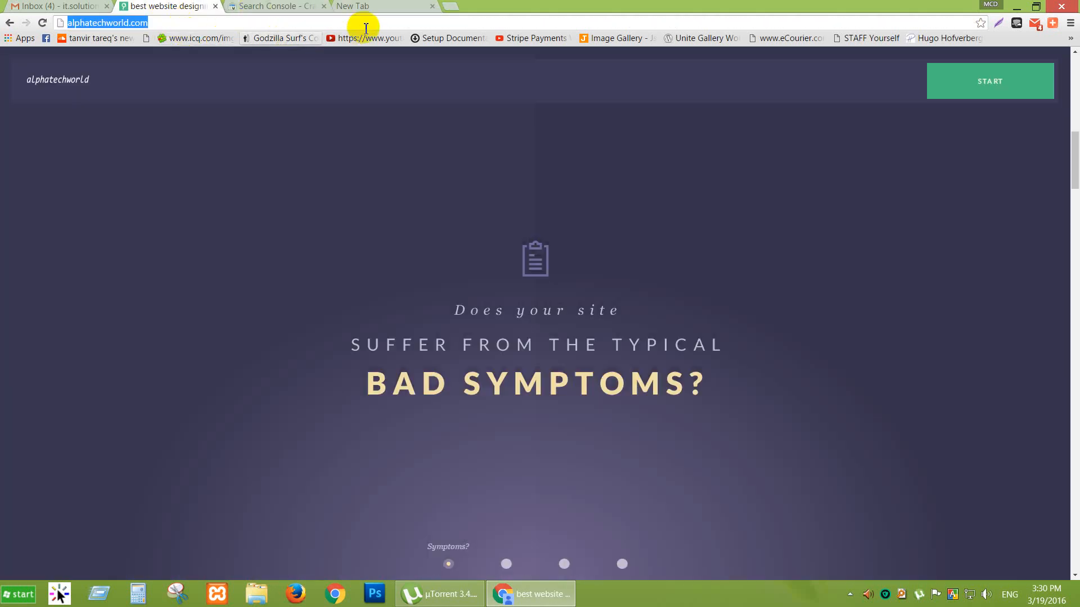
{"action": "left_click", "coordinate": [170, 25]}
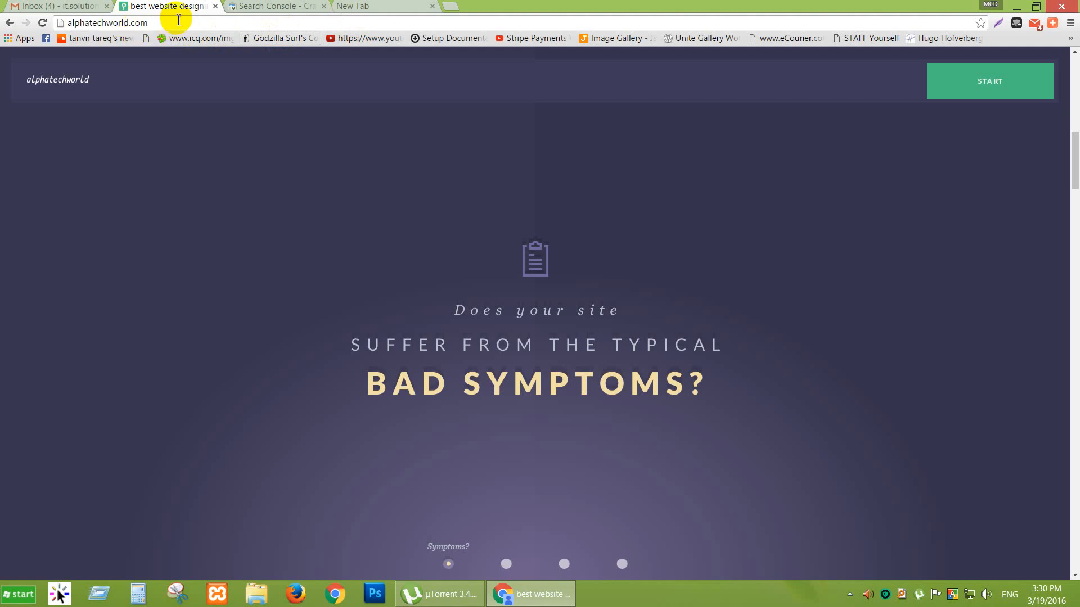
{"action": "type", "text": "/"}
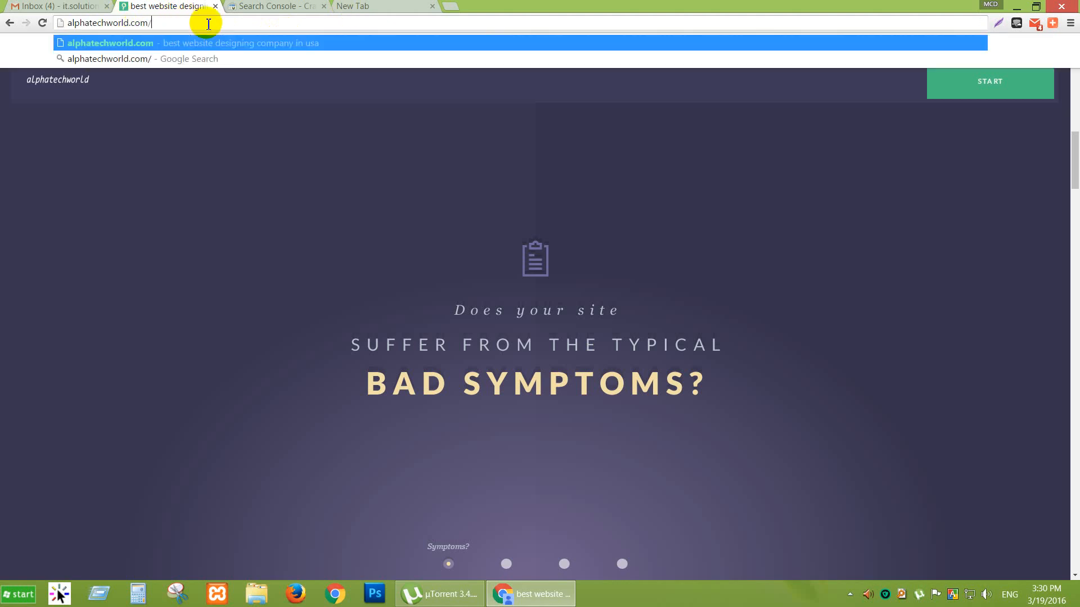
{"action": "type", "text": "cpanel"}
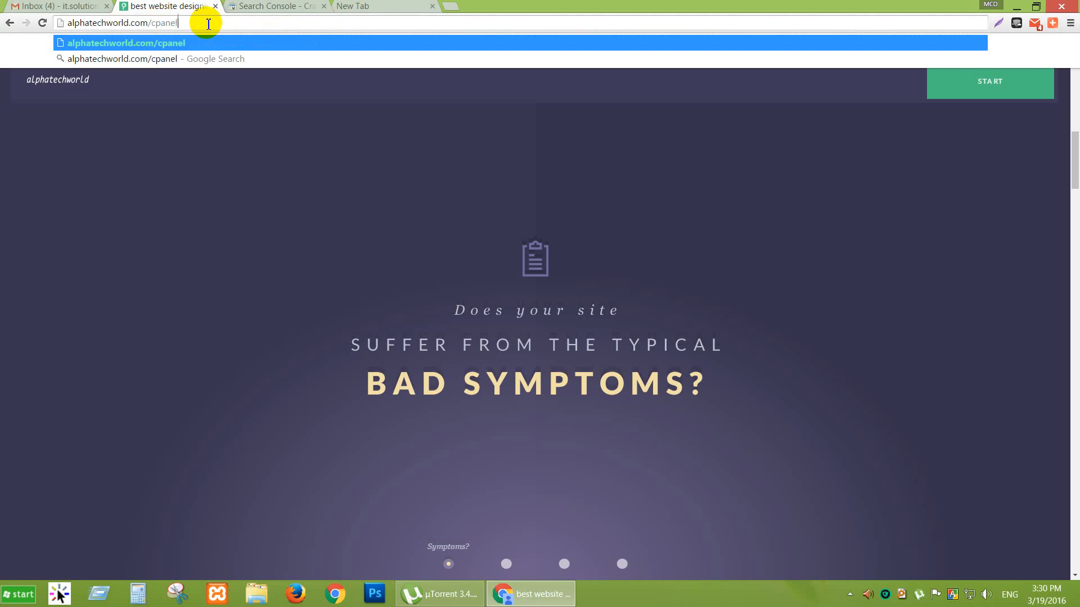
{"action": "key", "text": "Return"}
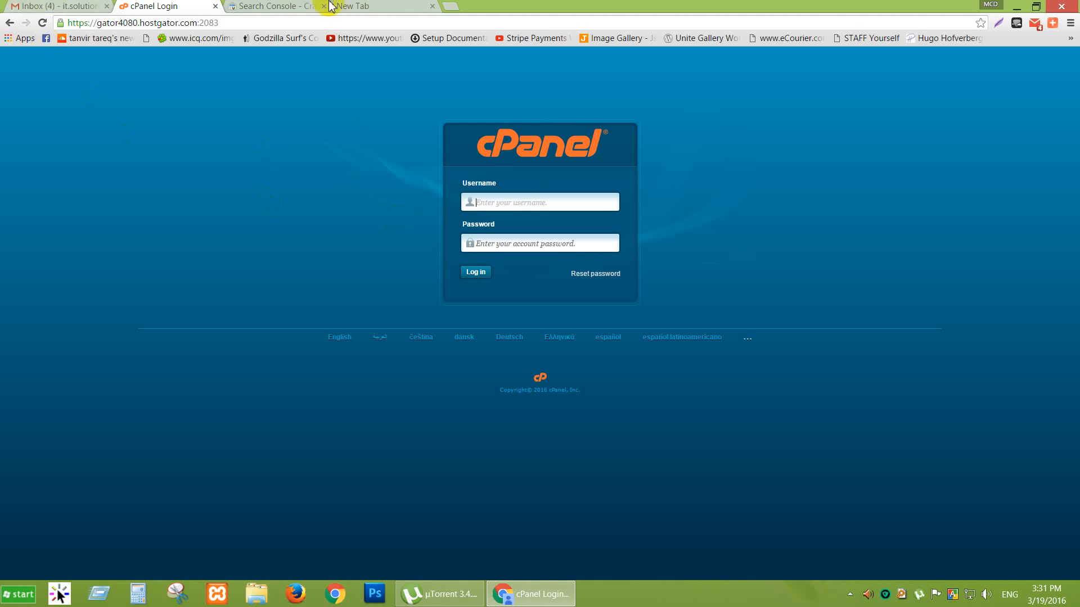
Load alphatechworld.com in the spare blank tab, then return to the cPanel login tab.
{"action": "left_click", "coordinate": [370, 6]}
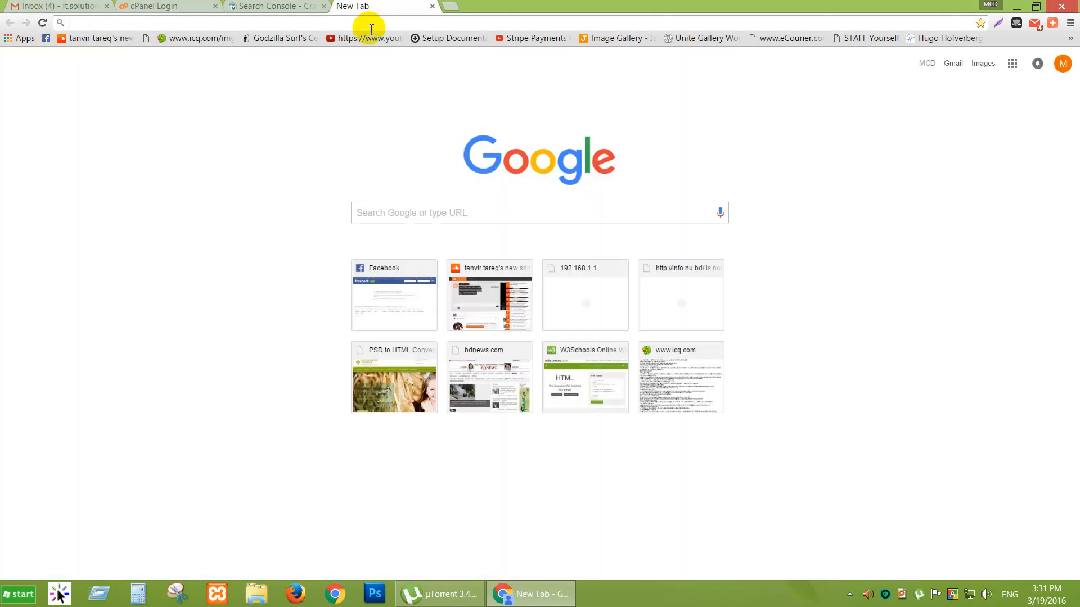
{"action": "type", "text": "alphatechworld.com"}
{"action": "key", "text": "Return"}
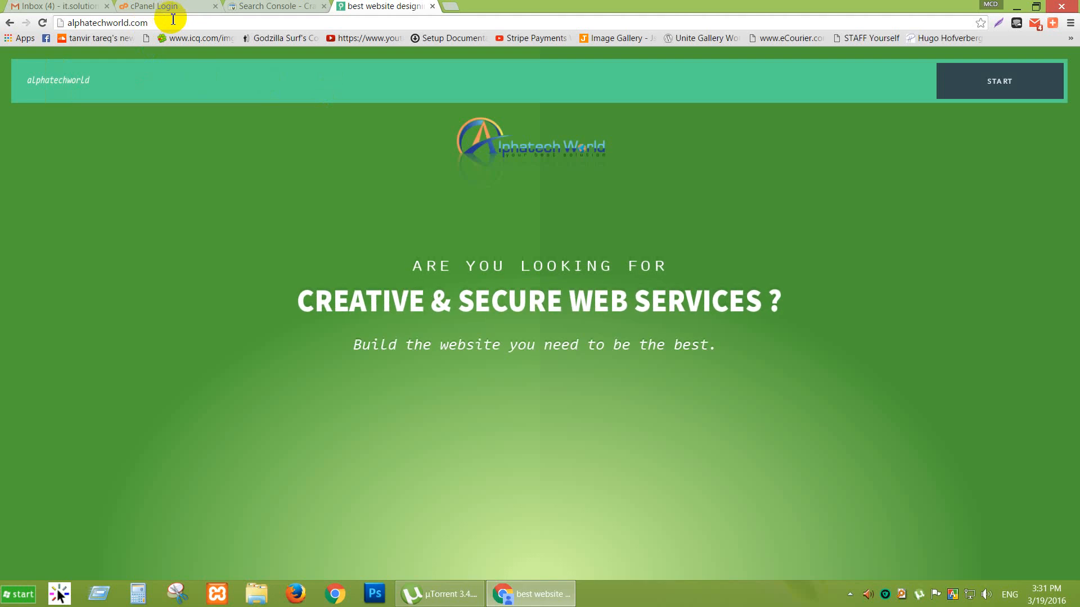
{"action": "left_click", "coordinate": [284, 6]}
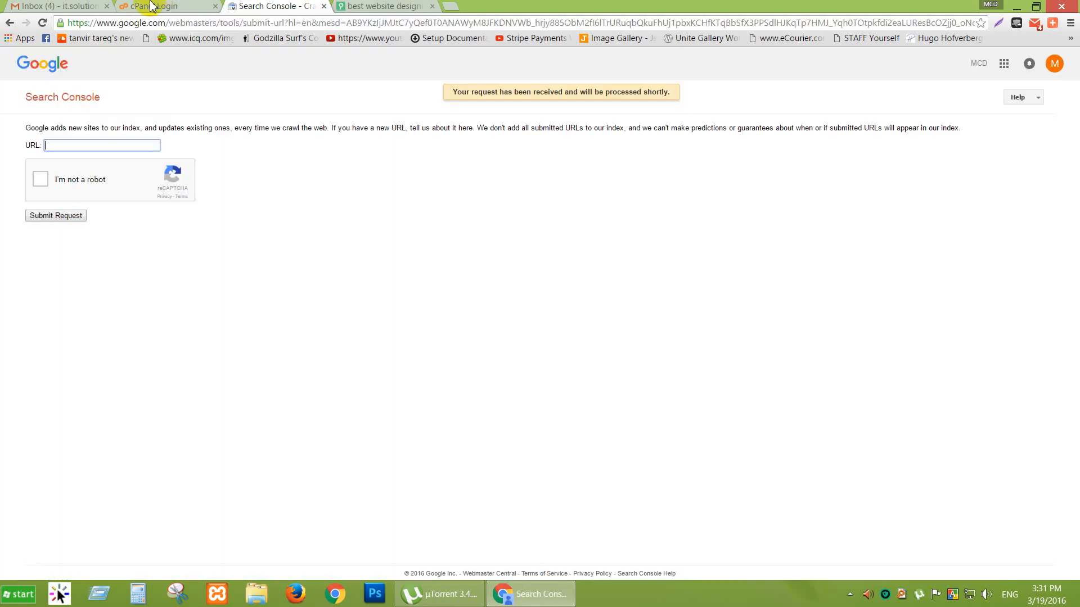
{"action": "left_click", "coordinate": [152, 6]}
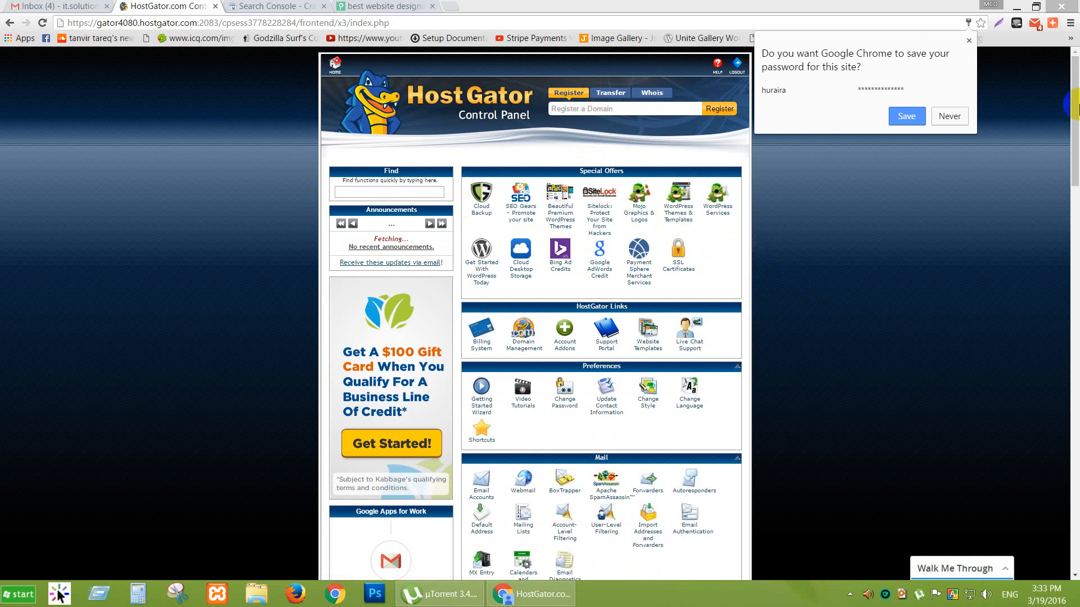
Save the cPanel login in Chrome, then select the alphatechworld site's address.
{"action": "left_click", "coordinate": [904, 120]}
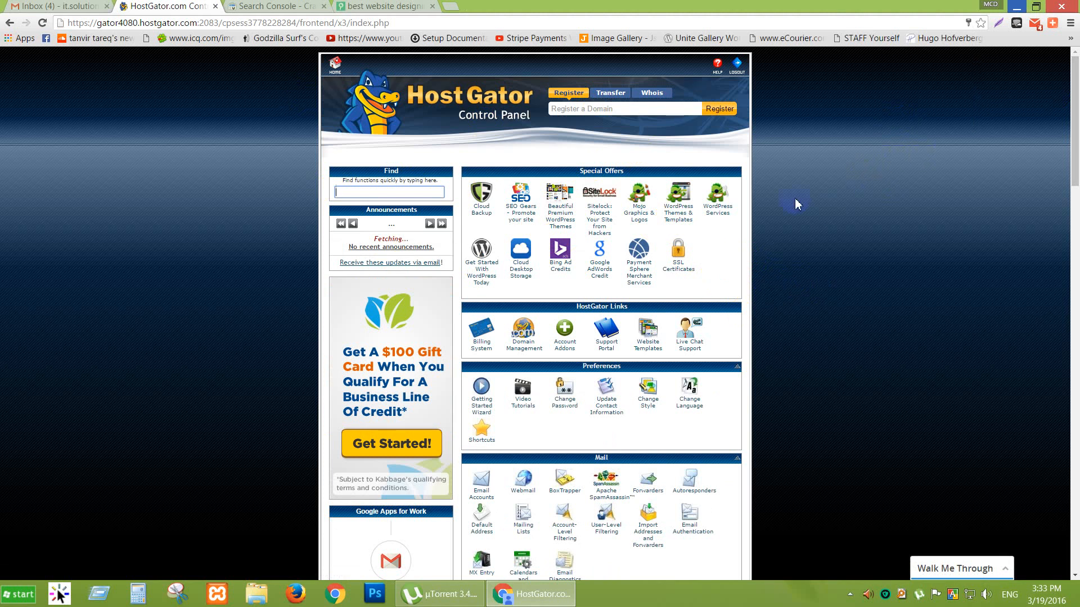
{"action": "left_click", "coordinate": [411, 7]}
{"action": "left_click", "coordinate": [174, 23]}
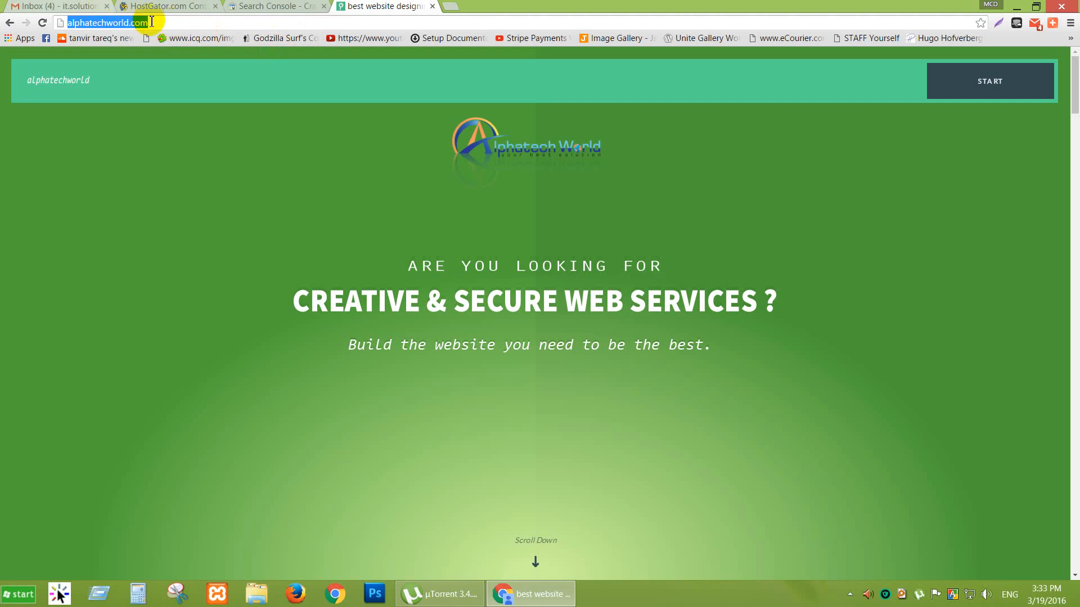
Check the HostGator and Gmail tabs, ending on the Search Console submit-URL page.
{"action": "left_click", "coordinate": [169, 7]}
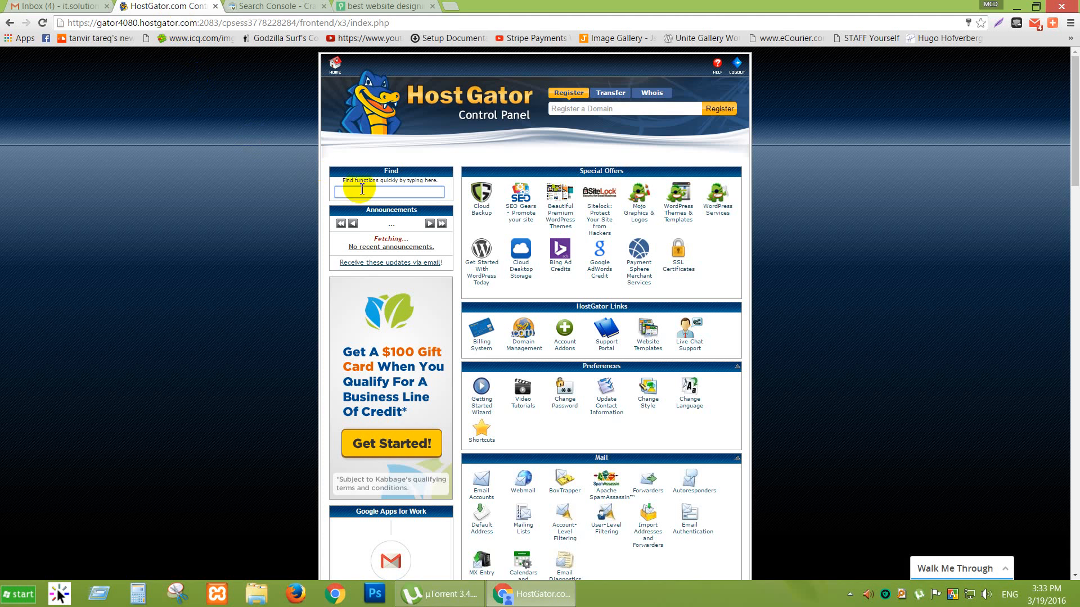
{"action": "left_click", "coordinate": [248, 5]}
{"action": "left_click", "coordinate": [157, 5]}
{"action": "left_click", "coordinate": [67, 7]}
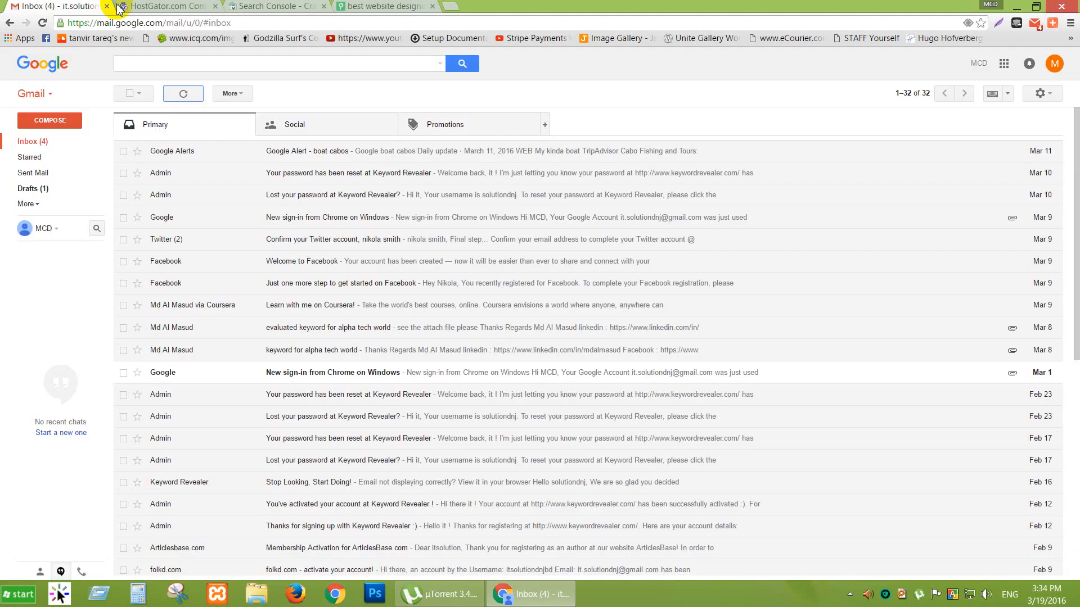
{"action": "left_click", "coordinate": [228, 7]}
{"action": "left_click", "coordinate": [248, 5]}
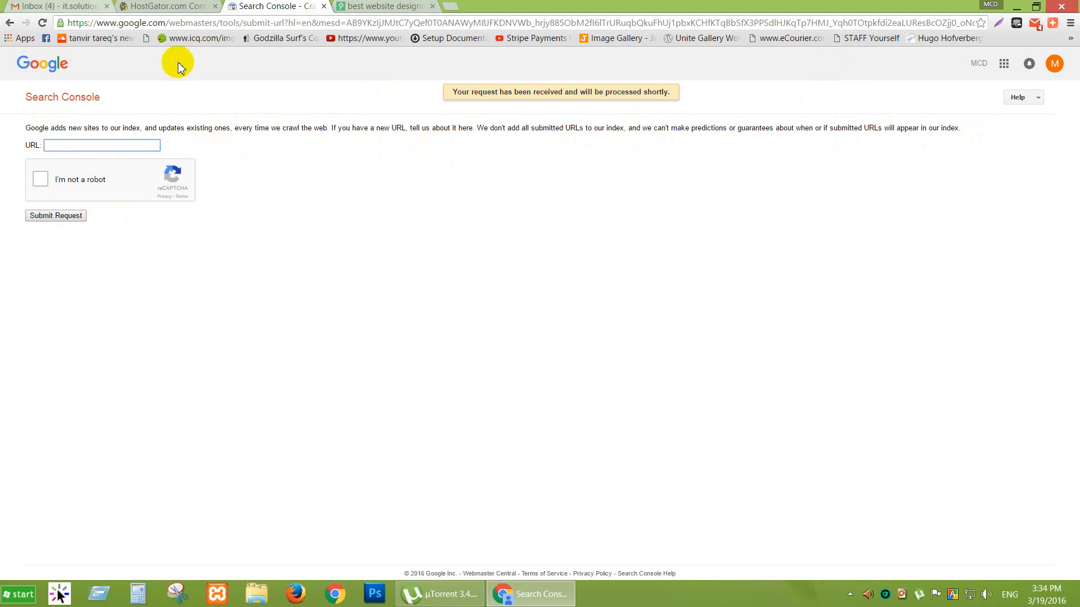
Select all unread Gmail inbox conversations and delete them to Trash.
{"action": "left_click", "coordinate": [62, 7]}
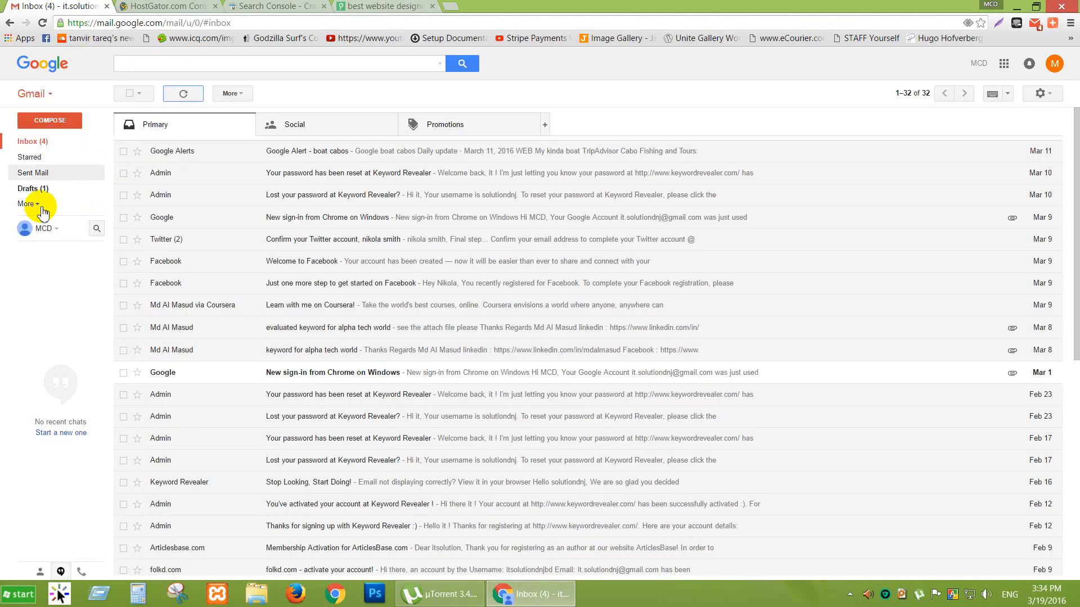
{"action": "left_click", "coordinate": [34, 188]}
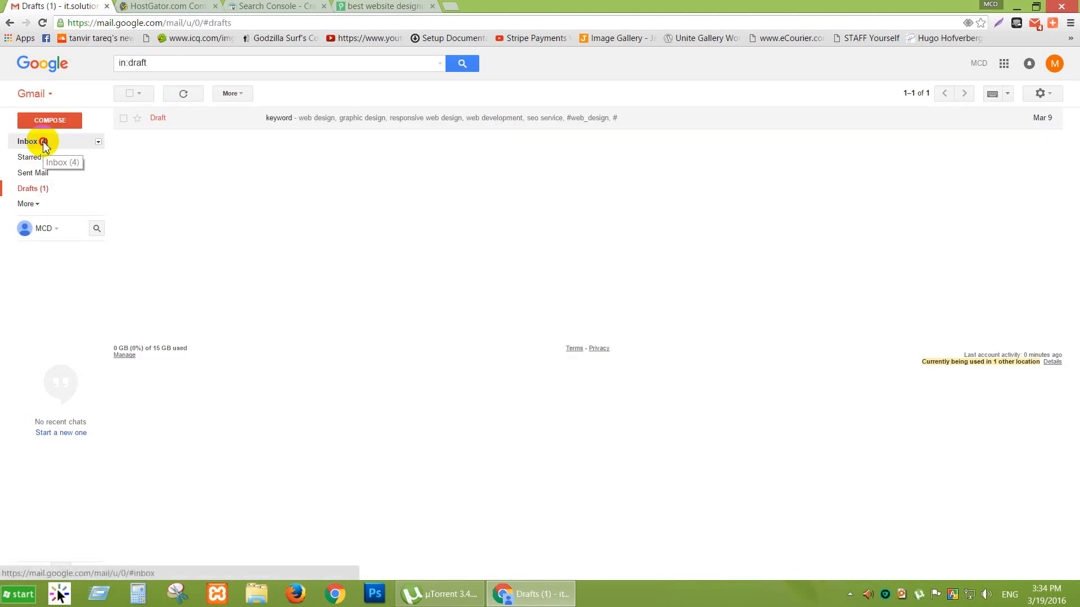
{"action": "left_click", "coordinate": [44, 143]}
{"action": "scroll", "coordinate": [274, 366], "scroll_direction": "down", "scroll_amount": 5}
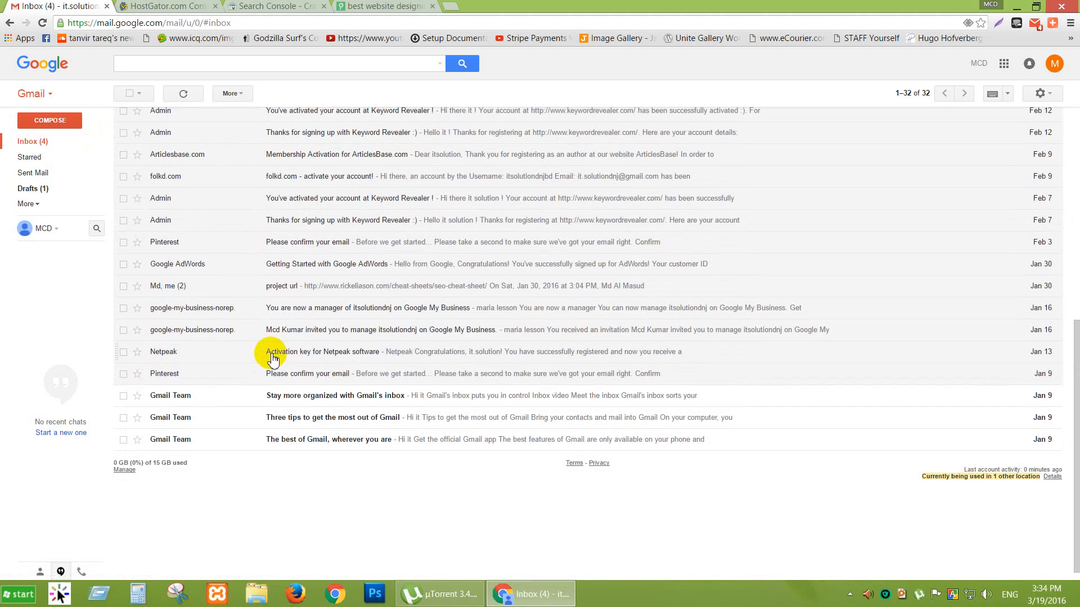
{"action": "scroll", "coordinate": [212, 236], "scroll_direction": "up", "scroll_amount": 5}
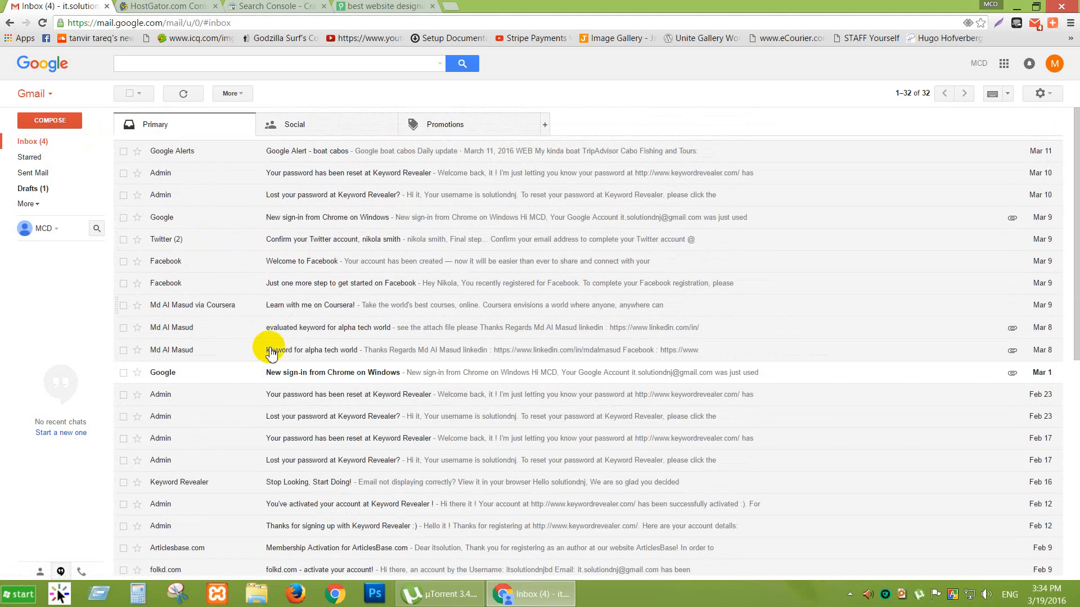
{"action": "left_click", "coordinate": [140, 95]}
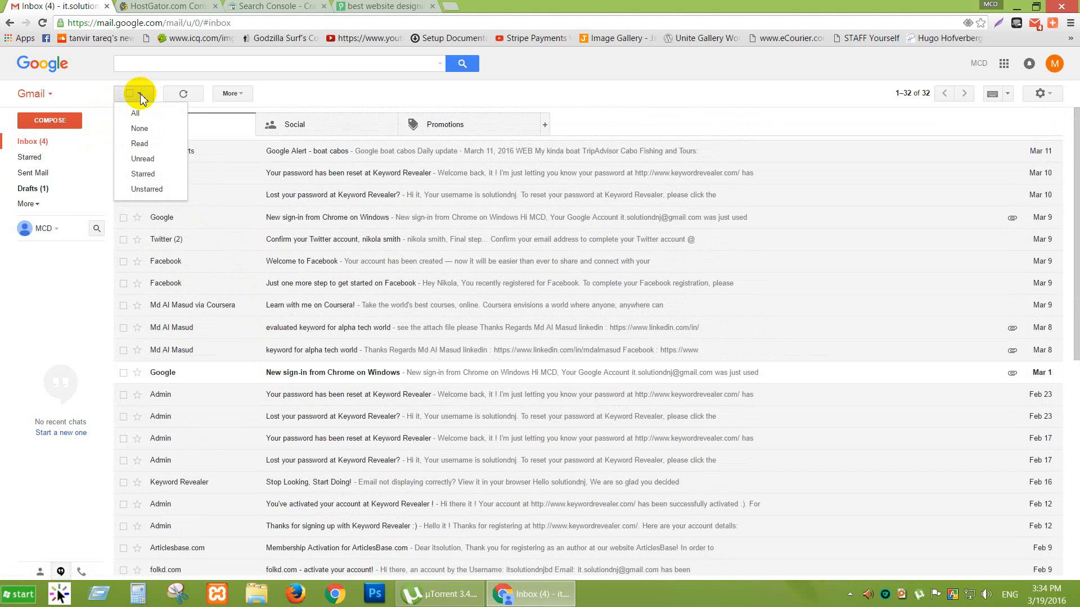
{"action": "left_click", "coordinate": [143, 159]}
{"action": "left_click", "coordinate": [263, 95]}
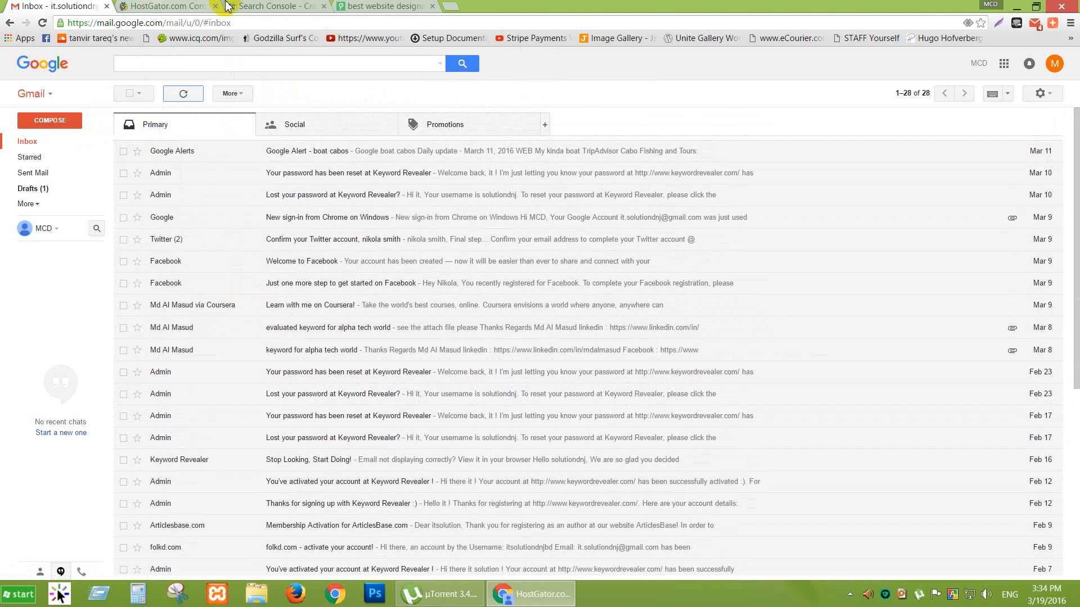
Move through the HostGator and Search Console tabs to the alphatechworld.com page and open a blank tab.
{"action": "left_click", "coordinate": [169, 6]}
{"action": "left_click", "coordinate": [251, 6]}
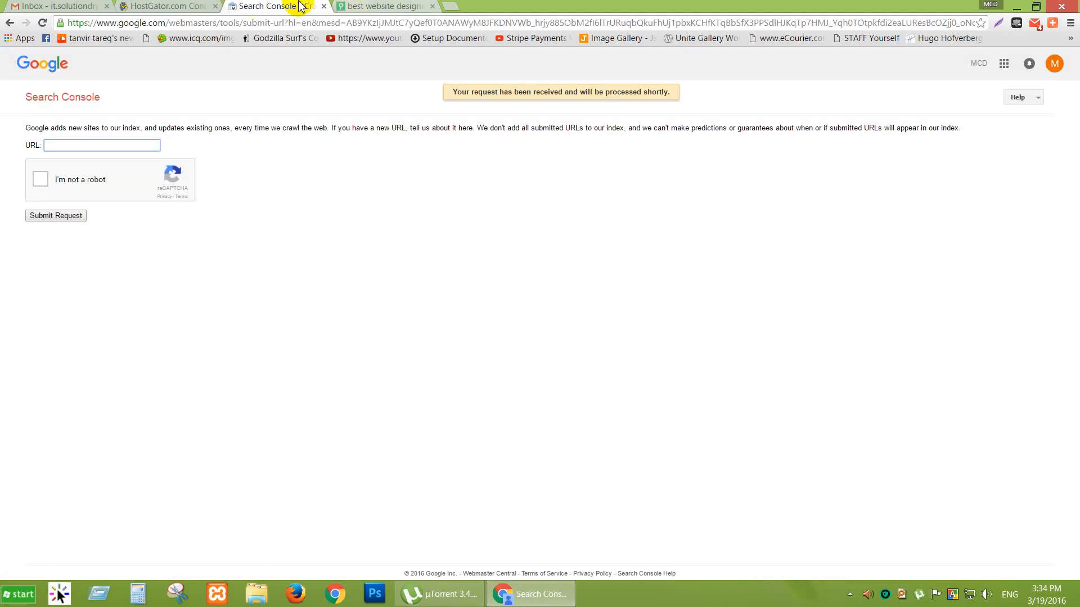
{"action": "left_click", "coordinate": [163, 7]}
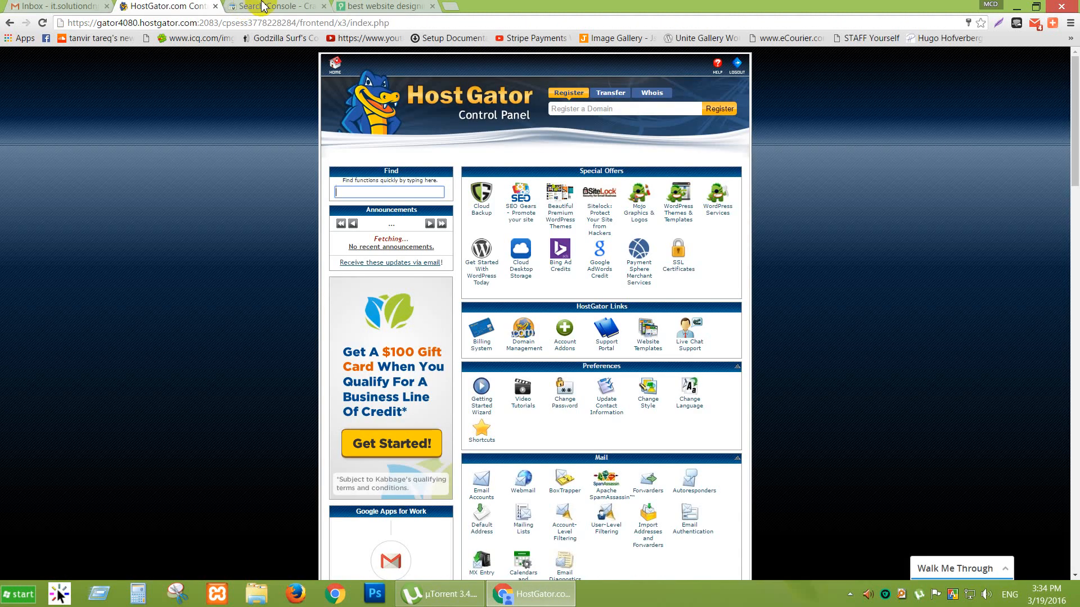
{"action": "left_click", "coordinate": [265, 6]}
{"action": "left_click", "coordinate": [362, 6]}
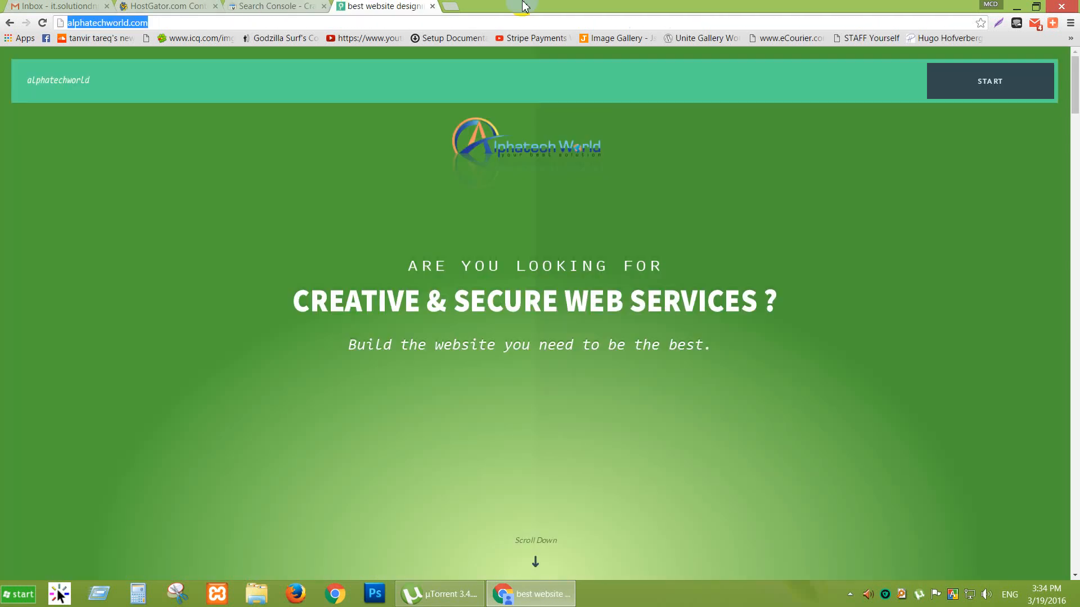
{"action": "left_click", "coordinate": [455, 7]}
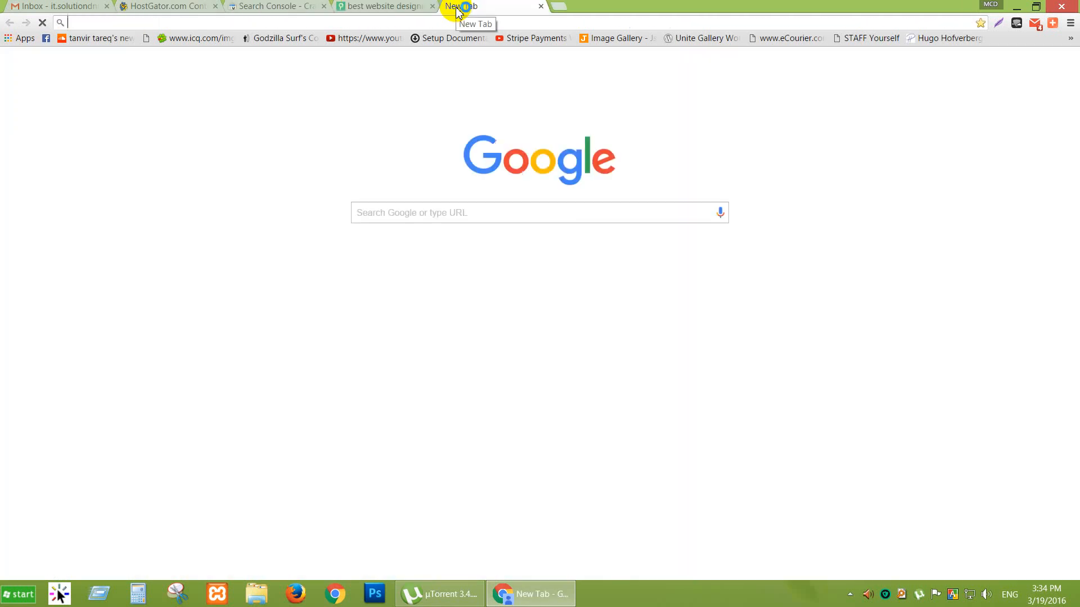
Search Google for 'google webmaster tools' and open the Google Search Console result.
{"action": "type", "text": "go"}
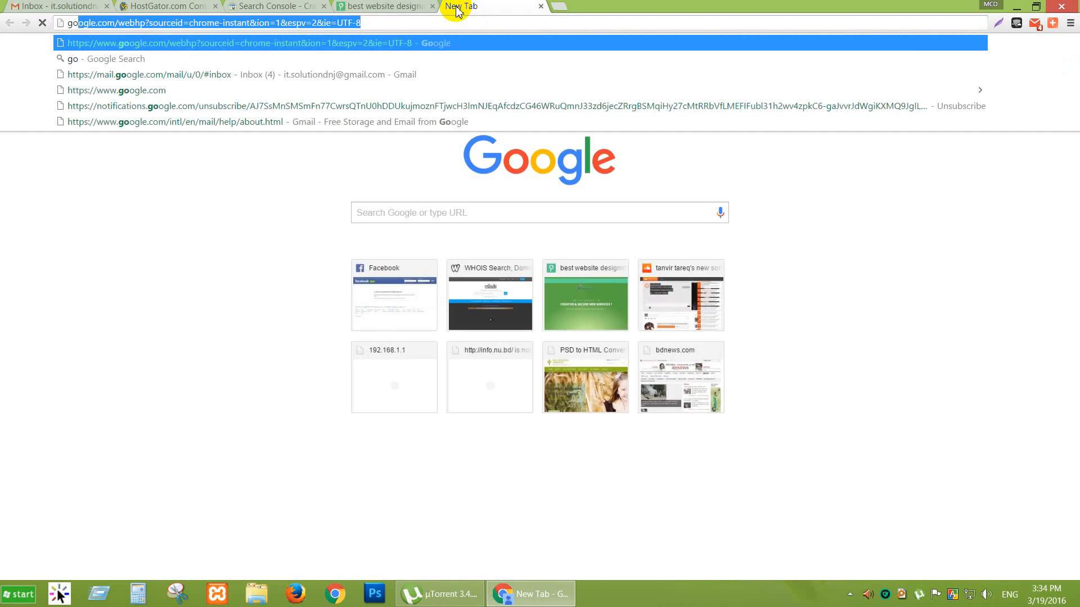
{"action": "type", "text": "ogle webmaster"}
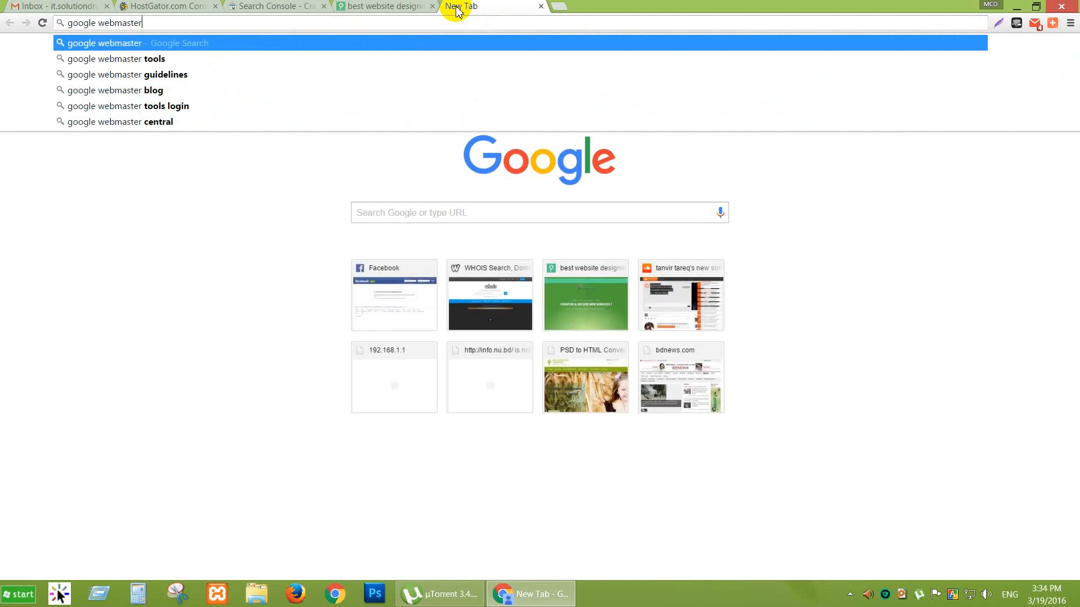
{"action": "key", "text": "Down"}
{"action": "key", "text": "Return"}
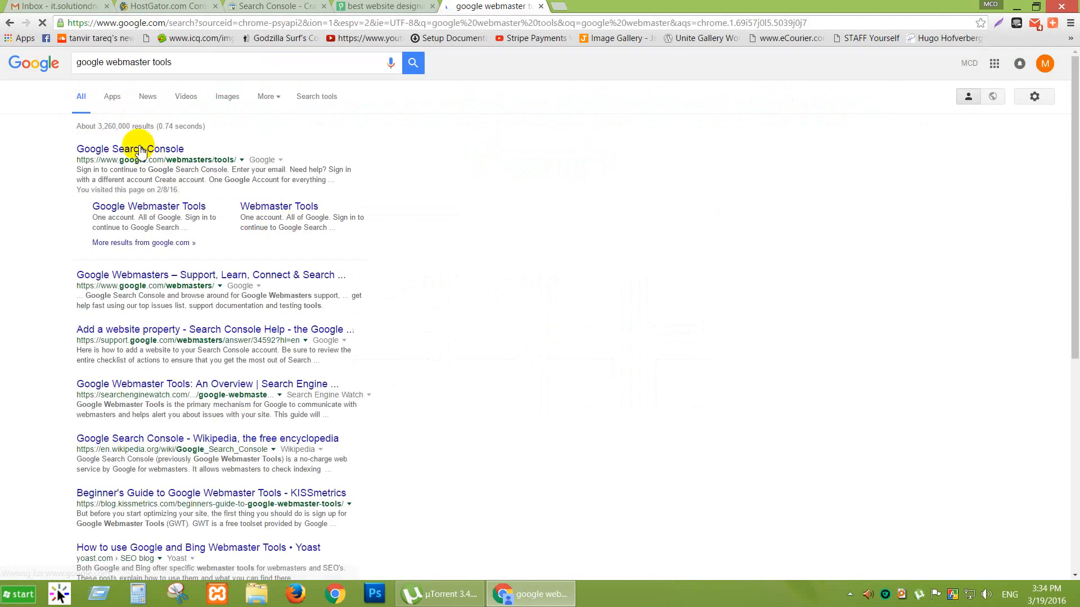
{"action": "left_click", "coordinate": [141, 150]}
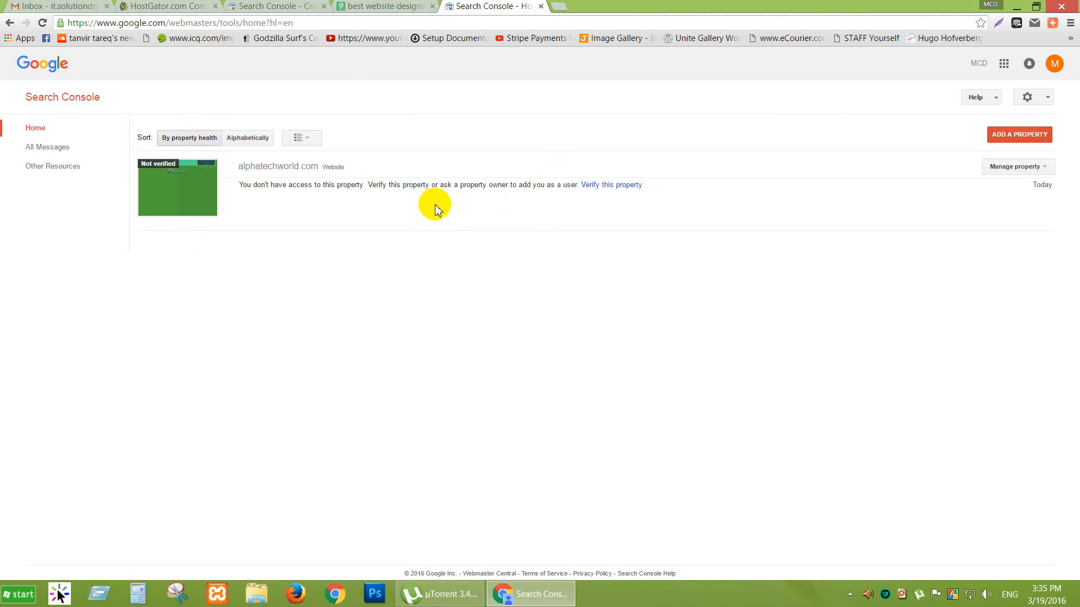
Start verifying alphatechworld.com and download the recommended HTML verification file.
{"action": "left_click", "coordinate": [606, 187]}
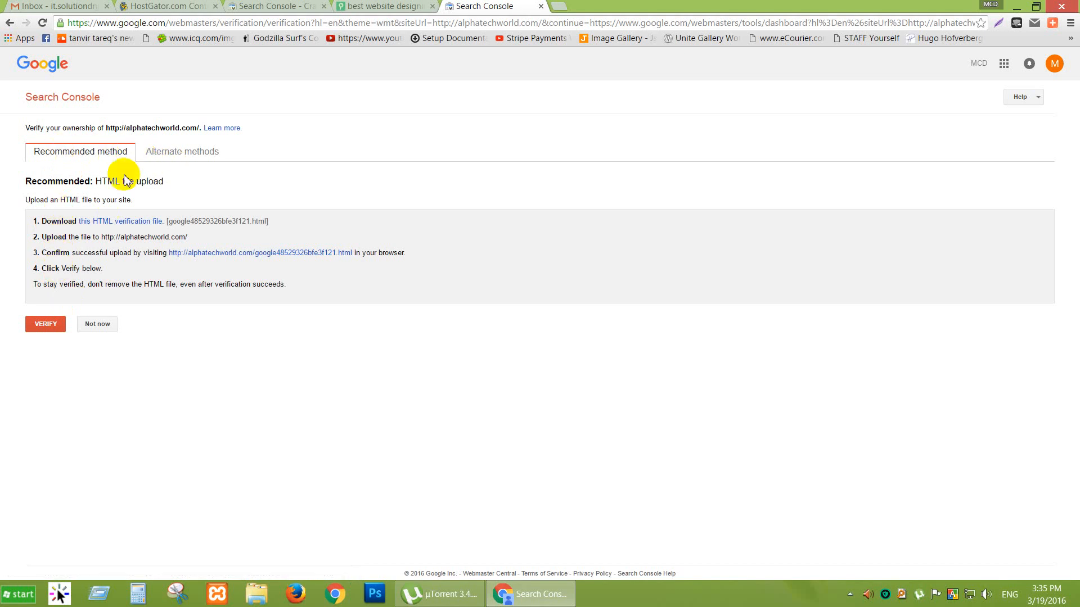
{"action": "left_click", "coordinate": [170, 158]}
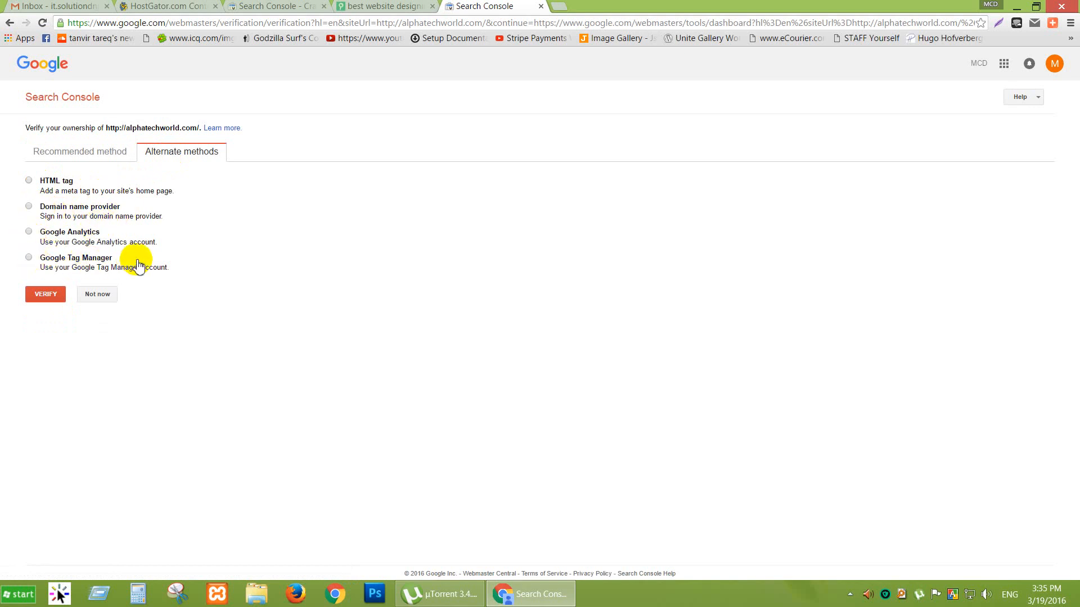
{"action": "left_click", "coordinate": [86, 155]}
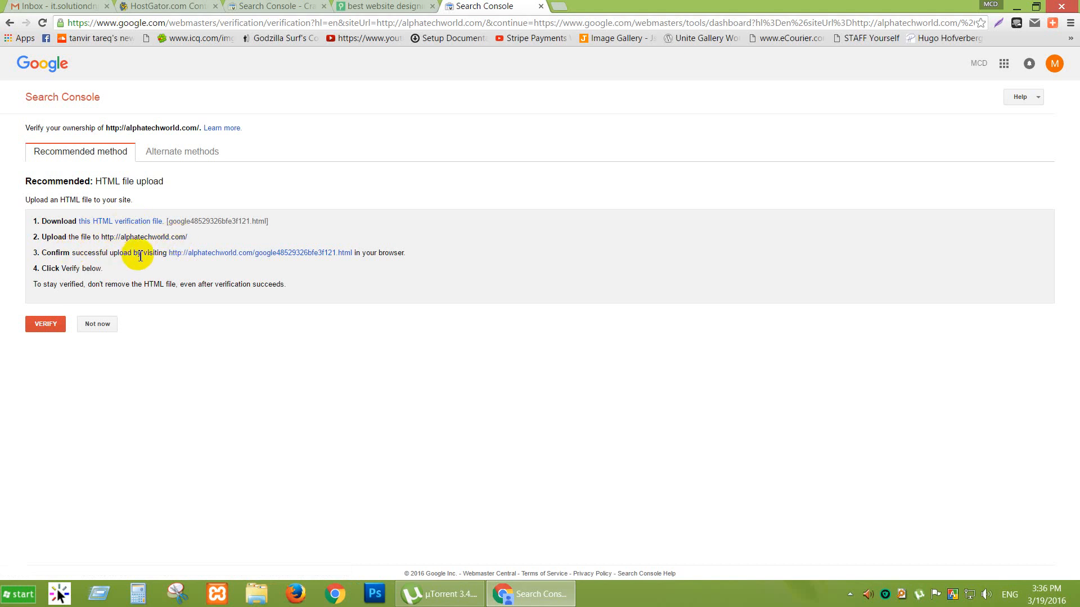
{"action": "left_click", "coordinate": [124, 225]}
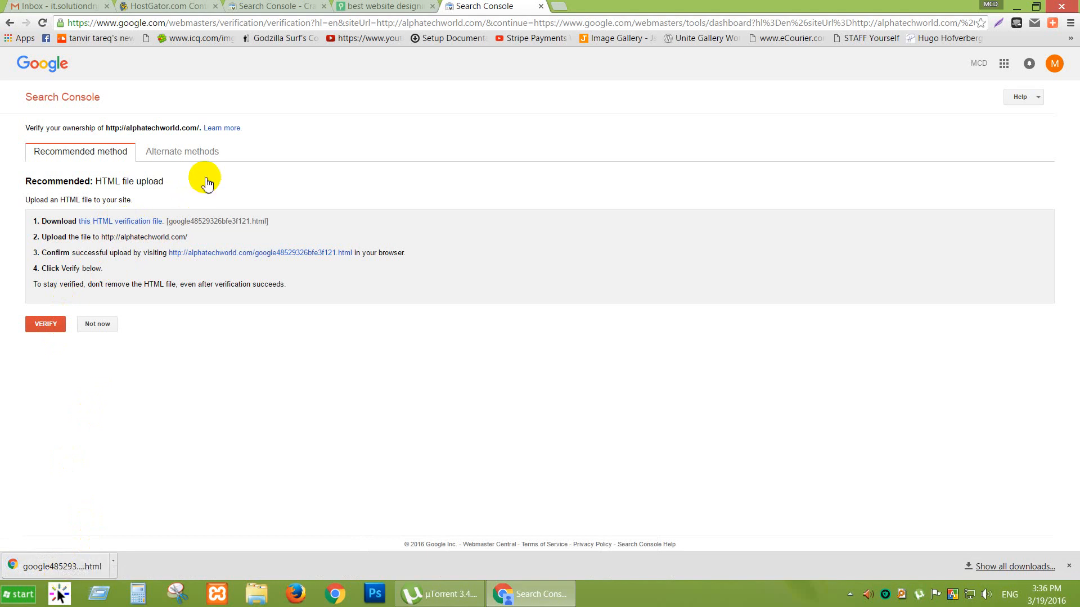
{"action": "left_click", "coordinate": [165, 7]}
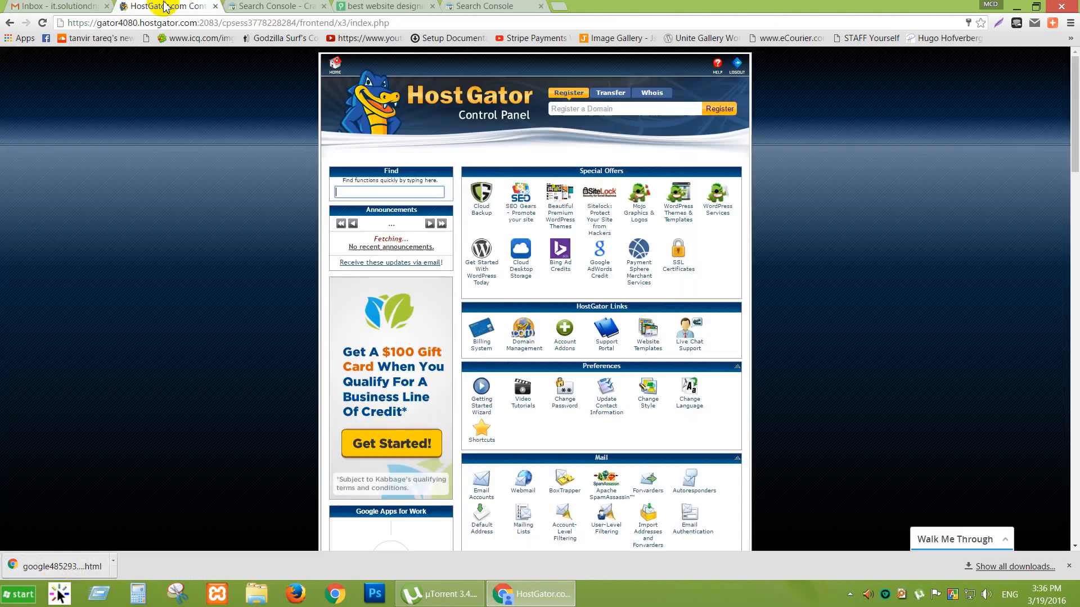
Enter the public_html/alphatechworld.com folder in File Manager and bring up its Upload page.
{"action": "scroll", "coordinate": [822, 318], "scroll_direction": "down", "scroll_amount": 5}
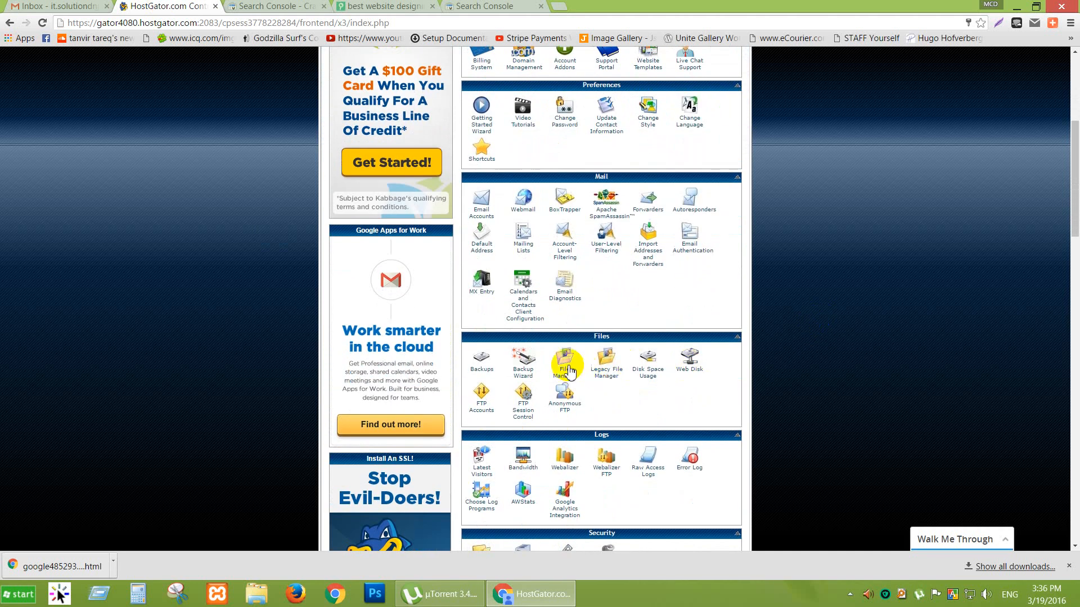
{"action": "left_click", "coordinate": [565, 365]}
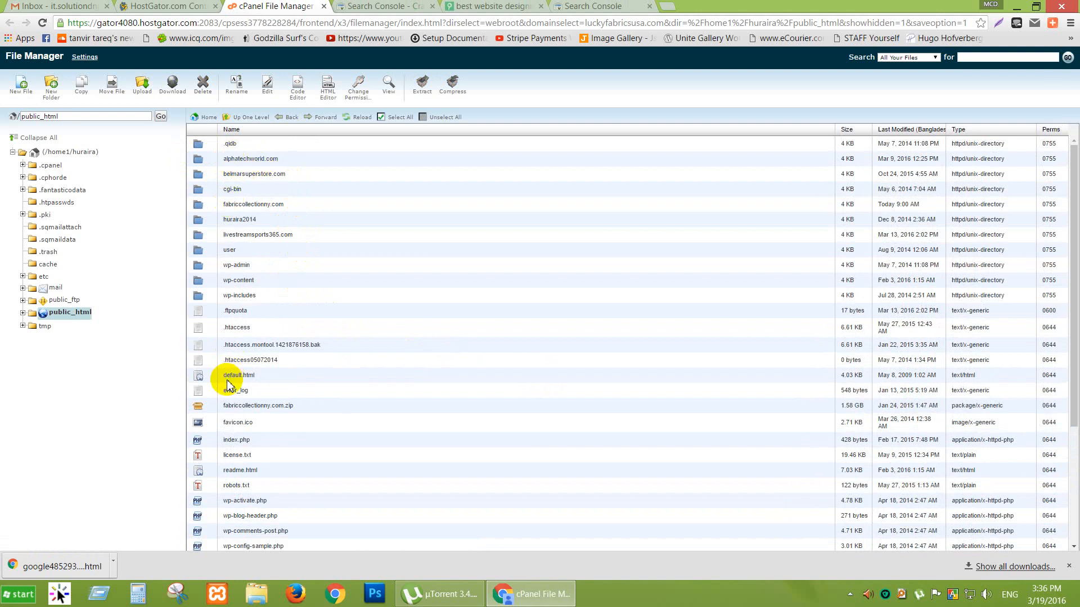
{"action": "double_click", "coordinate": [205, 162]}
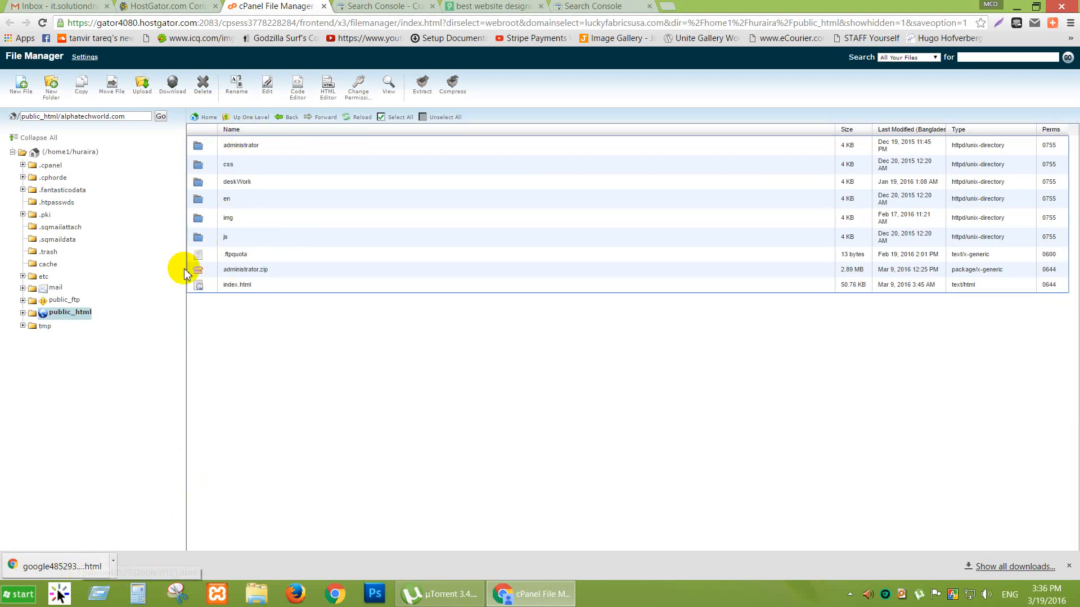
{"action": "left_click", "coordinate": [139, 83]}
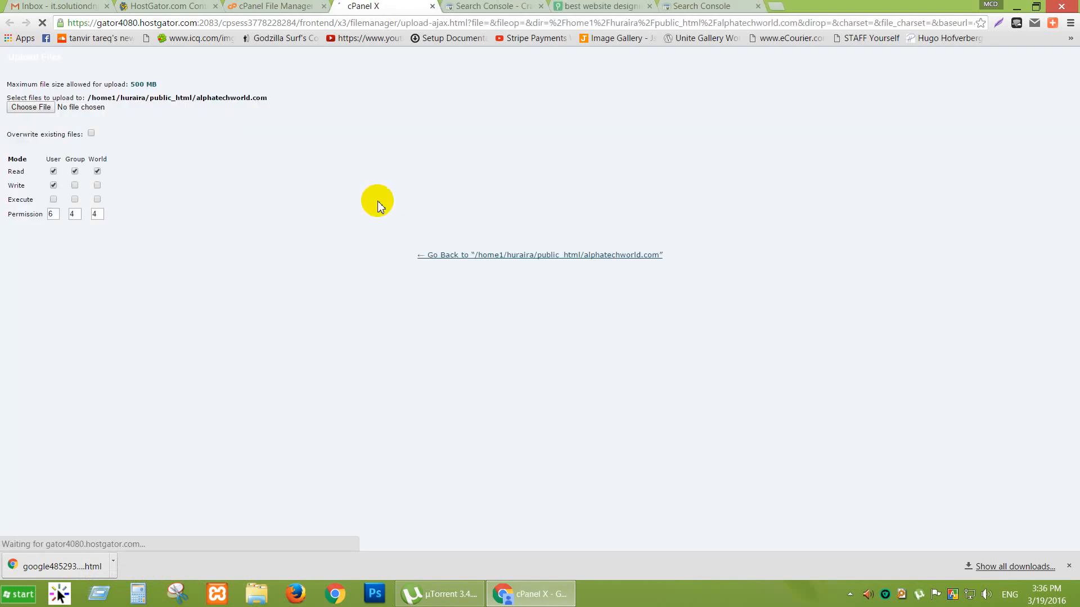
Upload google48529326bfe3f121.html from Downloads into the alphatechworld.com folder.
{"action": "left_click", "coordinate": [31, 106]}
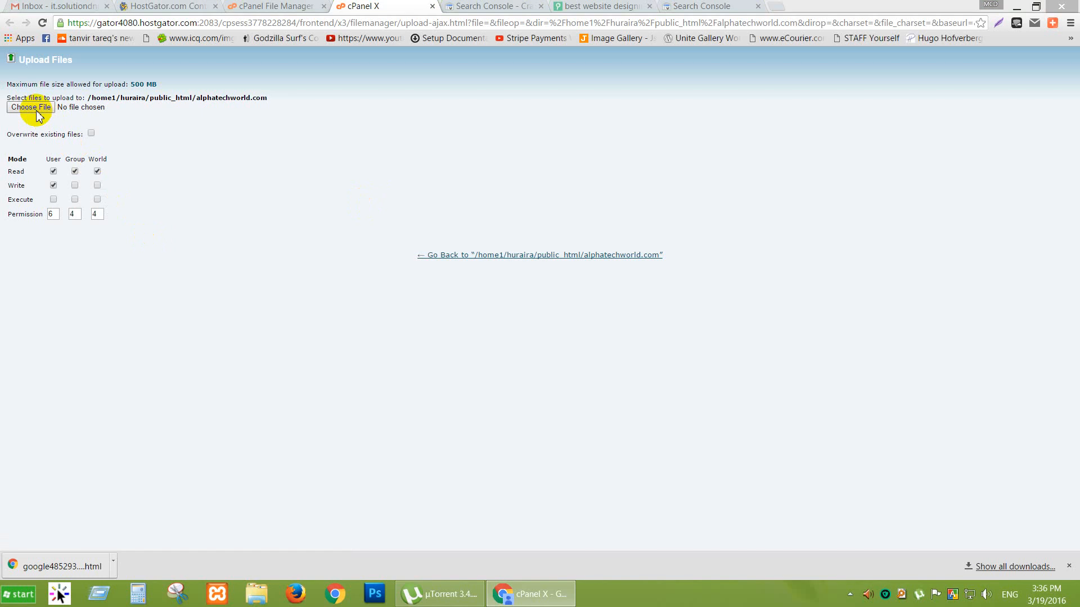
{"action": "double_click", "coordinate": [277, 37]}
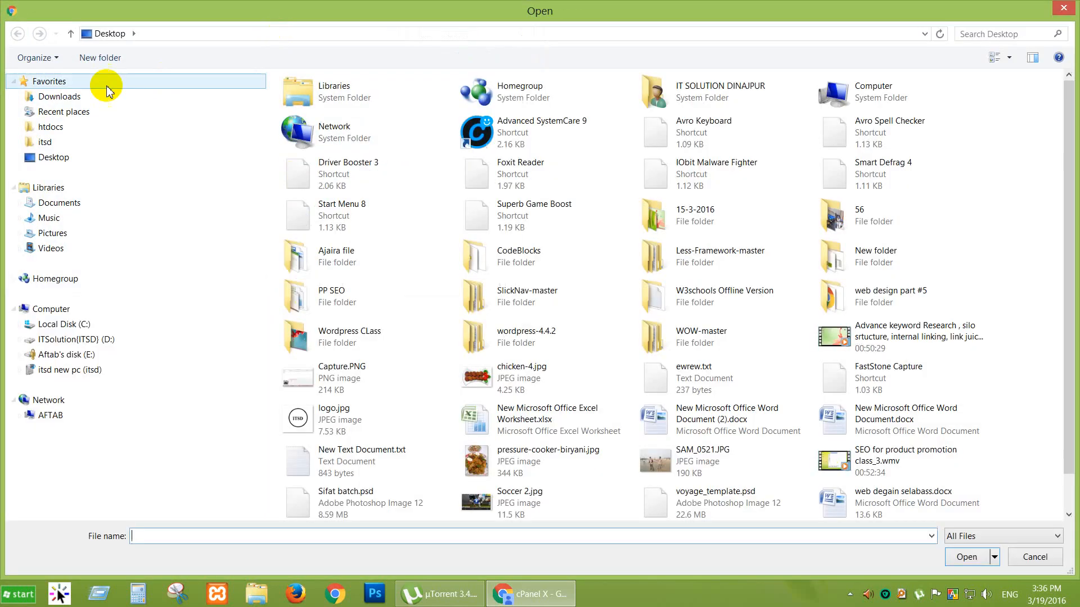
{"action": "left_click", "coordinate": [77, 102]}
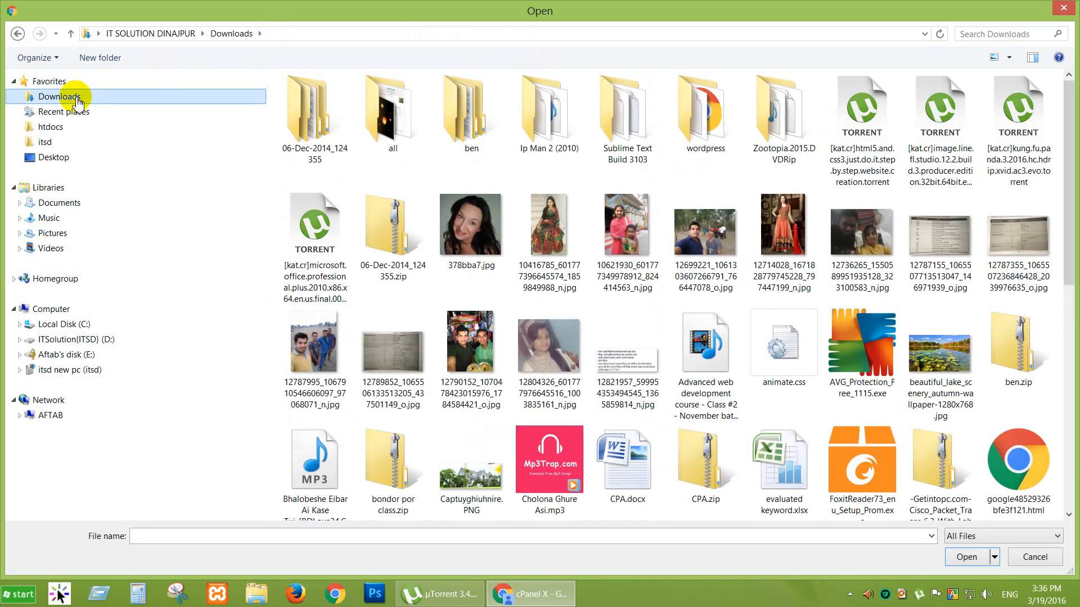
{"action": "left_click", "coordinate": [658, 345]}
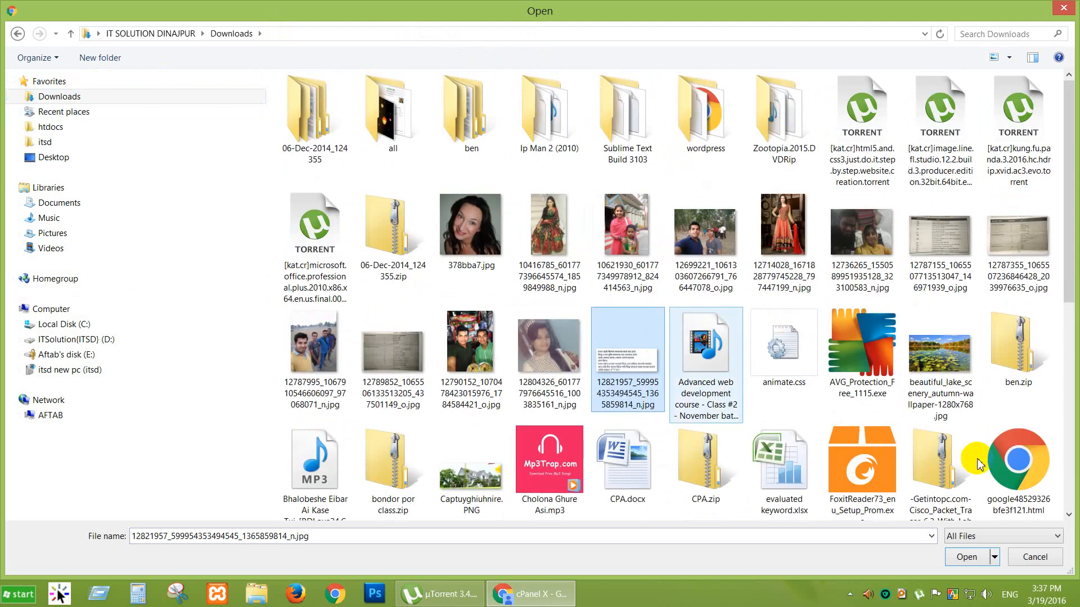
{"action": "left_click", "coordinate": [1030, 472]}
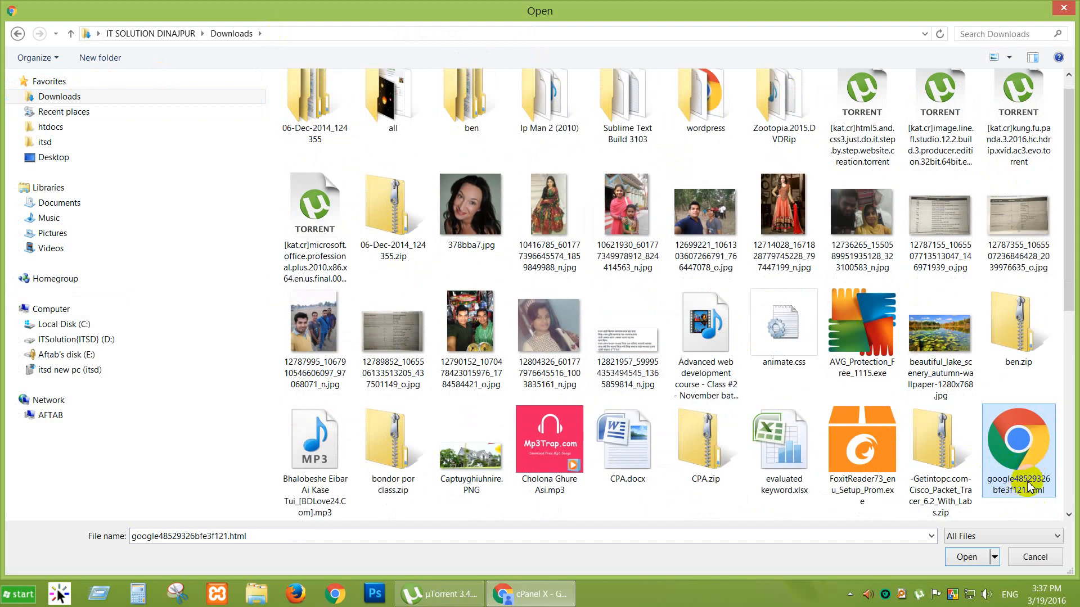
{"action": "left_click", "coordinate": [972, 563]}
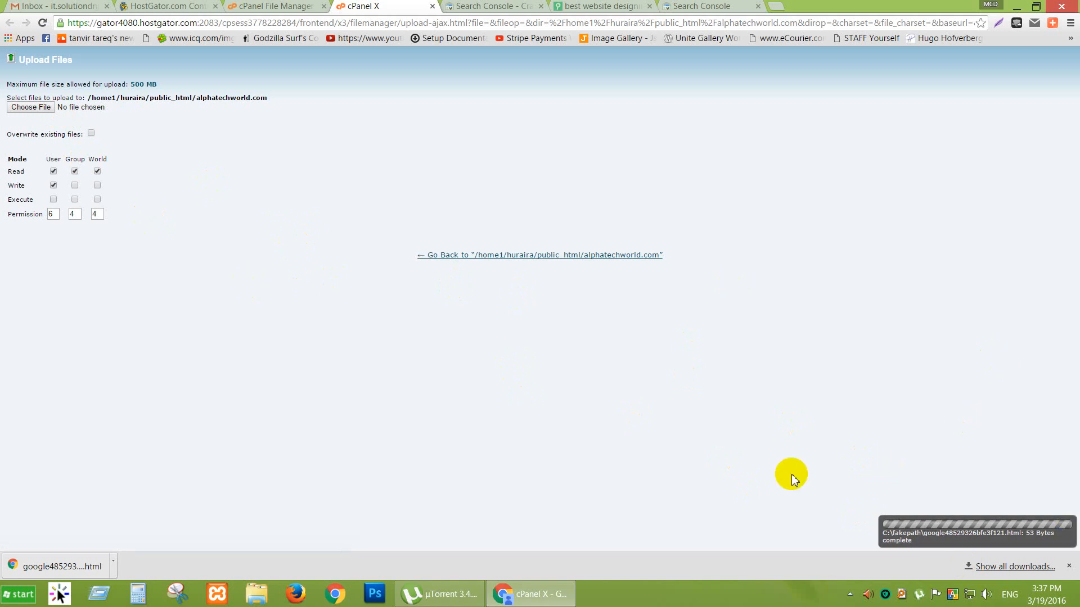
{"action": "left_click", "coordinate": [1069, 564]}
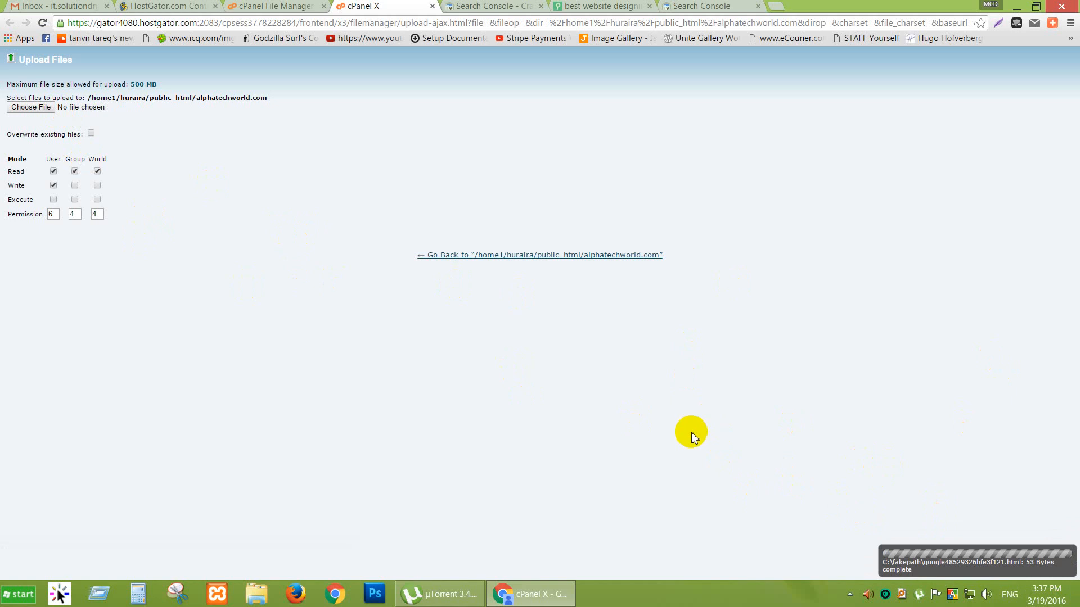
Reload the File Manager listing so the uploaded verification file appears.
{"action": "left_click", "coordinate": [274, 6]}
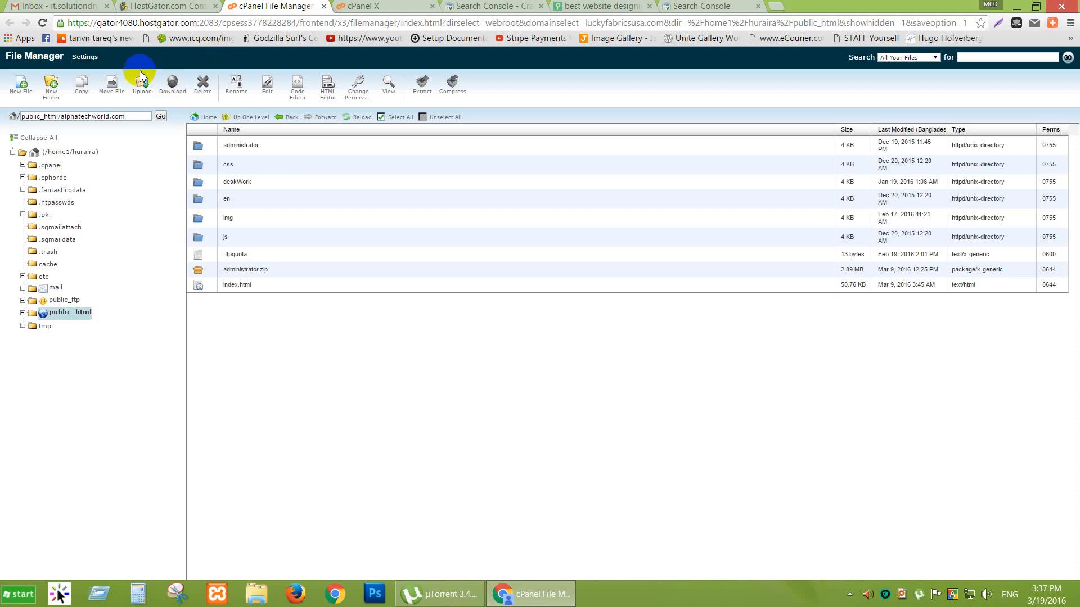
{"action": "left_click", "coordinate": [150, 84]}
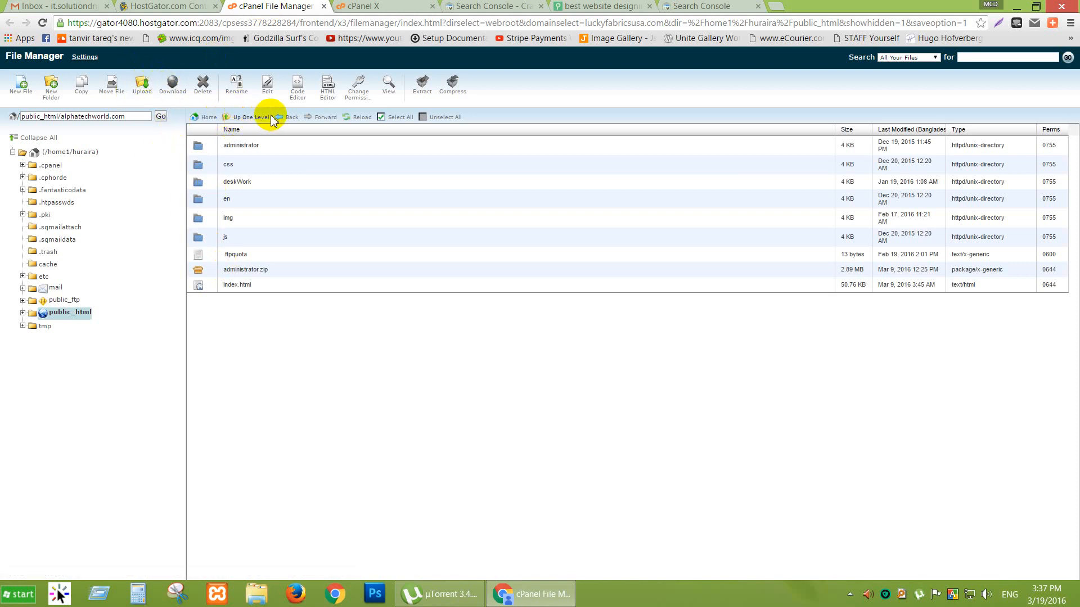
{"action": "left_click", "coordinate": [350, 117]}
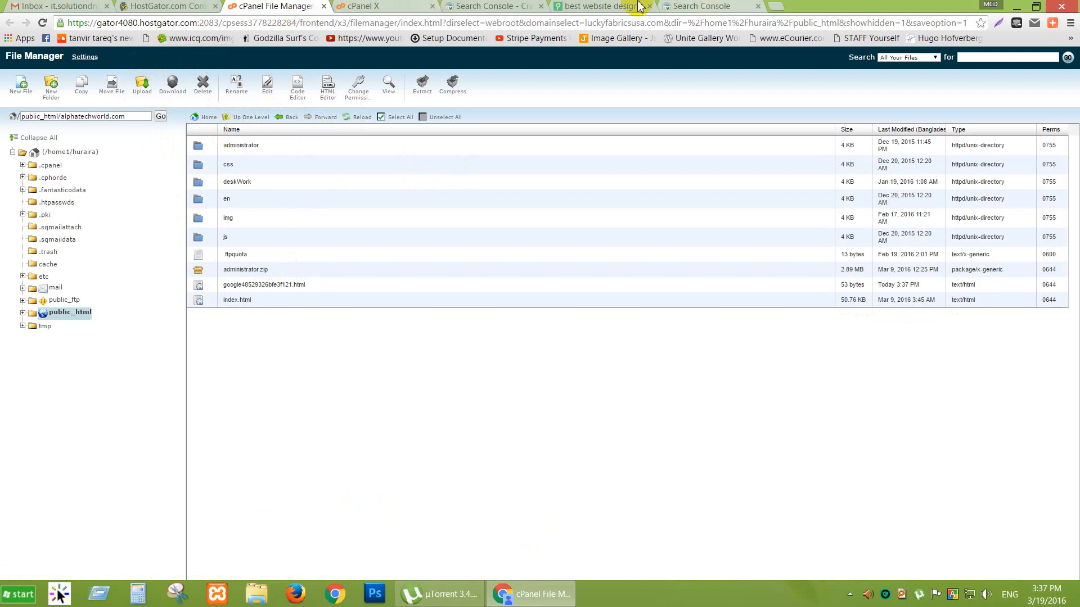
{"action": "left_click", "coordinate": [508, 7]}
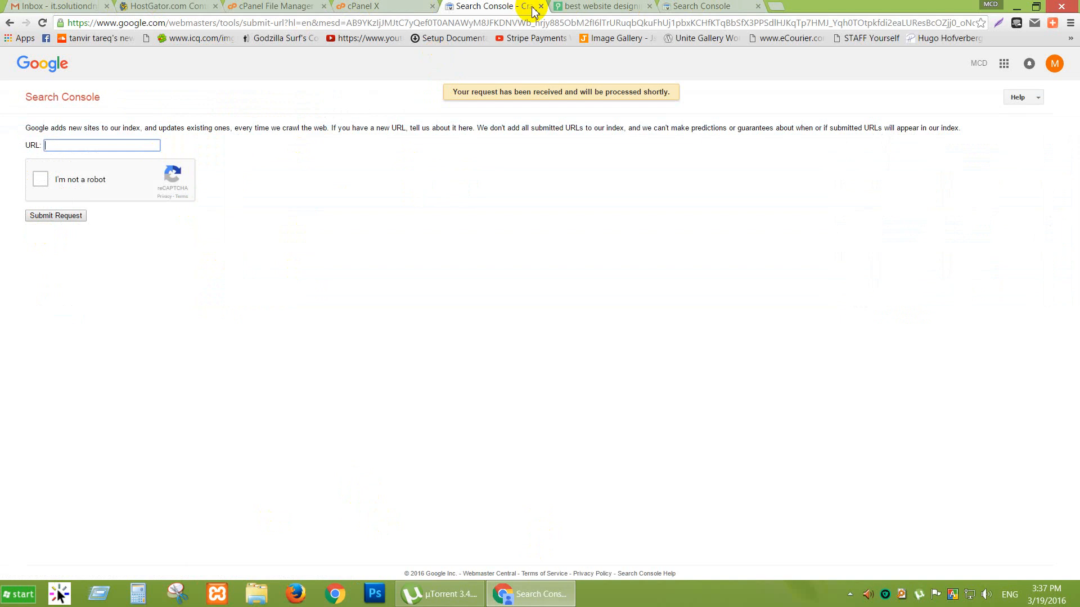
Verify ownership of alphatechworld.com using the HTML-file method.
{"action": "left_click", "coordinate": [541, 6]}
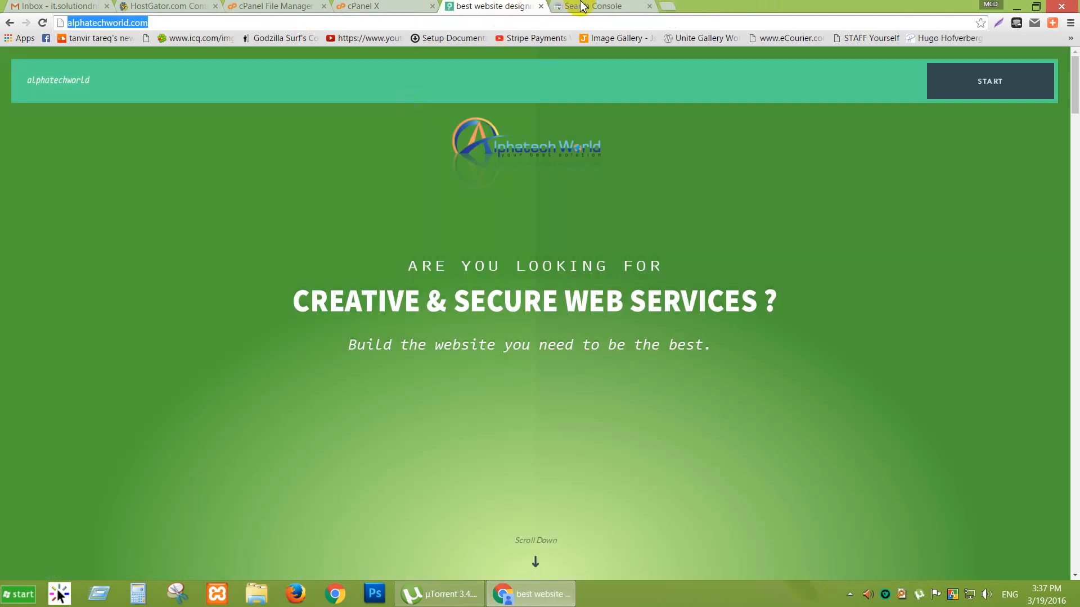
{"action": "left_click", "coordinate": [582, 6]}
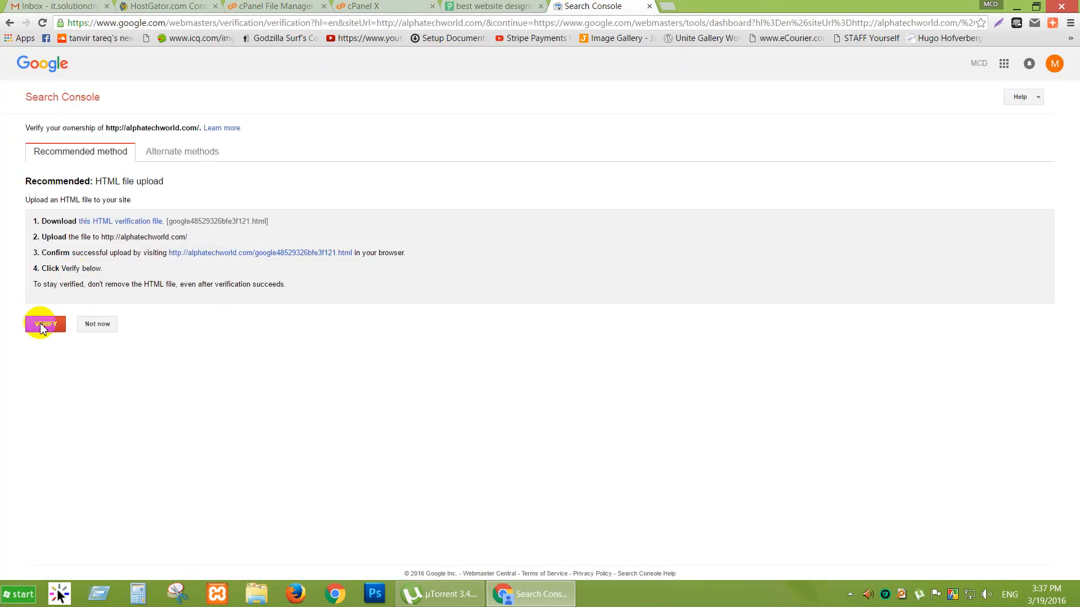
{"action": "left_click", "coordinate": [42, 325]}
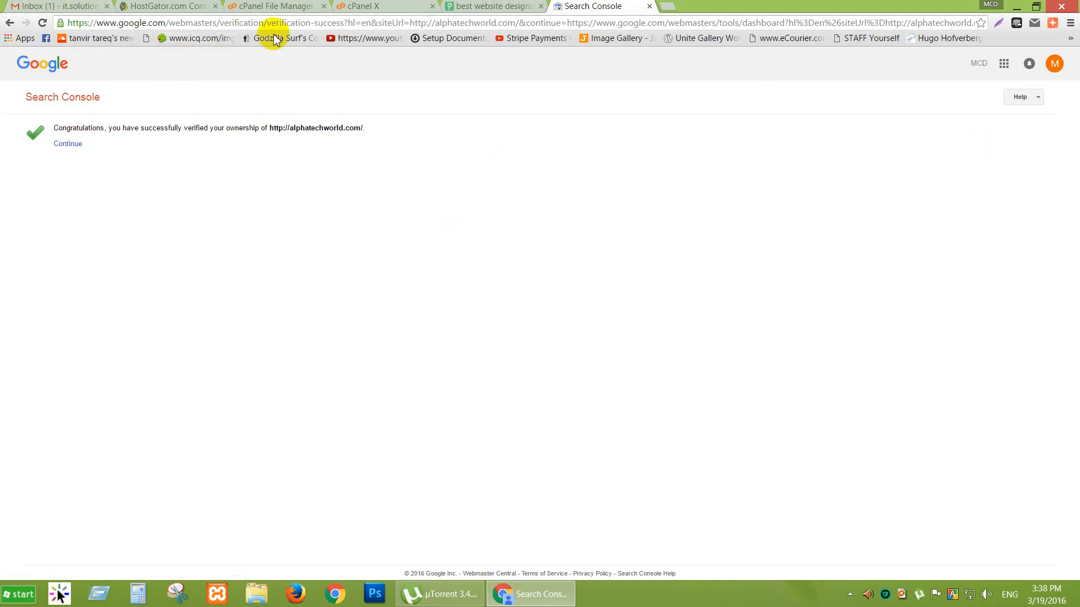
View the alphatechworld.com Search Console dashboard, then go back to the cPanel file listing.
{"action": "left_click", "coordinate": [10, 23]}
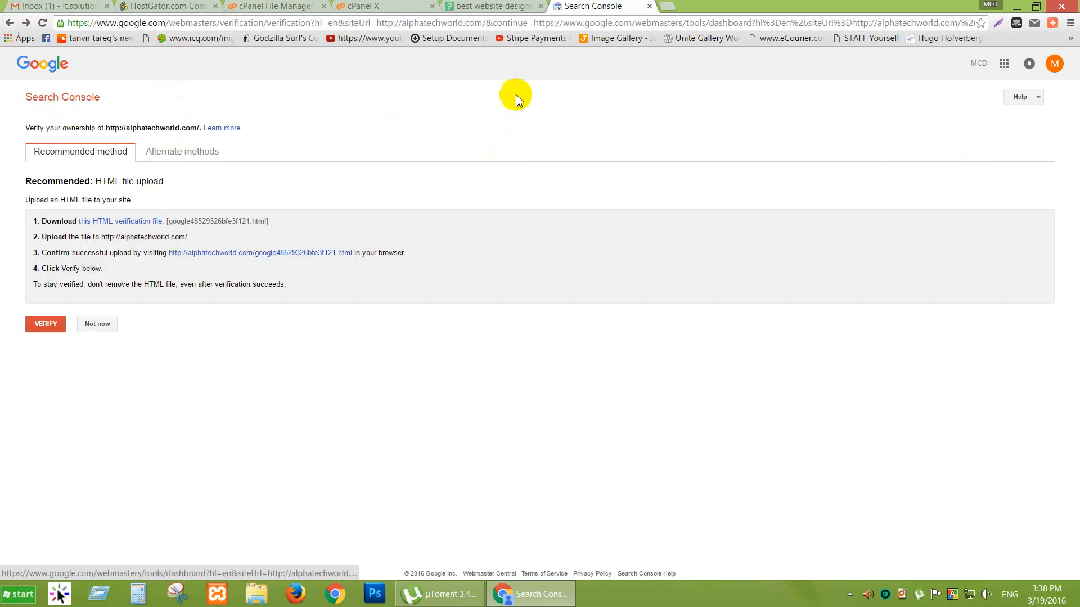
{"action": "left_click", "coordinate": [53, 99]}
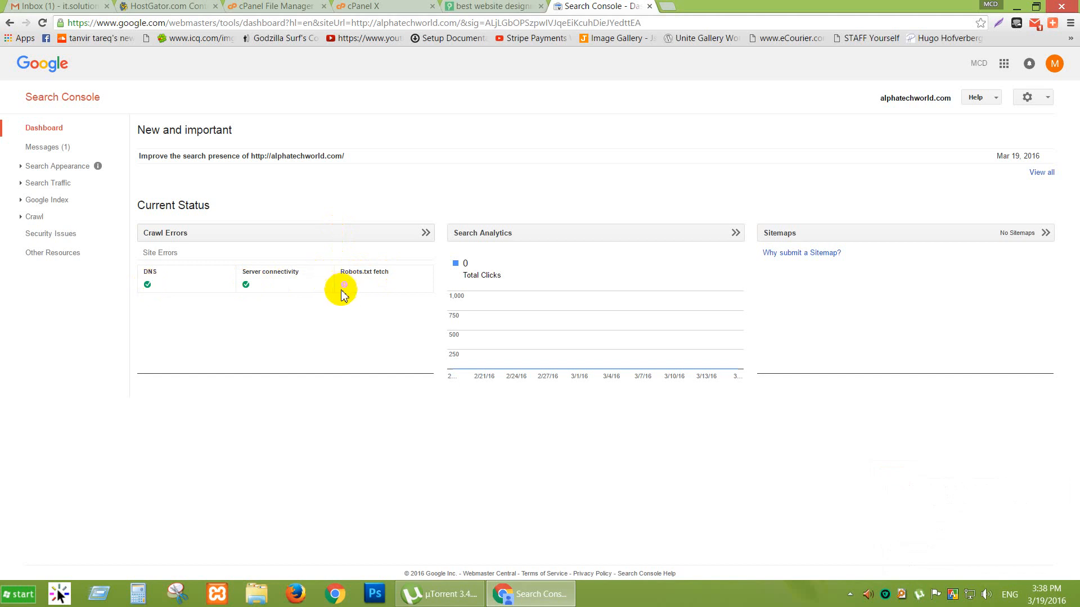
{"action": "left_click", "coordinate": [278, 7]}
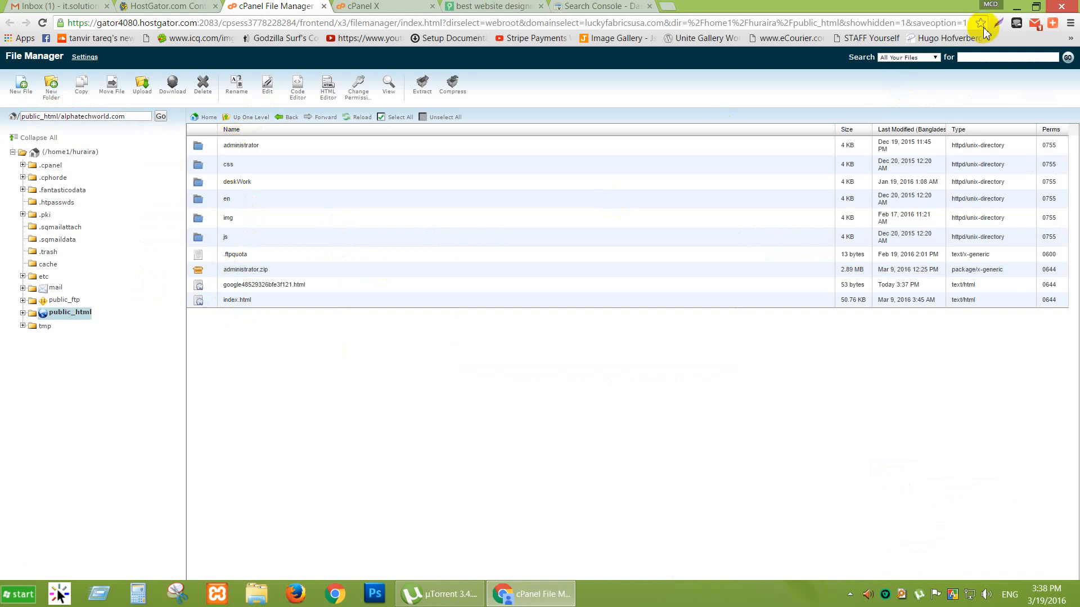
{"action": "left_click", "coordinate": [1020, 8]}
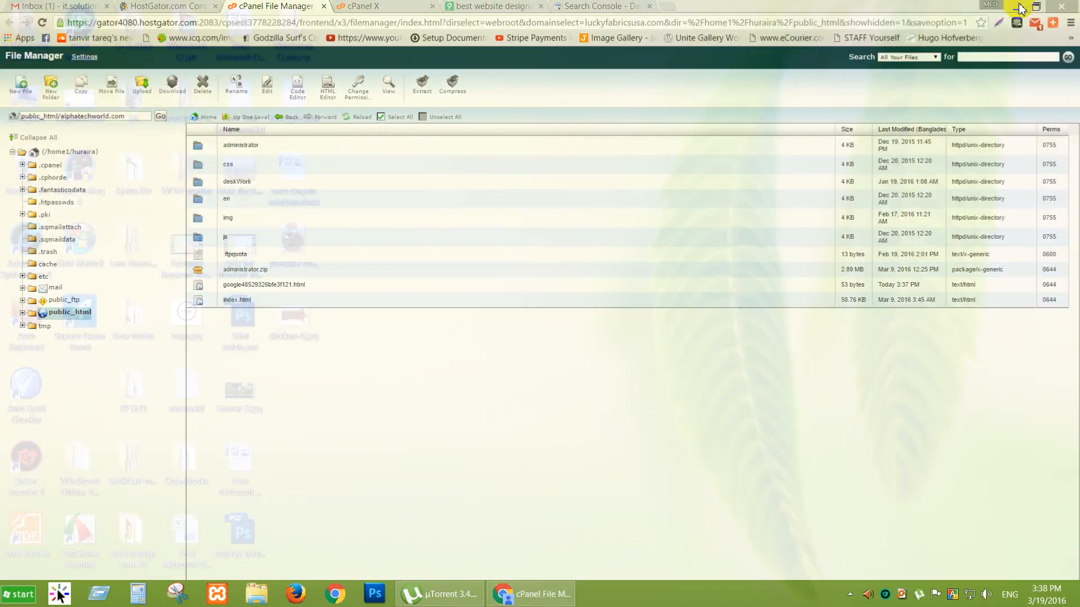
Create a robots.txt text document on the desktop and begin its first line in Notepad.
{"action": "right_click", "coordinate": [422, 160]}
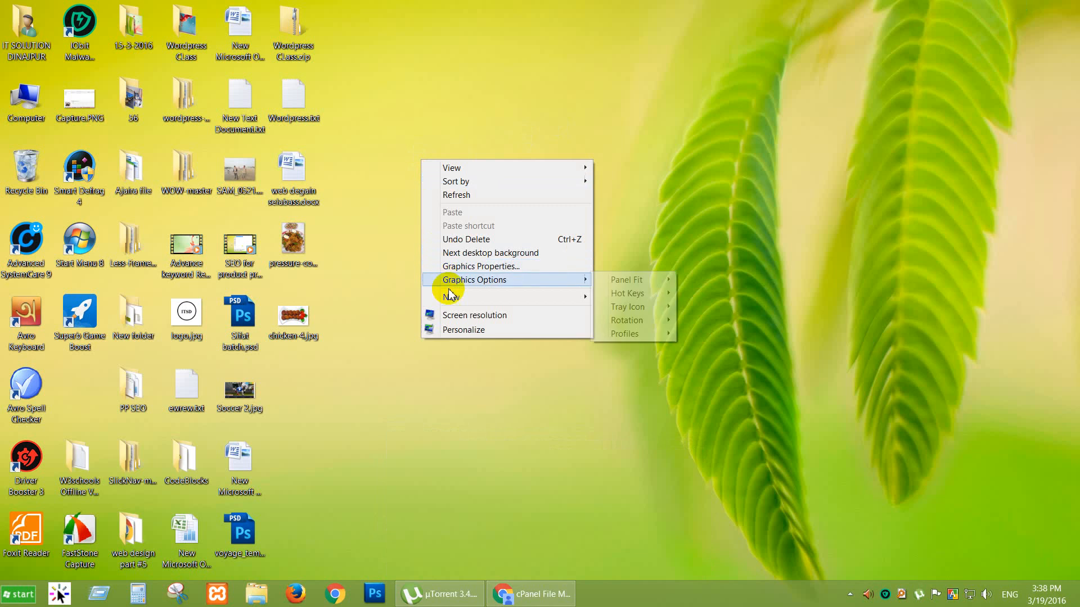
{"action": "mouse_move", "coordinate": [447, 296]}
{"action": "left_click", "coordinate": [660, 421]}
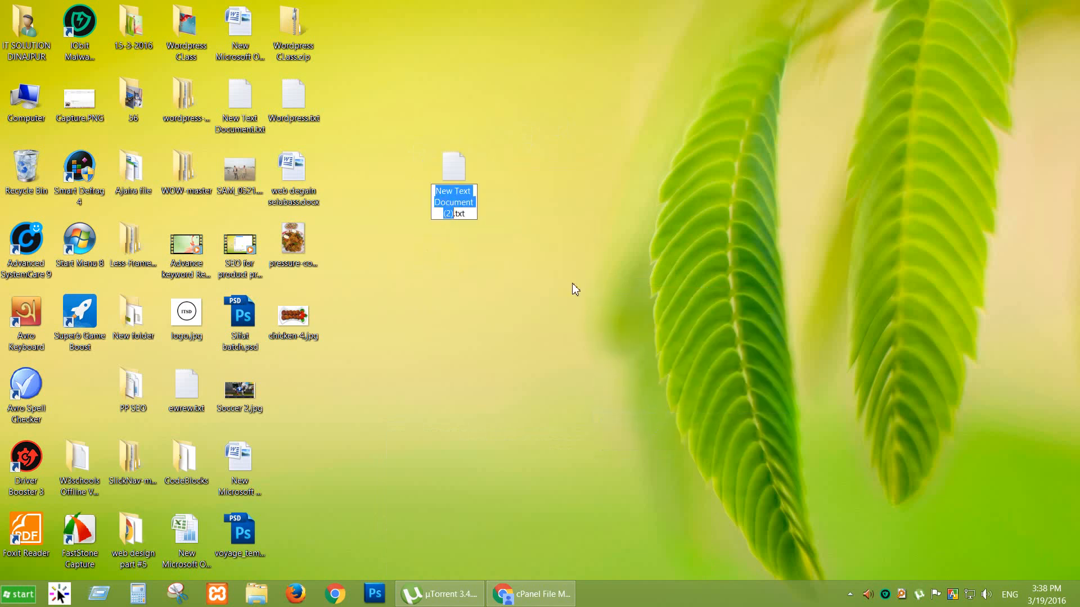
{"action": "type", "text": "robot"}
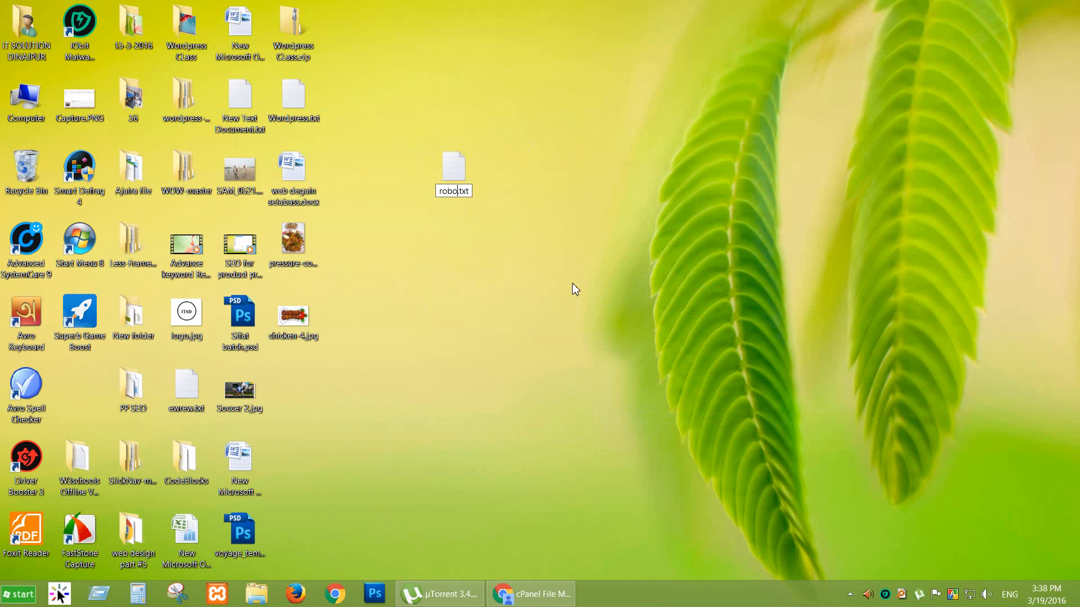
{"action": "type", "text": "s"}
{"action": "key", "text": "Return"}
{"action": "key", "text": "Return"}
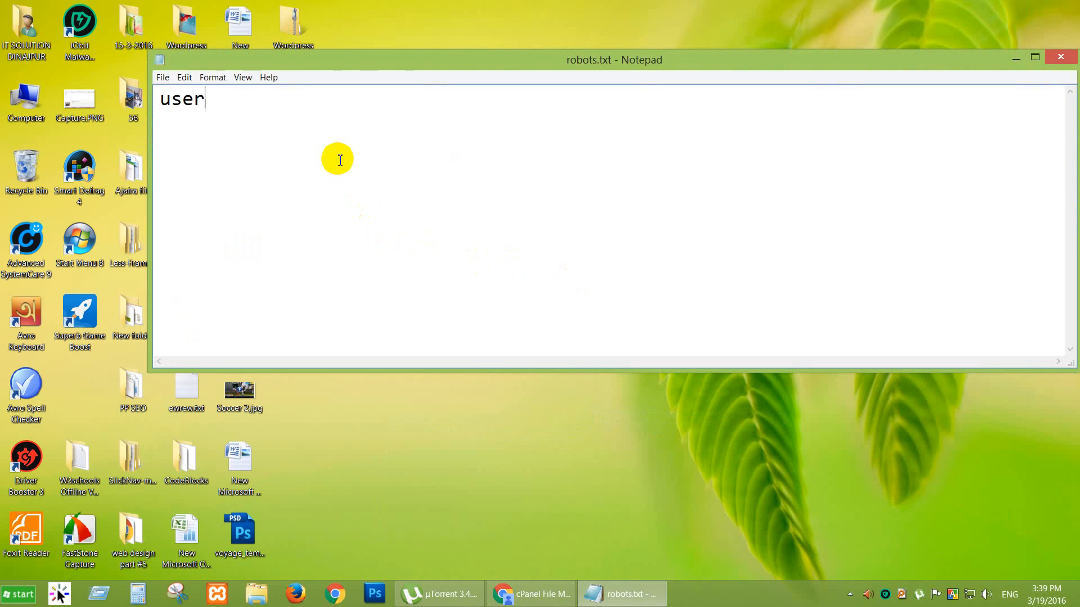
{"action": "type", "text": "gent"}
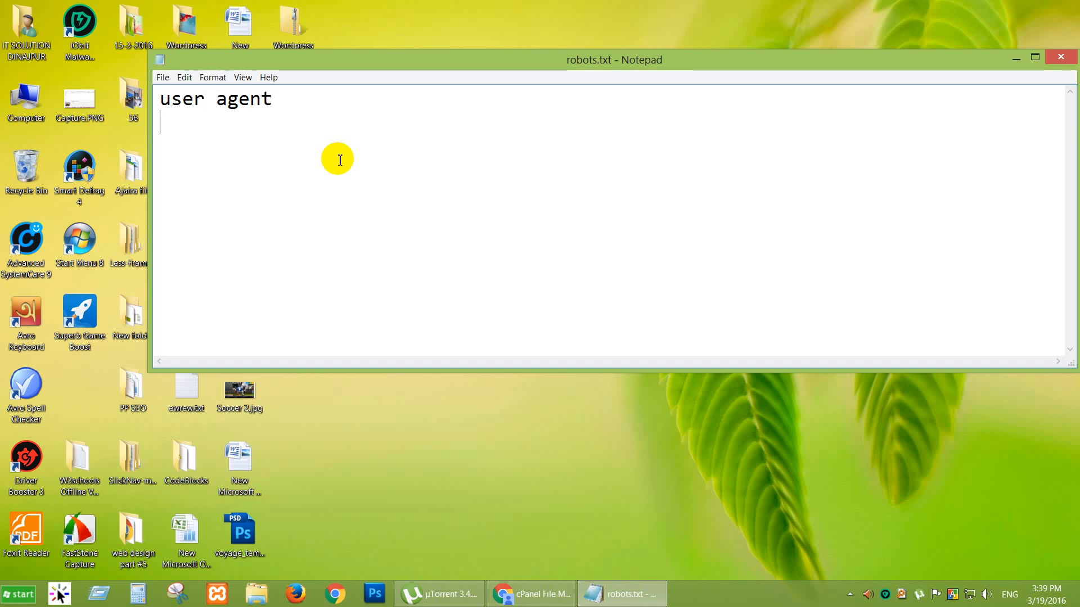
{"action": "left_click", "coordinate": [506, 525]}
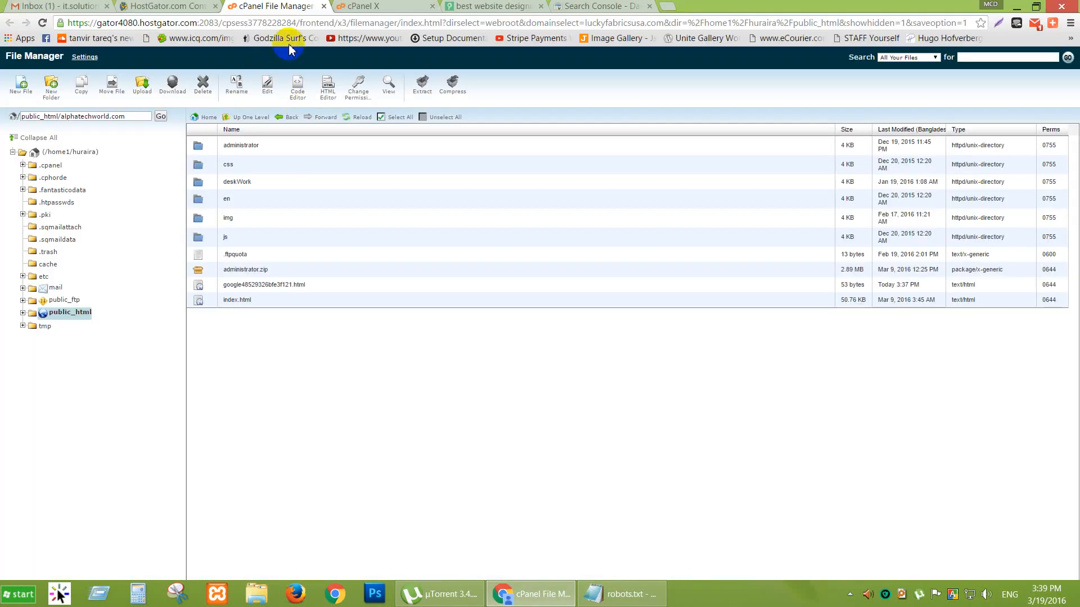
Search for webcoachbd and follow its SEO tutorials to the robots.txt tutorial.
{"action": "left_click", "coordinate": [667, 6]}
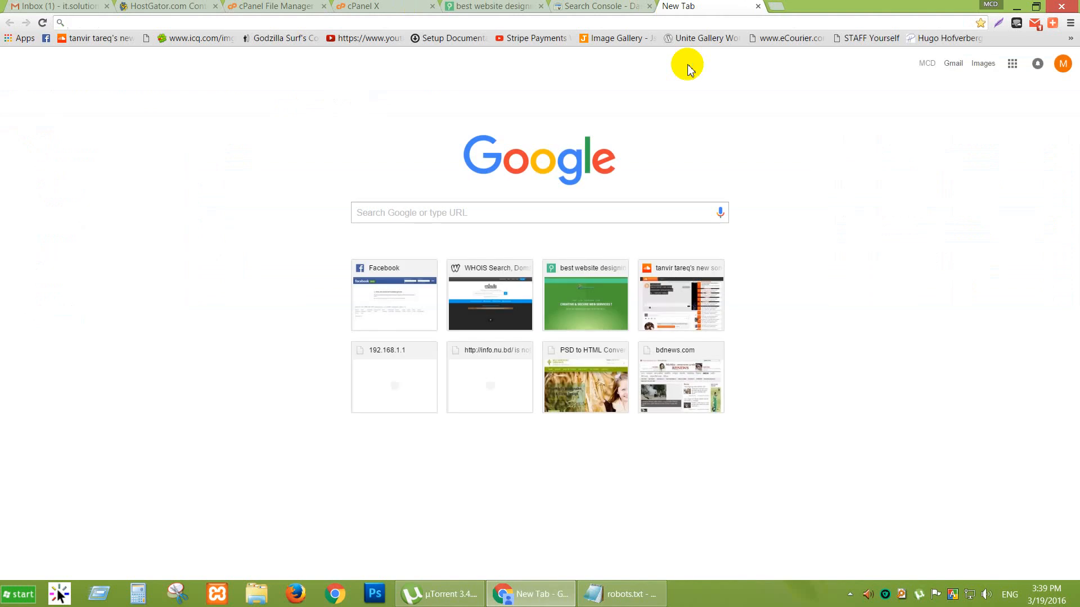
{"action": "type", "text": "web"}
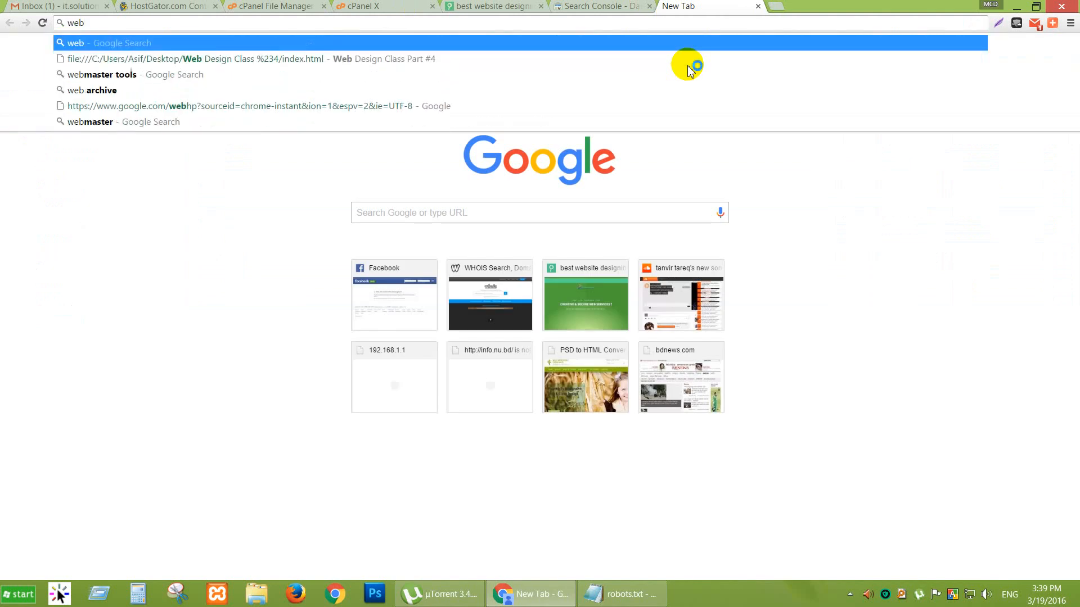
{"action": "type", "text": "coachbd"}
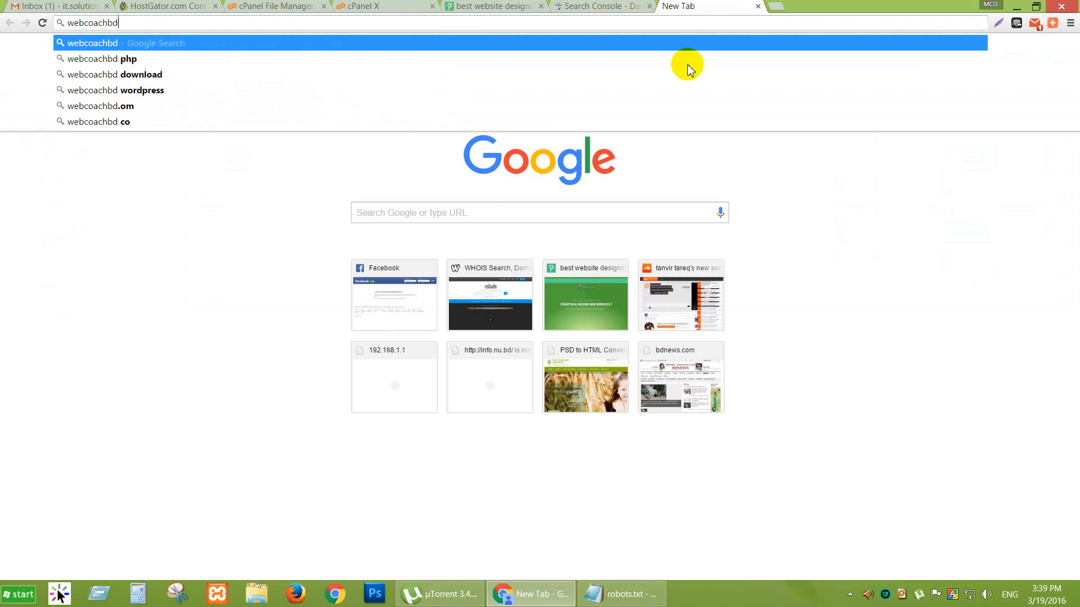
{"action": "key", "text": "Return"}
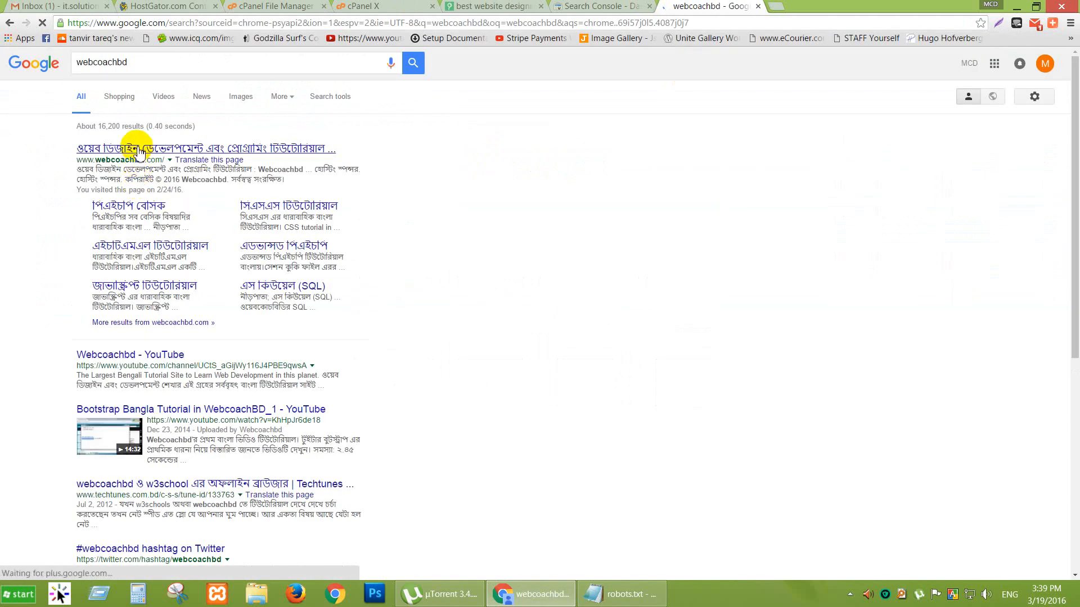
{"action": "left_click", "coordinate": [139, 151]}
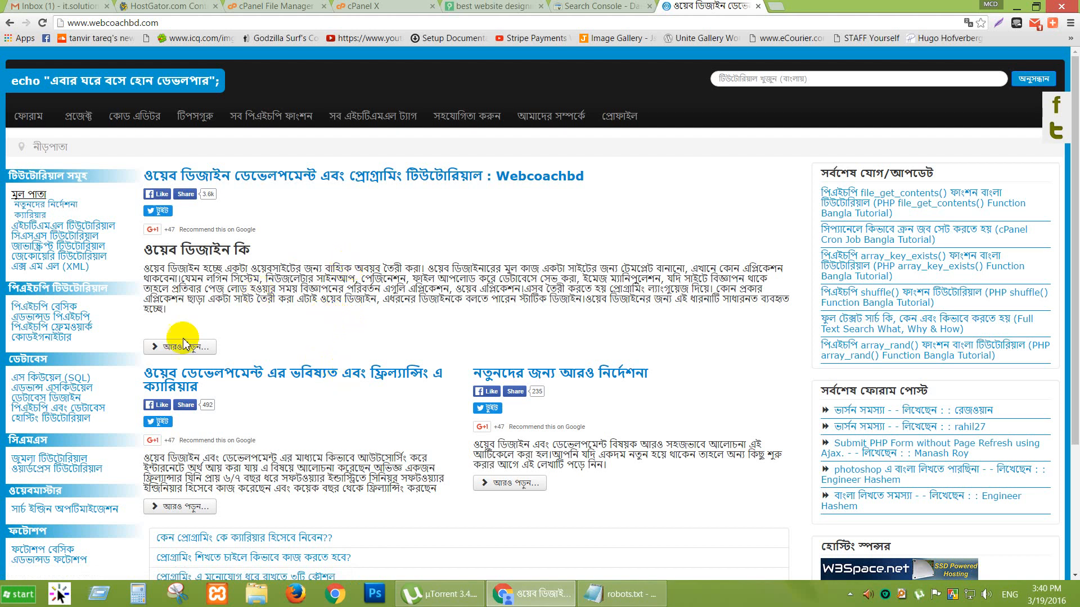
{"action": "left_click", "coordinate": [72, 508]}
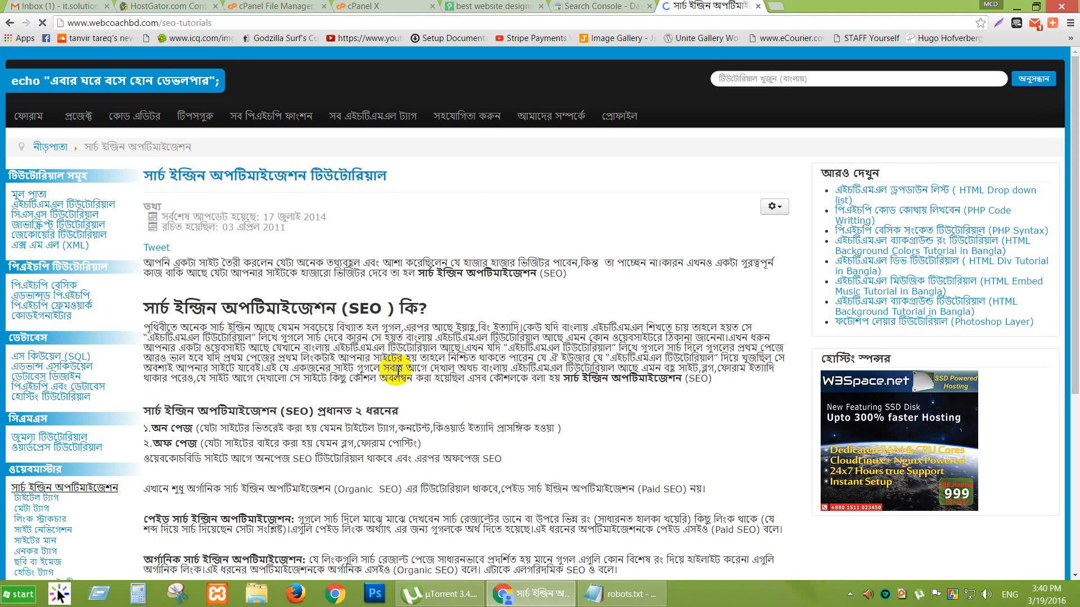
{"action": "scroll", "coordinate": [63, 433], "scroll_direction": "down", "scroll_amount": 4}
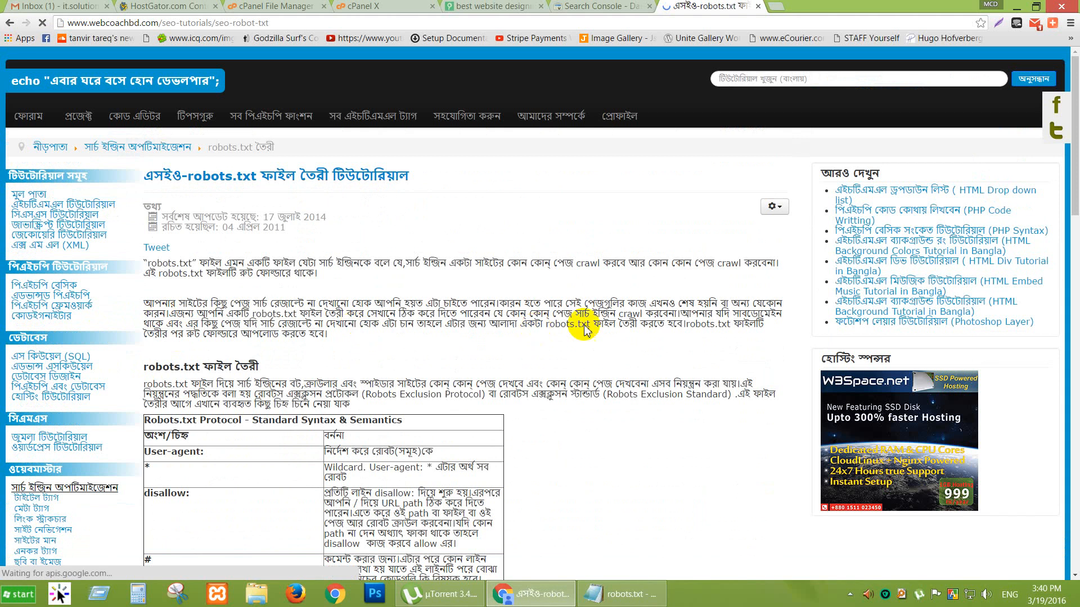
Copy the tutorial's 'User-agent: *' line into robots.txt, replacing its existing text.
{"action": "scroll", "coordinate": [585, 329], "scroll_direction": "down", "scroll_amount": 6}
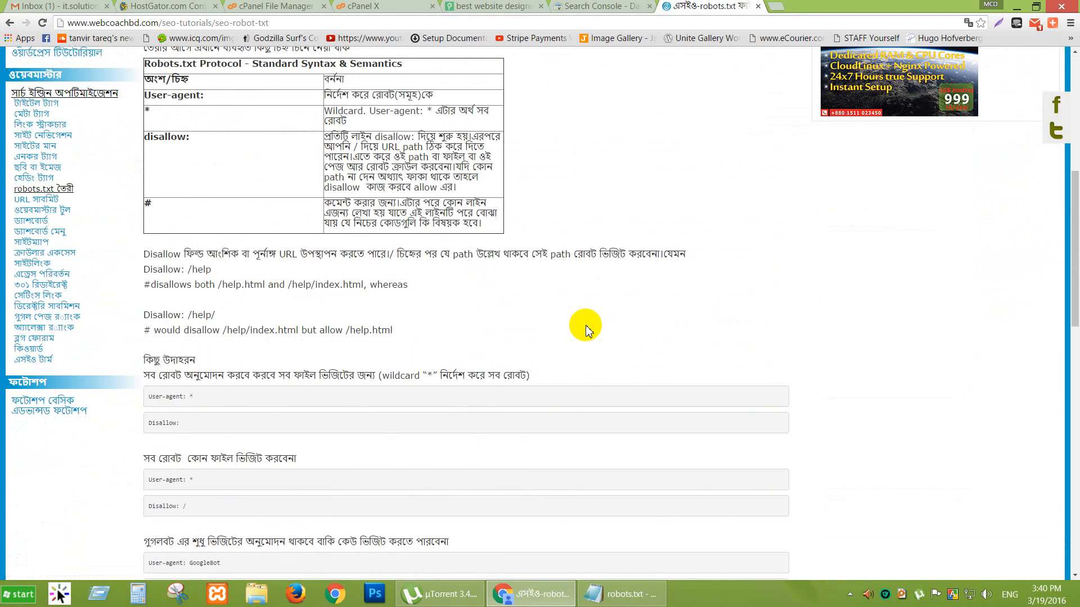
{"action": "scroll", "coordinate": [585, 329], "scroll_direction": "down", "scroll_amount": 2}
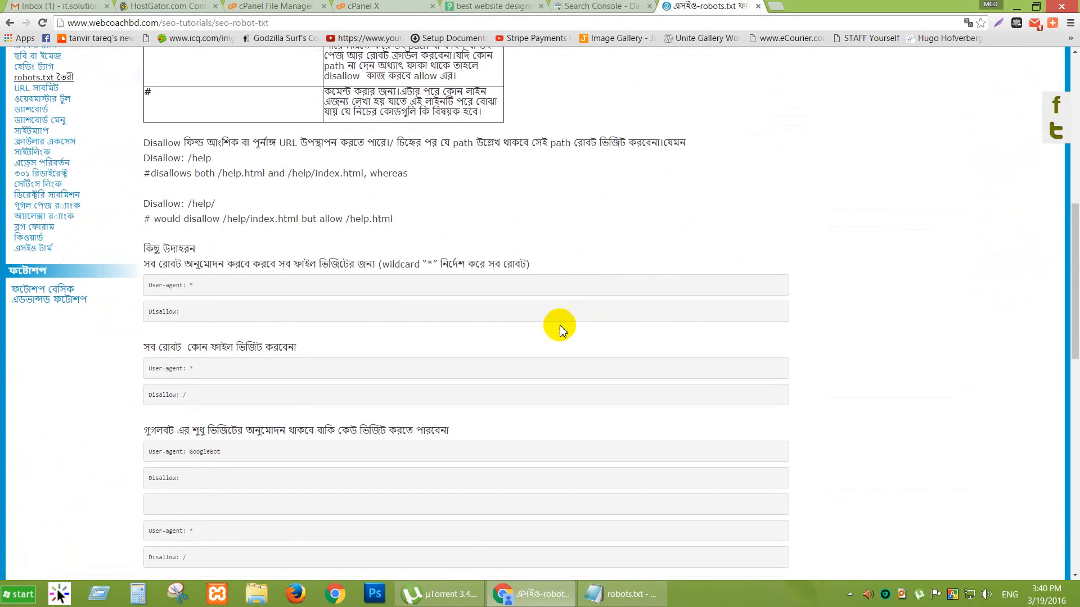
{"action": "left_click_drag", "start_coordinate": [208, 369], "coordinate": [155, 369]}
{"action": "key", "text": "ctrl+c"}
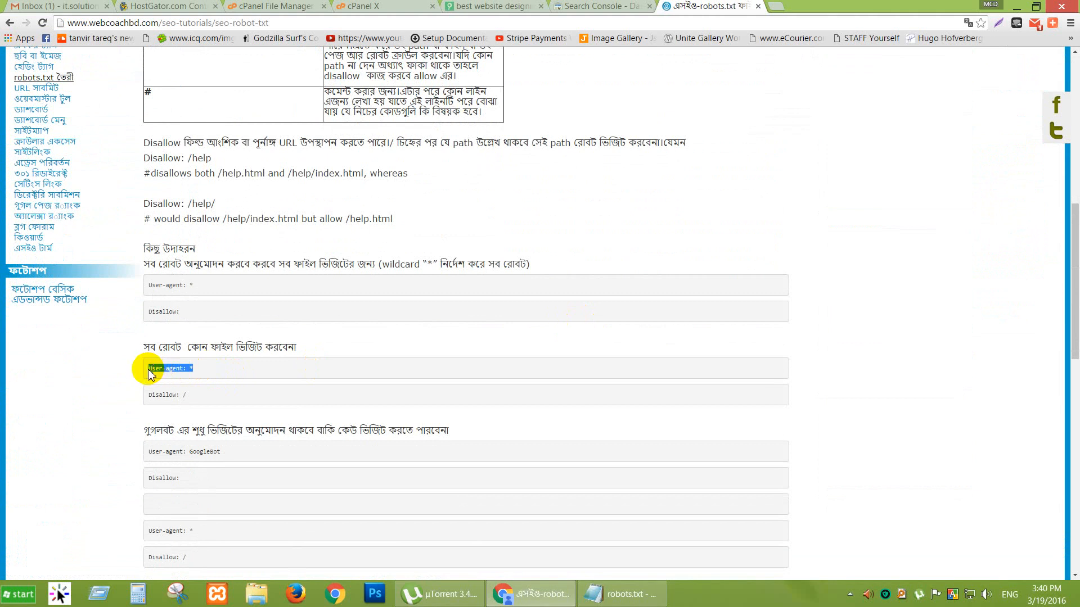
{"action": "left_click", "coordinate": [582, 592]}
{"action": "key", "text": "ctrl+a"}
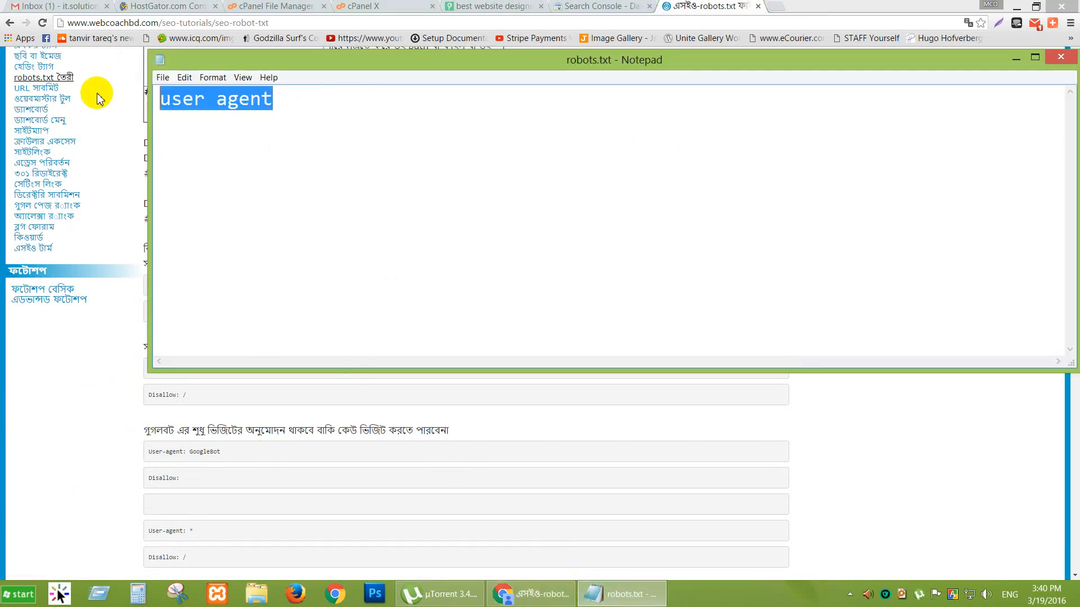
{"action": "key", "text": "ctrl+v"}
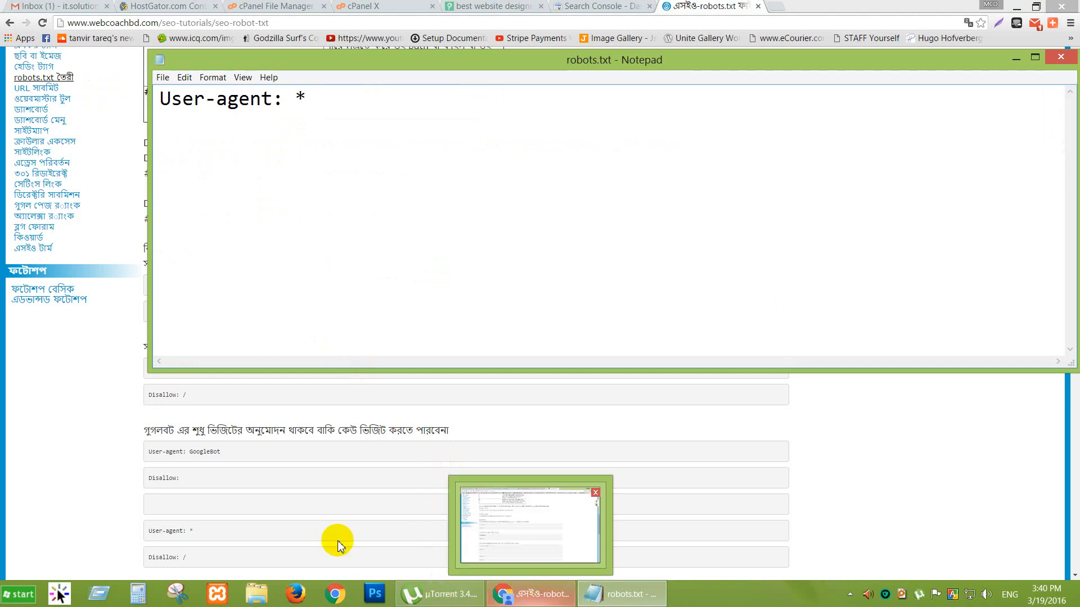
Add the 'Disallow: /wp-admin' line to robots.txt, then set Notepad aside for File Manager.
{"action": "left_click", "coordinate": [192, 399]}
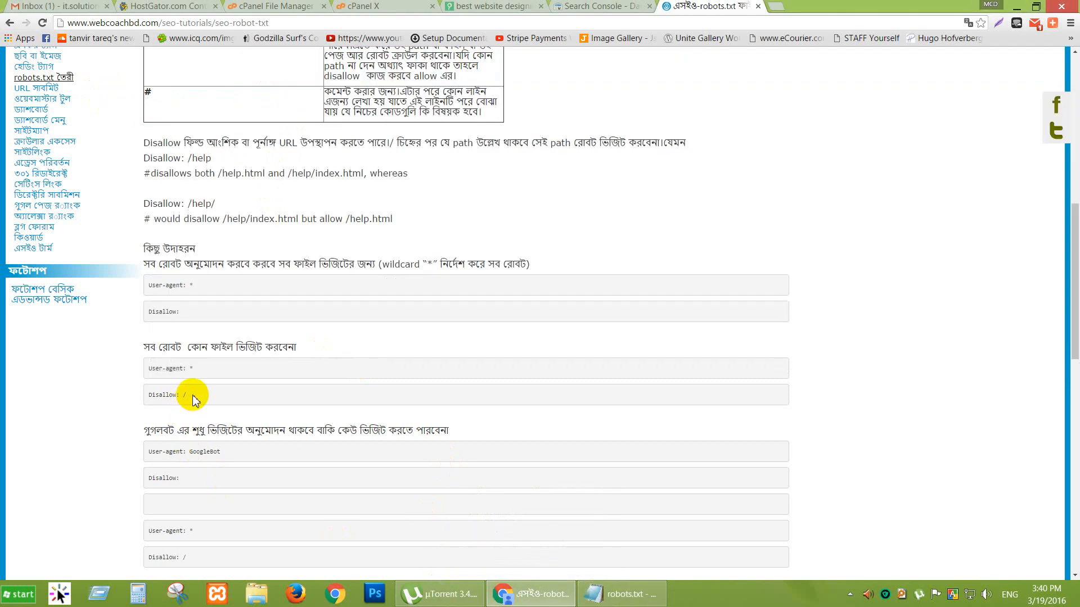
{"action": "scroll", "coordinate": [191, 399], "scroll_direction": "down", "scroll_amount": 1}
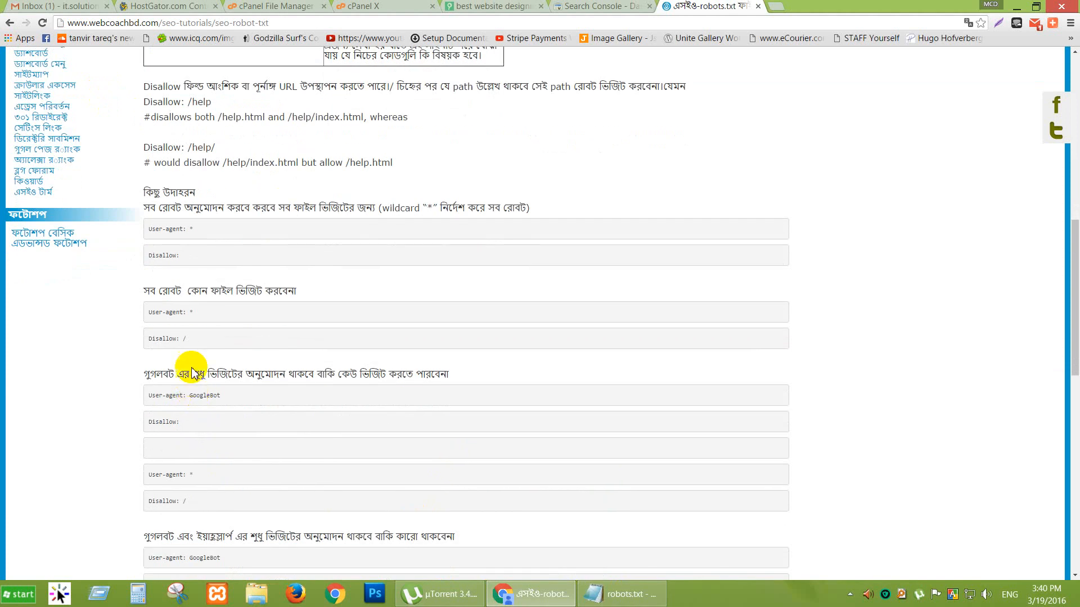
{"action": "left_click_drag", "start_coordinate": [188, 337], "coordinate": [147, 341]}
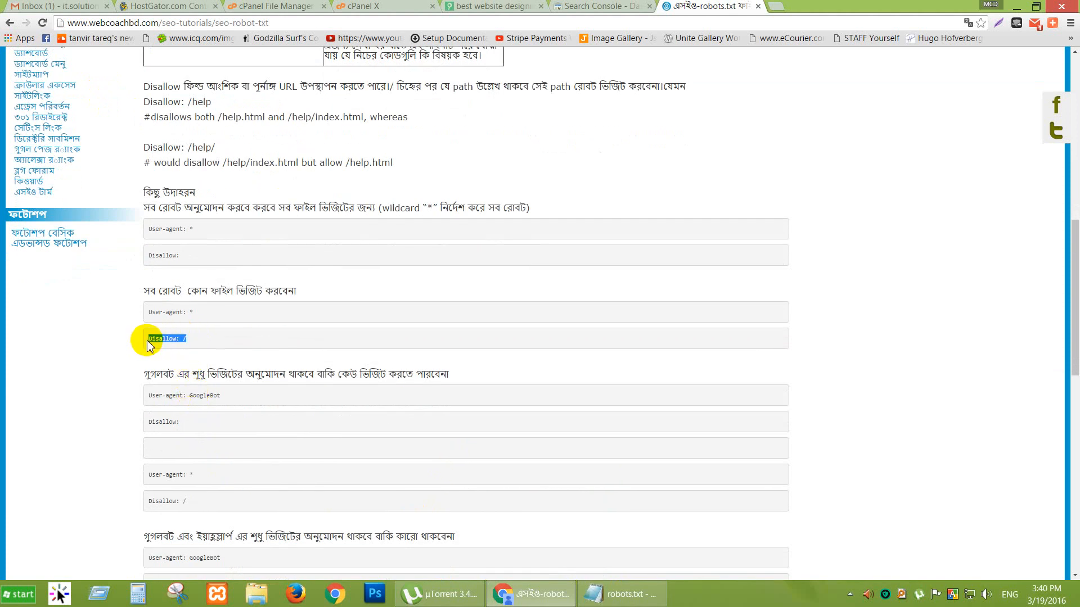
{"action": "left_click", "coordinate": [581, 595]}
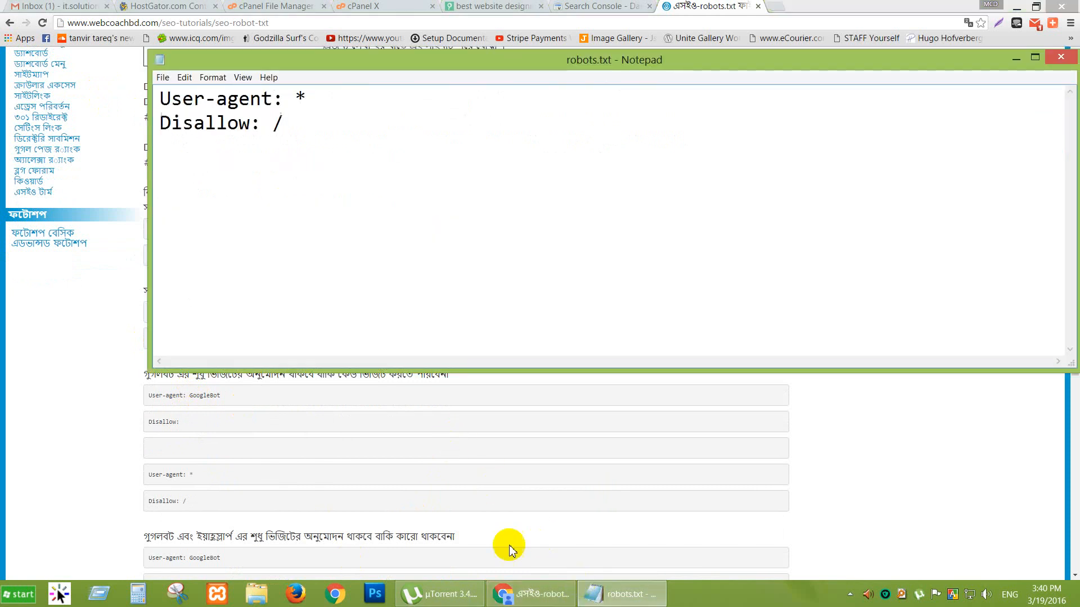
{"action": "left_click", "coordinate": [531, 594]}
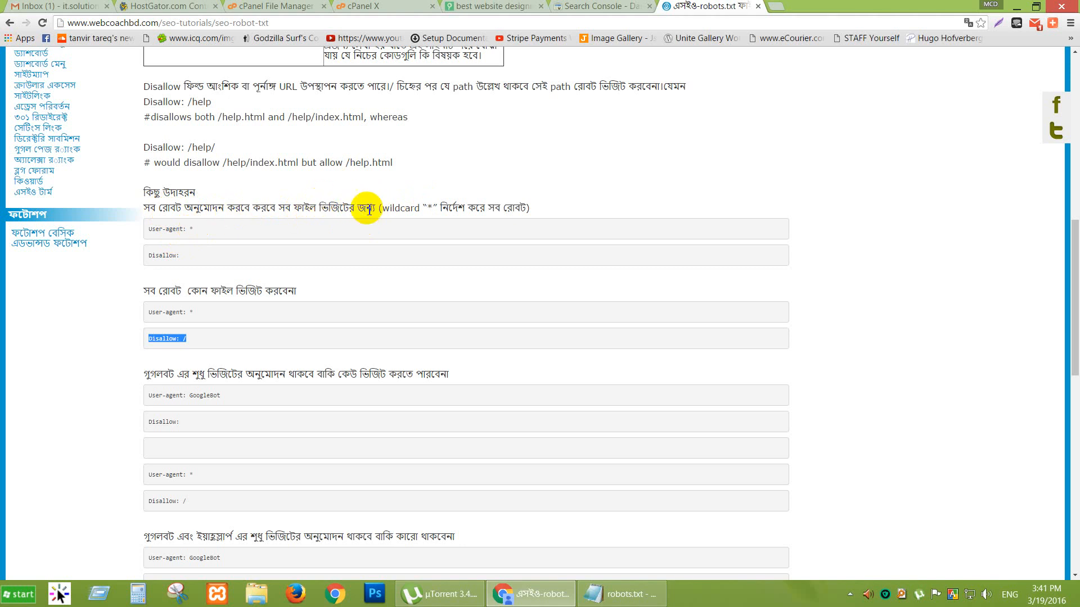
{"action": "left_click", "coordinate": [596, 594]}
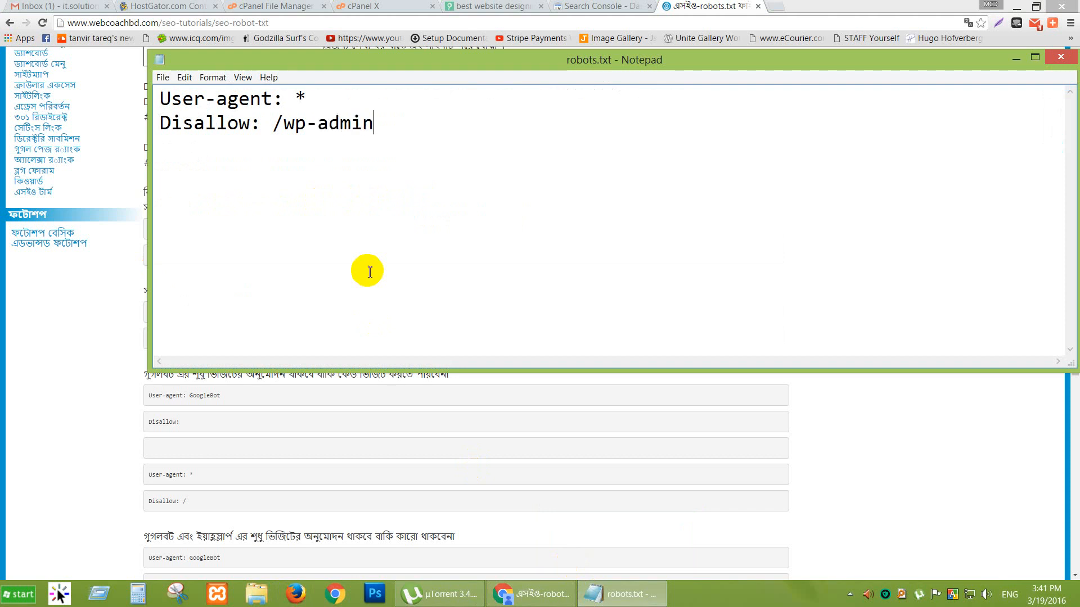
{"action": "left_click", "coordinate": [1016, 59]}
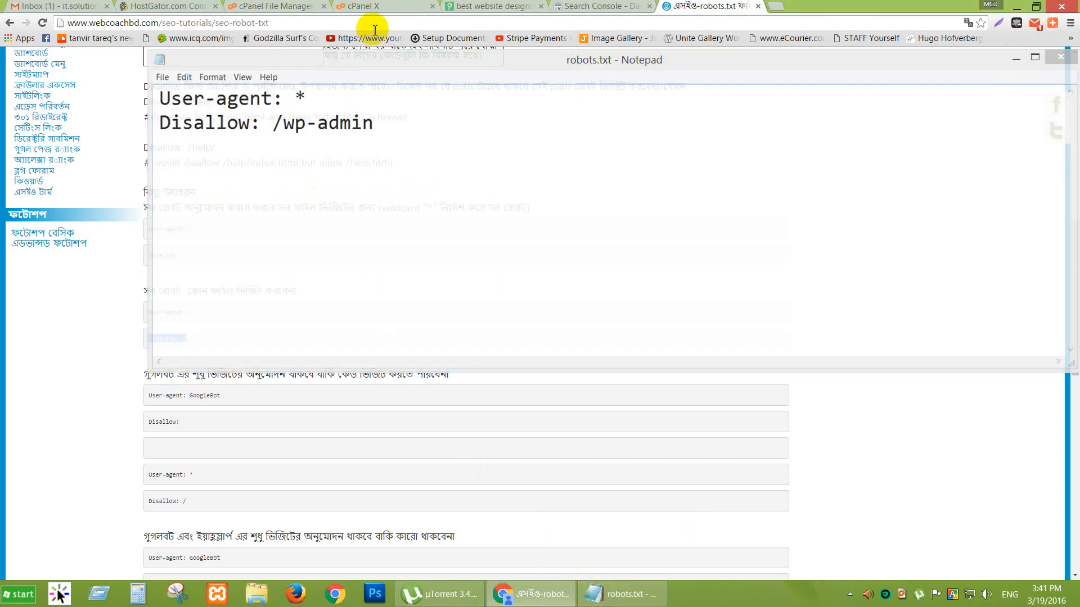
{"action": "left_click", "coordinate": [268, 6]}
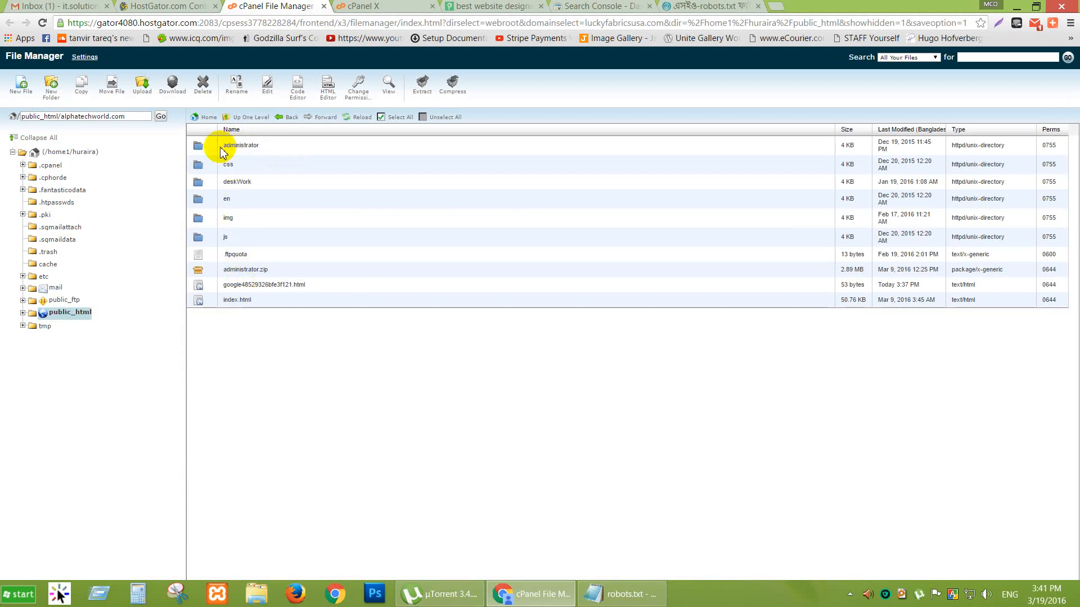
Confirm the admin folder is named administrator, then return to the alphatechworld.com folder.
{"action": "double_click", "coordinate": [203, 148]}
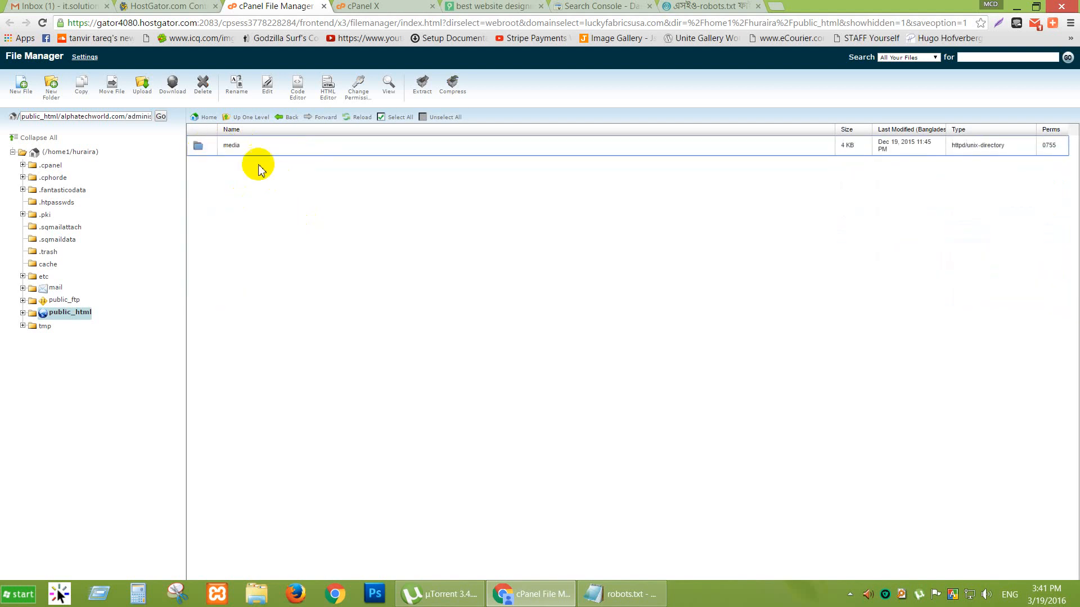
{"action": "left_click", "coordinate": [251, 119]}
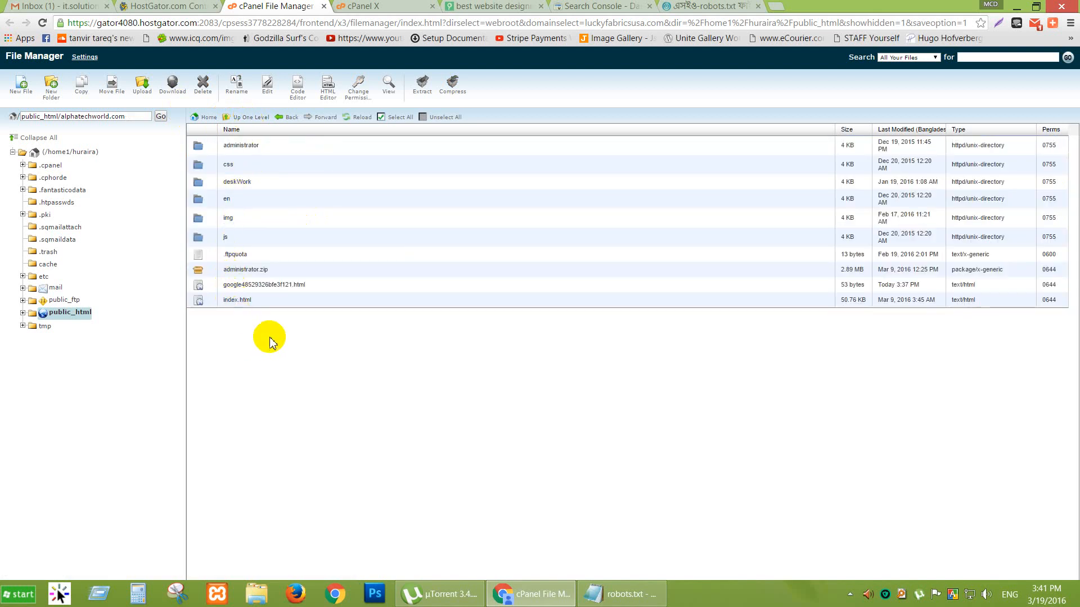
{"action": "left_click", "coordinate": [239, 147]}
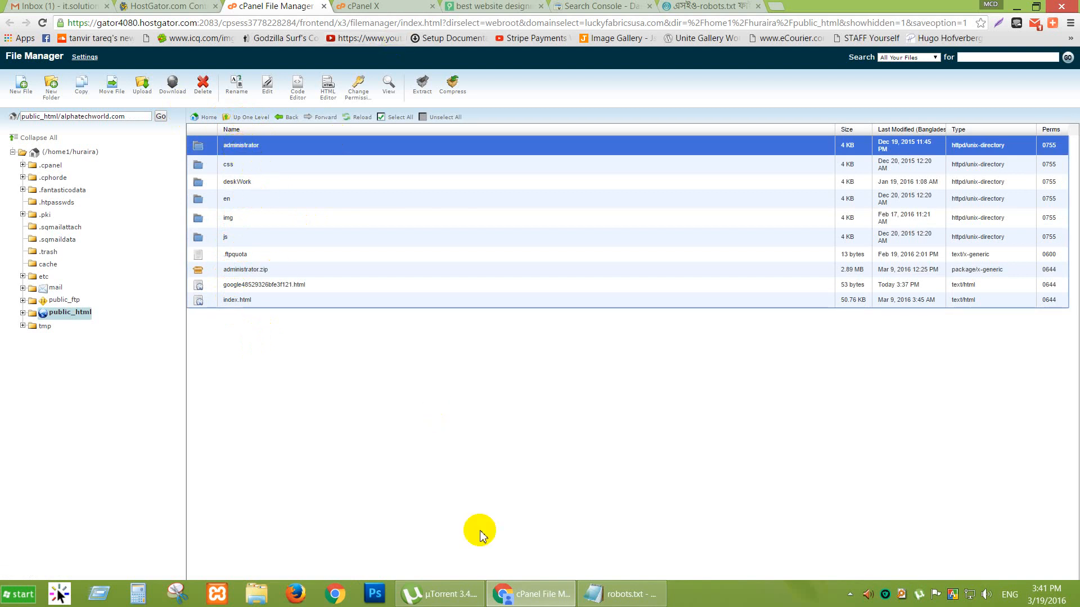
Change the robots.txt Disallow rule from /wp-admin to /administrator and close Notepad.
{"action": "left_click", "coordinate": [618, 598]}
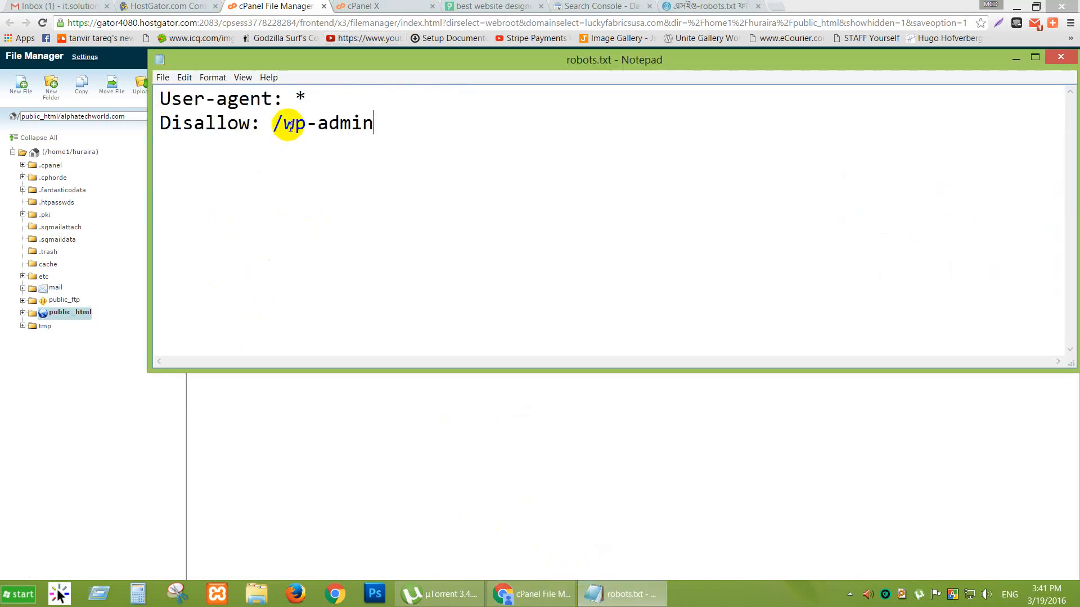
{"action": "left_click_drag", "start_coordinate": [284, 123], "coordinate": [394, 123]}
{"action": "type", "text": "ad"}
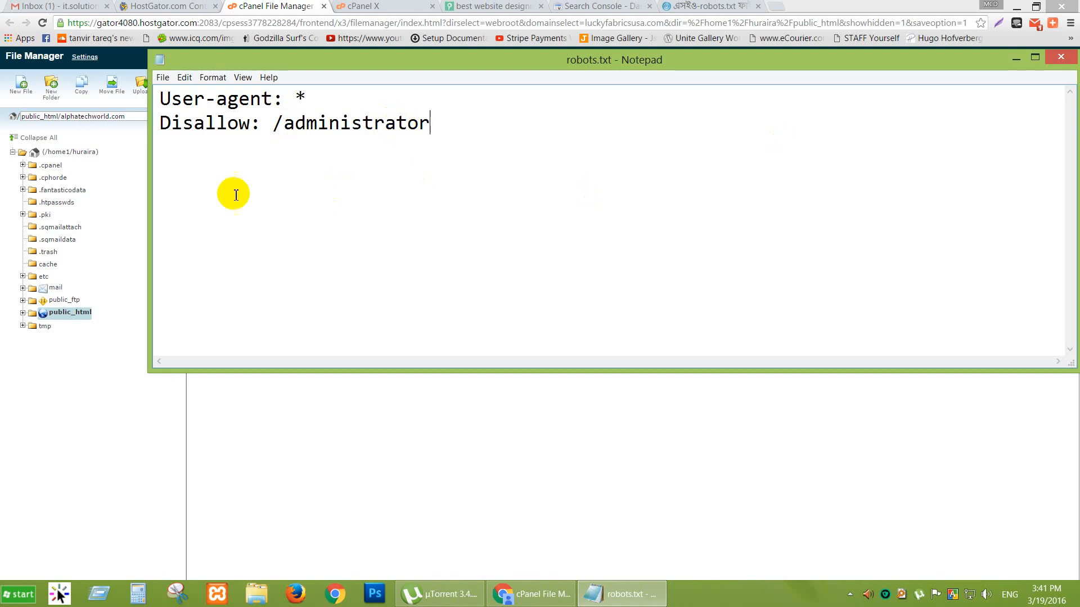
{"action": "left_click", "coordinate": [1062, 58]}
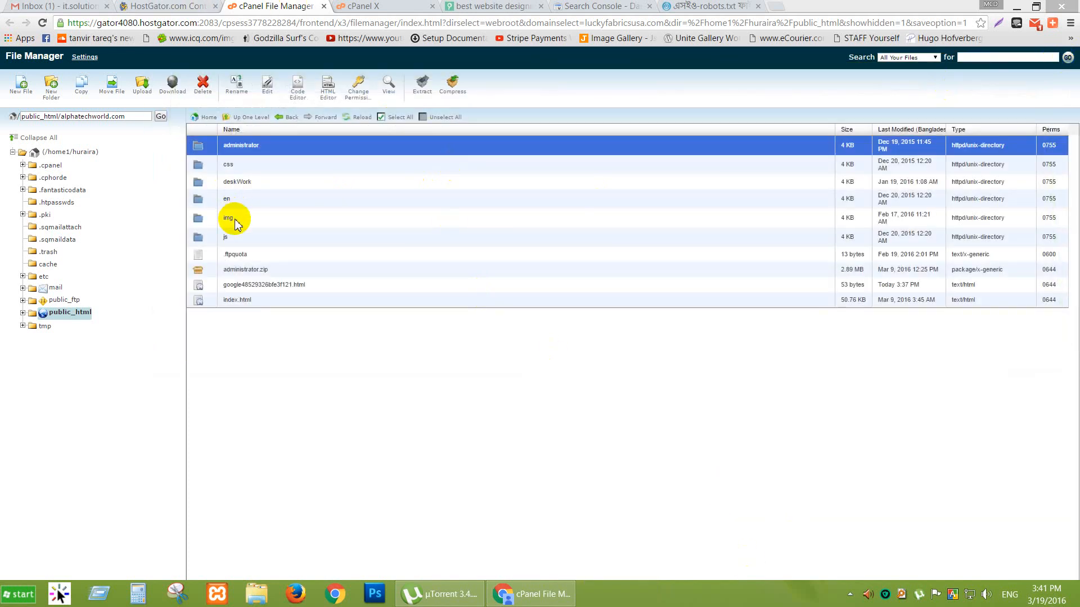
Upload robots.txt from the Desktop into alphatechworld.com and refresh the file list to show it.
{"action": "left_click", "coordinate": [137, 89]}
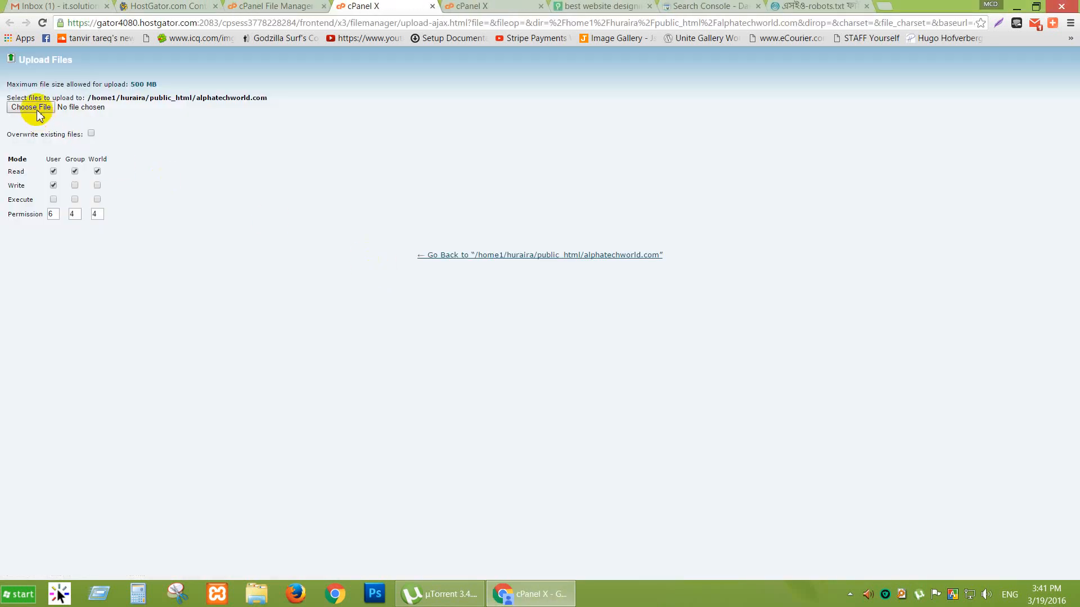
{"action": "left_click", "coordinate": [35, 108]}
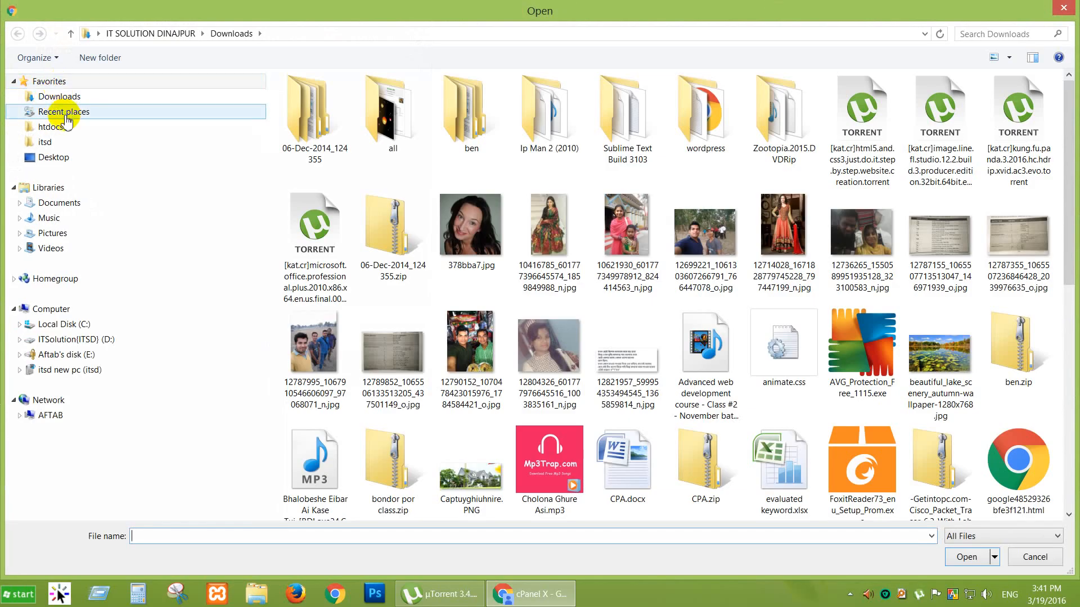
{"action": "left_click", "coordinate": [73, 159]}
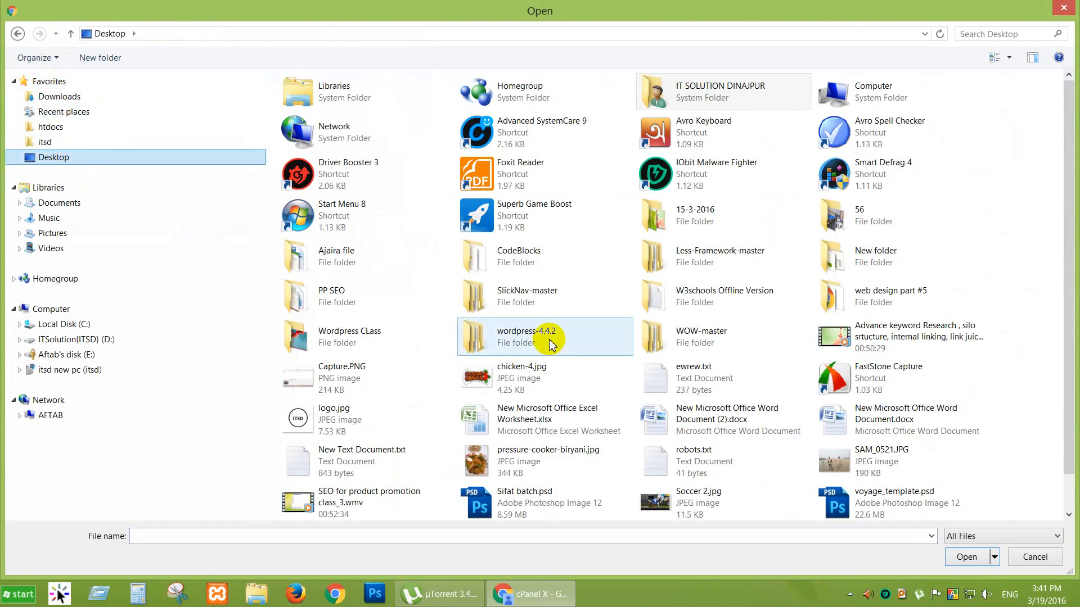
{"action": "left_click", "coordinate": [693, 450]}
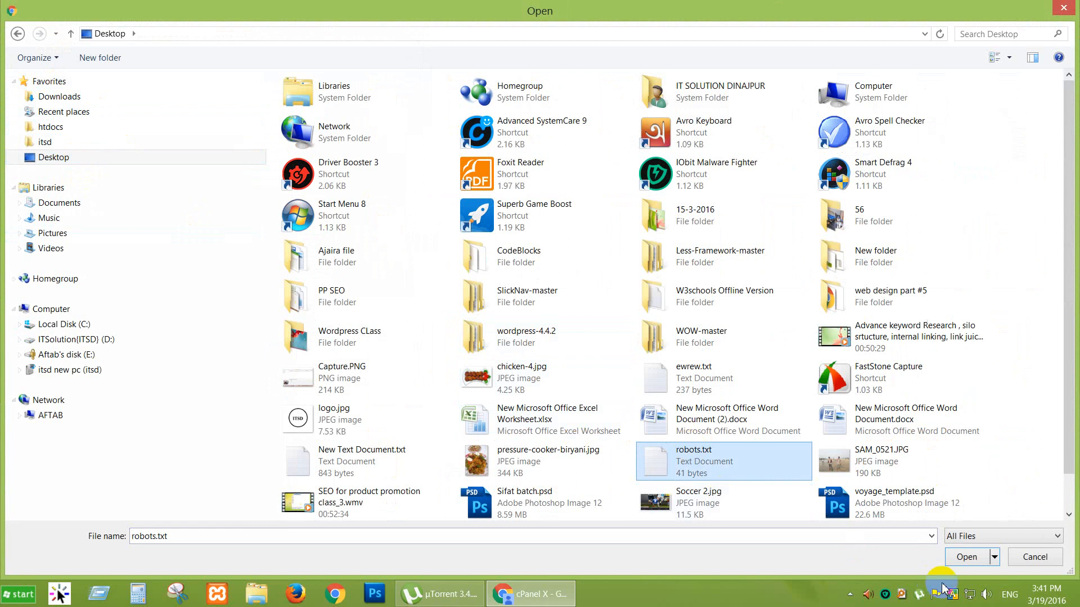
{"action": "left_click", "coordinate": [965, 557]}
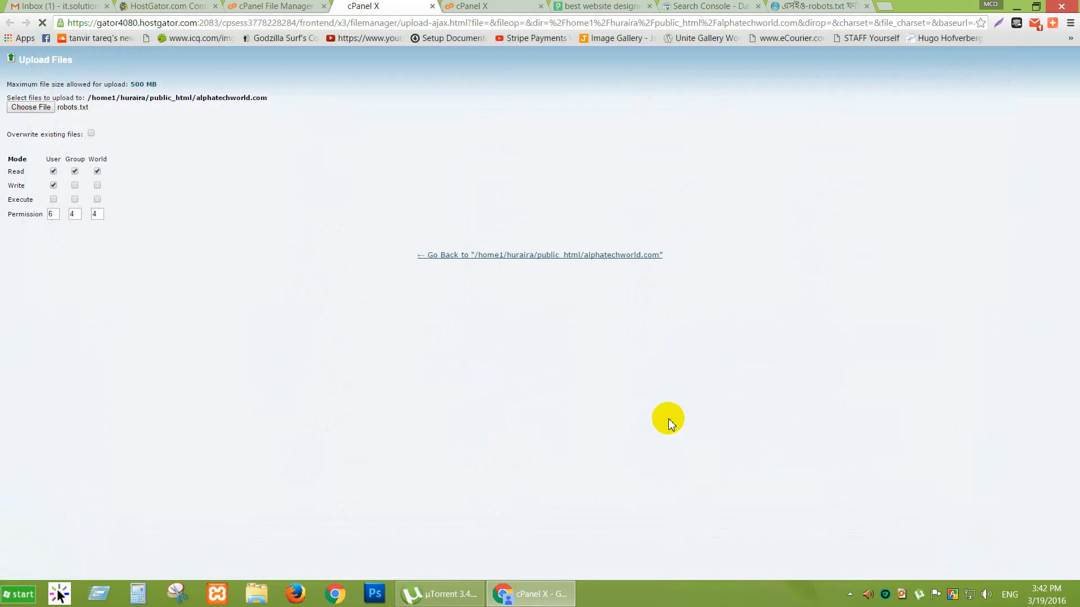
{"action": "left_click", "coordinate": [273, 6]}
{"action": "left_click", "coordinate": [361, 120]}
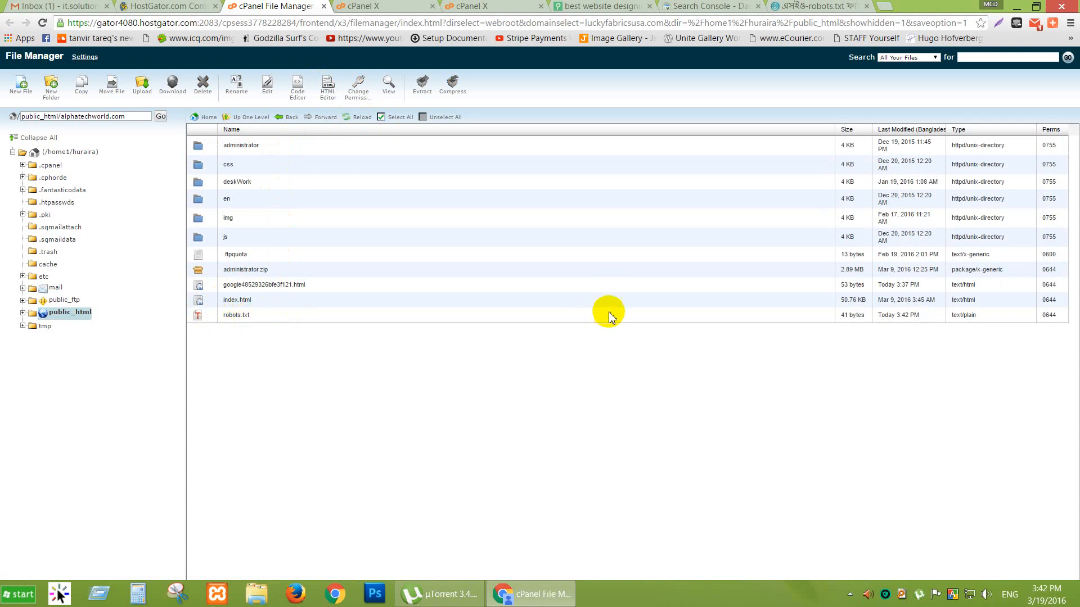
{"action": "left_click", "coordinate": [498, 6]}
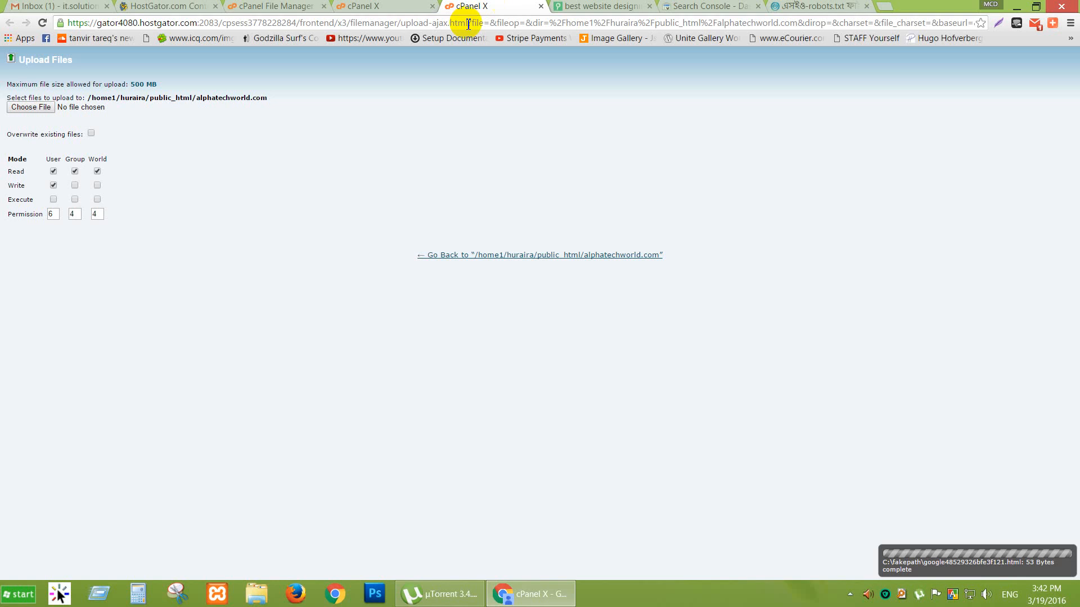
Check the robots.txt fetch status on the Search Console dashboard.
{"action": "left_click", "coordinate": [565, 6]}
{"action": "left_click", "coordinate": [714, 7]}
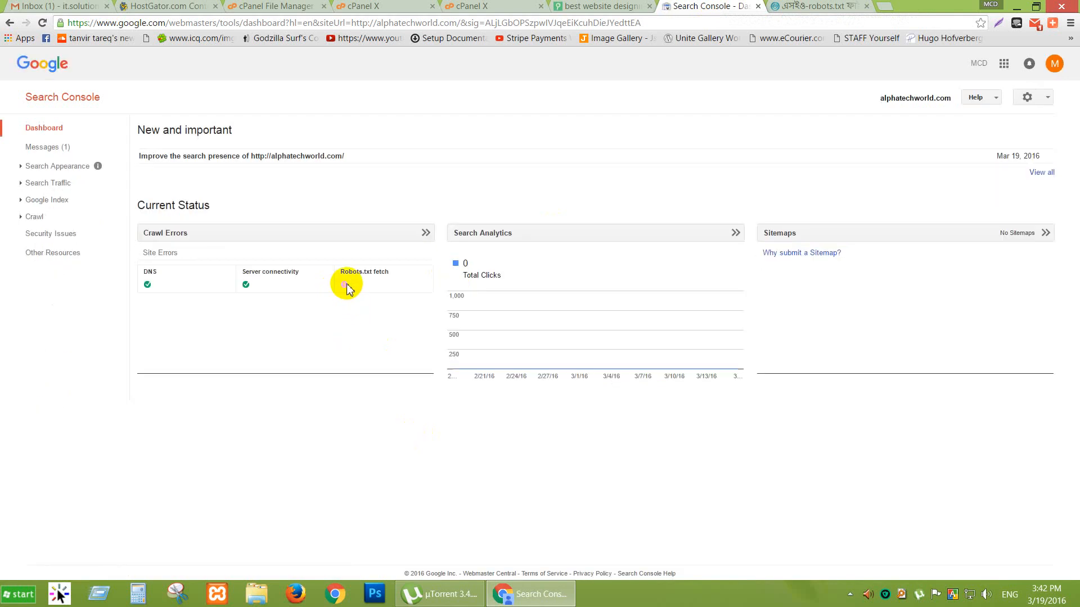
{"action": "left_click", "coordinate": [346, 284]}
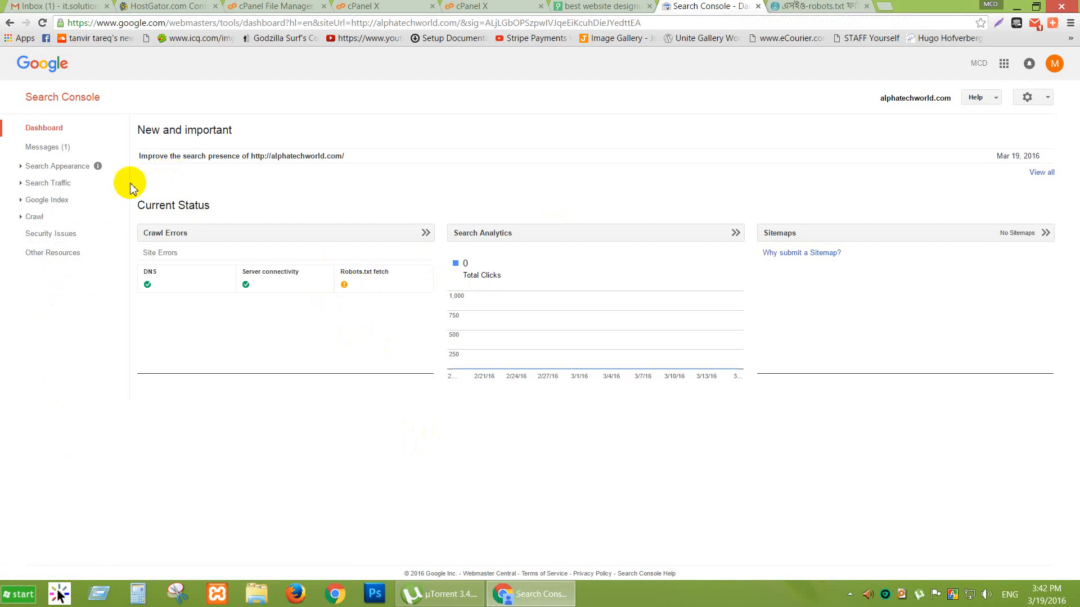
Read the 'Improve the search presence' message and open Manage site users in a new tab.
{"action": "left_click", "coordinate": [39, 145]}
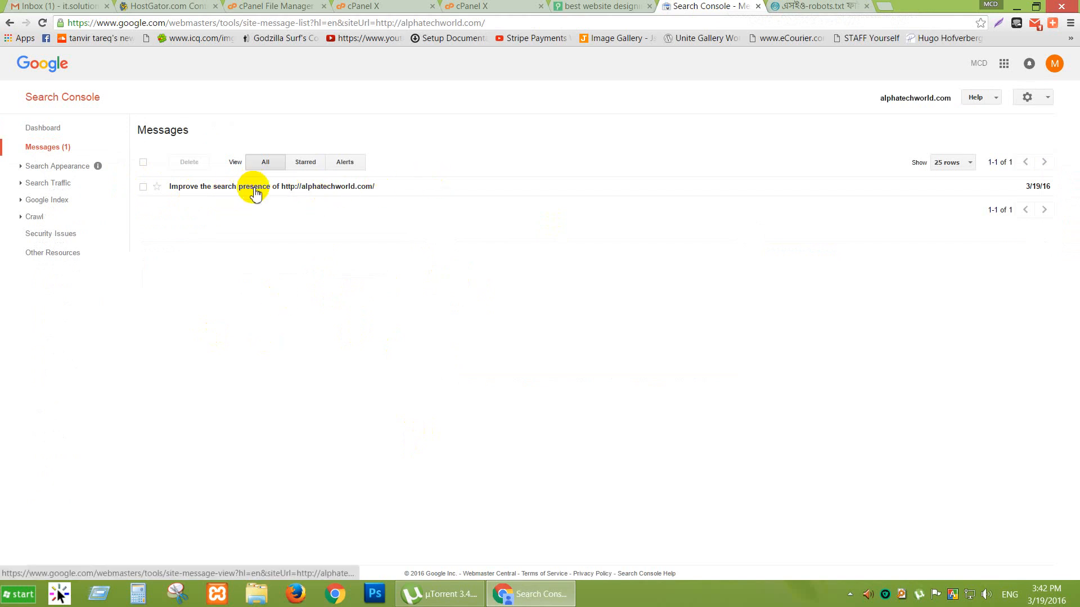
{"action": "left_click", "coordinate": [254, 188]}
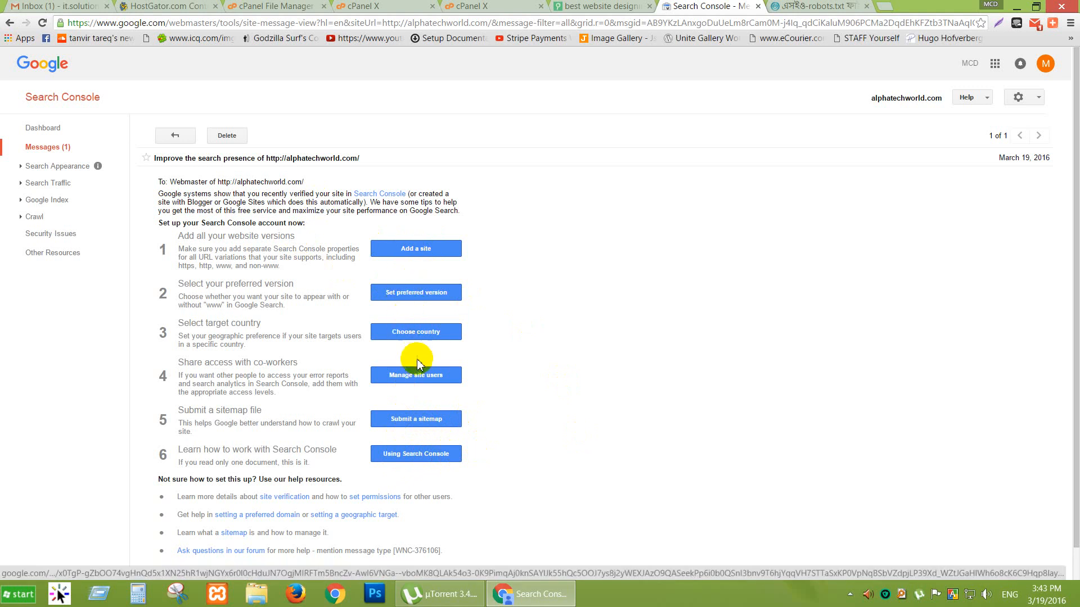
{"action": "right_click", "coordinate": [420, 380]}
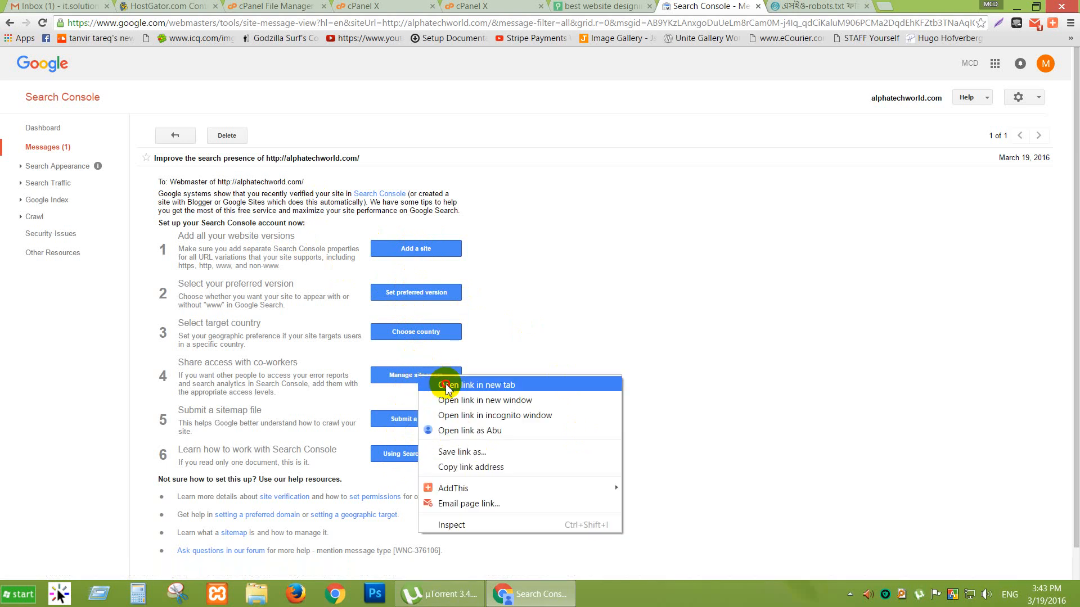
{"action": "left_click", "coordinate": [447, 385]}
Add a first new user by e-mail with Full permission.
{"action": "left_click", "coordinate": [784, 7]}
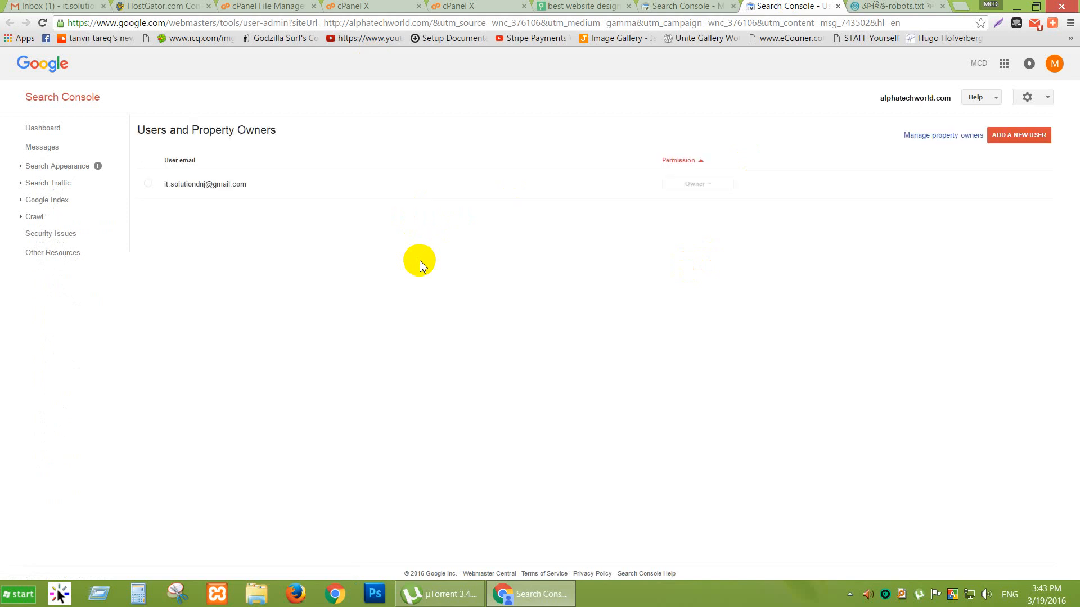
{"action": "left_click", "coordinate": [1012, 140]}
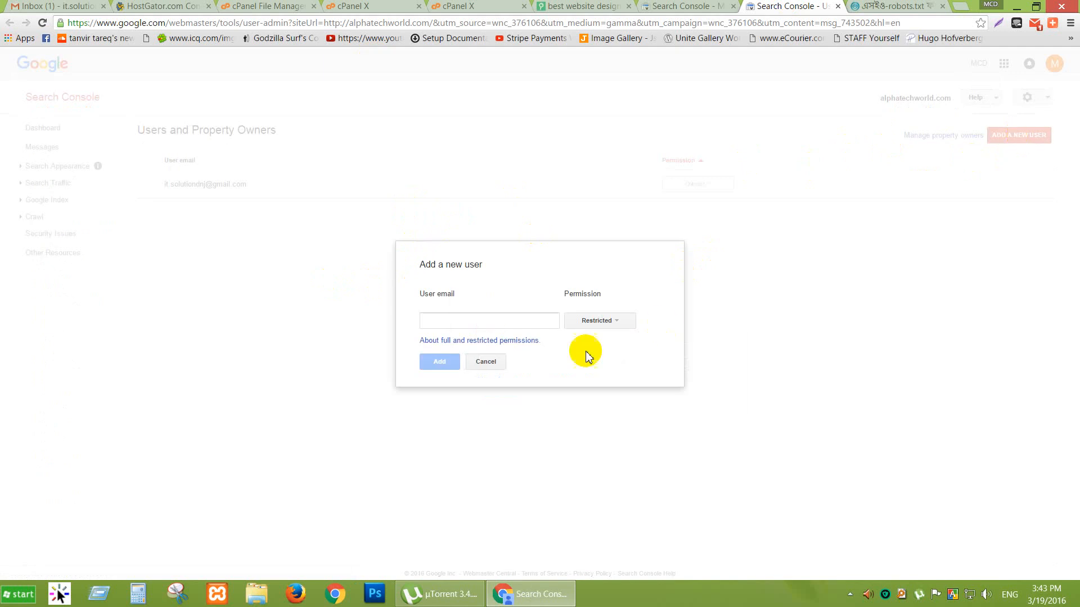
{"action": "left_click", "coordinate": [513, 322]}
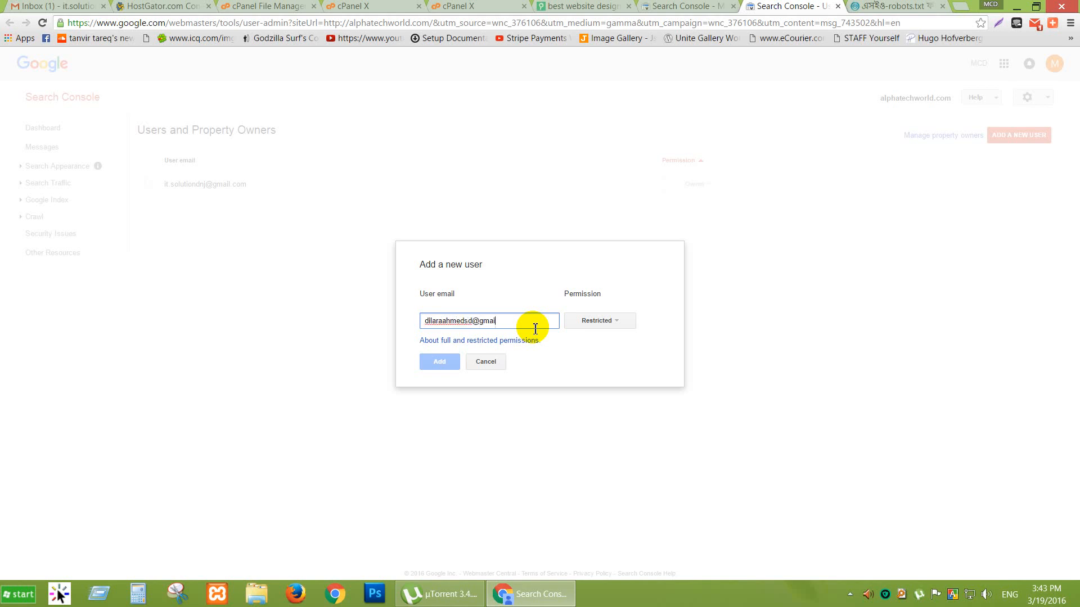
{"action": "type", "text": "com"}
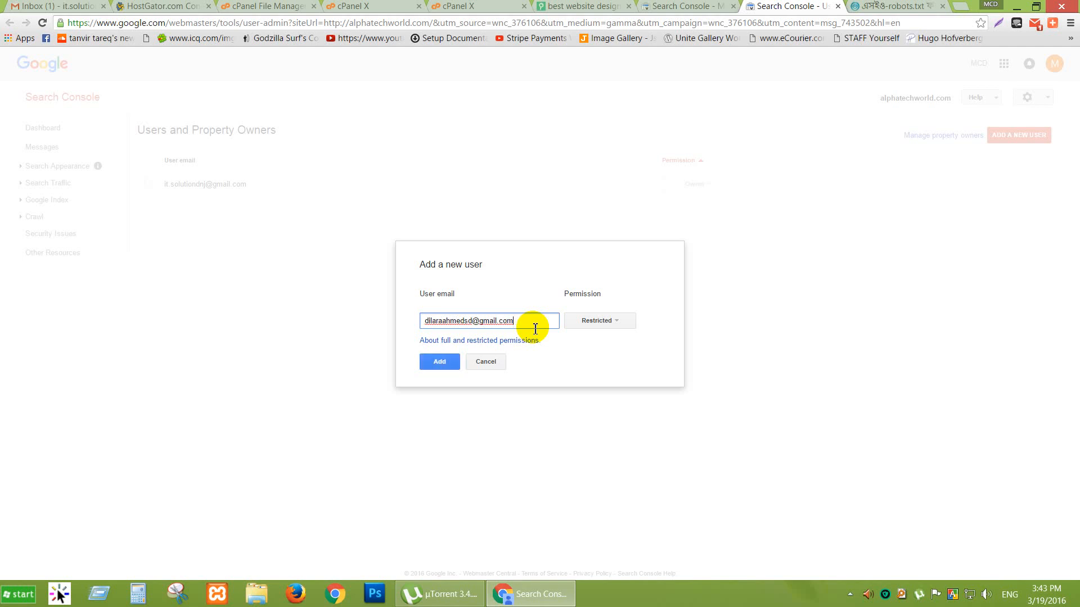
{"action": "left_click", "coordinate": [605, 322]}
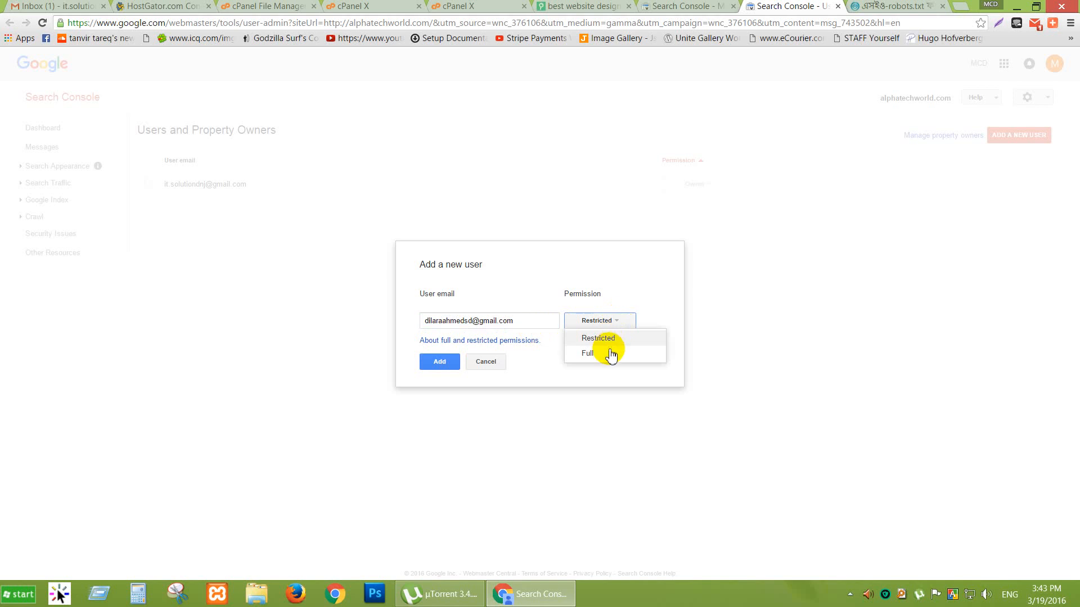
{"action": "left_click", "coordinate": [610, 354]}
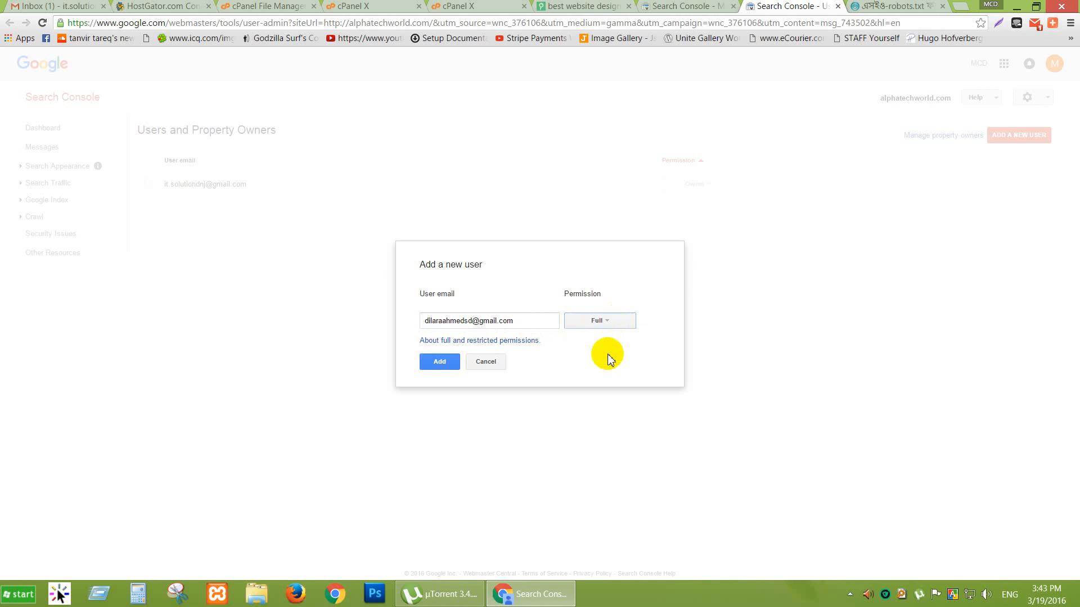
{"action": "left_click", "coordinate": [440, 366]}
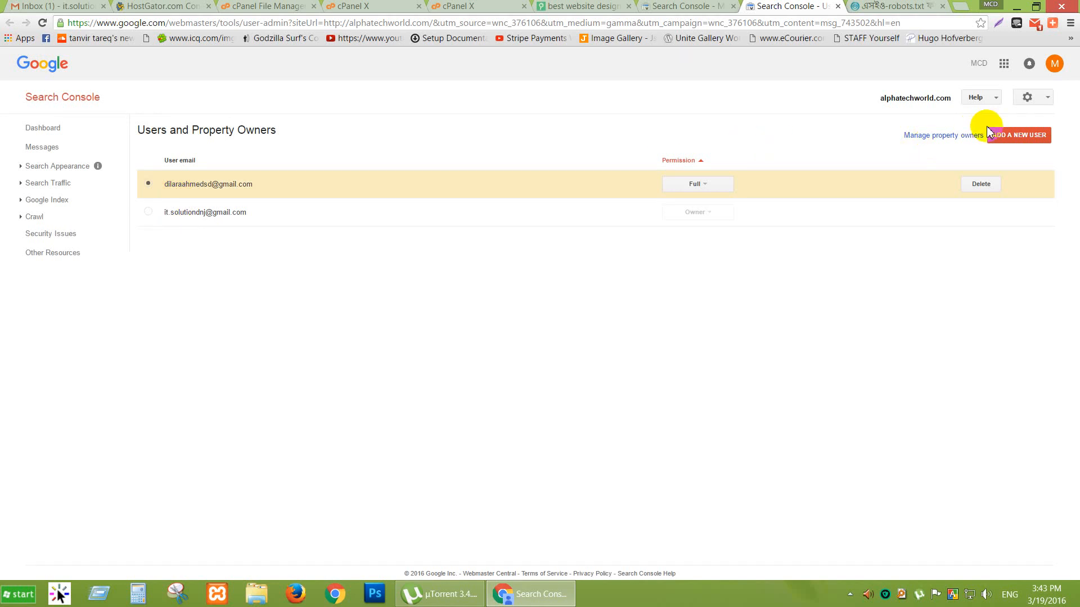
Add a second user's e-mail address, also with Full permission.
{"action": "left_click", "coordinate": [1004, 138]}
{"action": "left_click", "coordinate": [446, 321]}
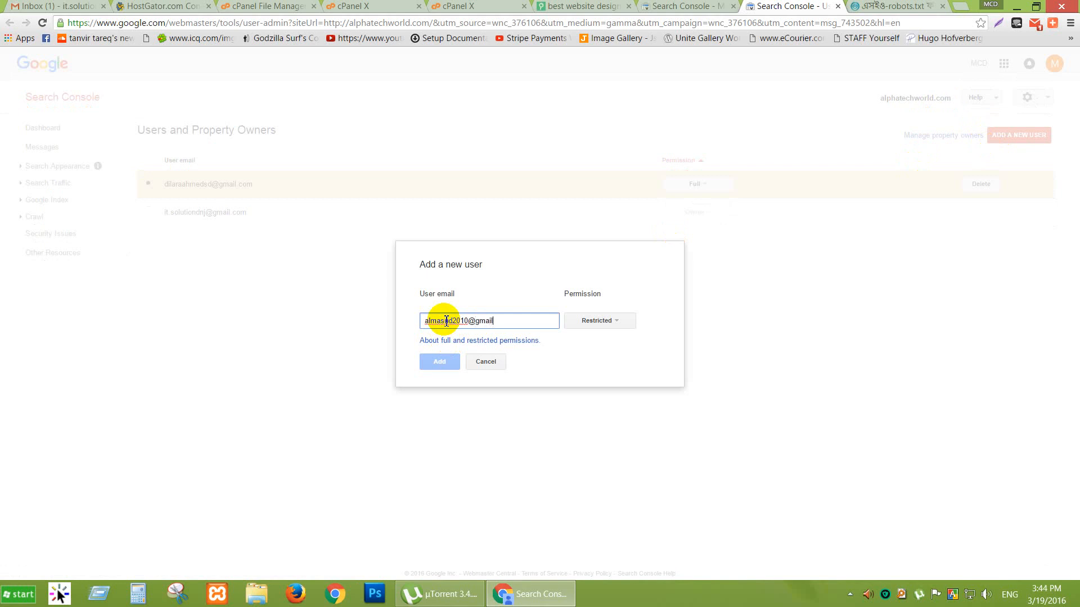
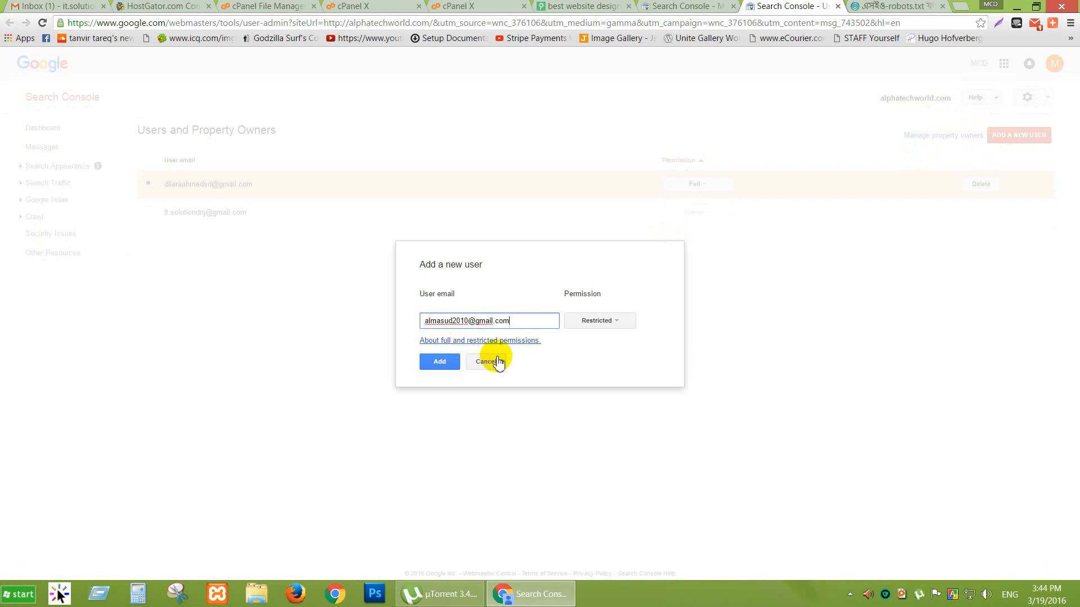
{"action": "left_click", "coordinate": [600, 322]}
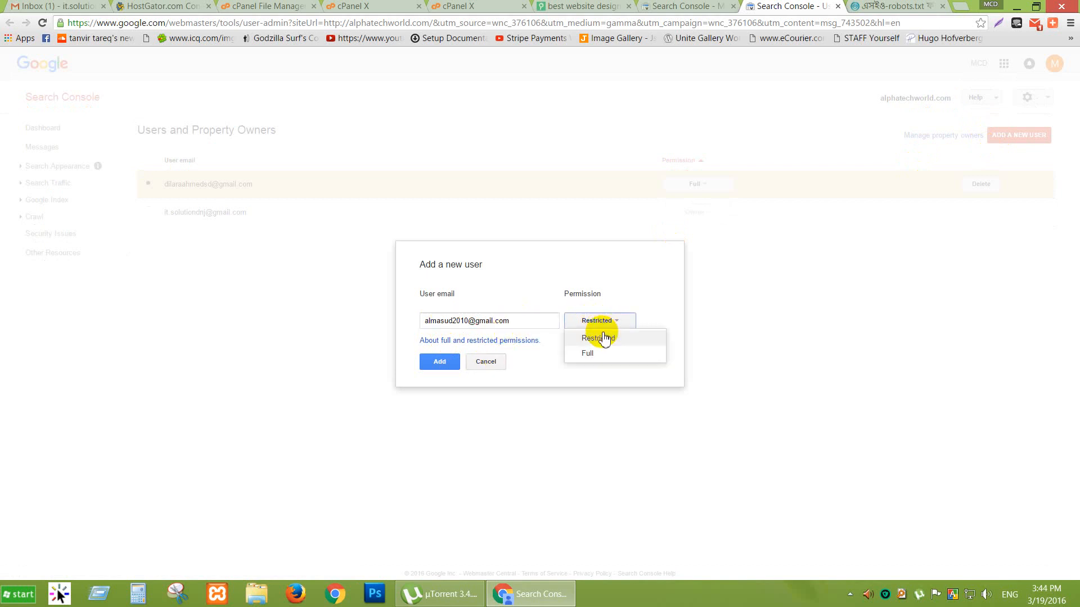
{"action": "left_click", "coordinate": [602, 353]}
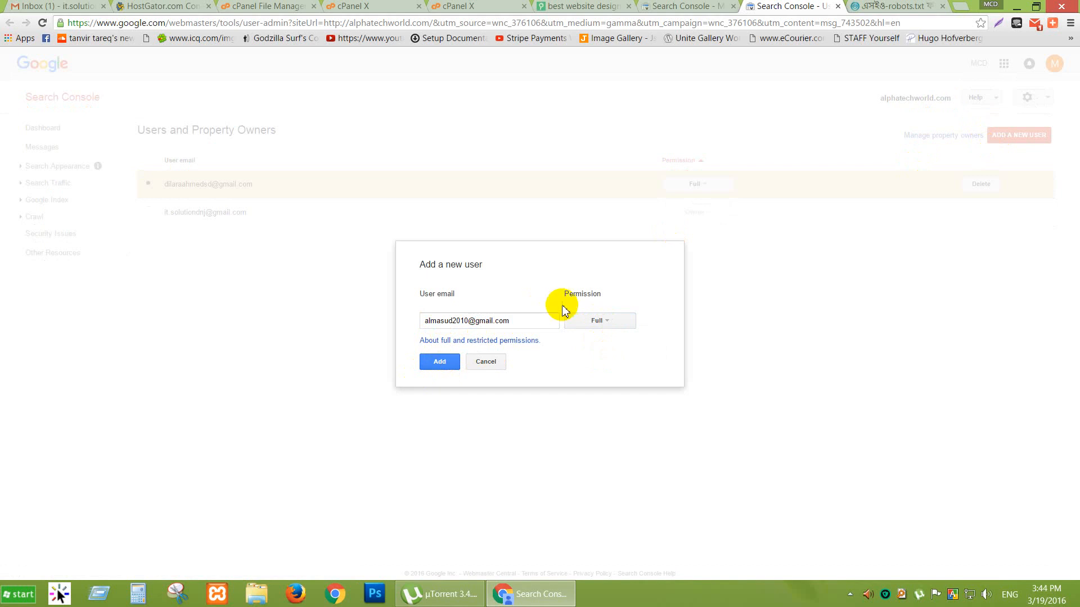
{"action": "left_click", "coordinate": [434, 363]}
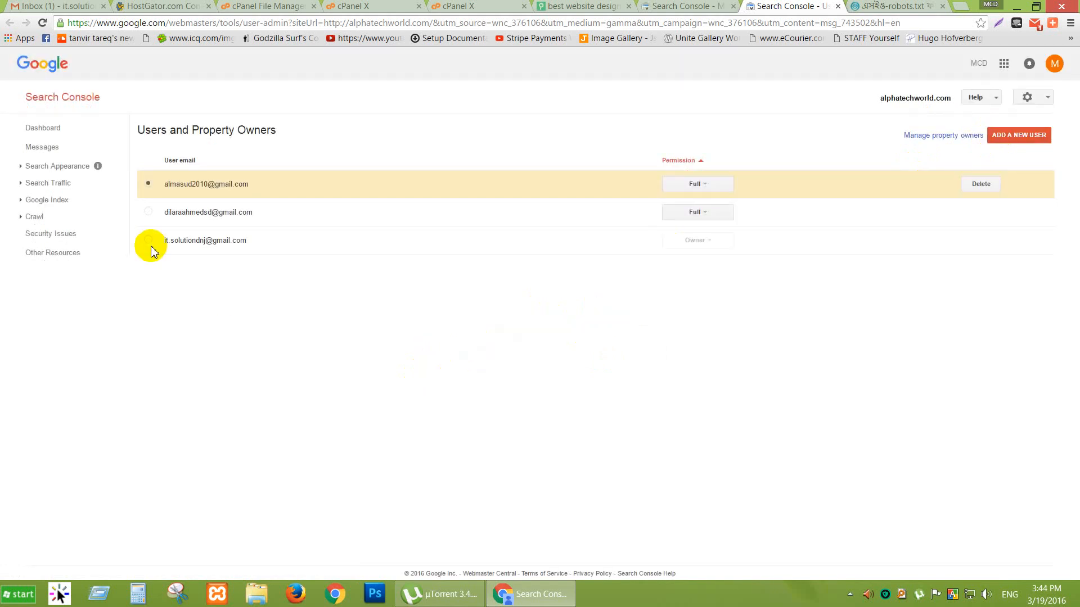
Add a third user by e-mail and change their permission from Restricted to Full.
{"action": "left_click", "coordinate": [1009, 140]}
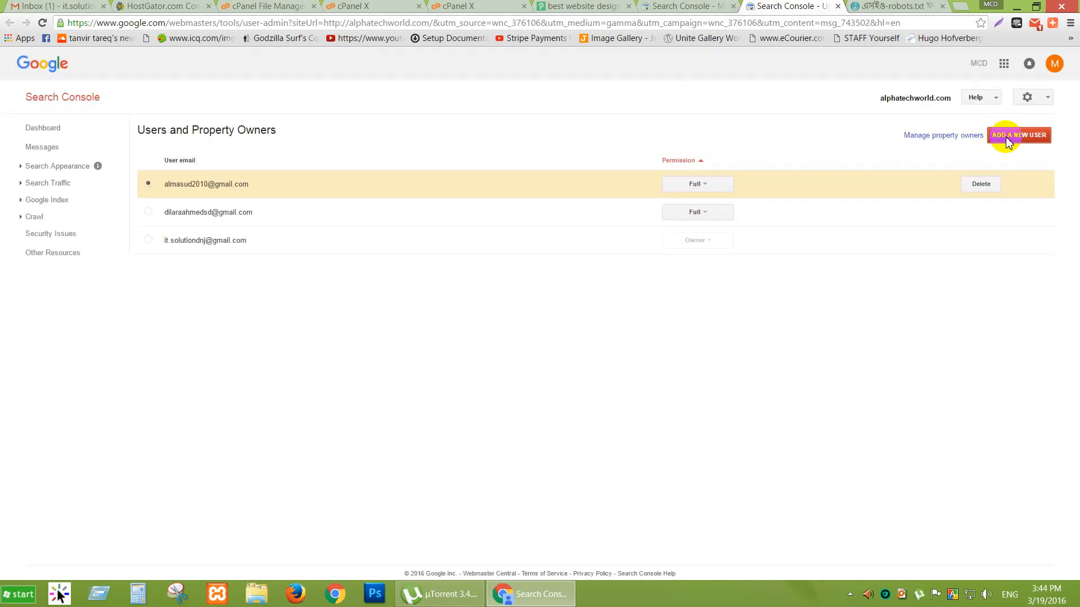
{"action": "left_click", "coordinate": [515, 321]}
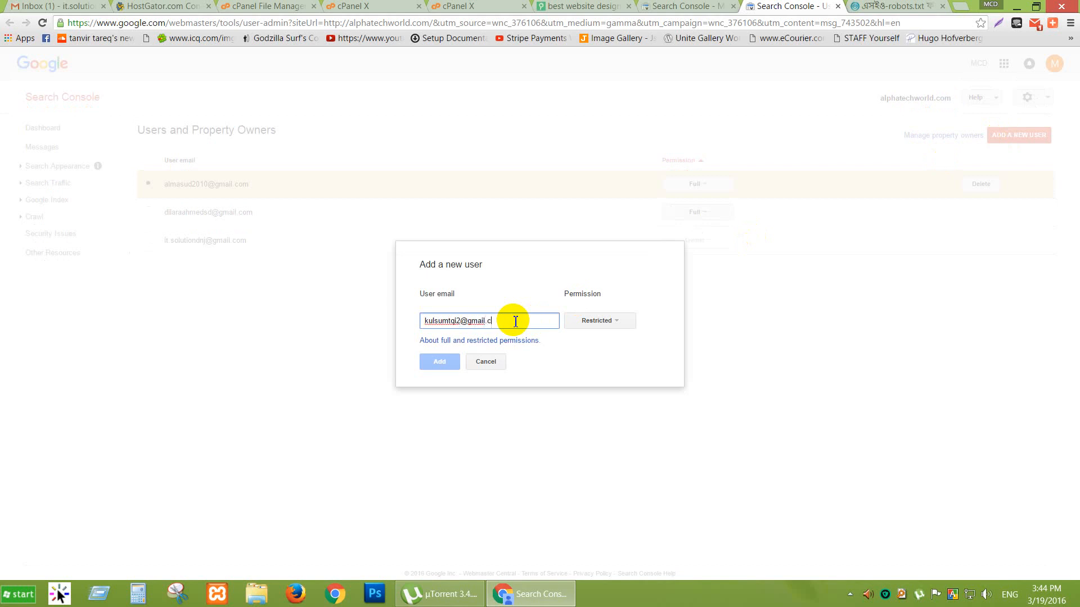
{"action": "type", "text": "om"}
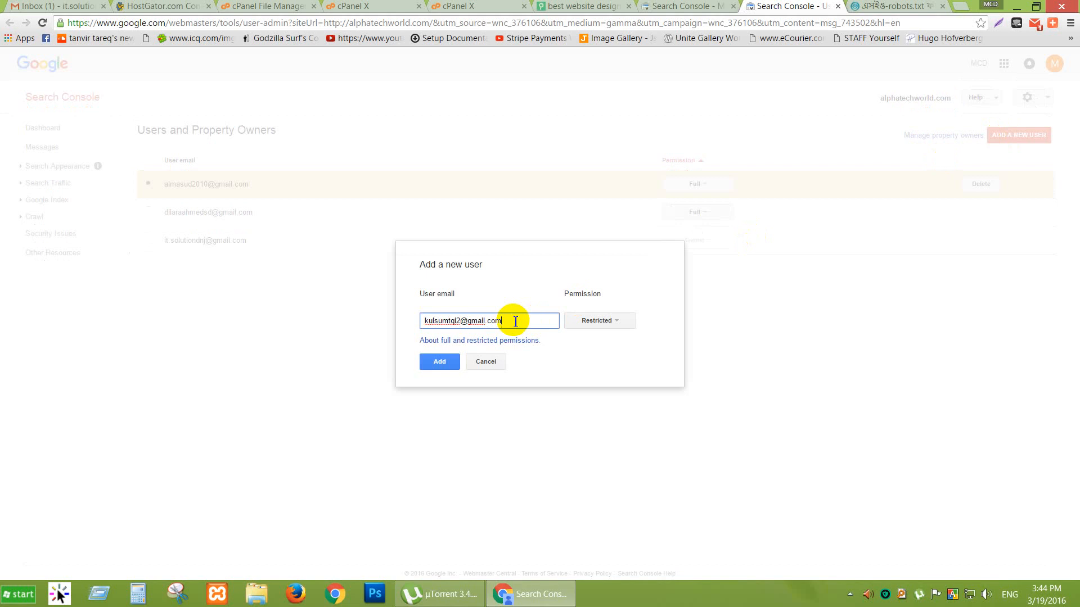
{"action": "left_click", "coordinate": [441, 369]}
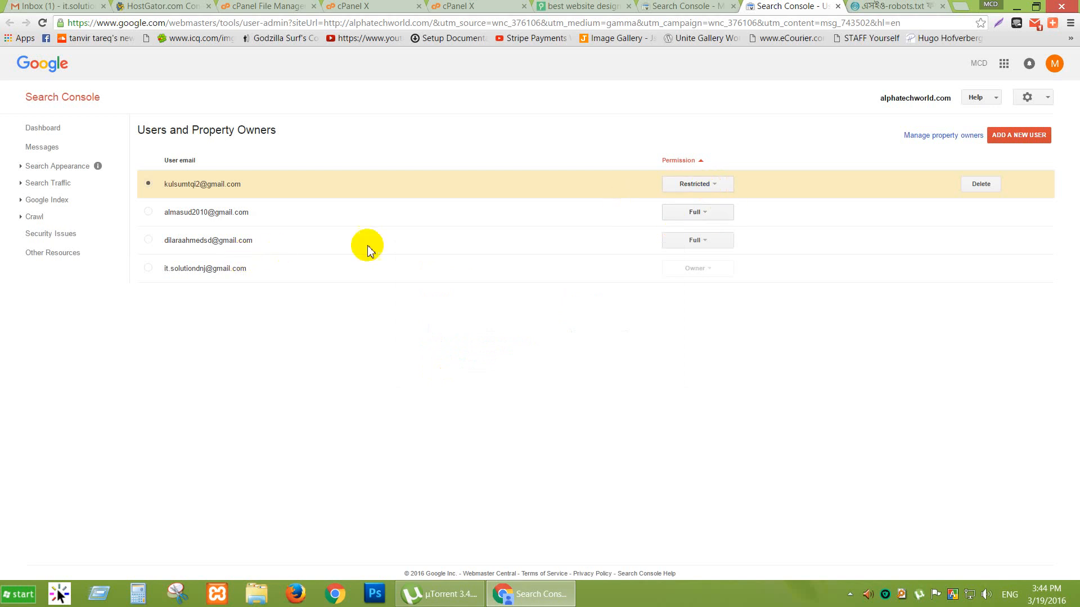
{"action": "left_click", "coordinate": [713, 185]}
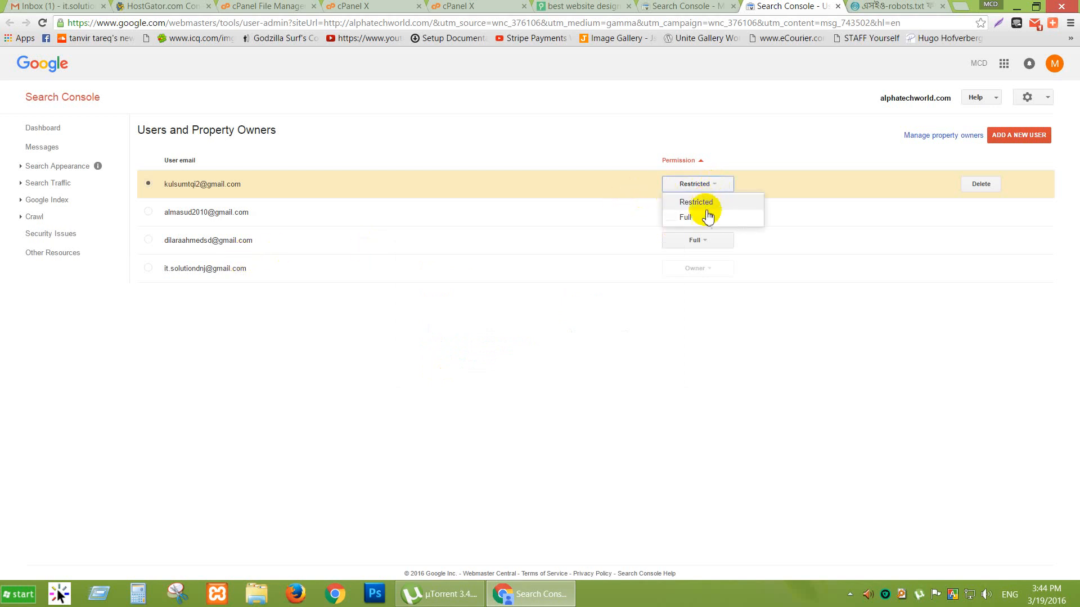
{"action": "left_click", "coordinate": [705, 218]}
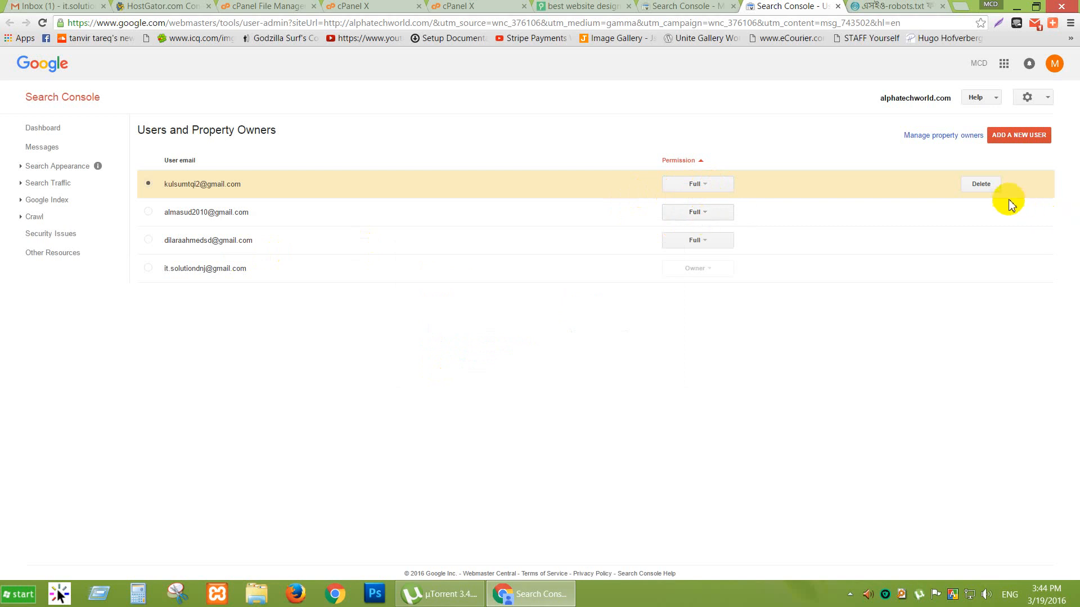
Check the other users in the list and glance at the message page before returning.
{"action": "left_click", "coordinate": [836, 212]}
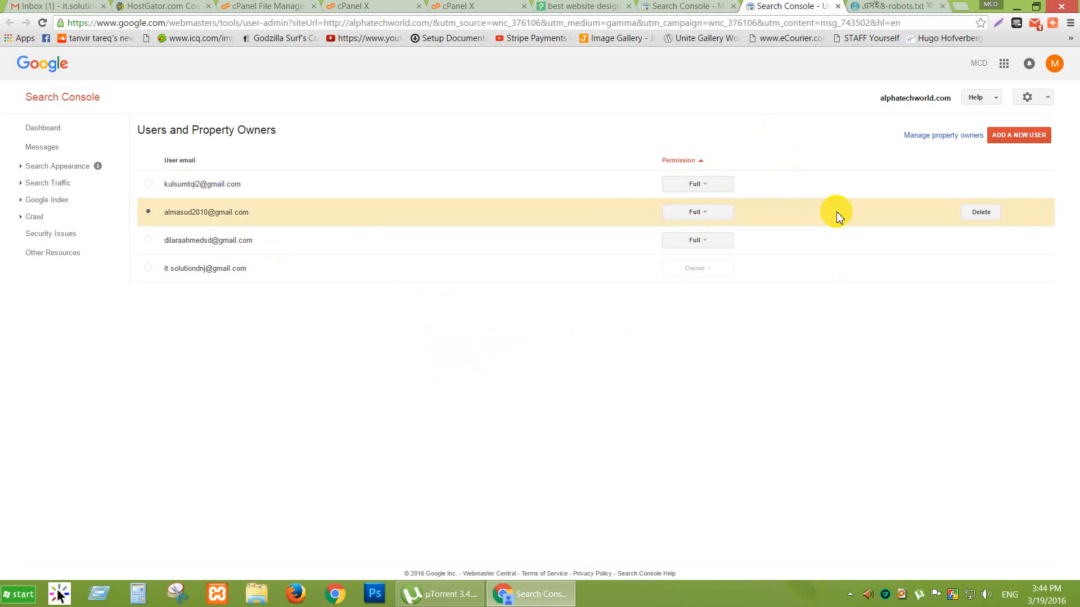
{"action": "left_click", "coordinate": [840, 248]}
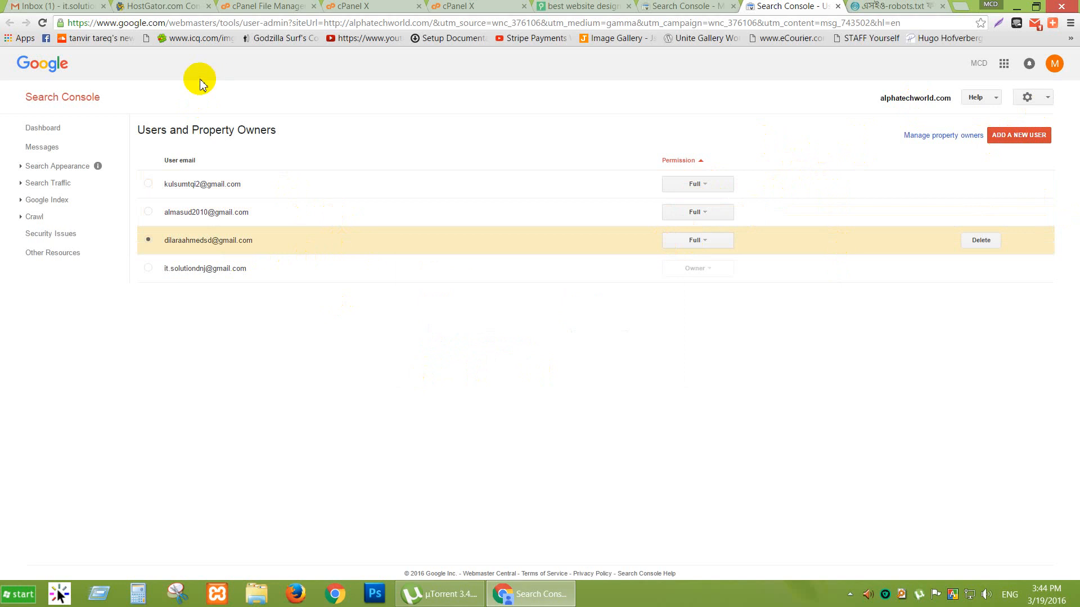
{"action": "left_click", "coordinate": [667, 5]}
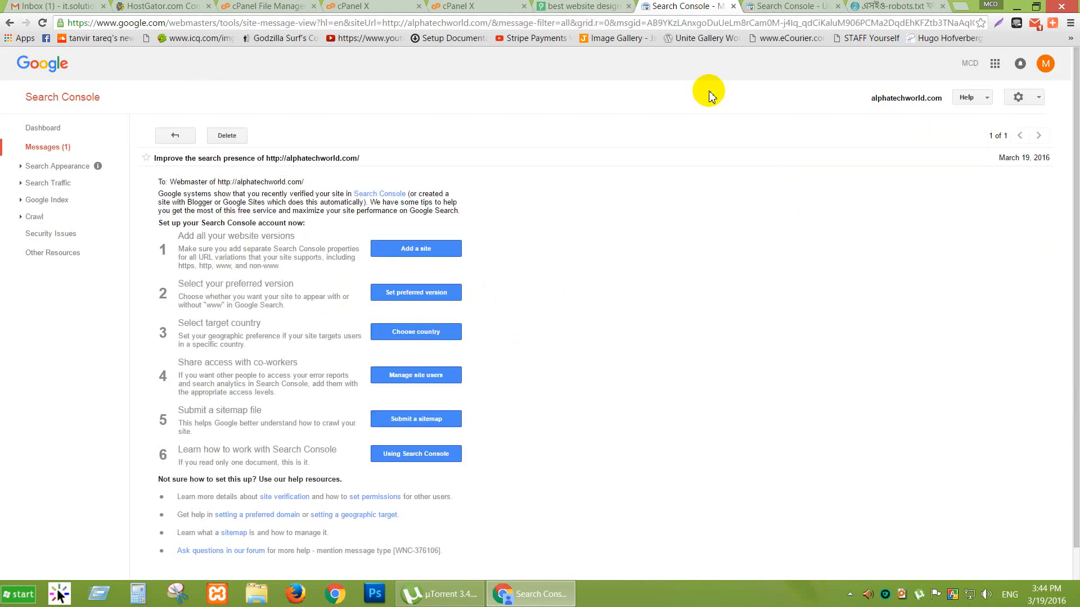
{"action": "left_click", "coordinate": [778, 7]}
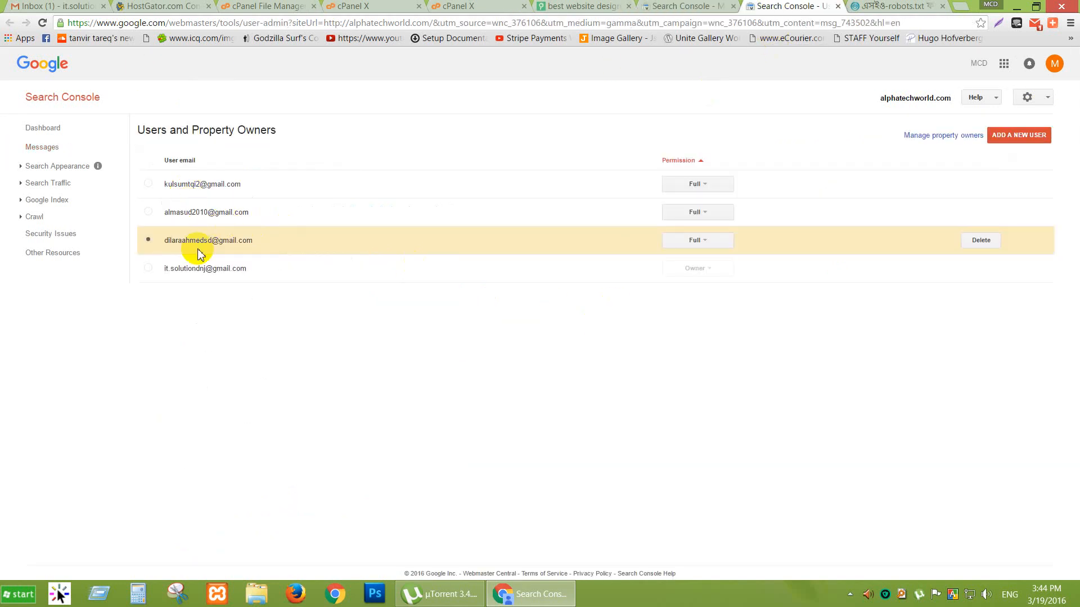
Open the Search Console 'Improve the search presence' email in Gmail, then return to the Search Console message.
{"action": "left_click", "coordinate": [8, 6]}
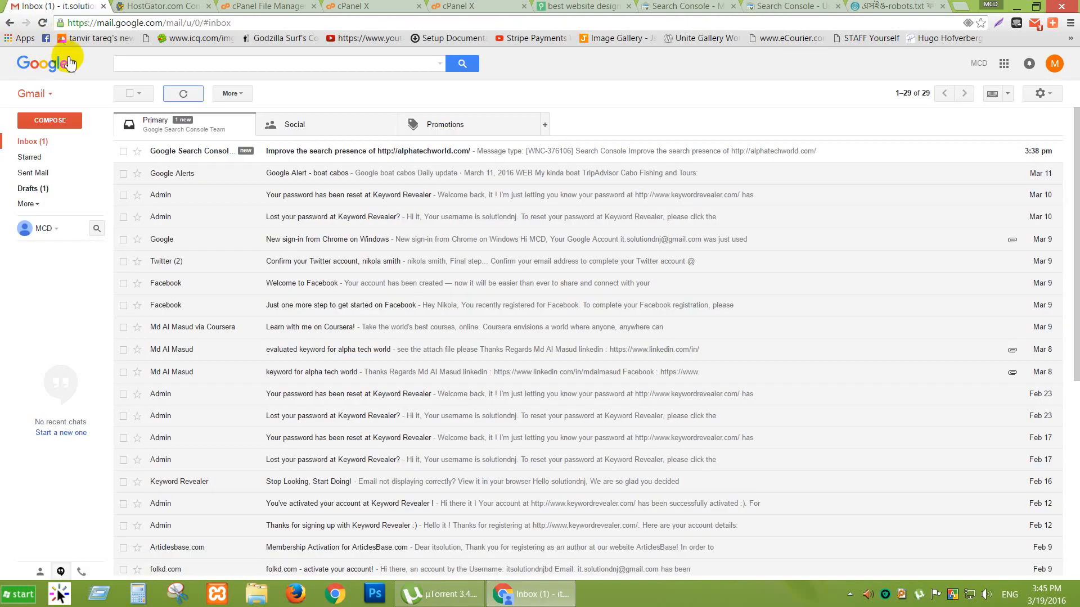
{"action": "left_click", "coordinate": [279, 157]}
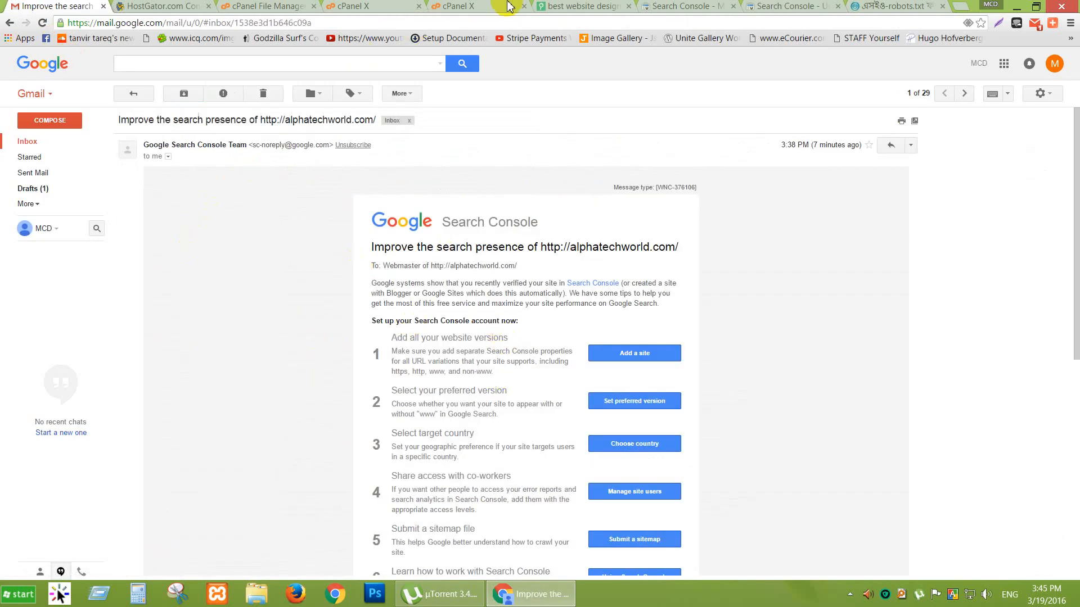
{"action": "left_click", "coordinate": [580, 6]}
{"action": "left_click", "coordinate": [659, 6]}
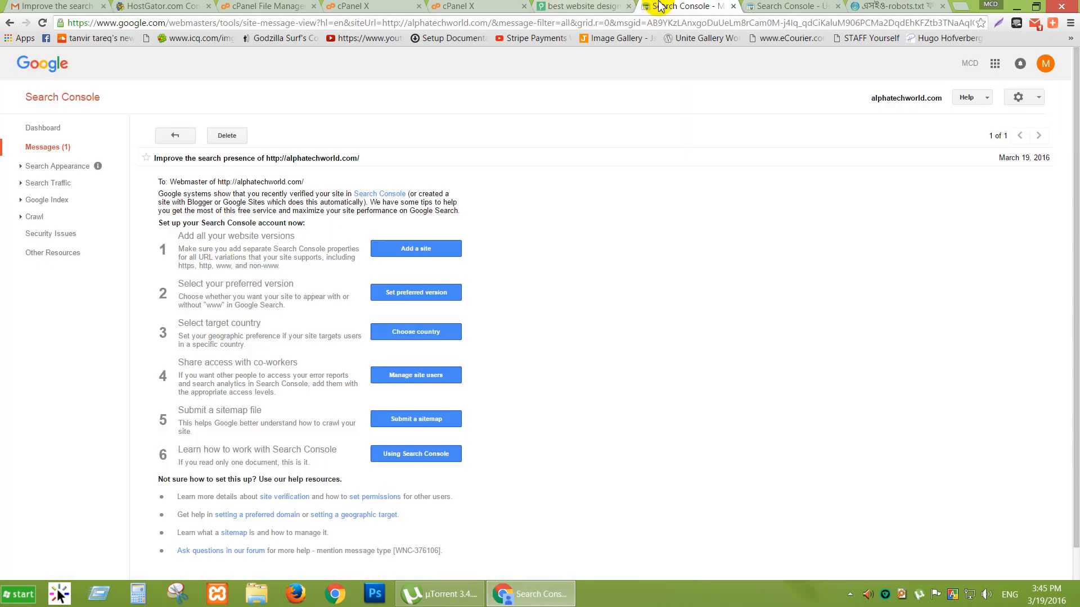
Follow the message's Submit a sitemap link to the empty Sitemaps page, then start a new blank tab.
{"action": "left_click", "coordinate": [403, 422]}
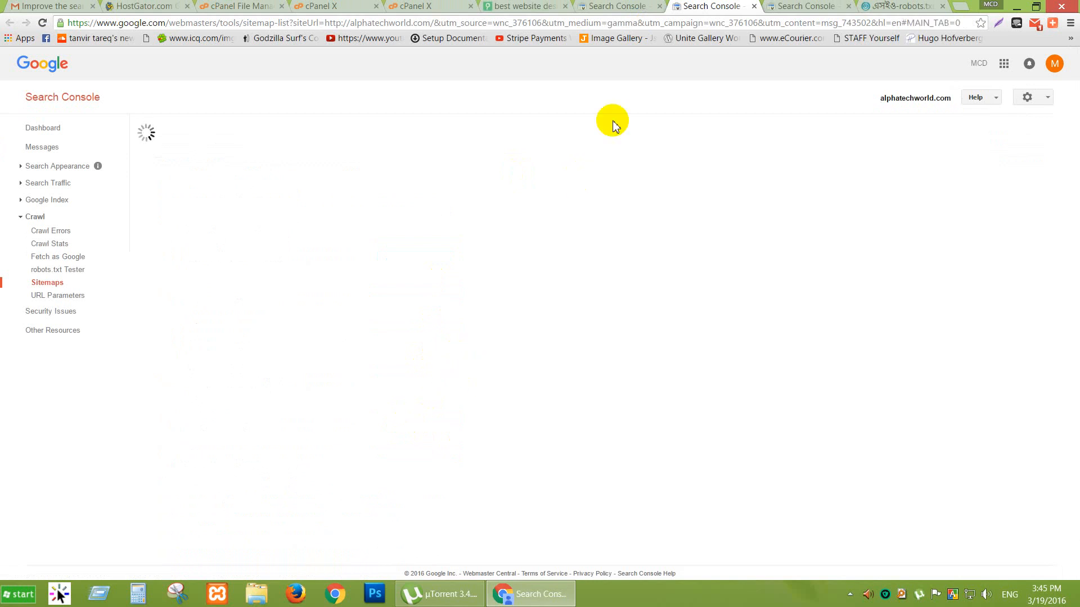
{"action": "left_click", "coordinate": [801, 7]}
{"action": "left_click", "coordinate": [911, 6]}
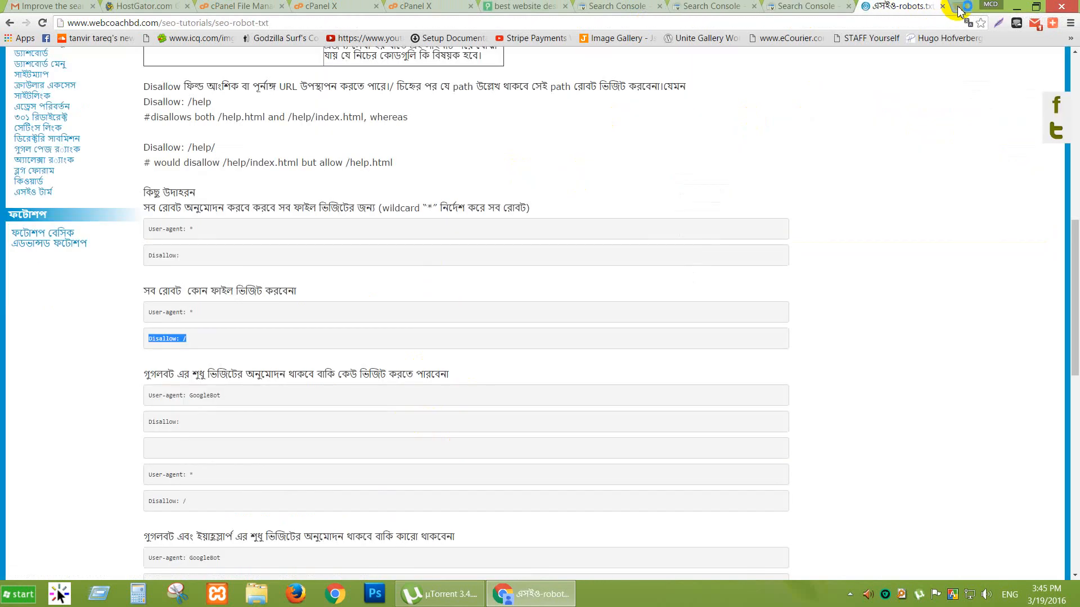
{"action": "left_click", "coordinate": [961, 6]}
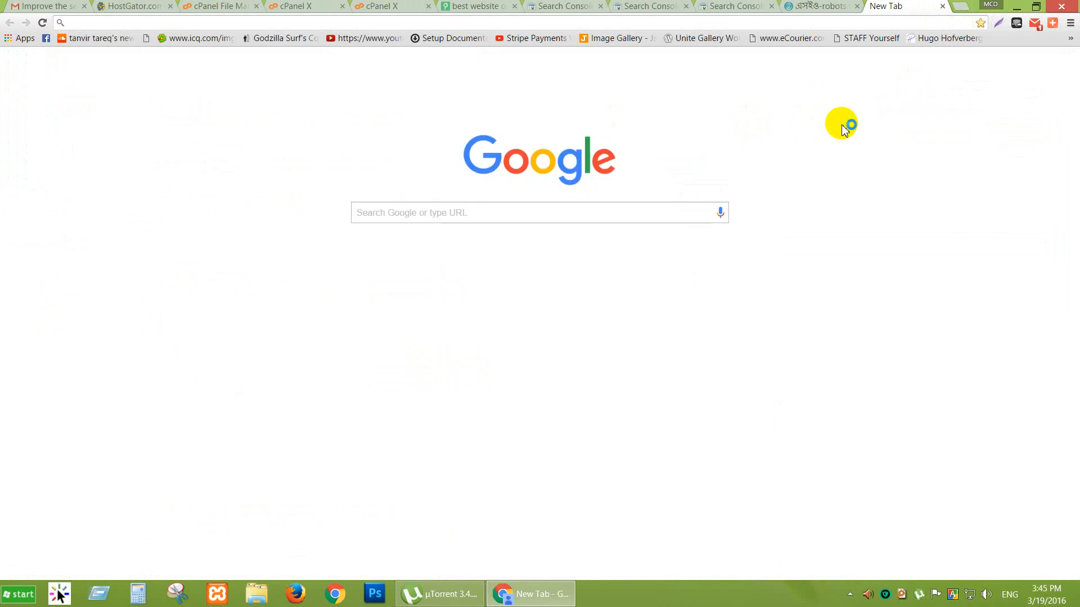
Search Google for 'sitemaps xml'.
{"action": "type", "text": "site,"}
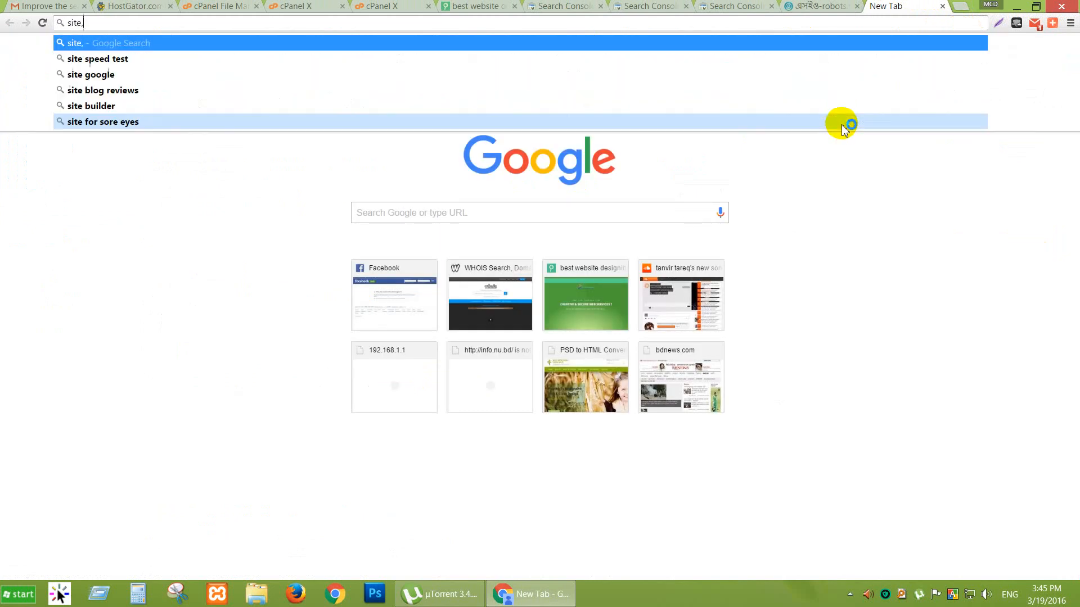
{"action": "key", "text": "BackSpace"}
{"action": "type", "text": "maps"}
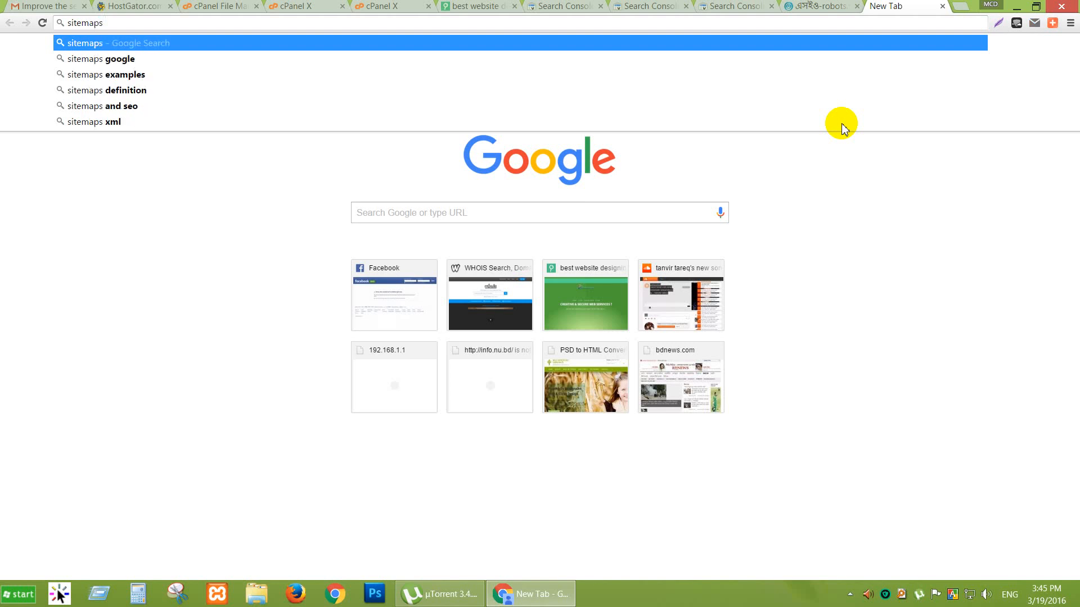
{"action": "type", "text": "xml"}
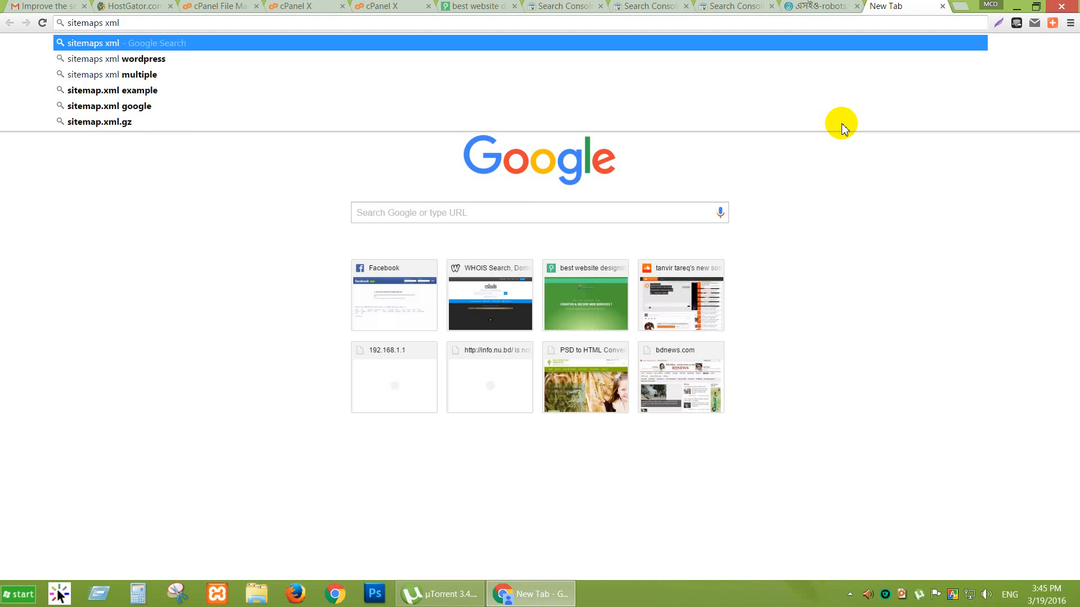
{"action": "key", "text": "Return"}
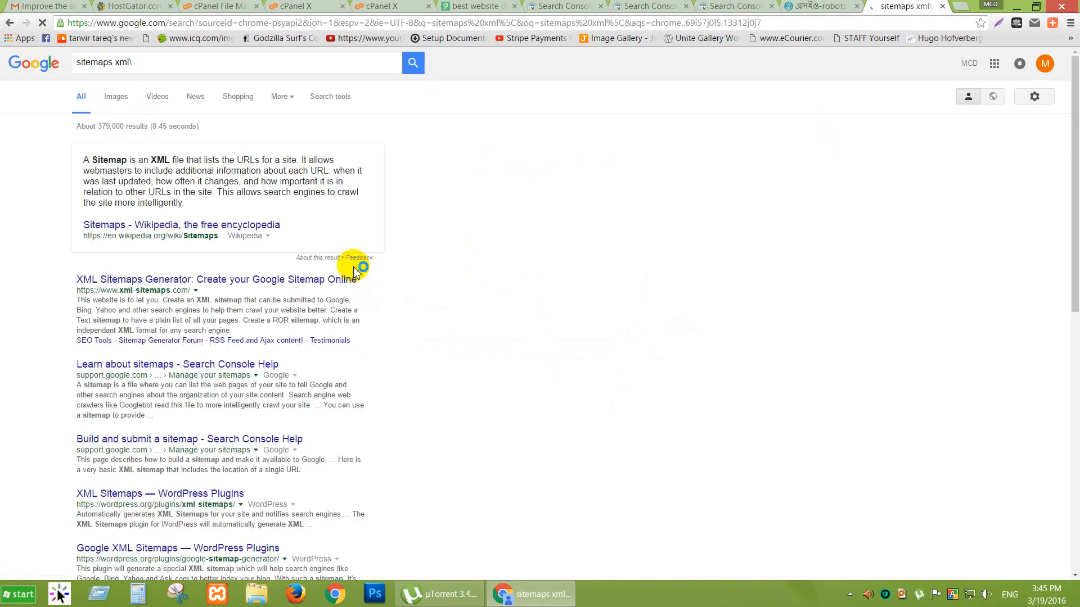
Open the XML Sitemaps Generator and paste the alphatechworld.com address as the Starting URL.
{"action": "left_click", "coordinate": [140, 285]}
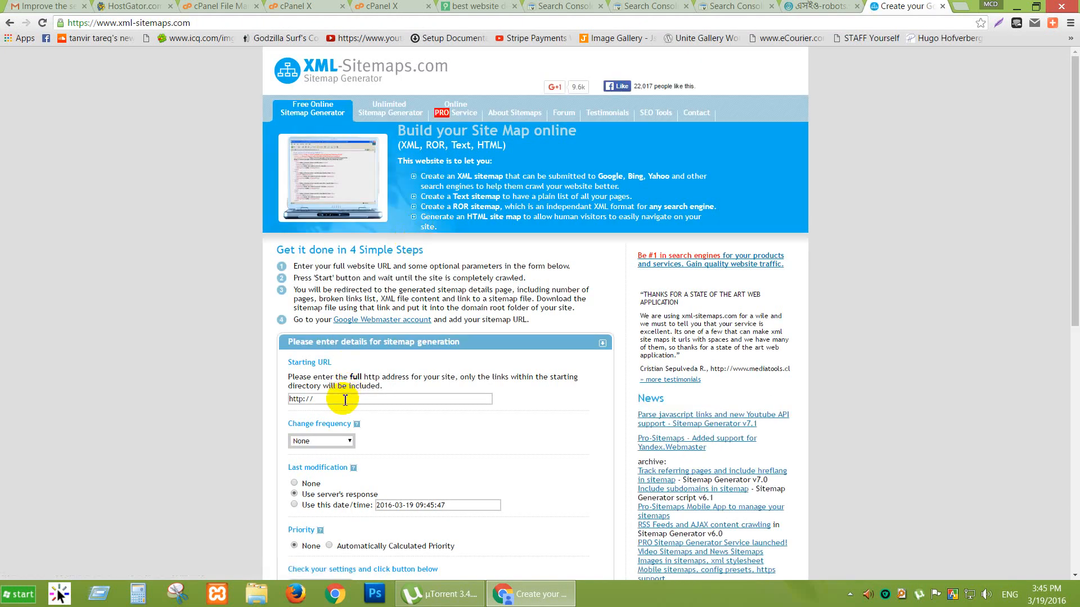
{"action": "left_click", "coordinate": [343, 401]}
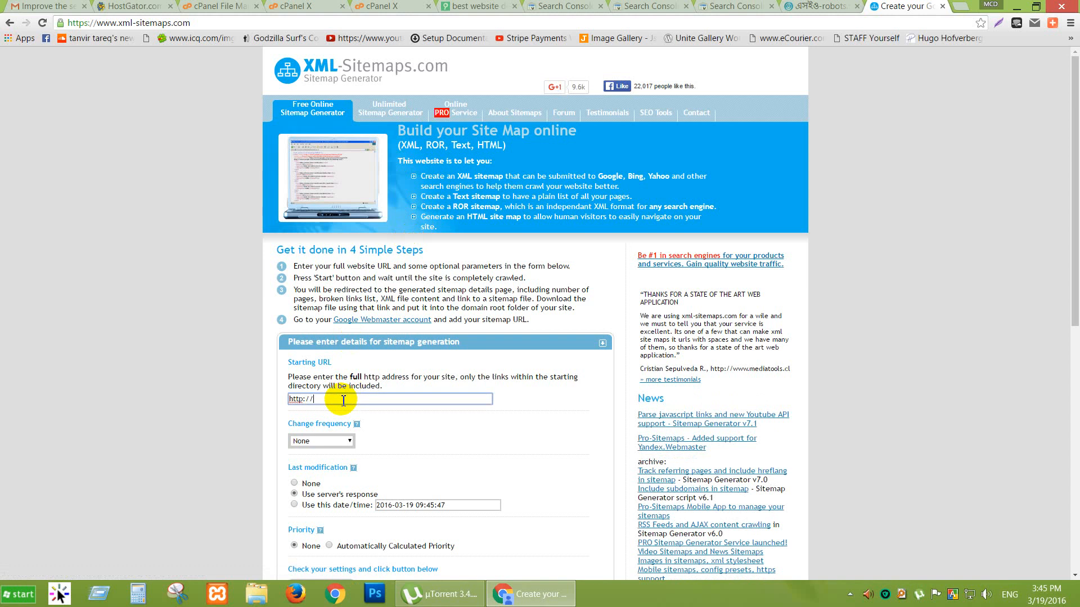
{"action": "left_click", "coordinate": [475, 6]}
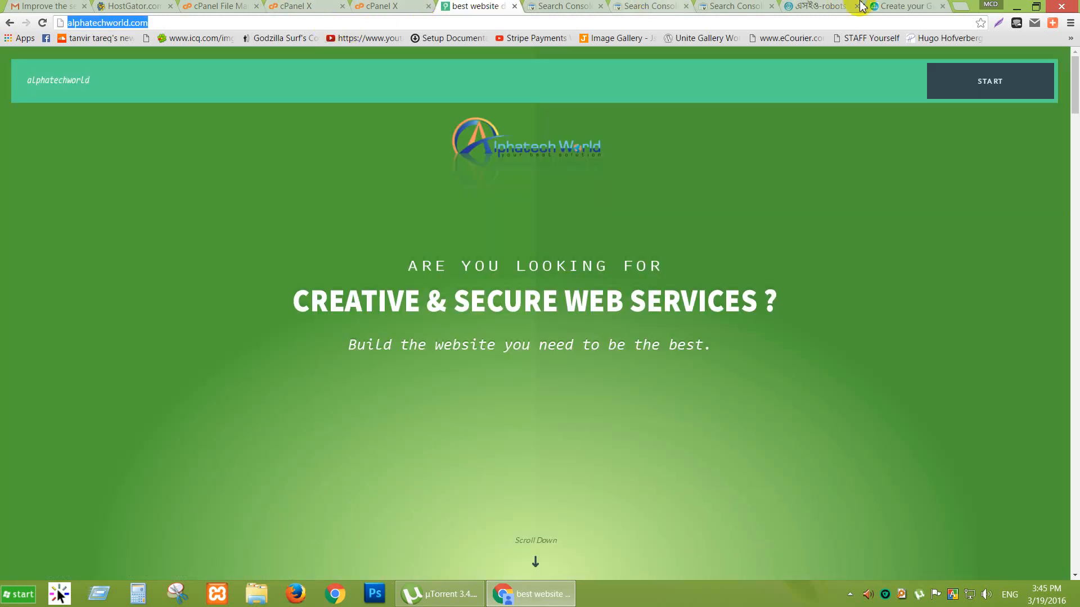
{"action": "left_click", "coordinate": [900, 6]}
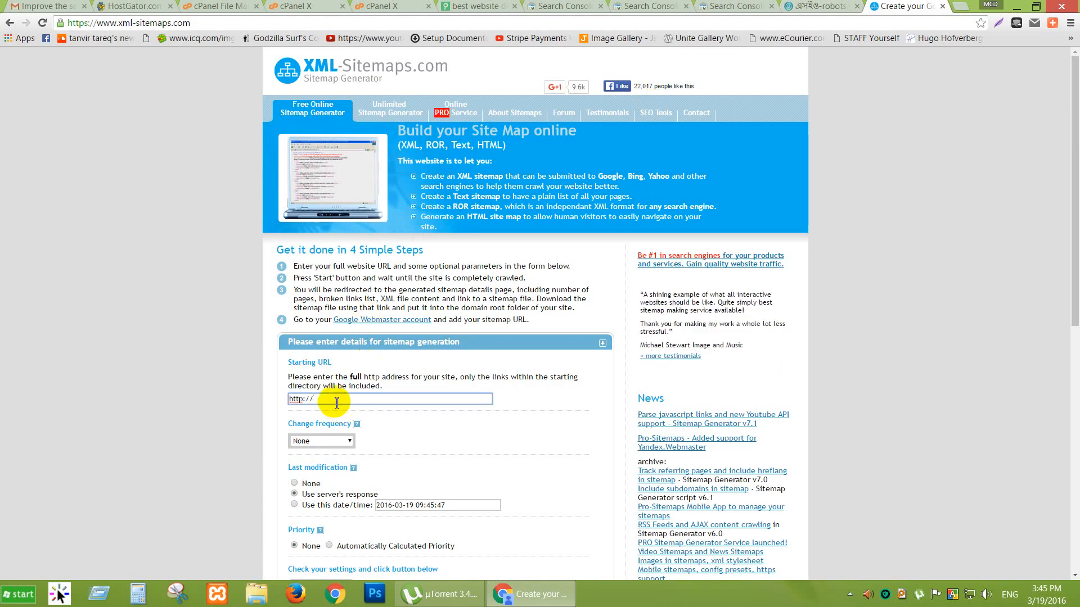
{"action": "left_click_drag", "start_coordinate": [328, 400], "coordinate": [288, 400]}
{"action": "type", "text": "http://alphatechworld.com/"}
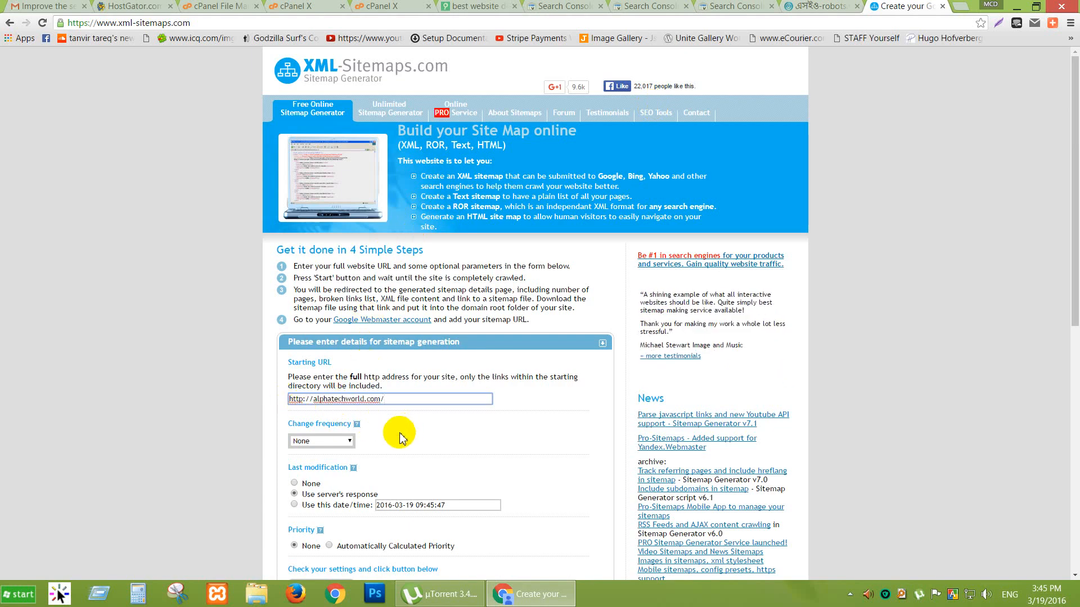
Keep change frequency None, set priority to Automatically Calculated Priority, and start generating.
{"action": "scroll", "coordinate": [445, 403], "scroll_direction": "down", "scroll_amount": 2}
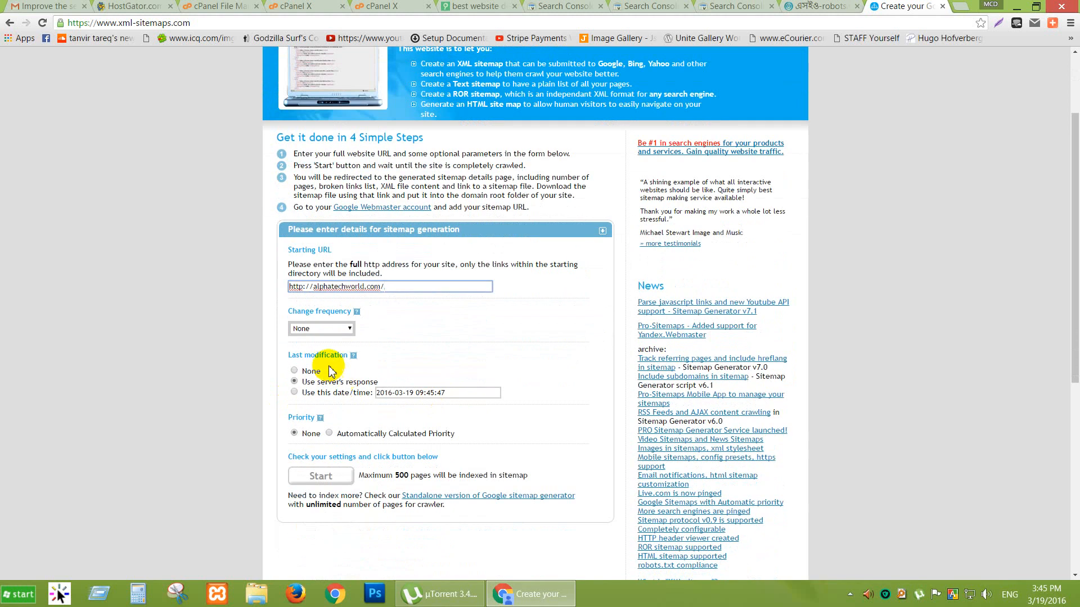
{"action": "left_click", "coordinate": [348, 330]}
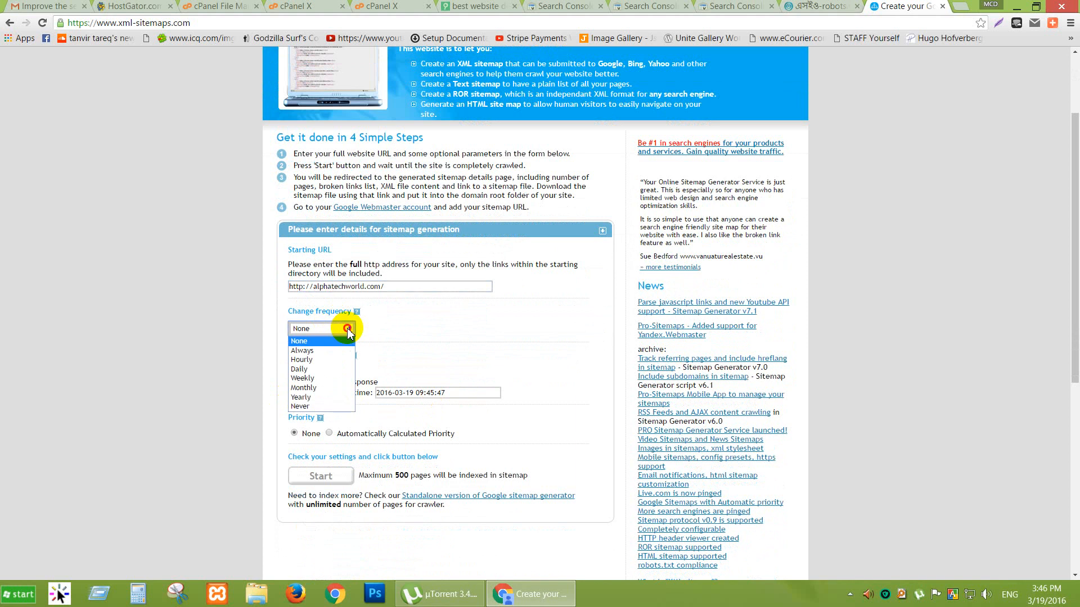
{"action": "left_click", "coordinate": [348, 329]}
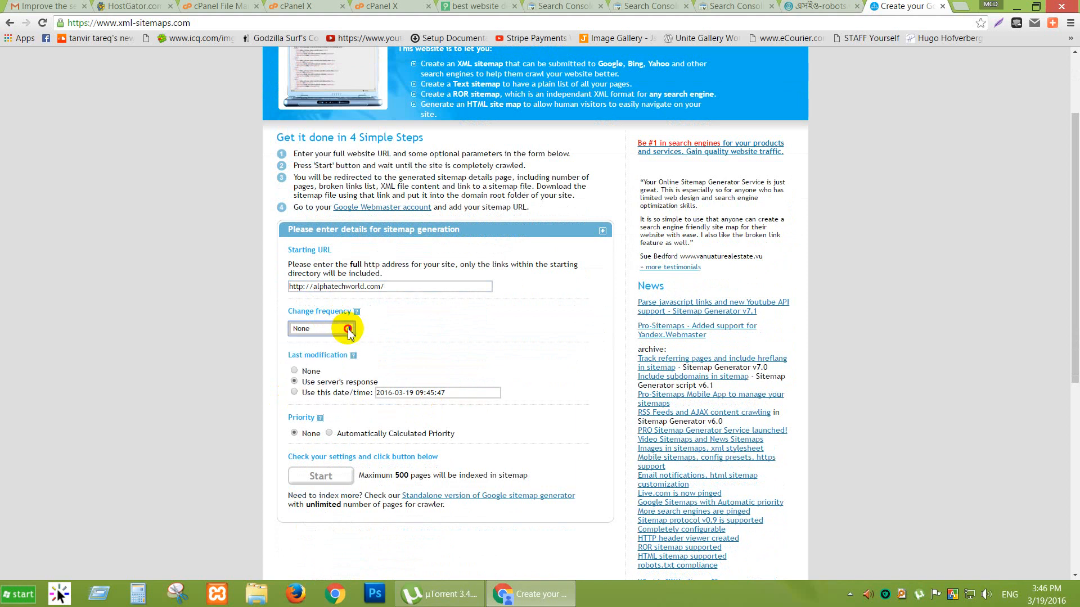
{"action": "left_click", "coordinate": [348, 330]}
{"action": "left_click", "coordinate": [349, 330]}
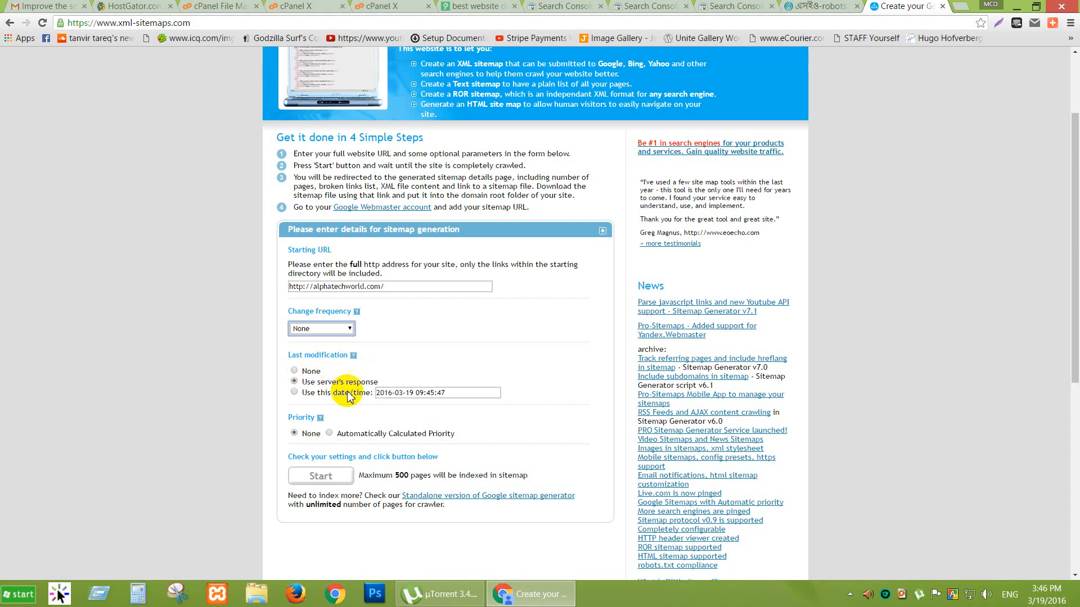
{"action": "scroll", "coordinate": [292, 402], "scroll_direction": "down", "scroll_amount": 1}
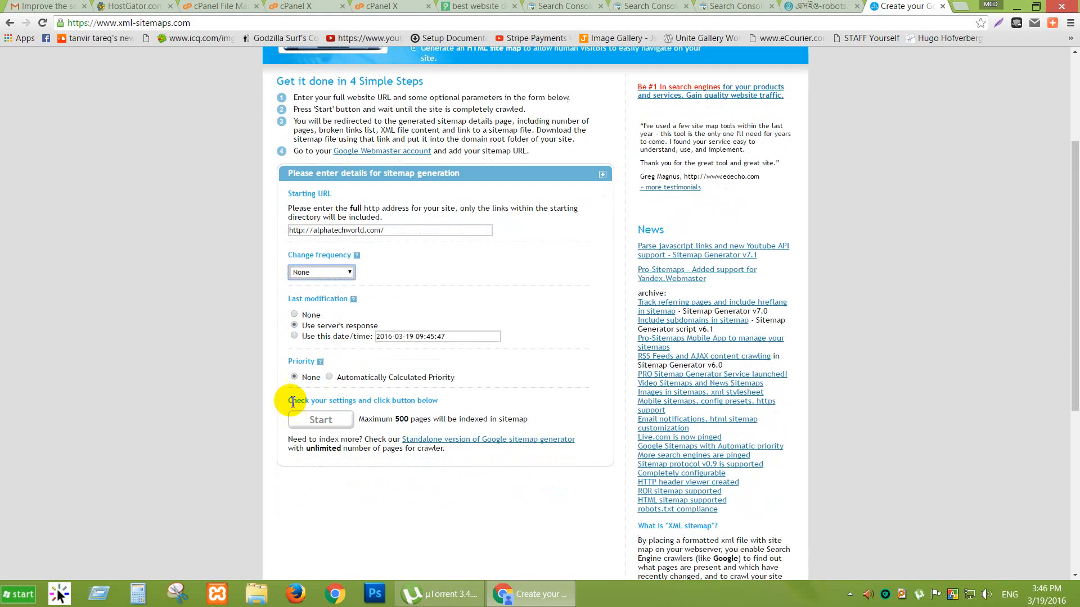
{"action": "left_click", "coordinate": [330, 378]}
{"action": "scroll", "coordinate": [337, 374], "scroll_direction": "down", "scroll_amount": 1}
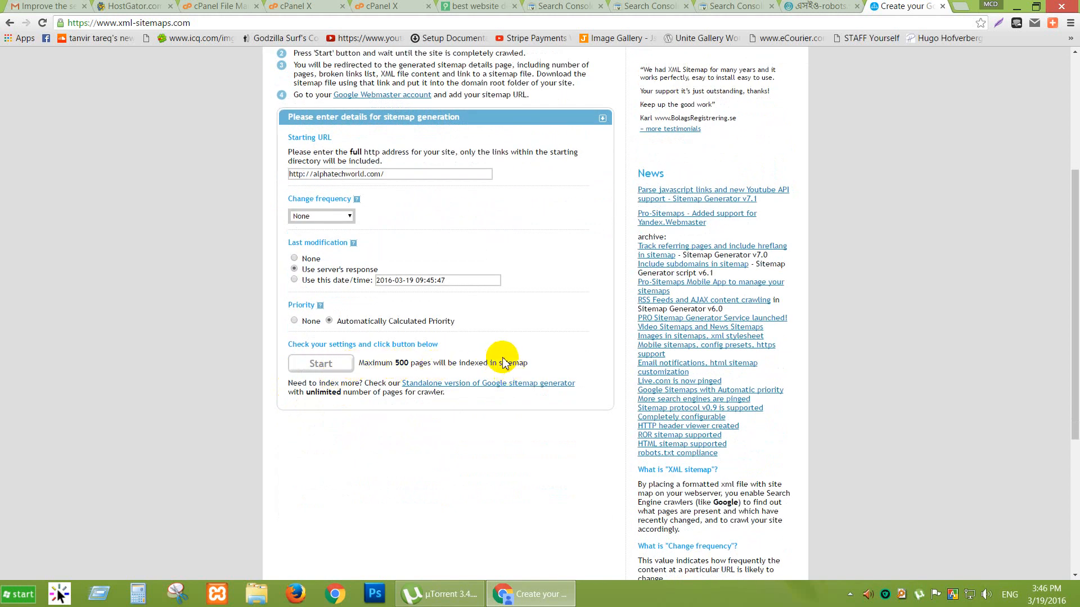
{"action": "left_click", "coordinate": [317, 366]}
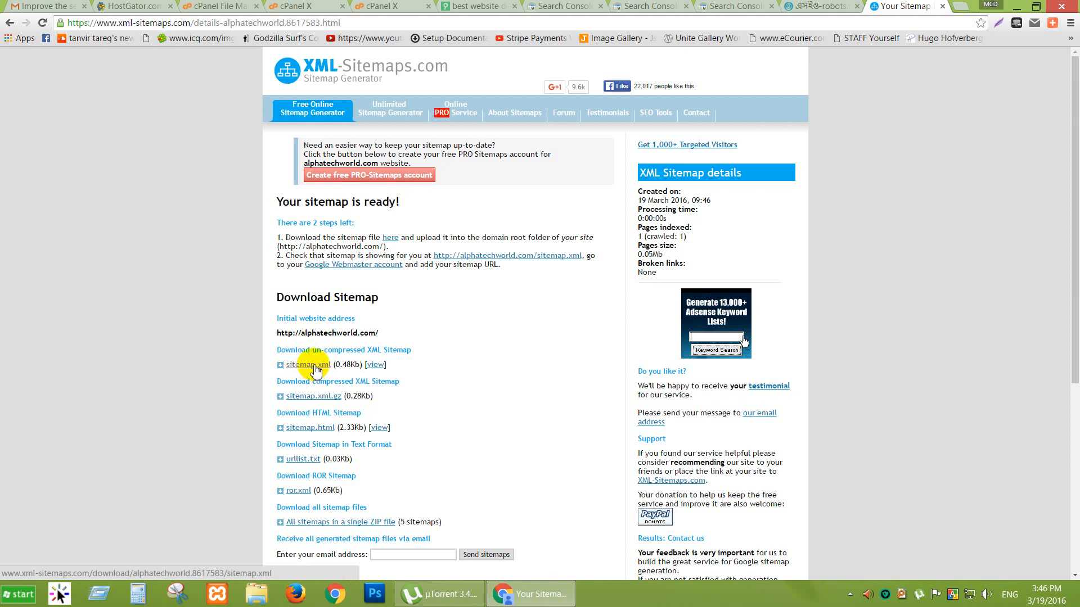
On Search Console's Sitemaps page, begin adding a sitemap and focus its address field.
{"action": "left_click", "coordinate": [565, 6]}
{"action": "left_click", "coordinate": [658, 5]}
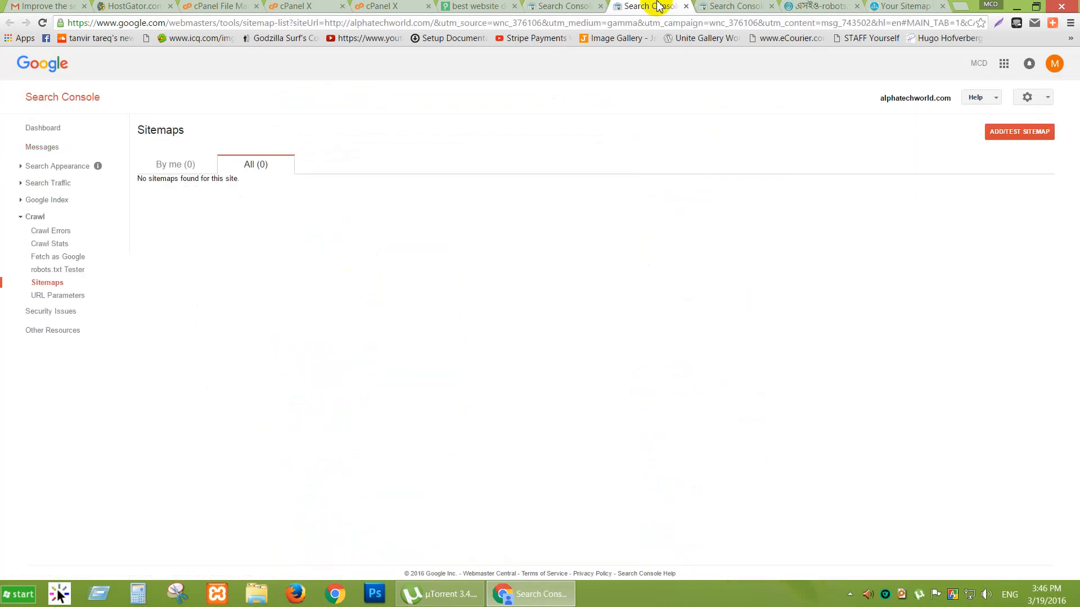
{"action": "left_click", "coordinate": [1019, 135]}
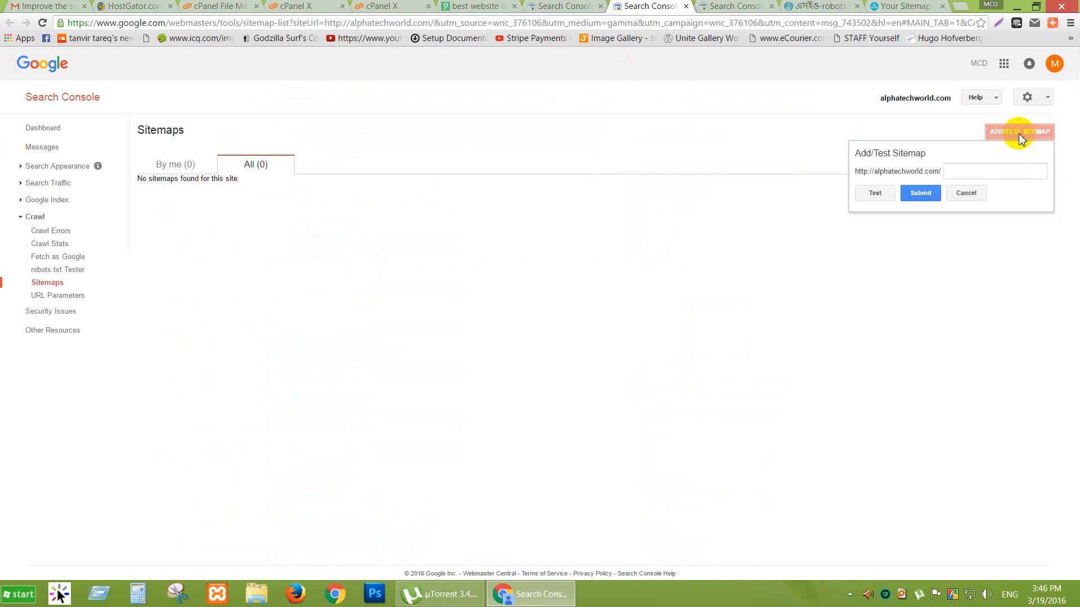
{"action": "left_click", "coordinate": [980, 177]}
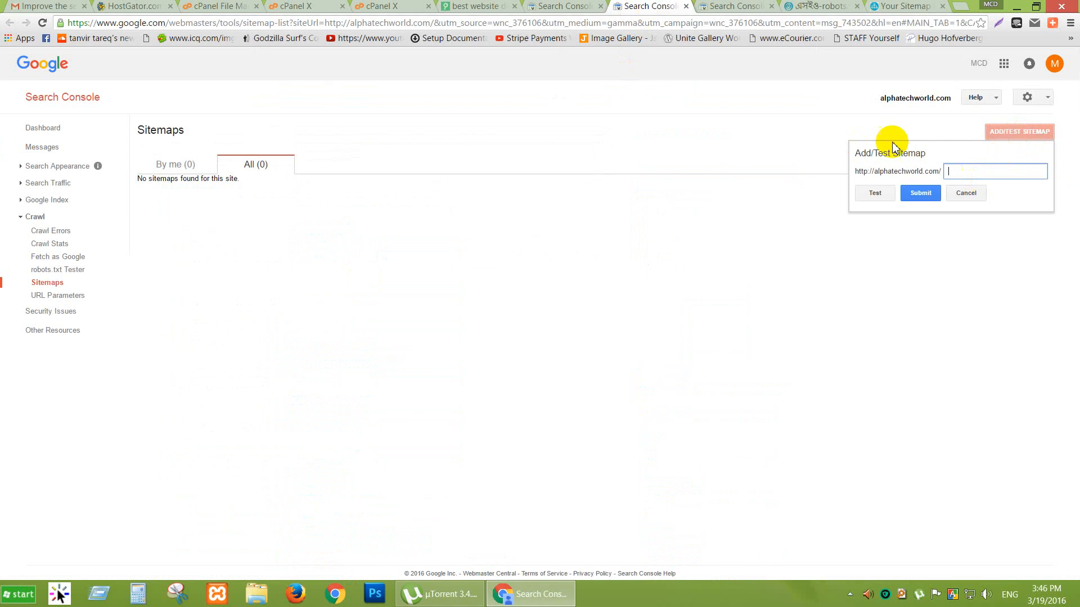
Go back to the generated sitemap download page, then to the cPanel file listing.
{"action": "left_click", "coordinate": [815, 7]}
{"action": "left_click", "coordinate": [893, 7]}
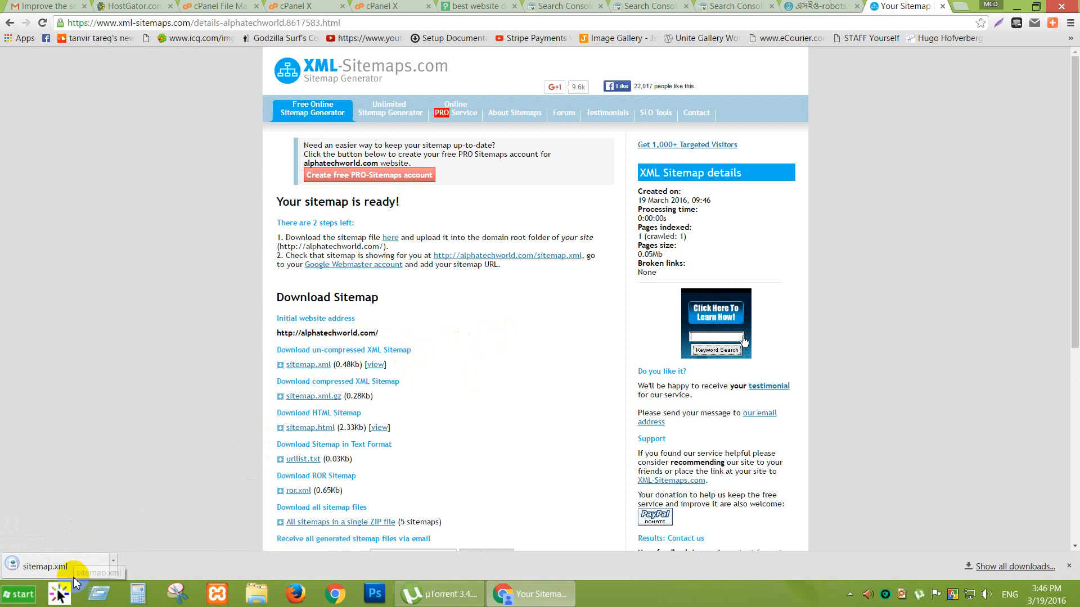
{"action": "left_click", "coordinate": [209, 7]}
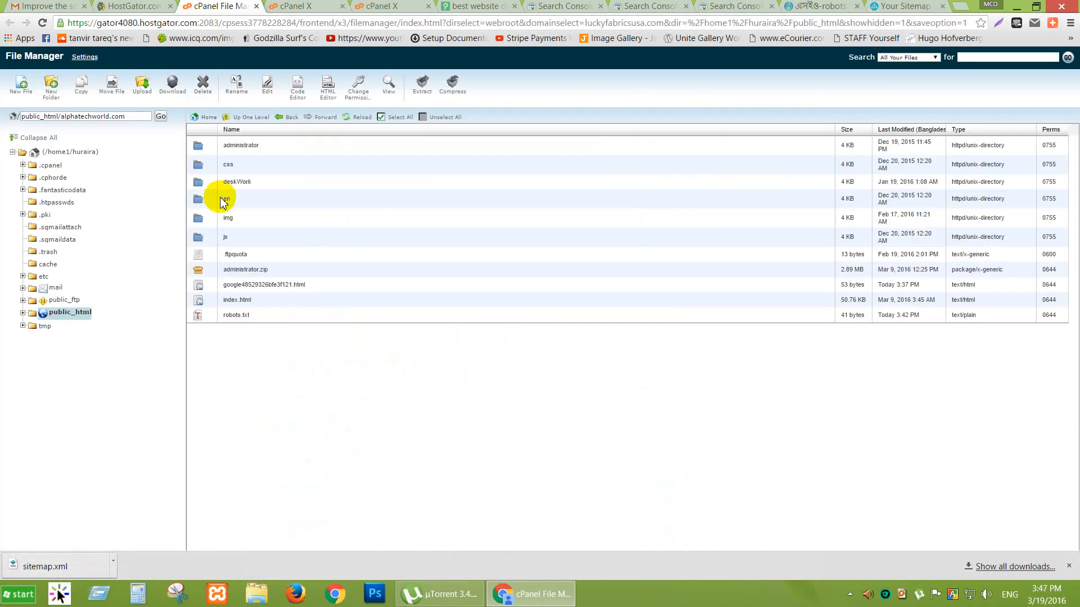
Open the File Manager upload page and close the duplicate upload tabs.
{"action": "left_click", "coordinate": [141, 87]}
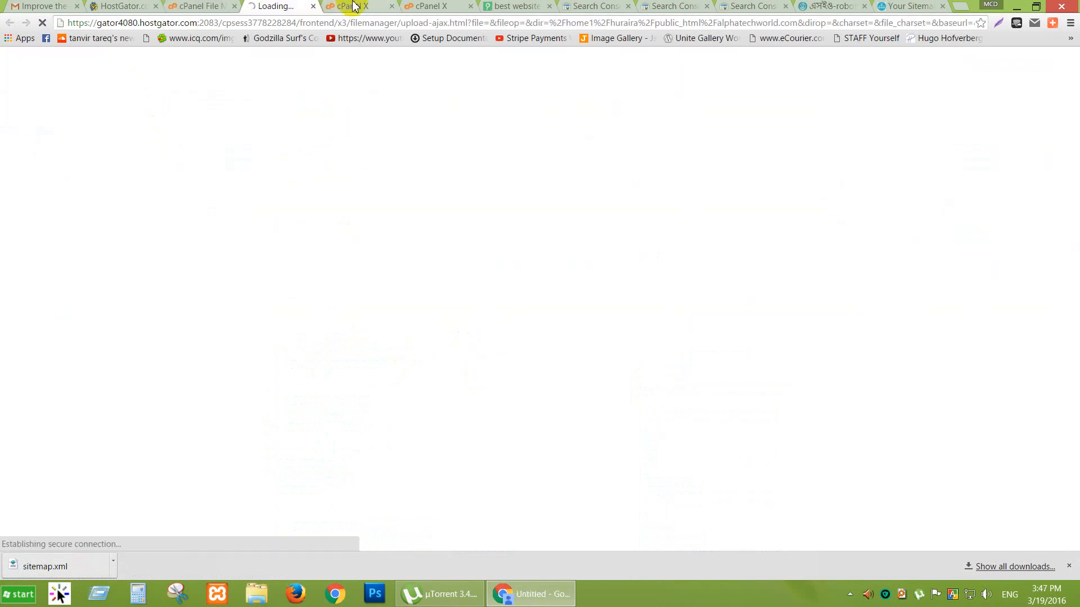
{"action": "left_click", "coordinate": [365, 7]}
{"action": "left_click_drag", "start_coordinate": [387, 6], "coordinate": [394, 8]}
{"action": "left_click", "coordinate": [393, 7]}
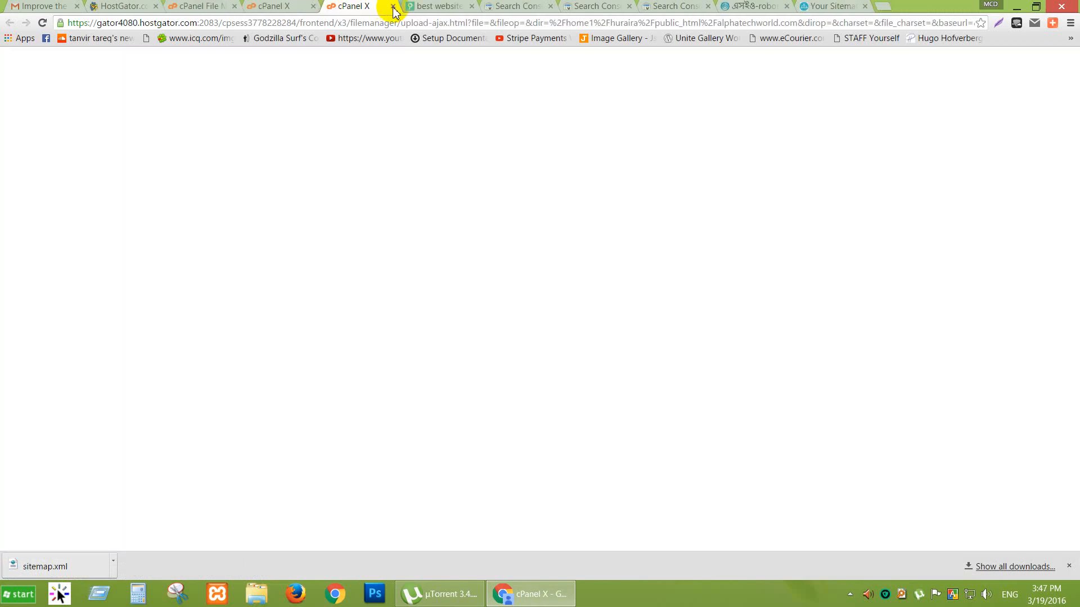
{"action": "left_click", "coordinate": [392, 7]}
{"action": "left_click", "coordinate": [288, 8]}
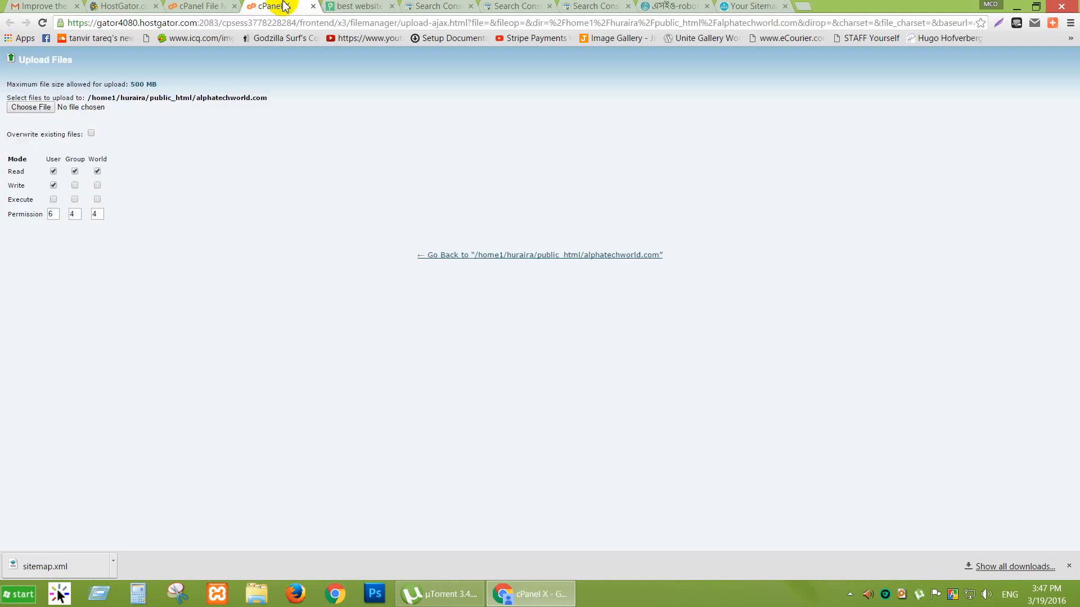
Upload sitemap.xml from the Downloads folder into the alphatechworld.com folder.
{"action": "left_click", "coordinate": [29, 107]}
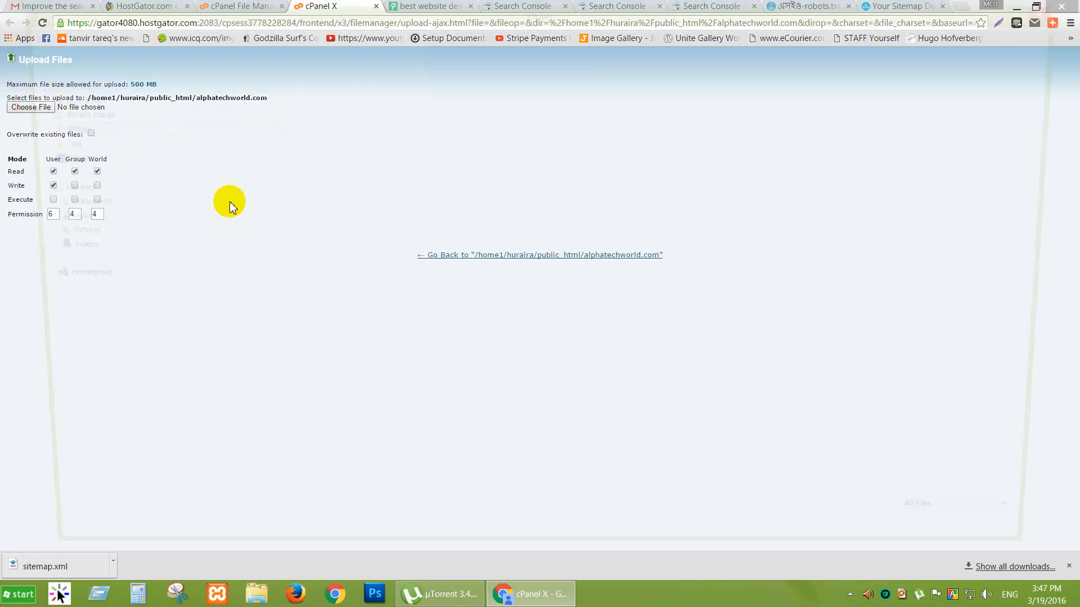
{"action": "left_click", "coordinate": [509, 306]}
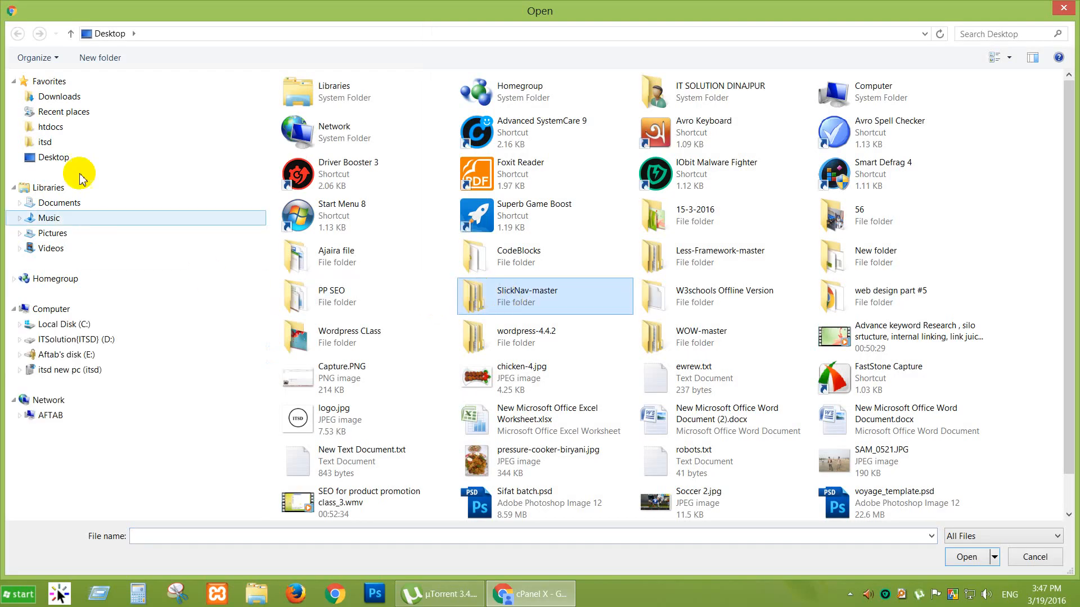
{"action": "left_click", "coordinate": [62, 98]}
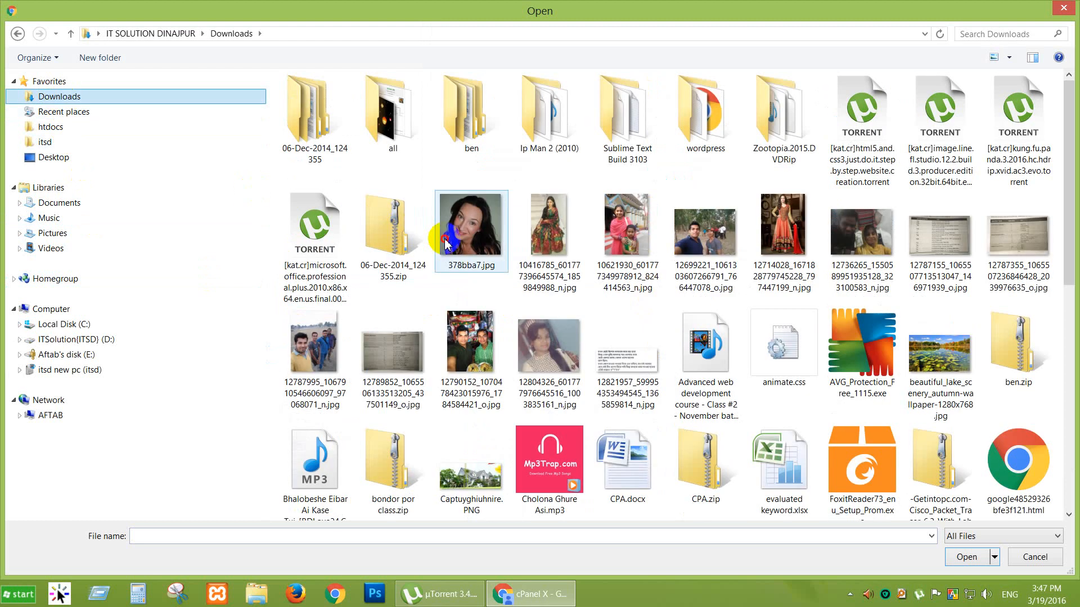
{"action": "left_click", "coordinate": [450, 239]}
{"action": "scroll", "coordinate": [450, 239], "scroll_direction": "down", "scroll_amount": 10}
{"action": "left_click", "coordinate": [393, 348]}
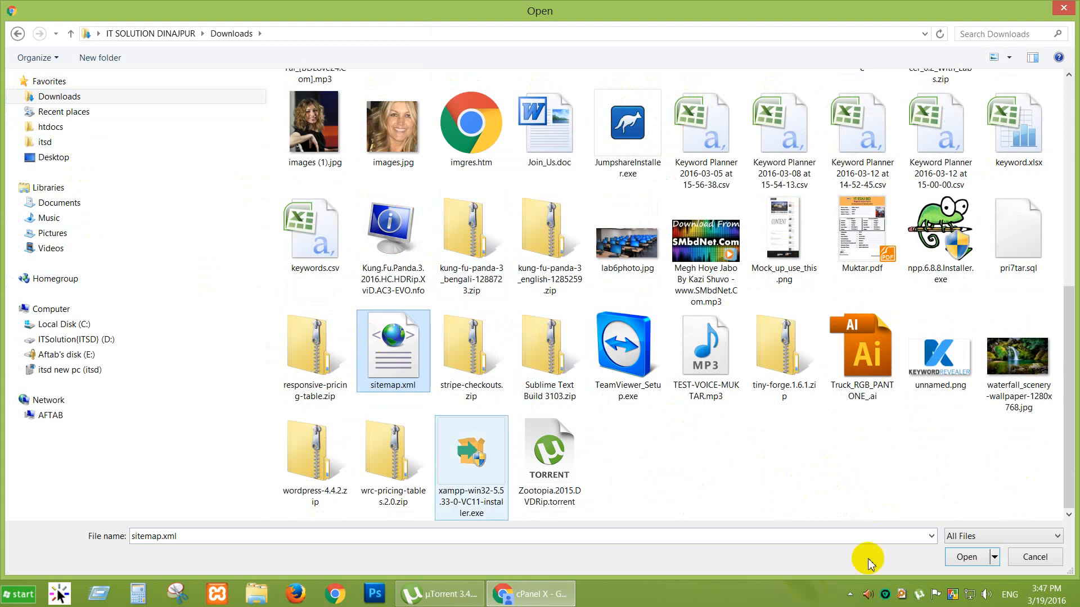
{"action": "left_click", "coordinate": [965, 557]}
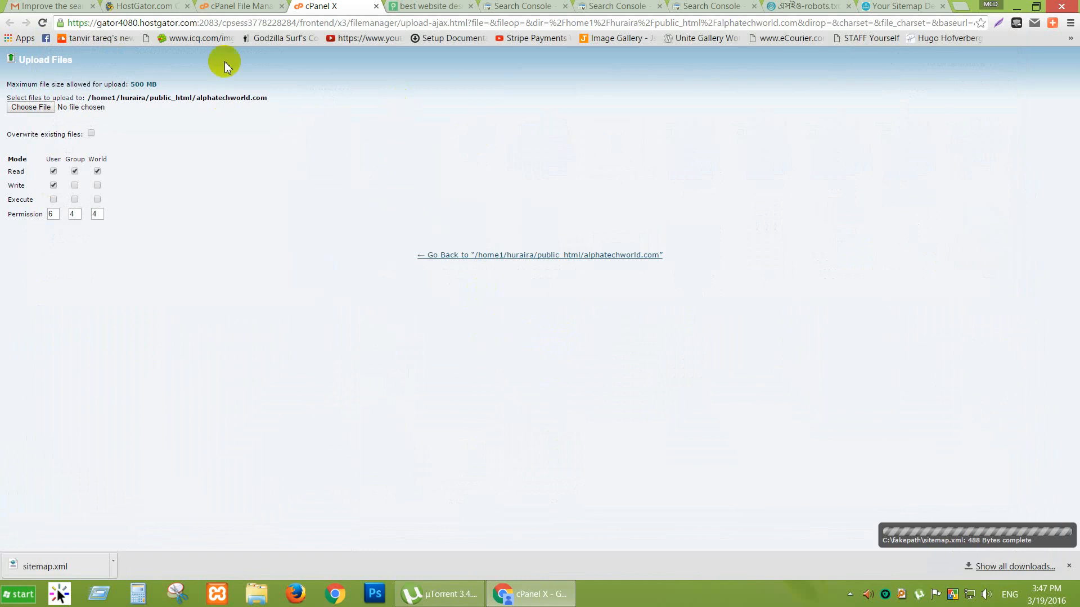
Reload the file listing to show the 488-byte sitemap.xml, then close the upload tab.
{"action": "left_click", "coordinate": [237, 8]}
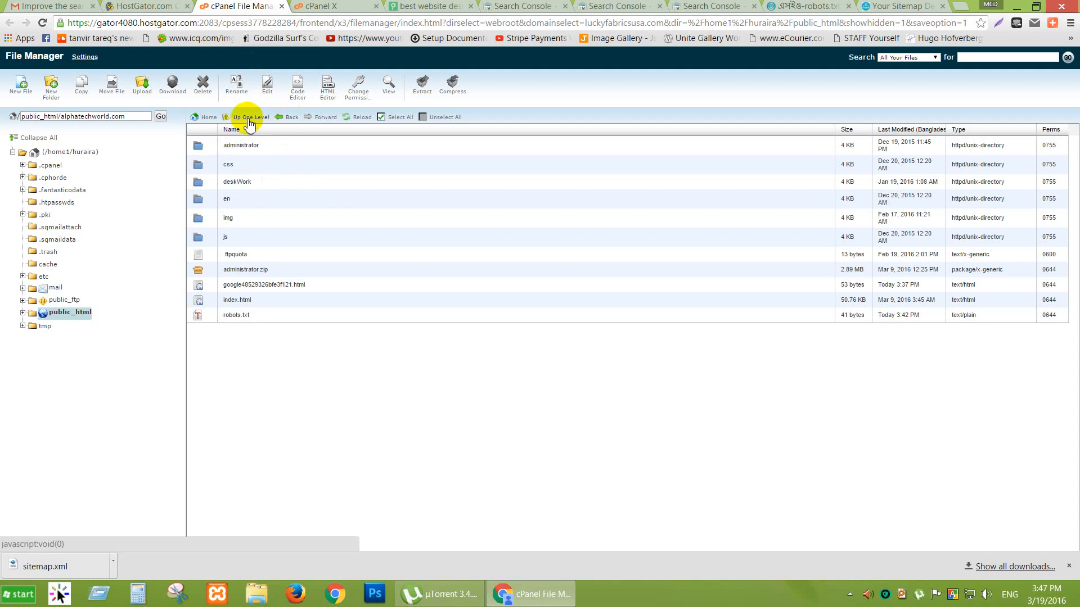
{"action": "left_click", "coordinate": [356, 117]}
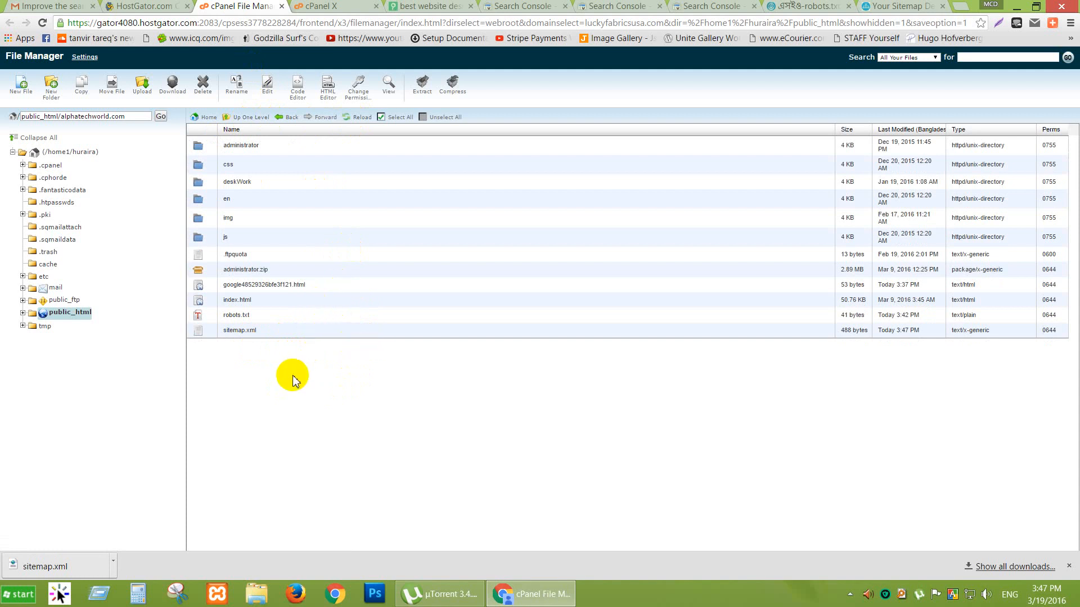
{"action": "left_click", "coordinate": [353, 6]}
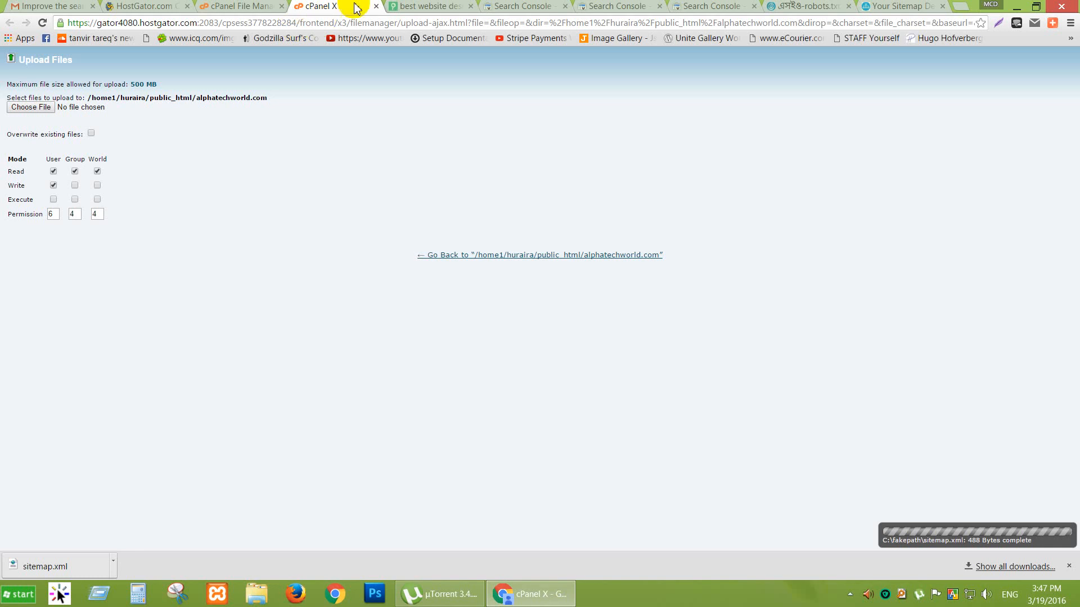
{"action": "left_click", "coordinate": [374, 7]}
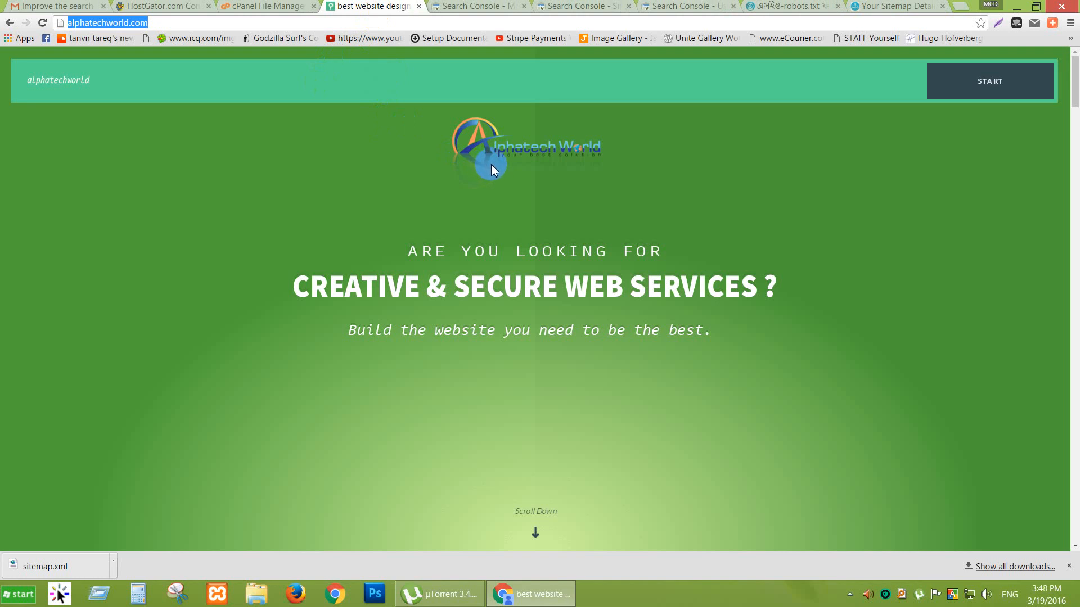
Check the uploaded sitemap.xml, then enter sitemap.xml in Add/Test Sitemap and run the test.
{"action": "left_click", "coordinate": [477, 7]}
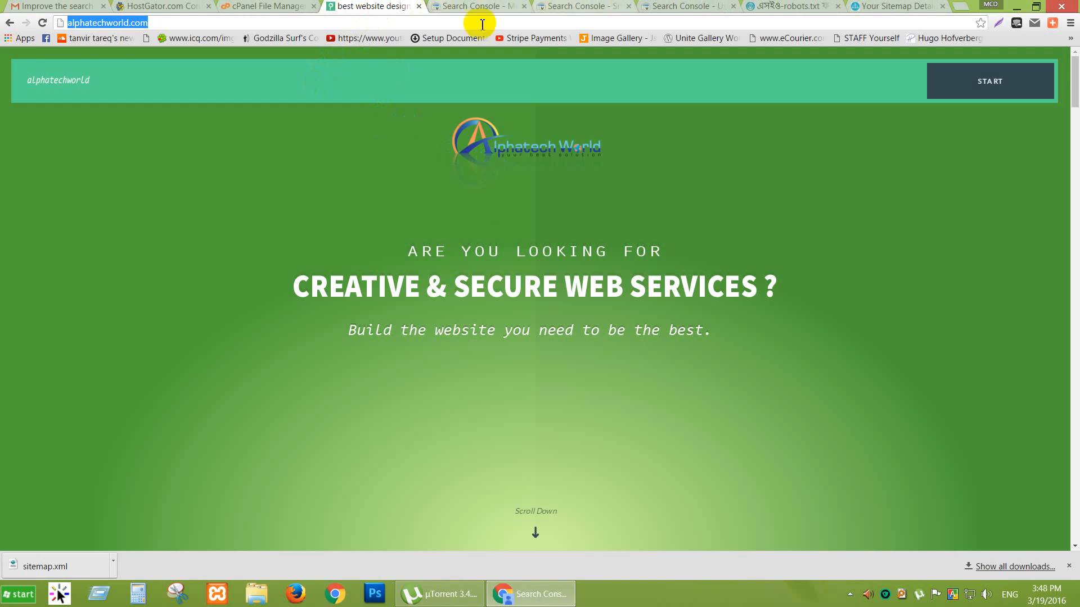
{"action": "left_click", "coordinate": [596, 7]}
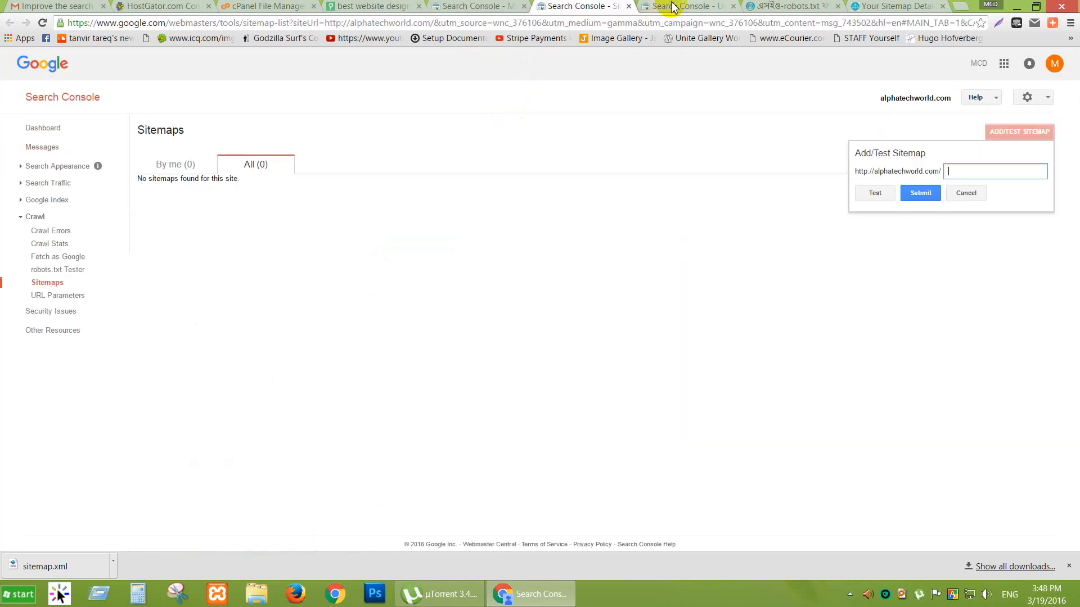
{"action": "left_click", "coordinate": [286, 7]}
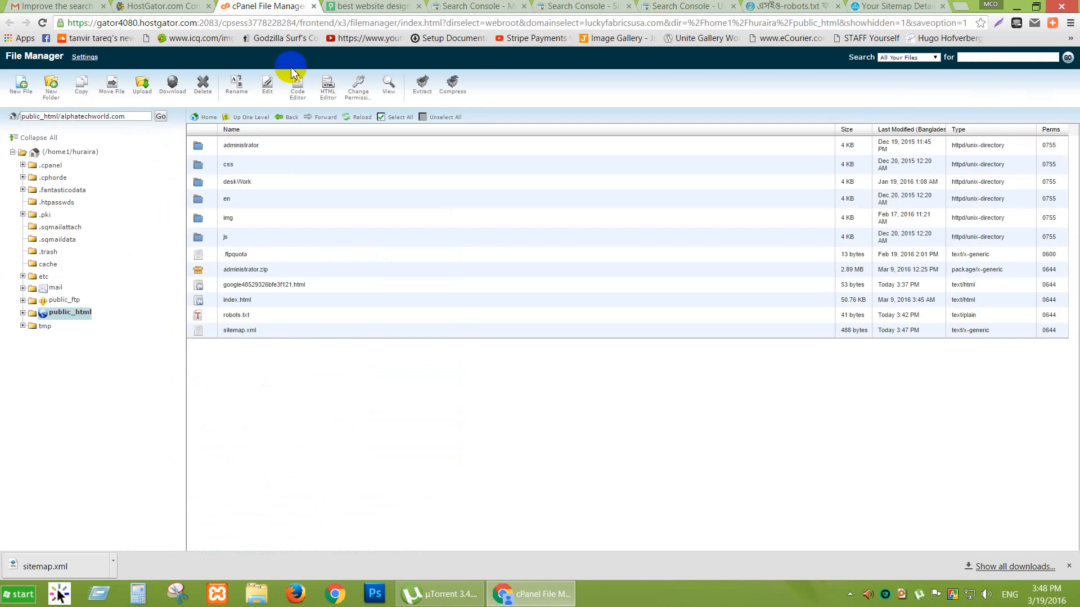
{"action": "left_click", "coordinate": [262, 333]}
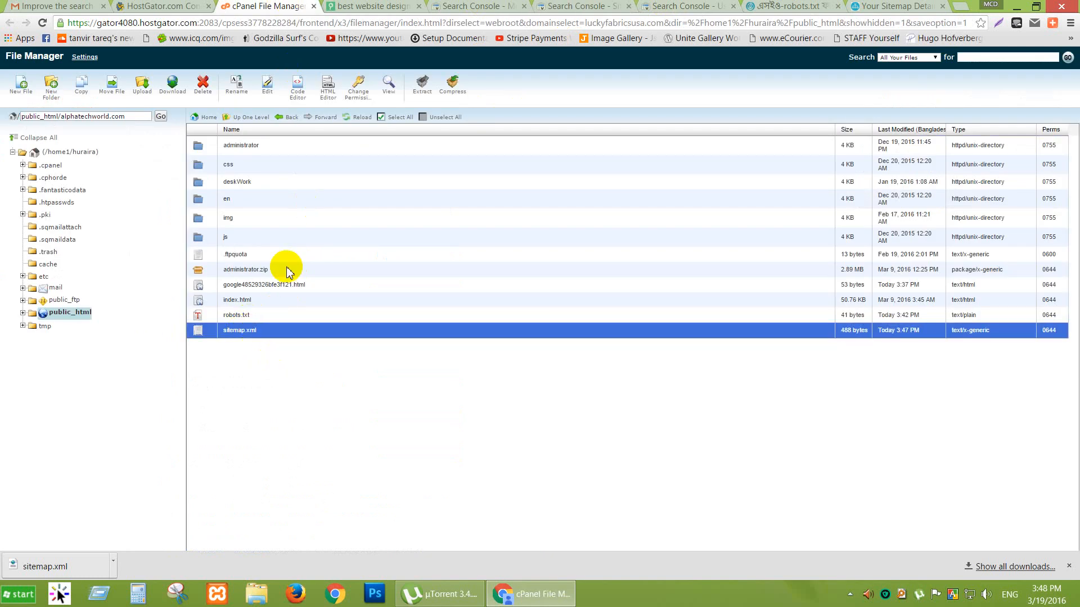
{"action": "left_click", "coordinate": [669, 7]}
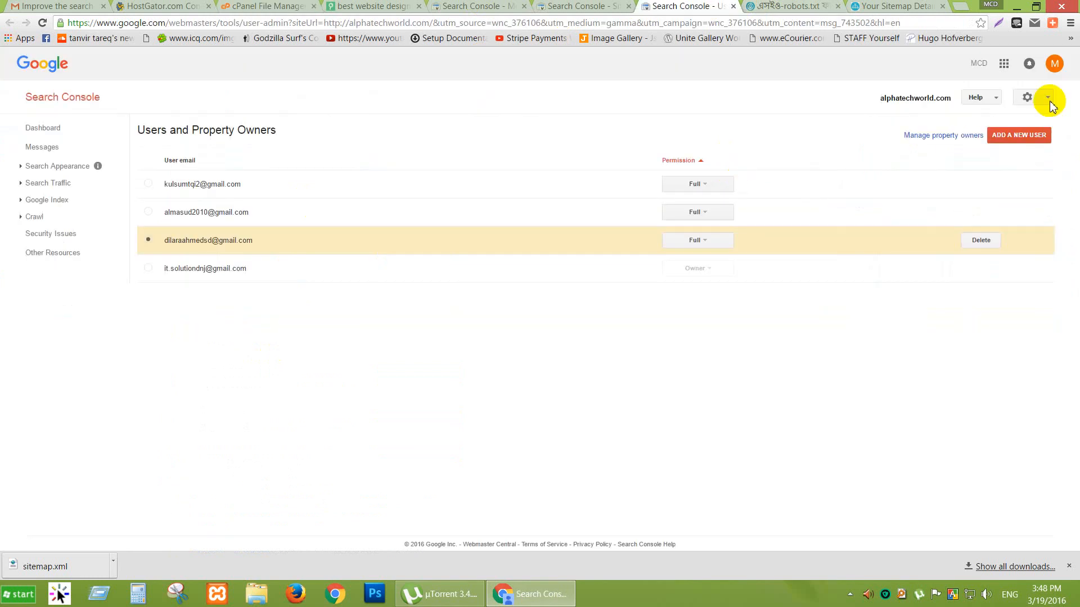
{"action": "left_click", "coordinate": [877, 6]}
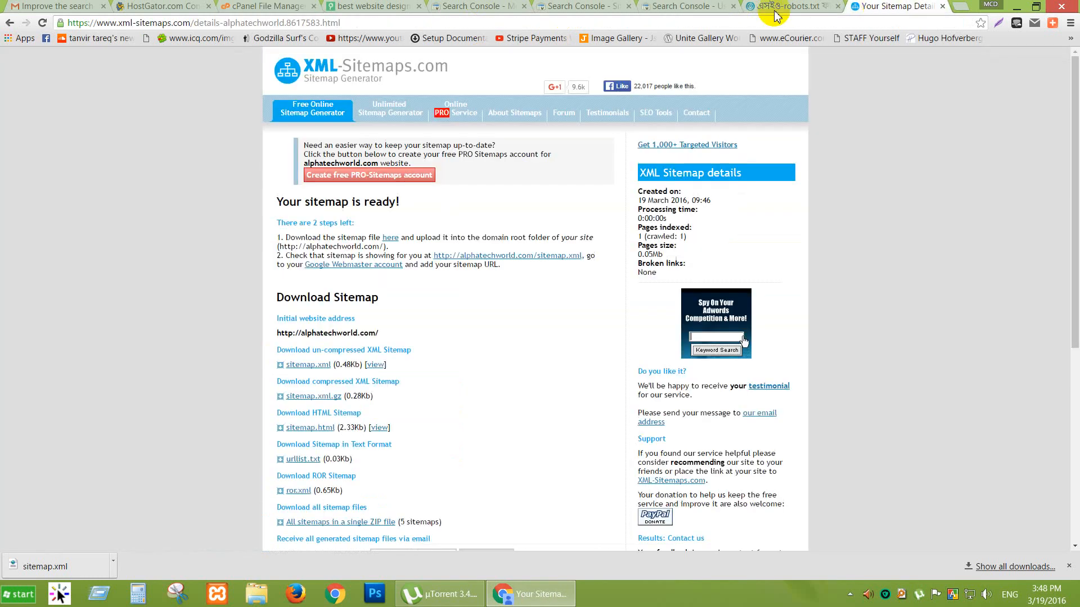
{"action": "left_click", "coordinate": [585, 7]}
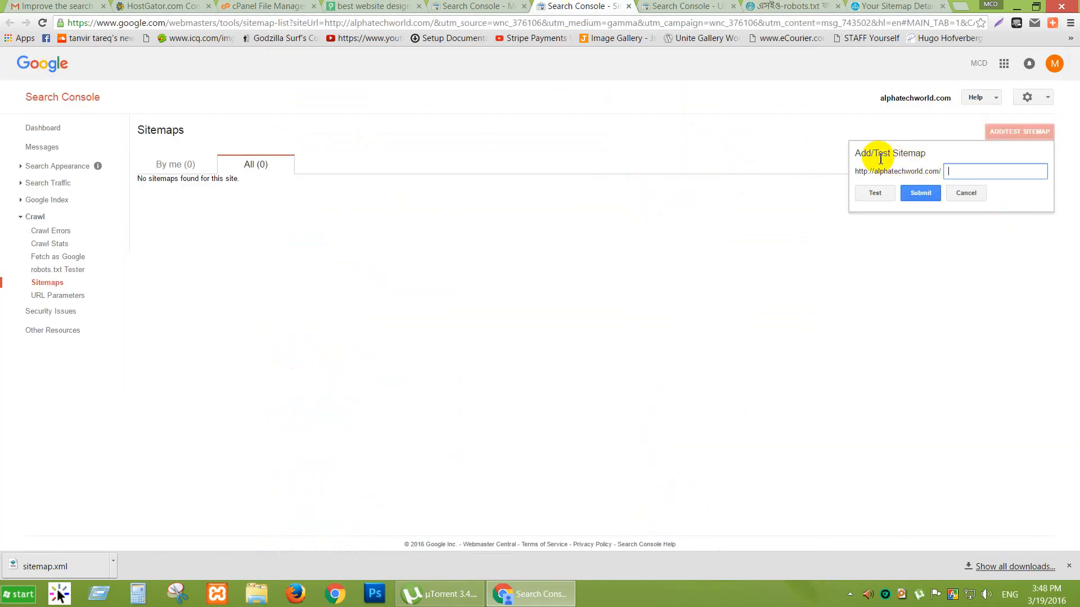
{"action": "left_click", "coordinate": [962, 169]}
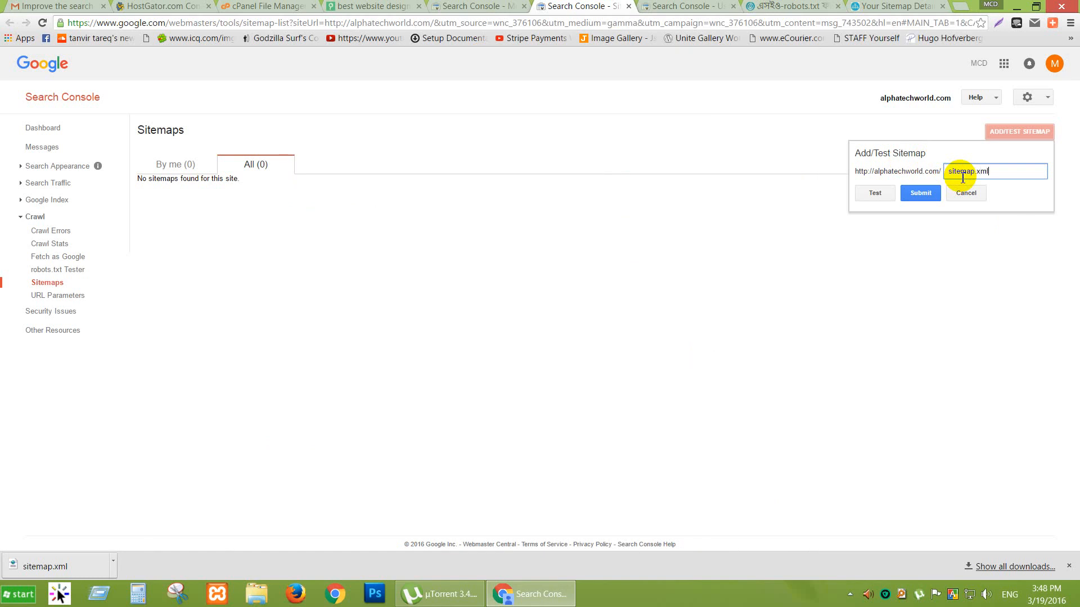
{"action": "left_click", "coordinate": [875, 194]}
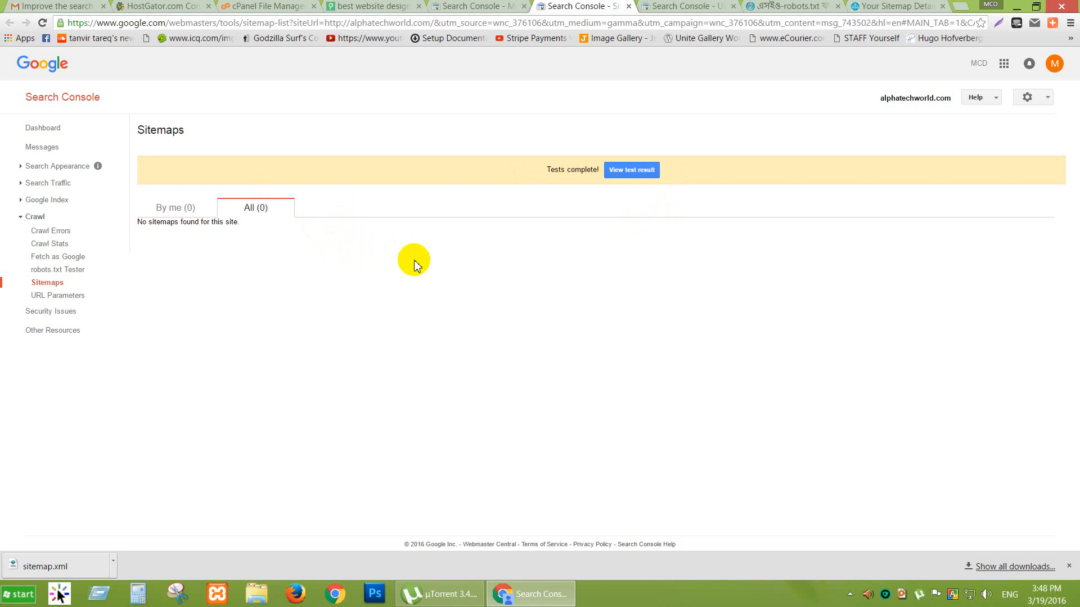
Review the sitemap test results: no errors, 1 web page submitted.
{"action": "left_click", "coordinate": [632, 170]}
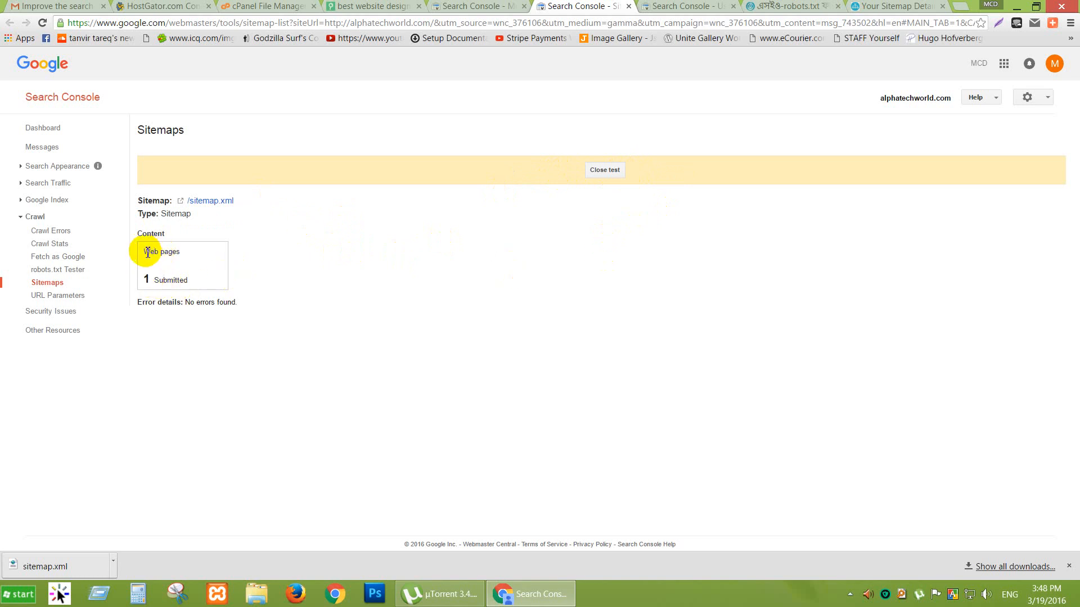
{"action": "left_click_drag", "start_coordinate": [147, 251], "coordinate": [193, 271]}
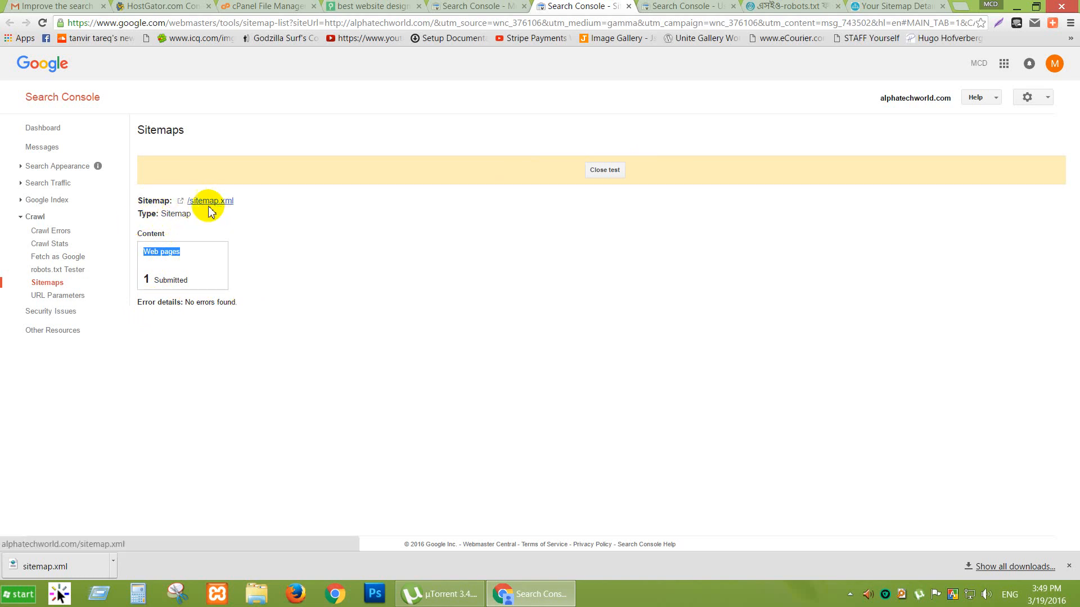
{"action": "left_click", "coordinate": [464, 6]}
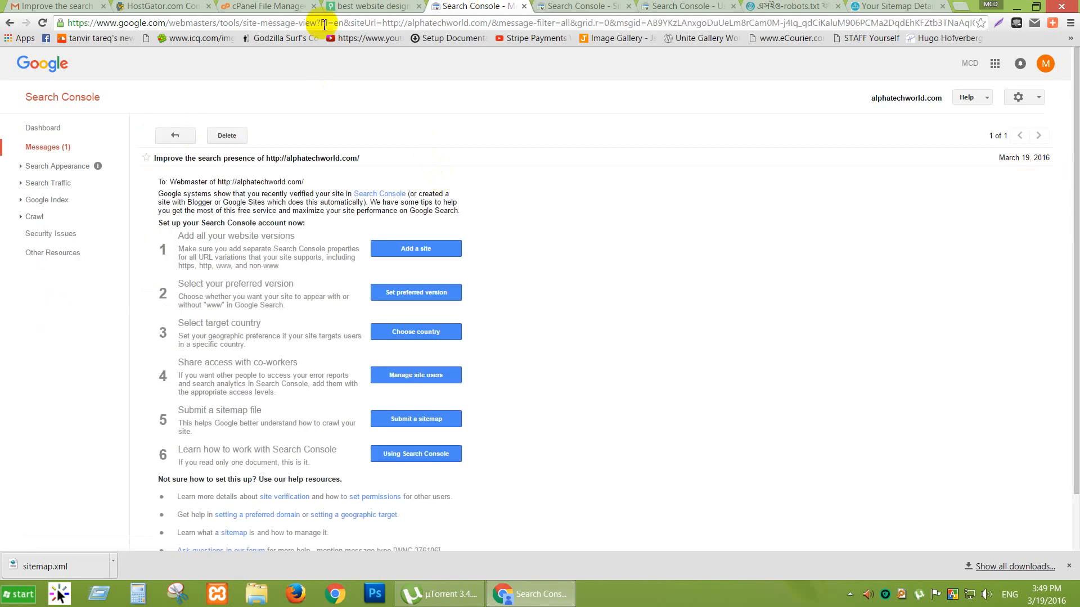
{"action": "left_click", "coordinate": [570, 7]}
Close the robots.txt tutorial and sitemap details tabs, leaving Users and Property Owners showing.
{"action": "left_click", "coordinate": [669, 6]}
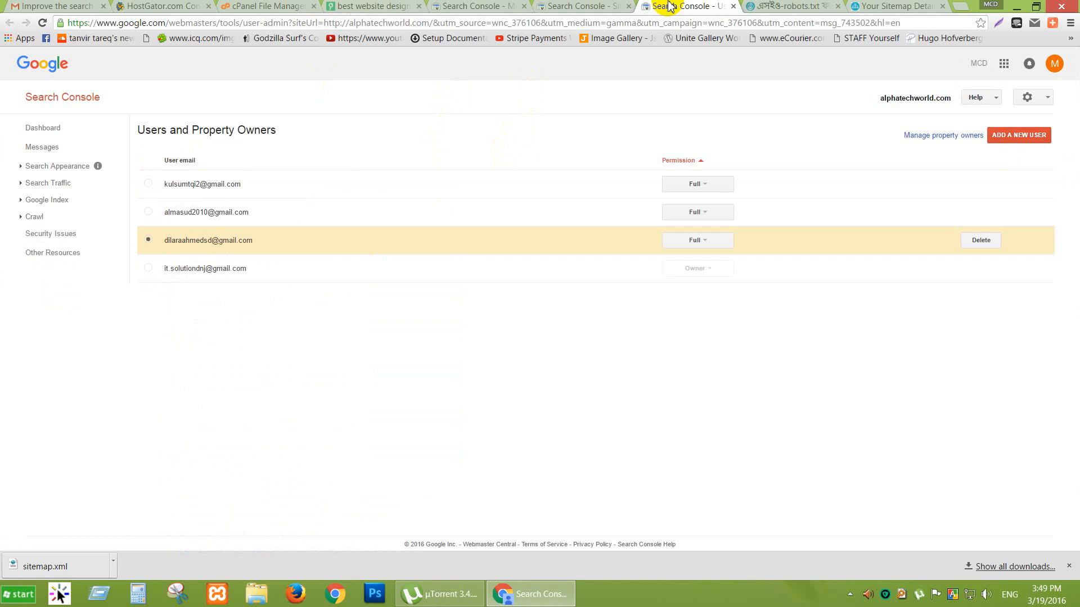
{"action": "left_click", "coordinate": [768, 7]}
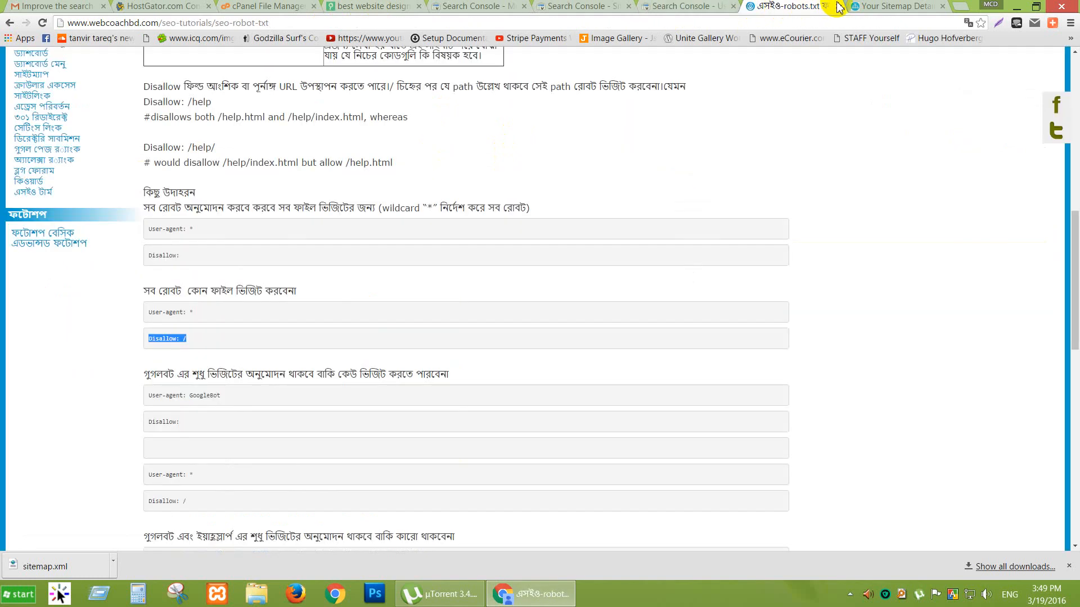
{"action": "left_click", "coordinate": [841, 7]}
{"action": "left_click", "coordinate": [819, 6]}
{"action": "left_click", "coordinate": [819, 7]}
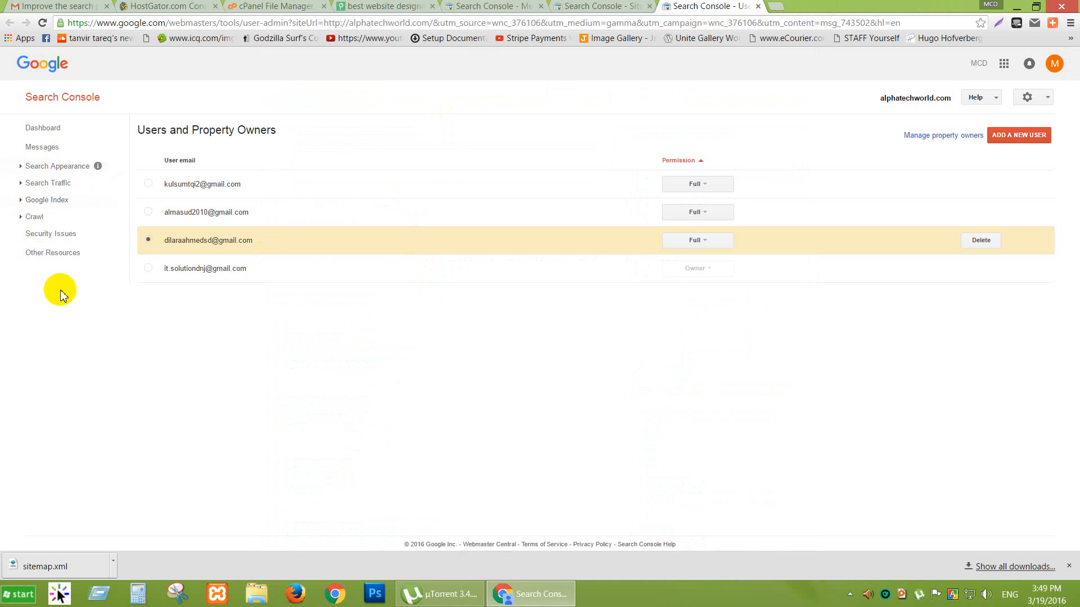
Review the Content Keywords and Internal Links reports for alphatechworld.com.
{"action": "left_click", "coordinate": [49, 202]}
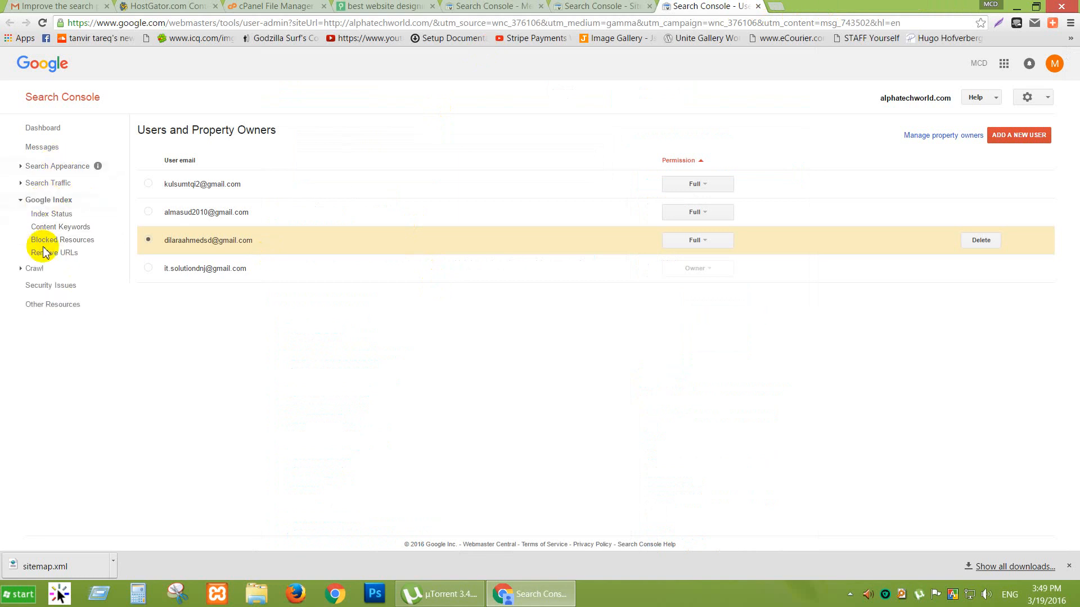
{"action": "left_click", "coordinate": [77, 226]}
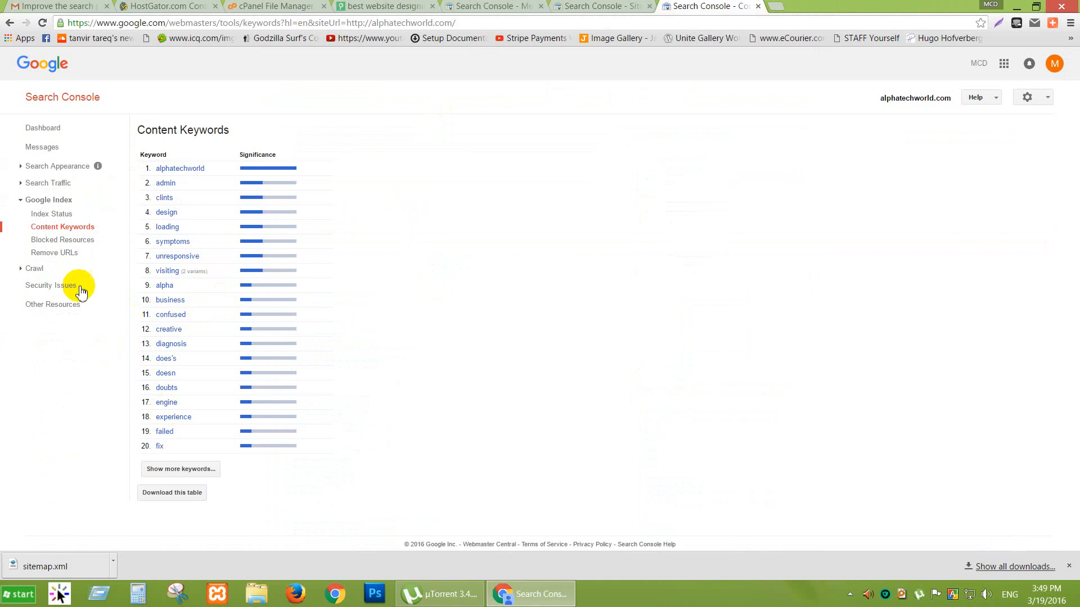
{"action": "left_click", "coordinate": [48, 183]}
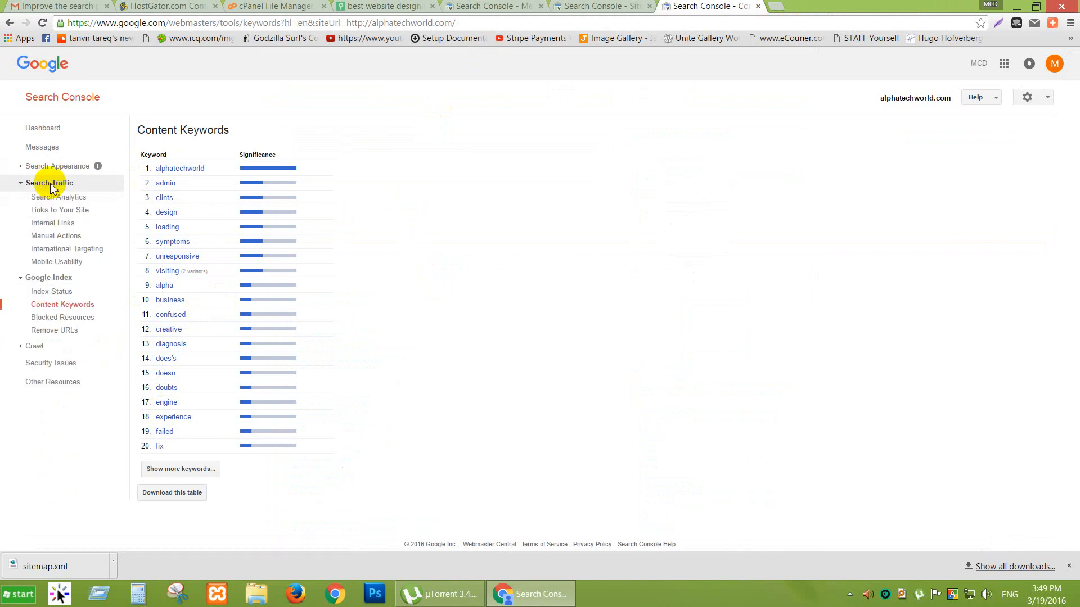
{"action": "left_click", "coordinate": [57, 212]}
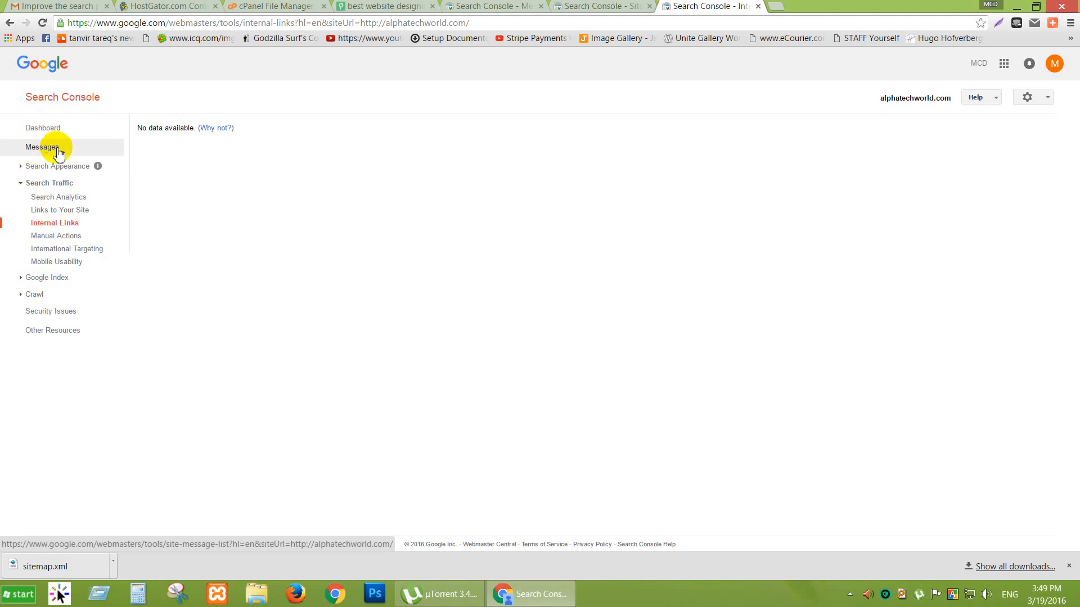
Return to the Search Console dashboard and start a new-tab search for 'google analytics'.
{"action": "left_click", "coordinate": [54, 129]}
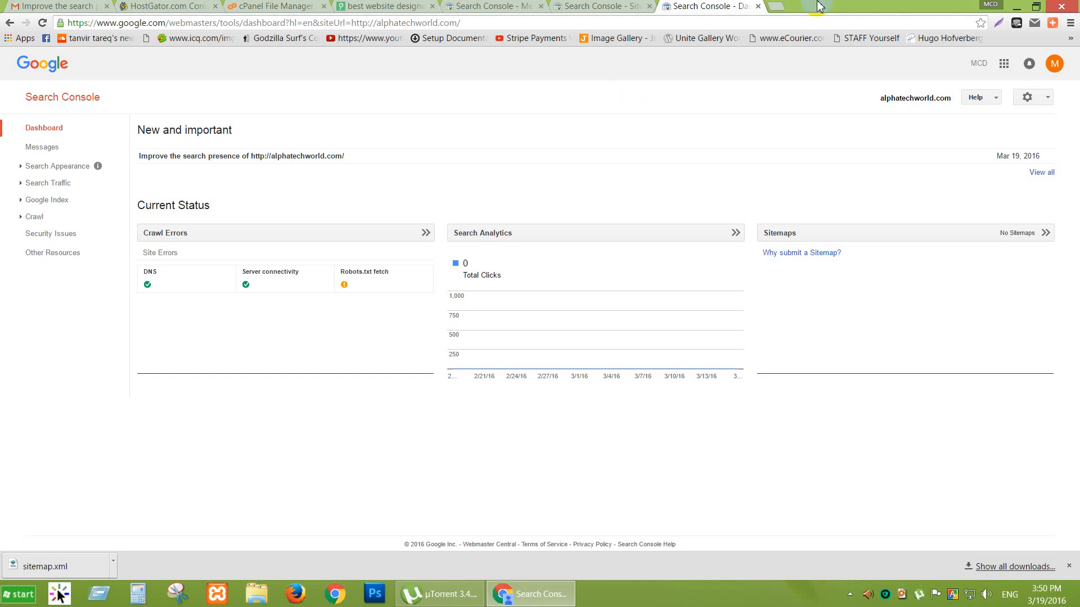
{"action": "left_click", "coordinate": [779, 9]}
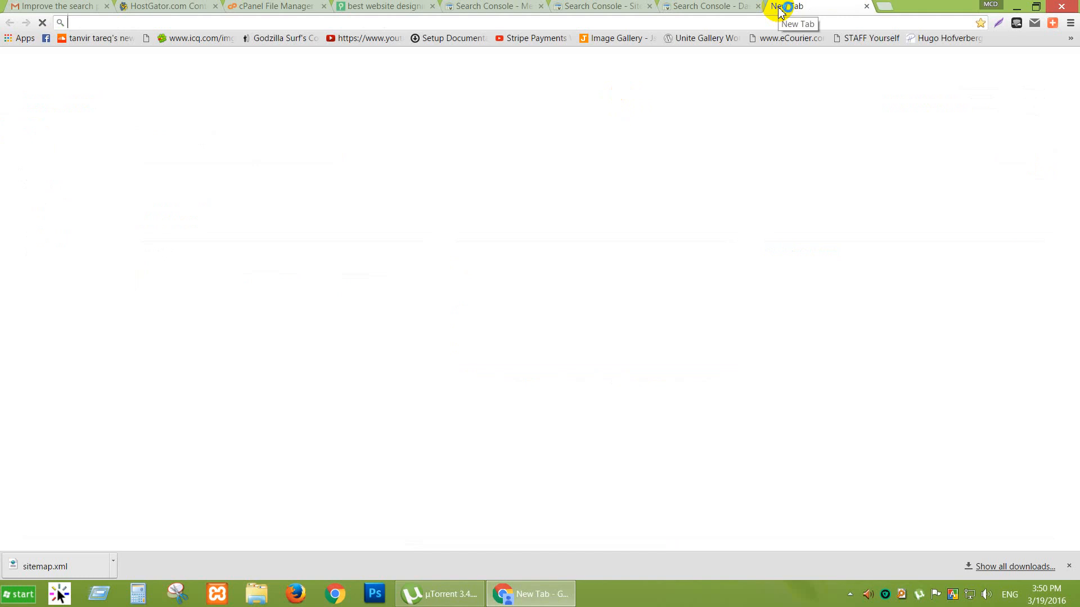
{"action": "type", "text": "google analytic"}
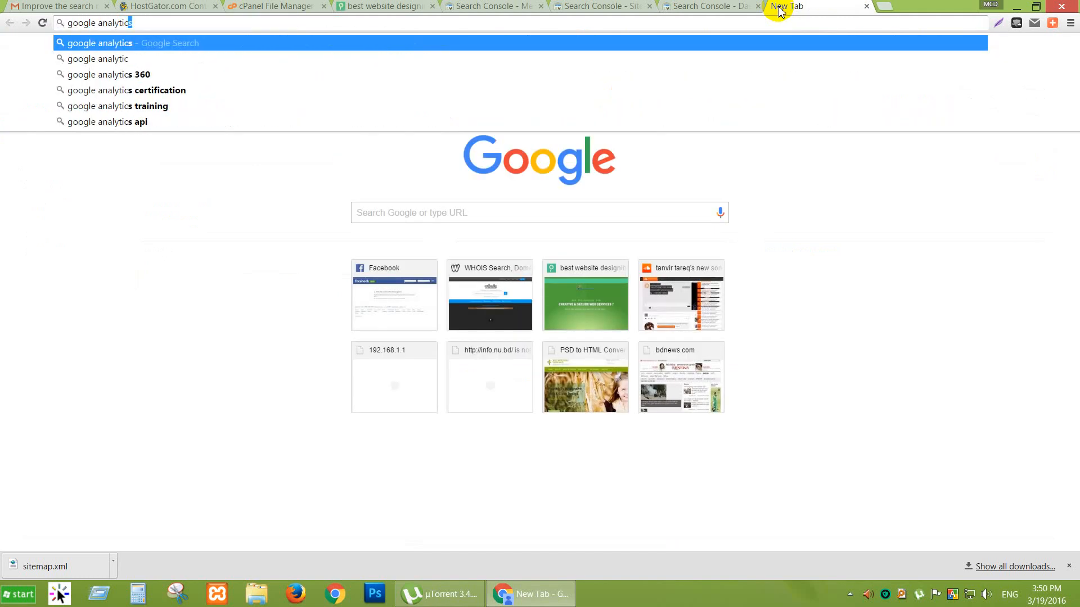
{"action": "type", "text": "s"}
Search Google for 'google analytics', open the official site and its sign-in options.
{"action": "key", "text": "Return"}
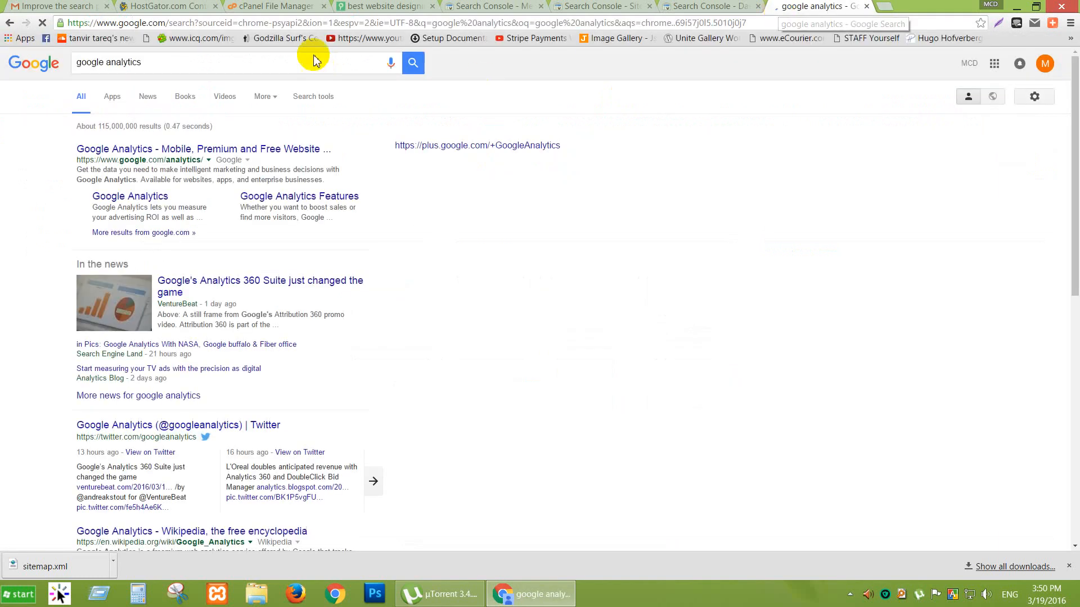
{"action": "left_click", "coordinate": [156, 150]}
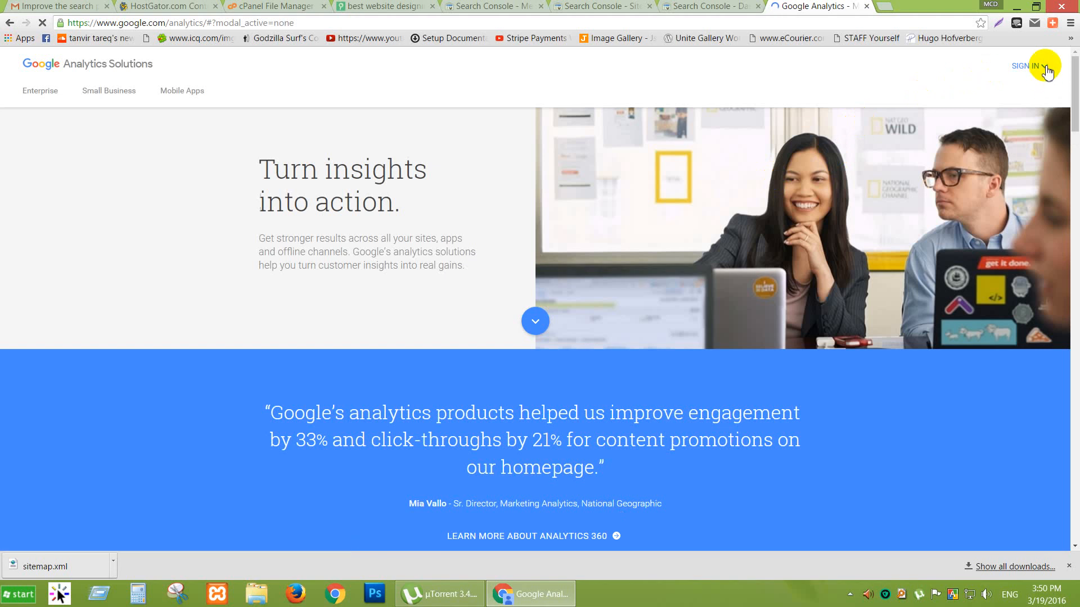
{"action": "left_click", "coordinate": [1044, 67]}
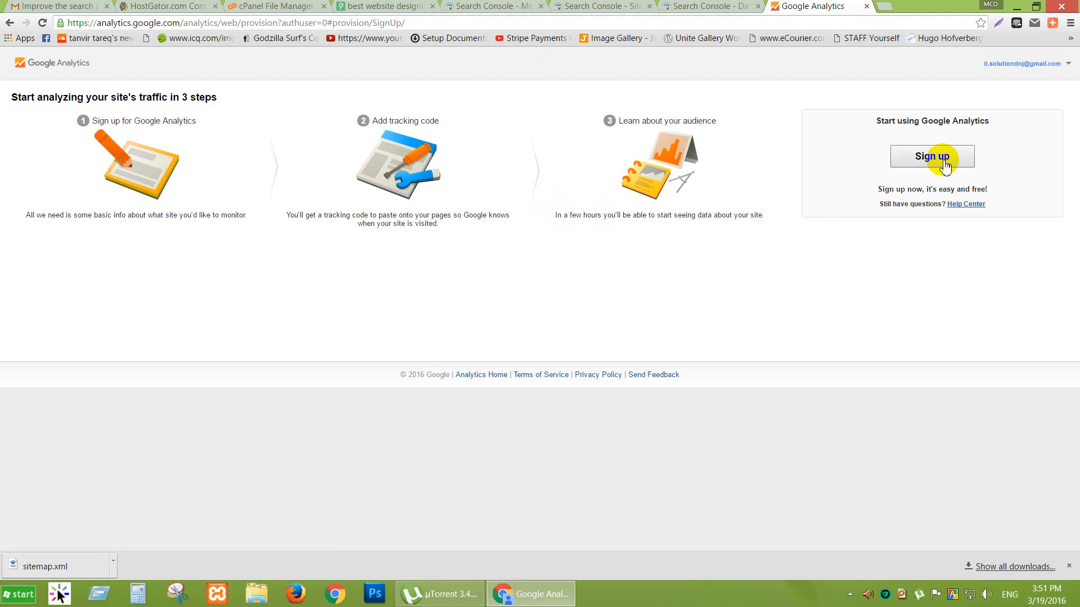
Begin sign-up and enter 'Alpha tech world' as both Account Name and Website Name.
{"action": "left_click", "coordinate": [944, 161]}
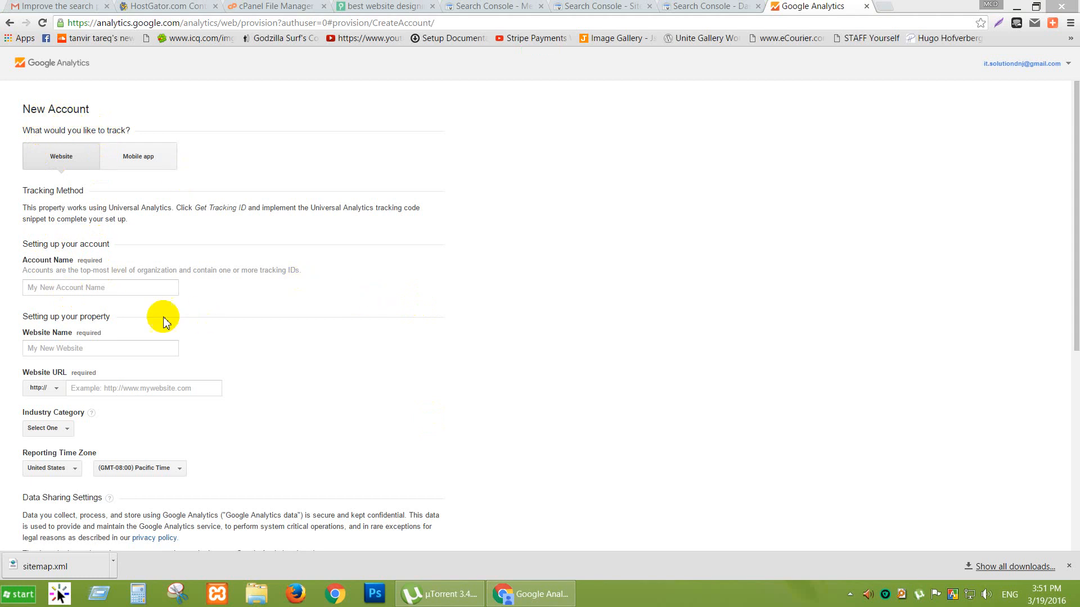
{"action": "left_click", "coordinate": [74, 288]}
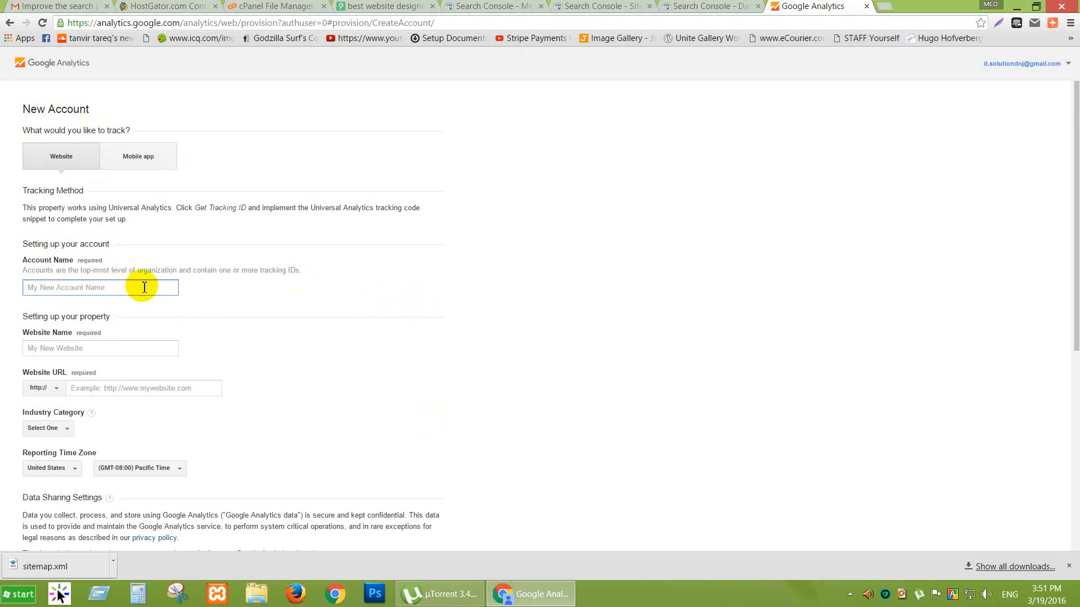
{"action": "type", "text": "Alpha tech world"}
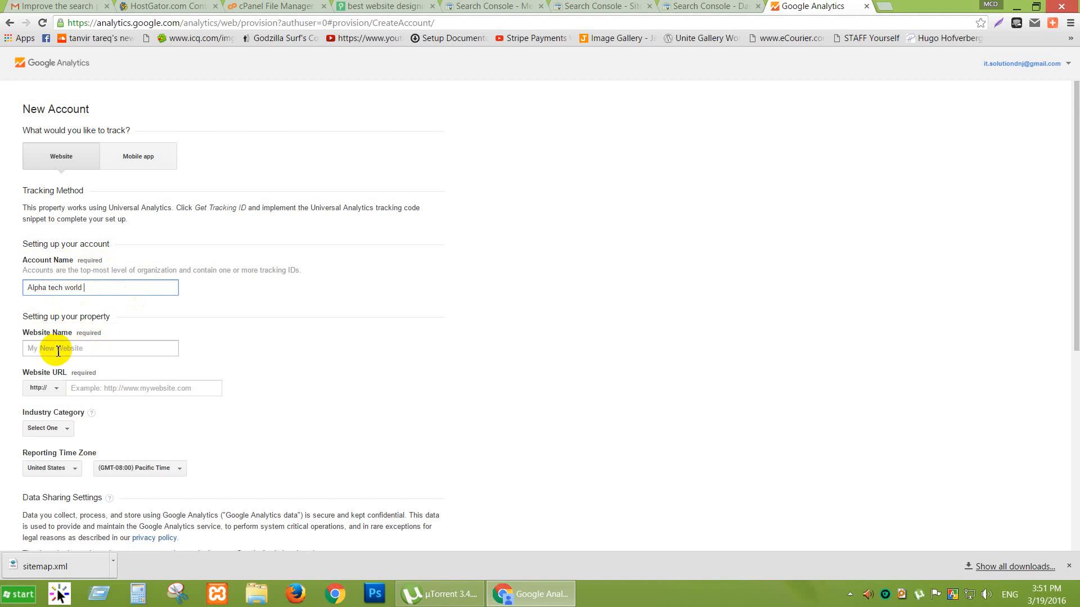
{"action": "left_click_drag", "start_coordinate": [103, 289], "coordinate": [3, 294]}
{"action": "key", "text": "ctrl+c"}
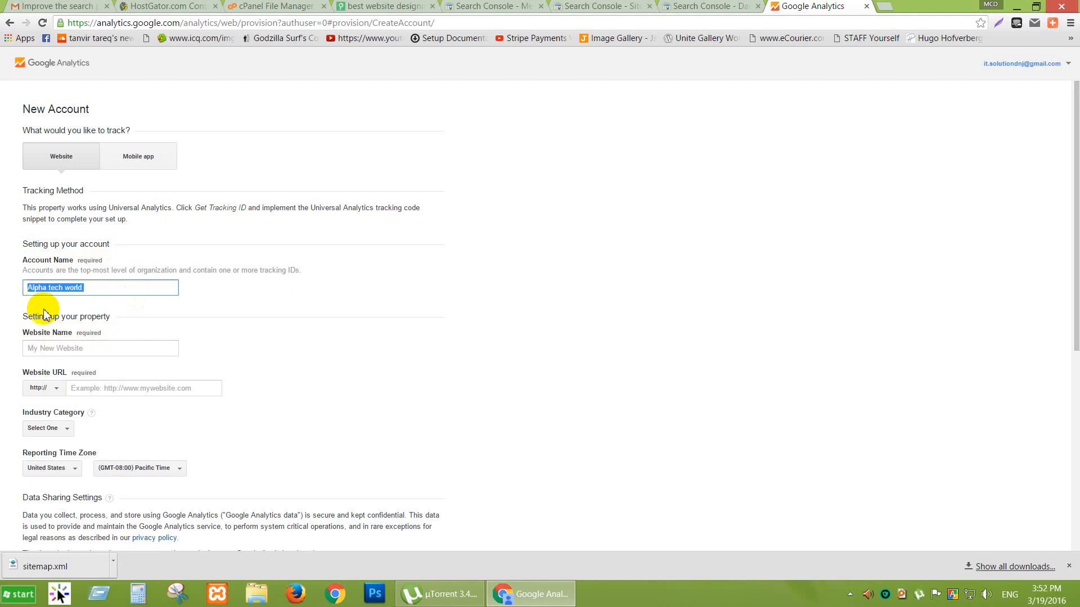
{"action": "left_click", "coordinate": [56, 350]}
{"action": "key", "text": "ctrl+v"}
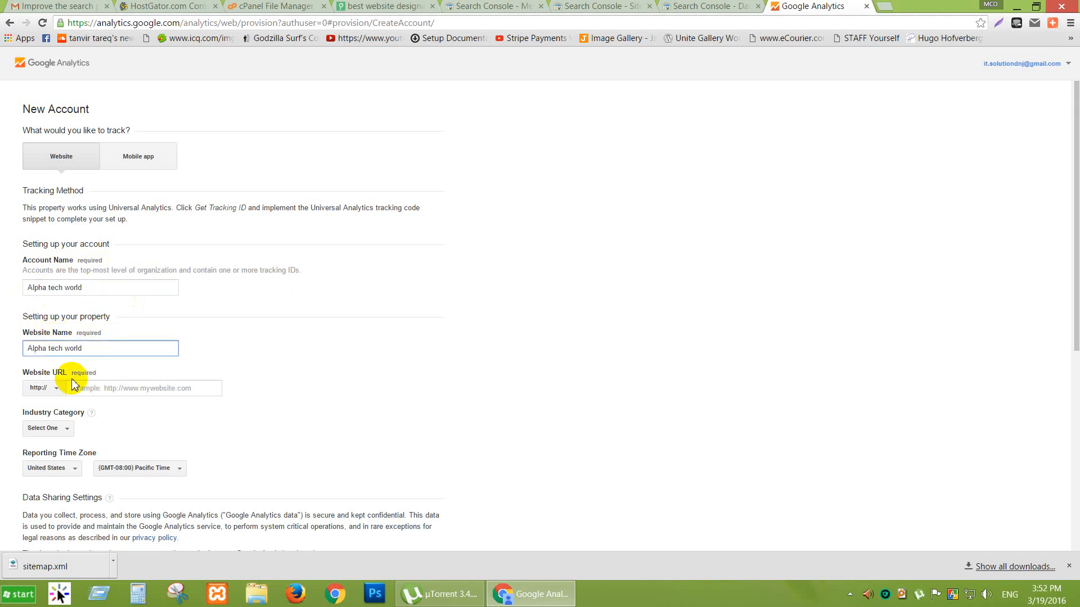
{"action": "left_click", "coordinate": [73, 388]}
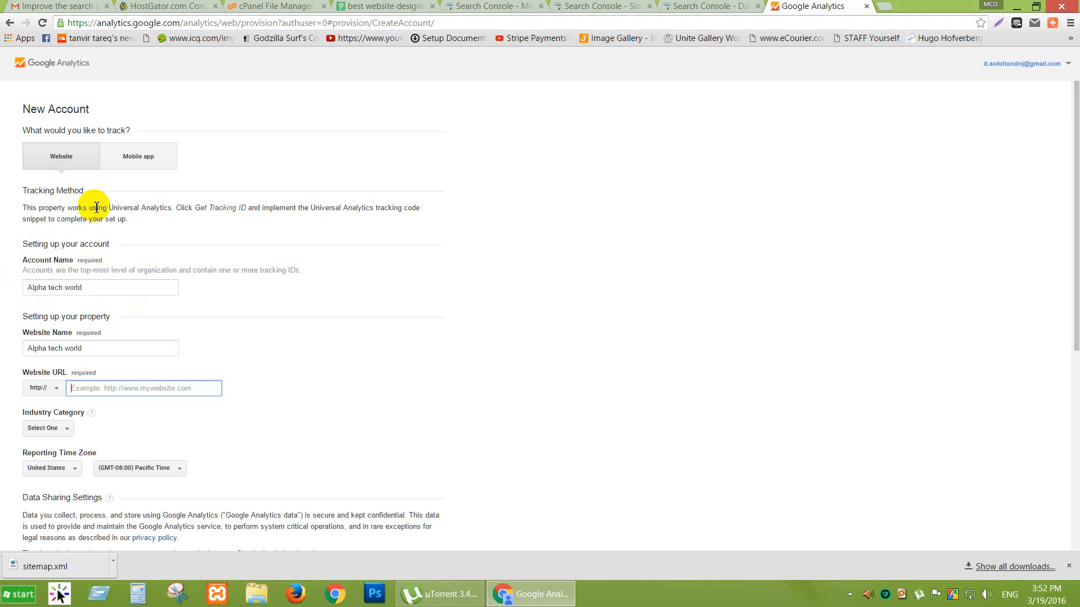
{"action": "left_click", "coordinate": [371, 7]}
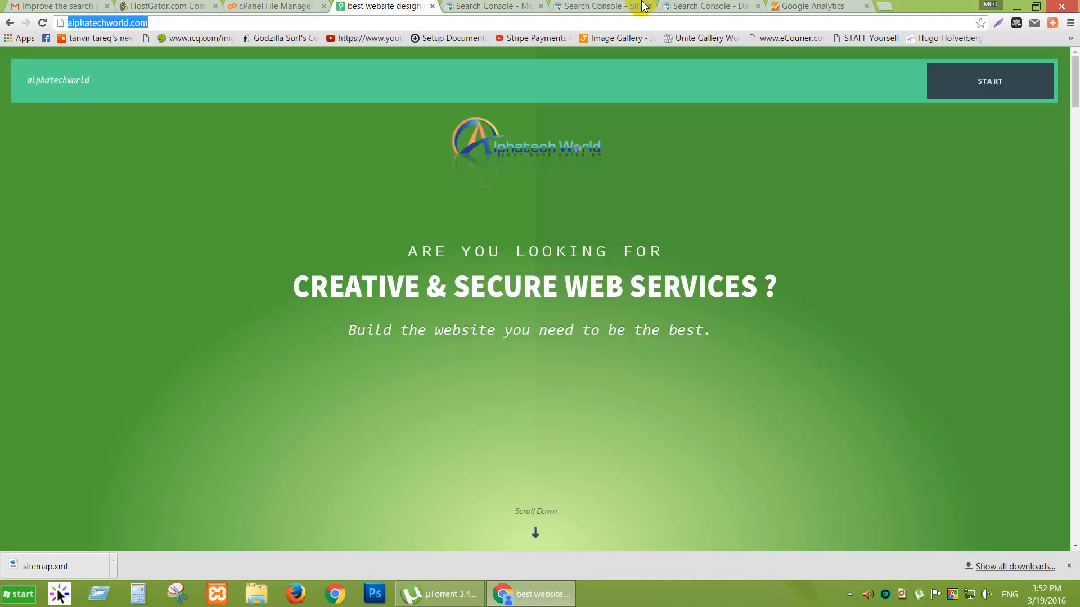
{"action": "left_click", "coordinate": [731, 7]}
{"action": "left_click", "coordinate": [810, 6]}
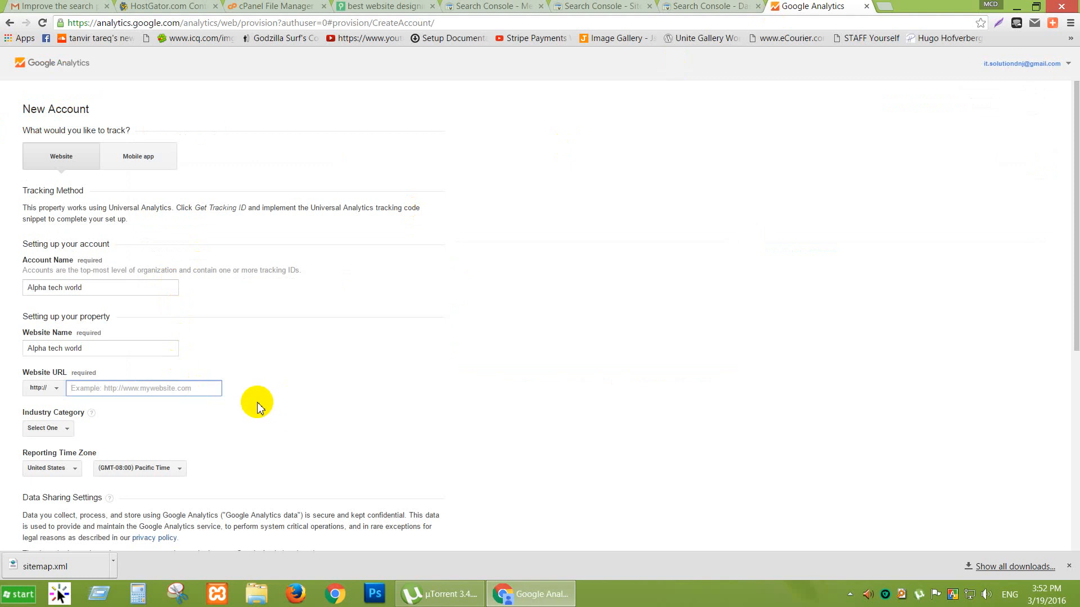
{"action": "type", "text": "http://alphatechworld.com/"}
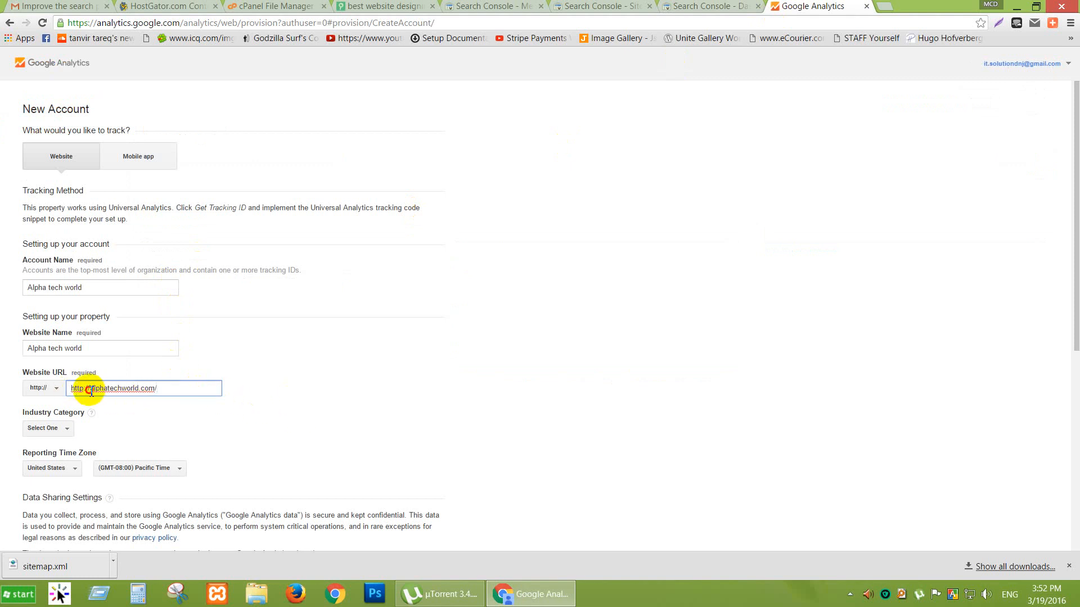
{"action": "left_click_drag", "start_coordinate": [91, 392], "coordinate": [70, 390]}
{"action": "key", "text": "BackSpace"}
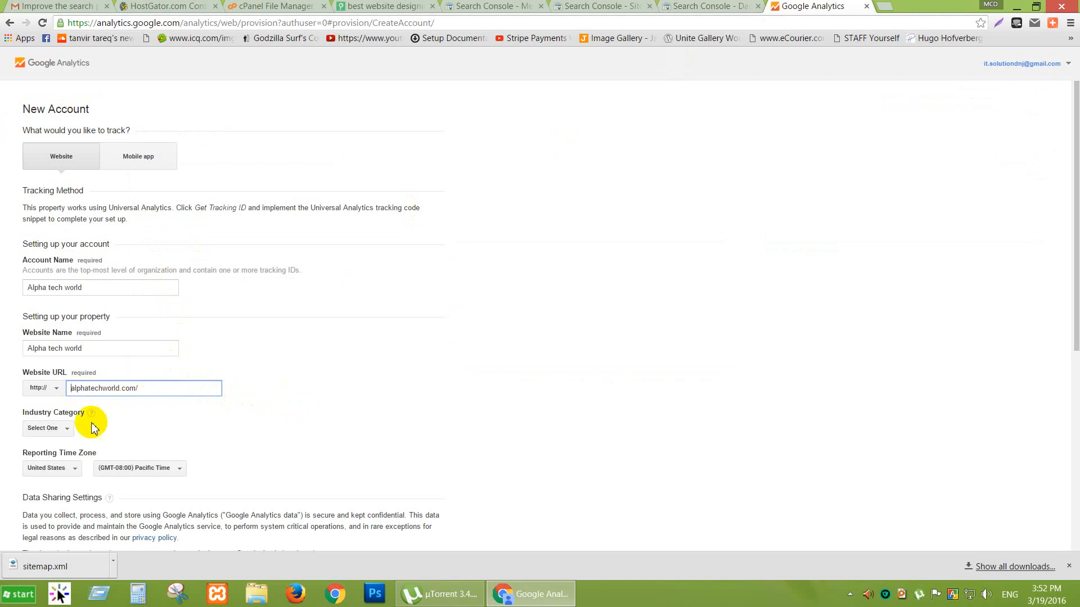
Choose 'Business and Industrial Markets' from the Industry Category list.
{"action": "scroll", "coordinate": [66, 402], "scroll_direction": "down", "scroll_amount": 2}
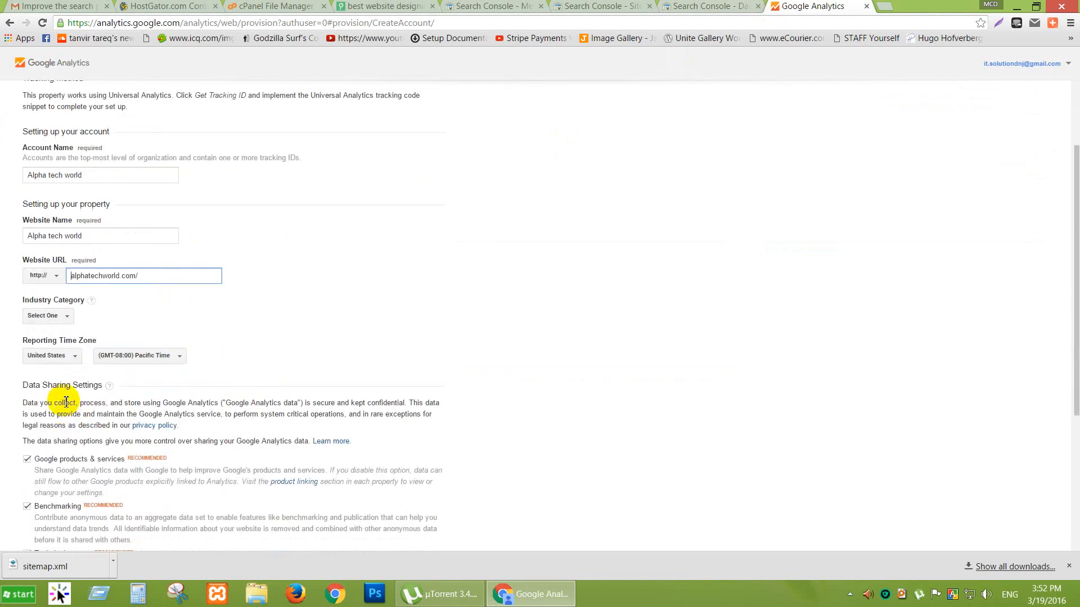
{"action": "left_click", "coordinate": [67, 316]}
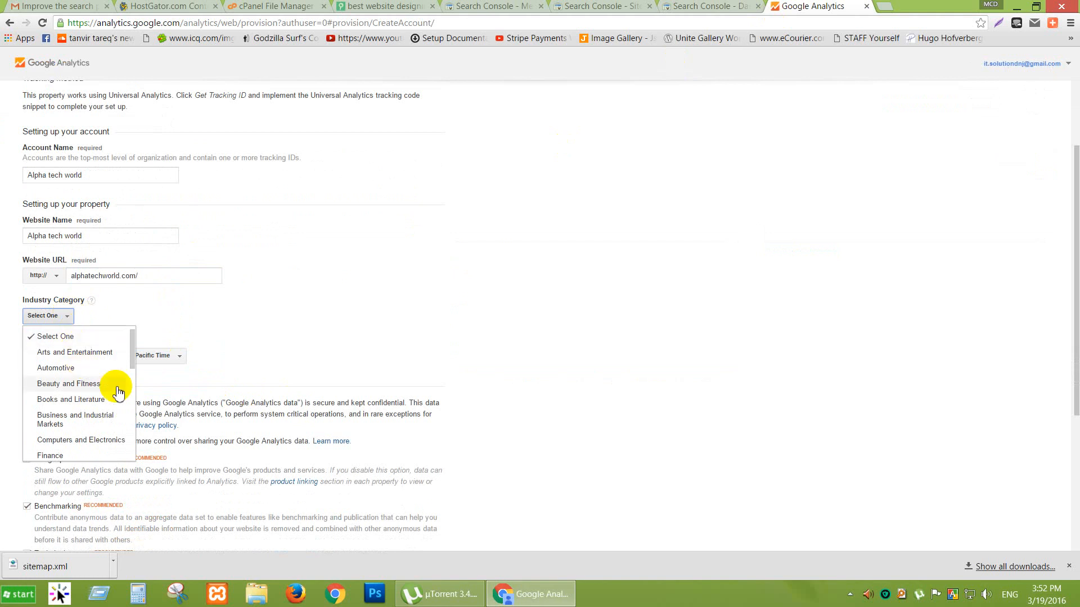
{"action": "scroll", "coordinate": [93, 389], "scroll_direction": "down", "scroll_amount": 5}
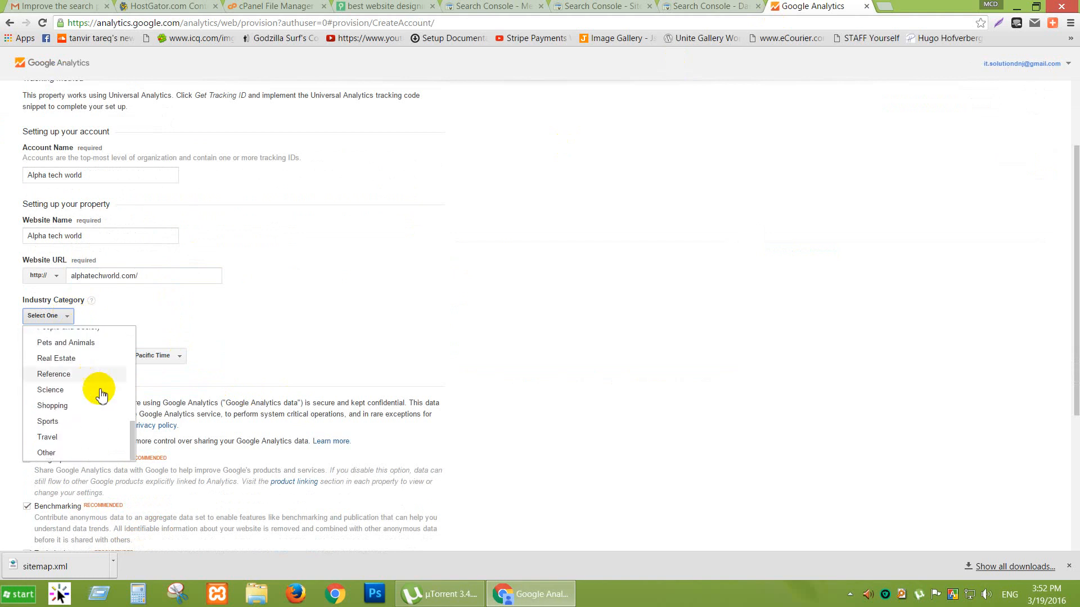
{"action": "scroll", "coordinate": [98, 394], "scroll_direction": "up", "scroll_amount": 1}
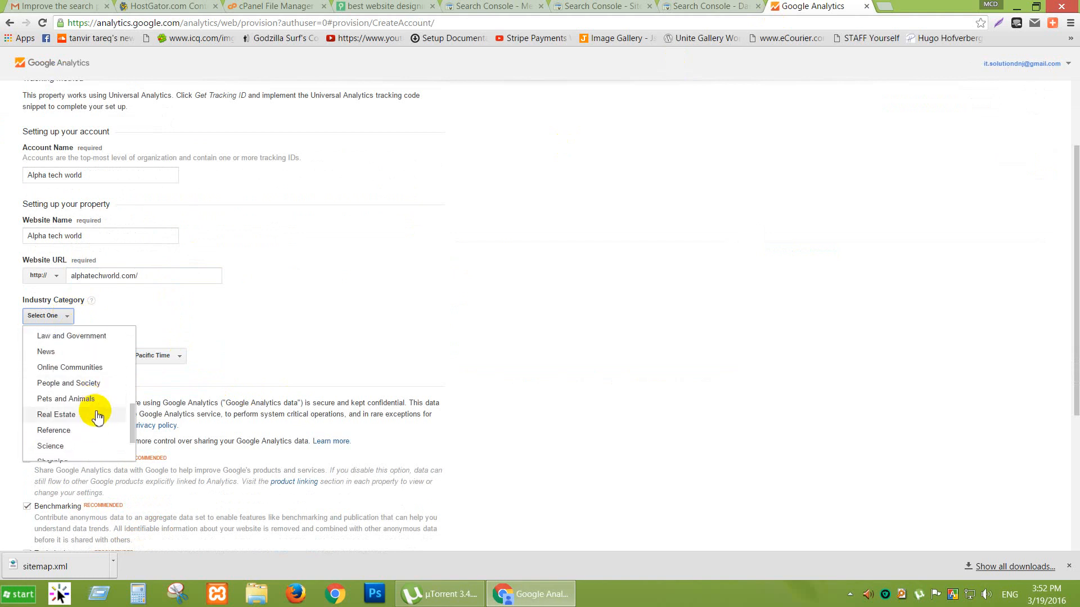
{"action": "scroll", "coordinate": [63, 371], "scroll_direction": "up", "scroll_amount": 1}
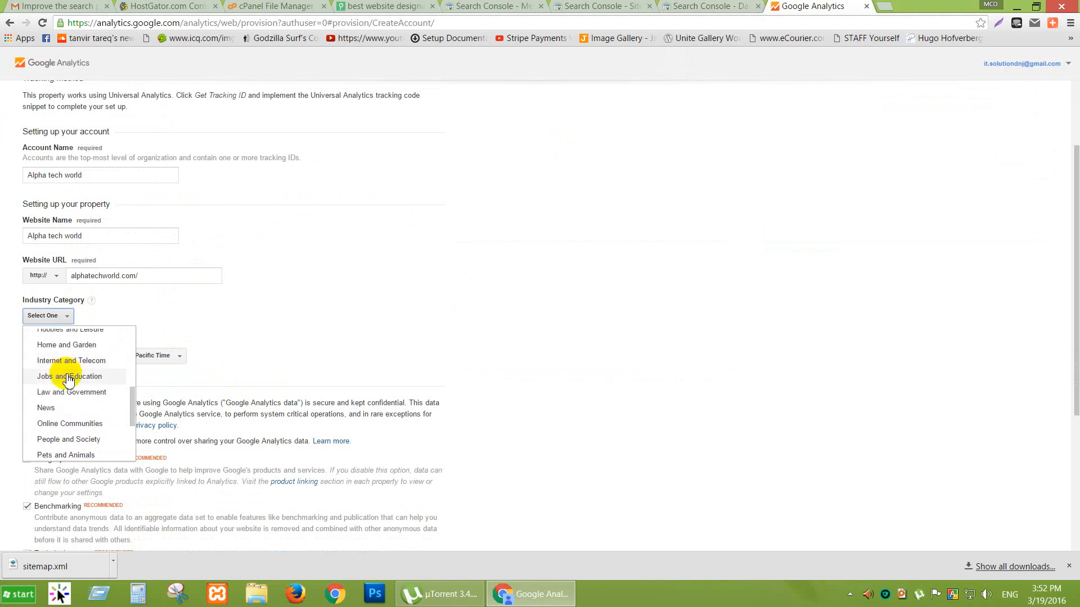
{"action": "scroll", "coordinate": [68, 399], "scroll_direction": "up", "scroll_amount": 1}
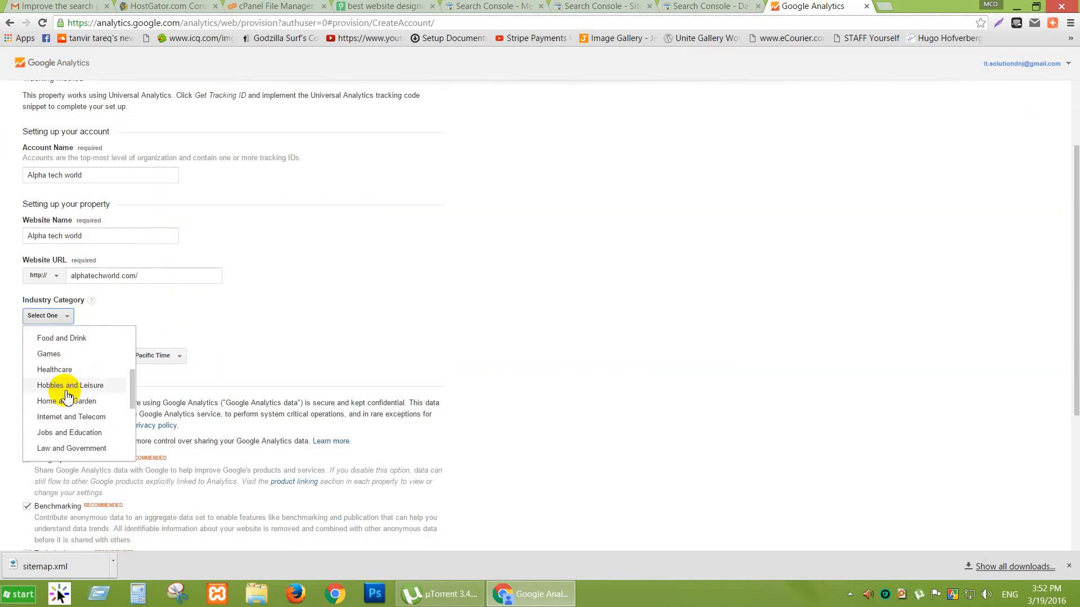
{"action": "scroll", "coordinate": [87, 393], "scroll_direction": "up", "scroll_amount": 1}
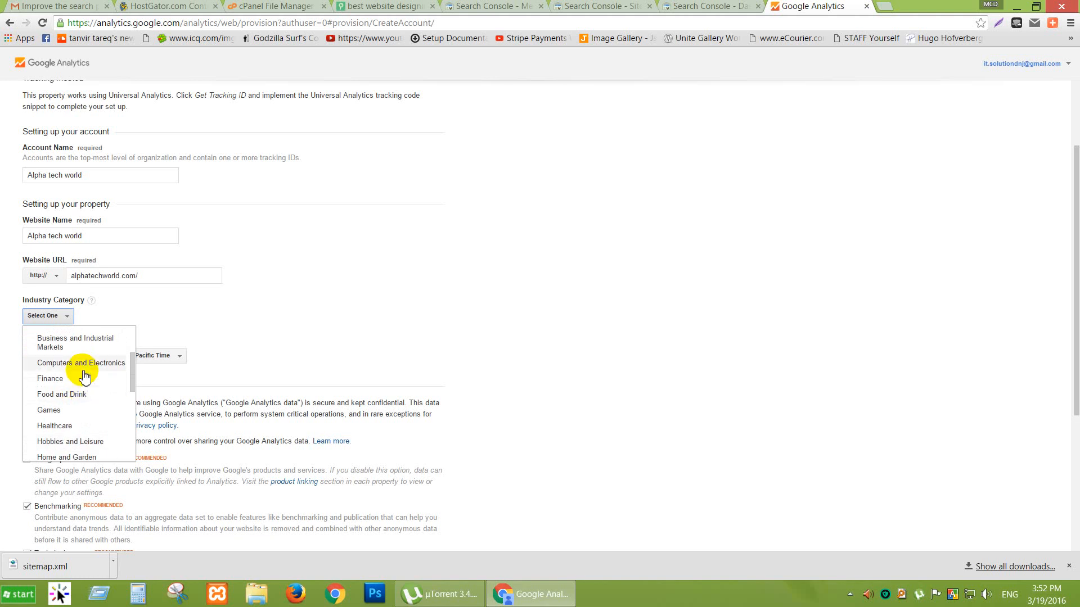
{"action": "scroll", "coordinate": [82, 374], "scroll_direction": "up", "scroll_amount": 1}
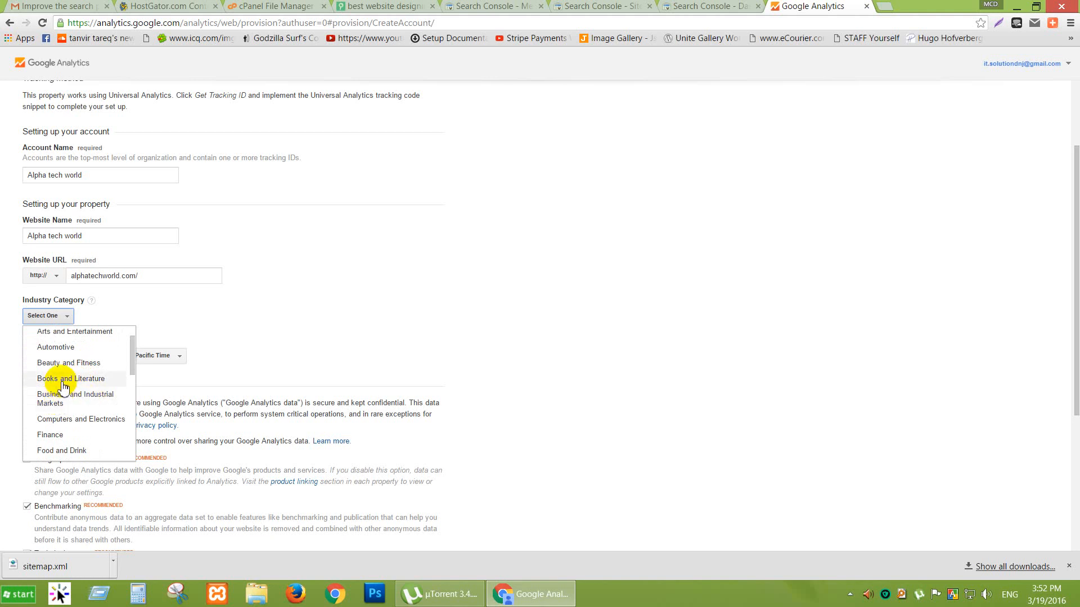
{"action": "scroll", "coordinate": [65, 381], "scroll_direction": "up", "scroll_amount": 1}
{"action": "scroll", "coordinate": [73, 375], "scroll_direction": "up", "scroll_amount": 1}
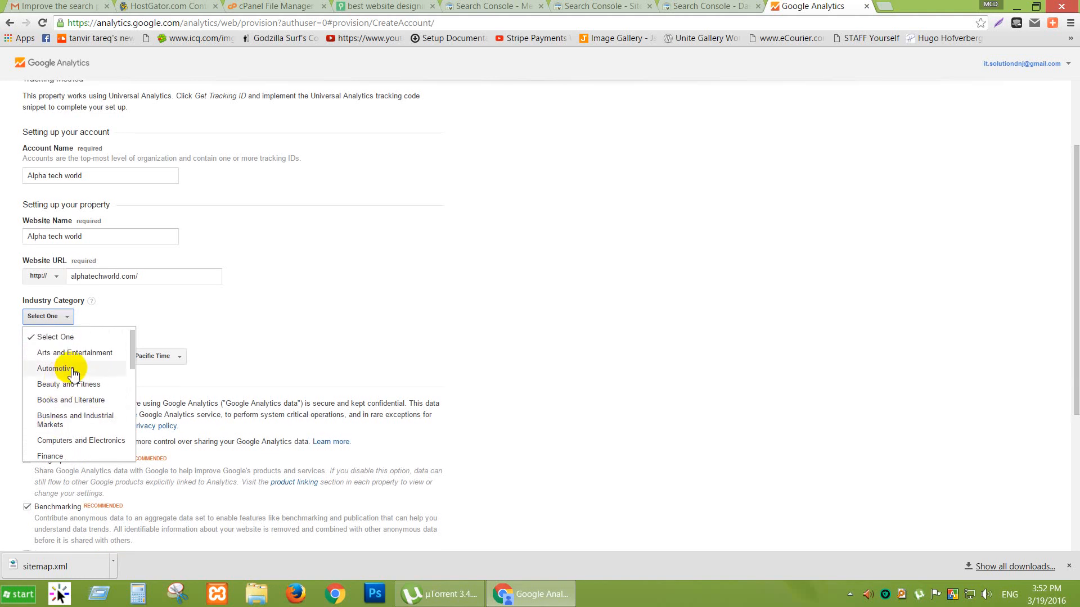
{"action": "scroll", "coordinate": [74, 376], "scroll_direction": "down", "scroll_amount": 2}
{"action": "scroll", "coordinate": [72, 380], "scroll_direction": "down", "scroll_amount": 1}
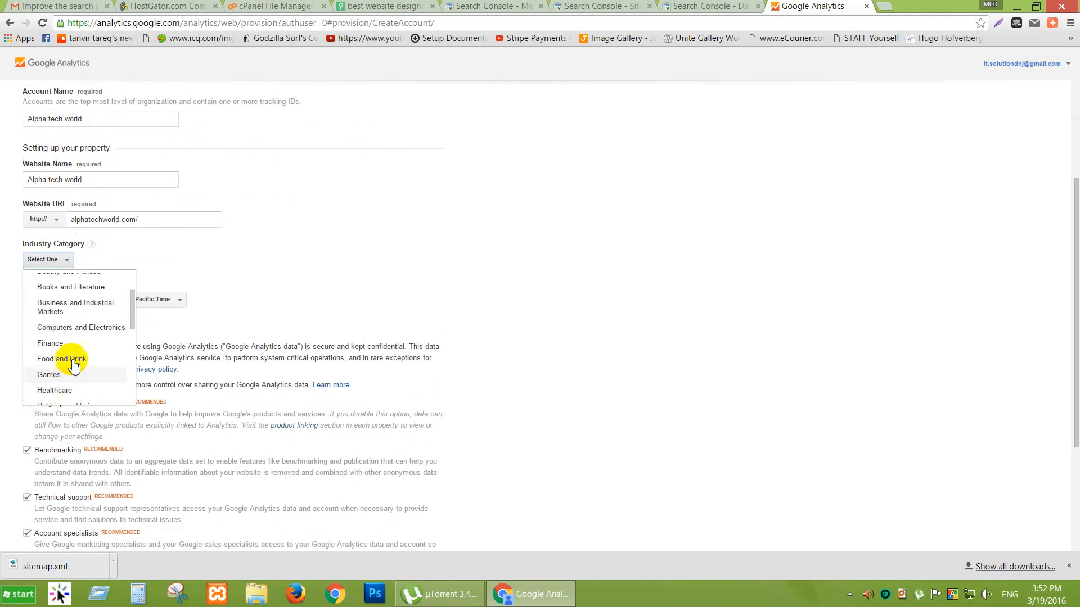
{"action": "scroll", "coordinate": [77, 352], "scroll_direction": "down", "scroll_amount": 3}
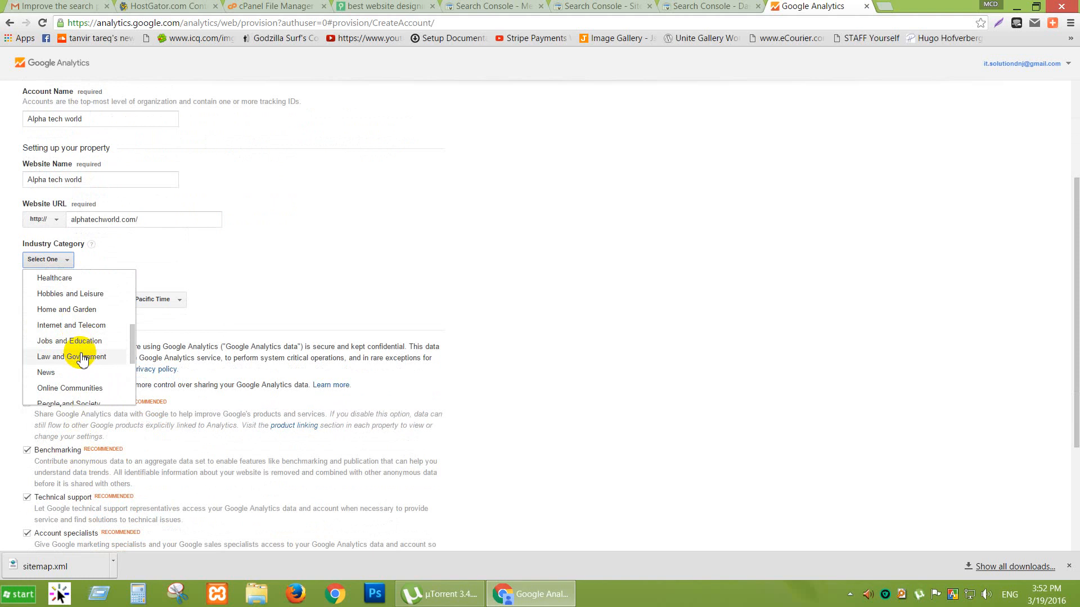
{"action": "scroll", "coordinate": [83, 360], "scroll_direction": "down", "scroll_amount": 1}
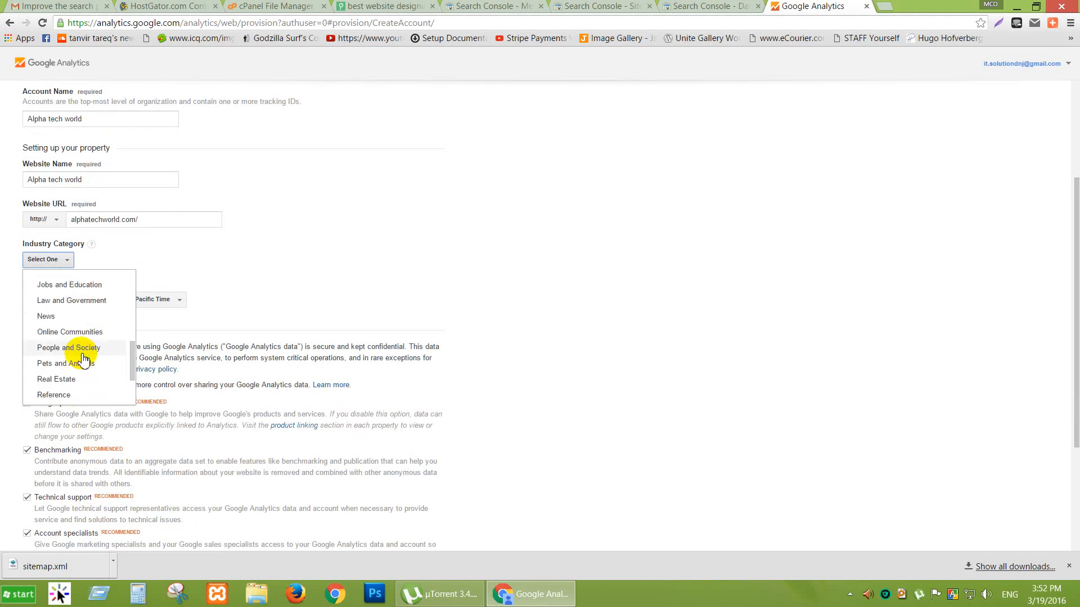
{"action": "scroll", "coordinate": [84, 360], "scroll_direction": "down", "scroll_amount": 2}
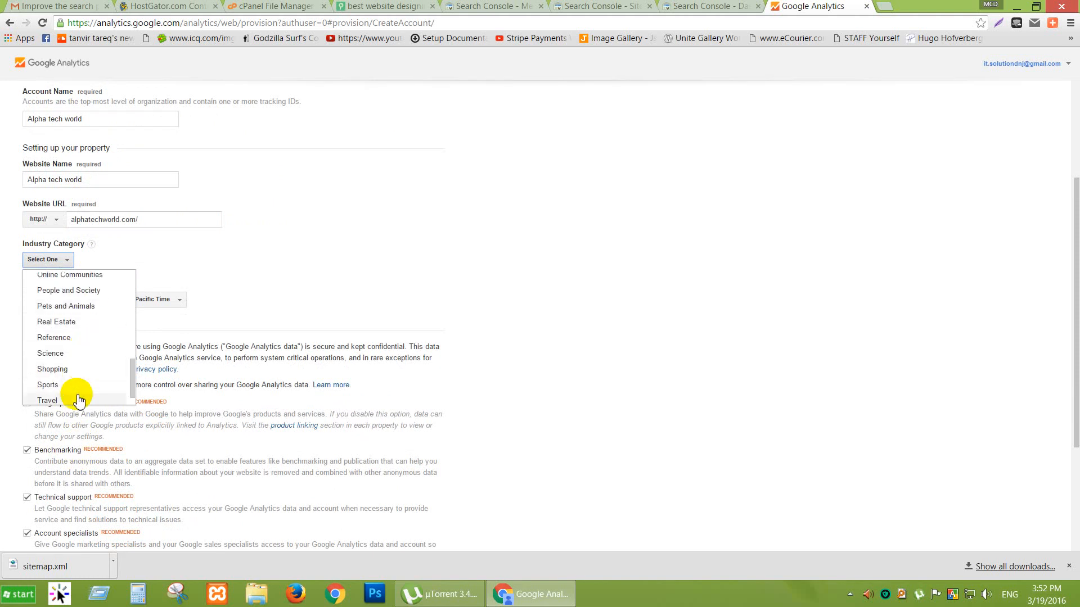
{"action": "scroll", "coordinate": [76, 398], "scroll_direction": "down", "scroll_amount": 1}
{"action": "scroll", "coordinate": [75, 388], "scroll_direction": "up", "scroll_amount": 2}
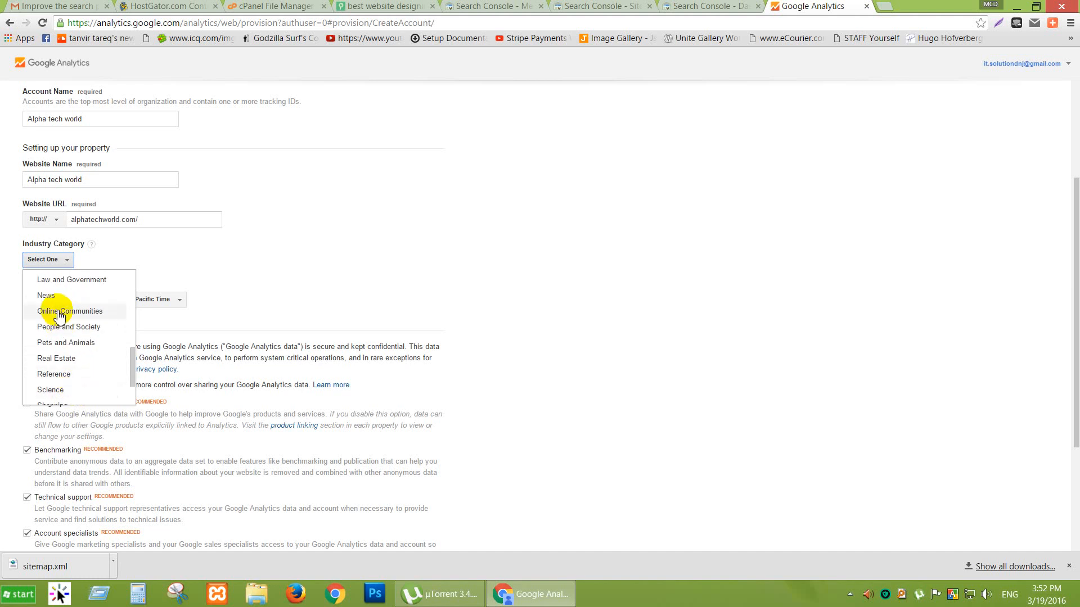
{"action": "scroll", "coordinate": [59, 353], "scroll_direction": "up", "scroll_amount": 2}
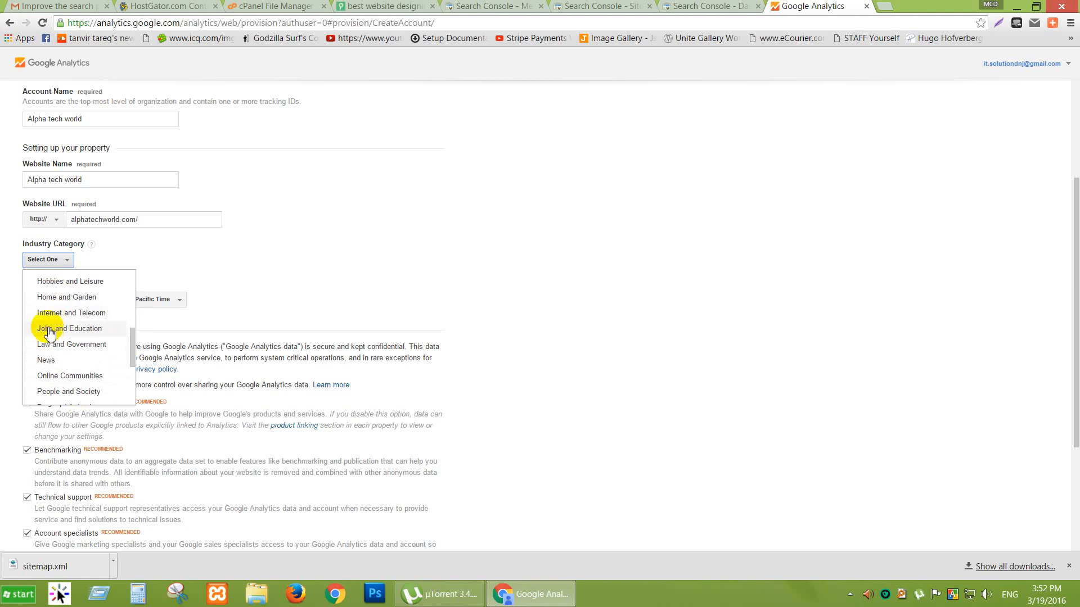
{"action": "scroll", "coordinate": [56, 337], "scroll_direction": "up", "scroll_amount": 2}
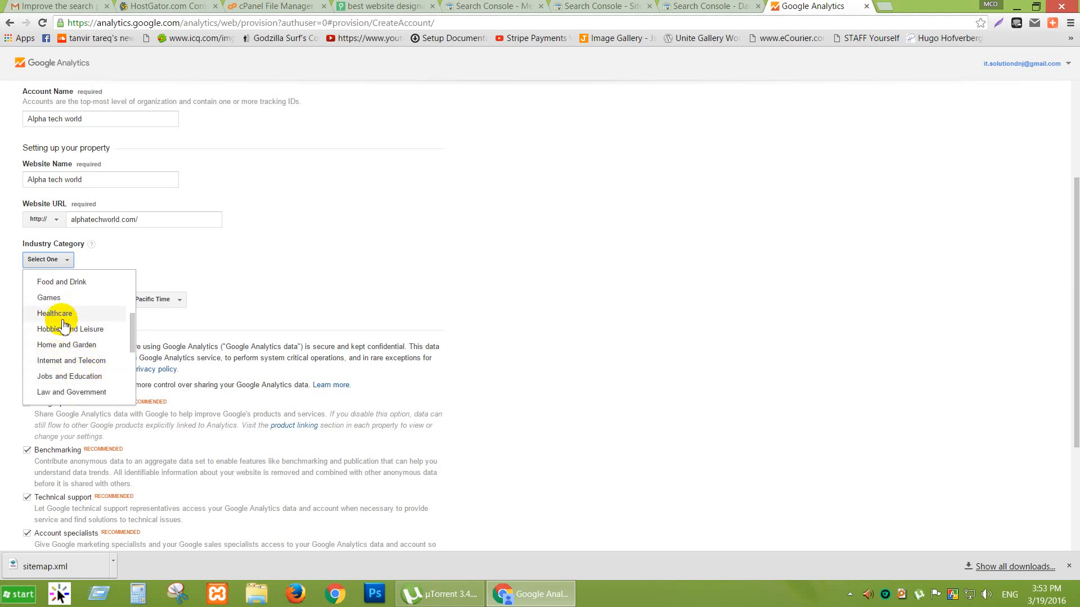
{"action": "scroll", "coordinate": [66, 326], "scroll_direction": "up", "scroll_amount": 2}
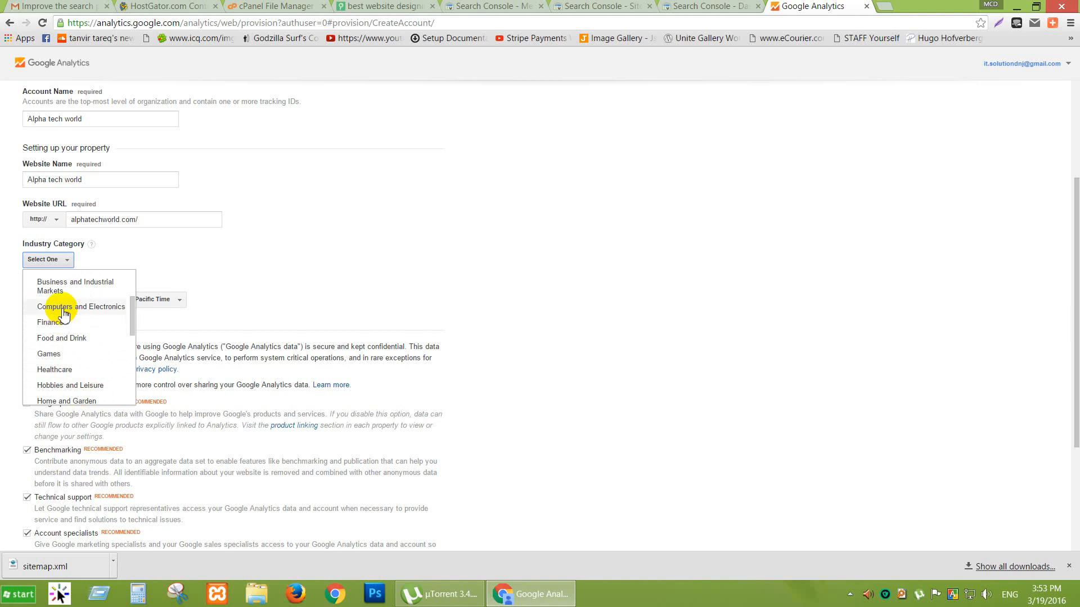
{"action": "scroll", "coordinate": [76, 340], "scroll_direction": "up", "scroll_amount": 2}
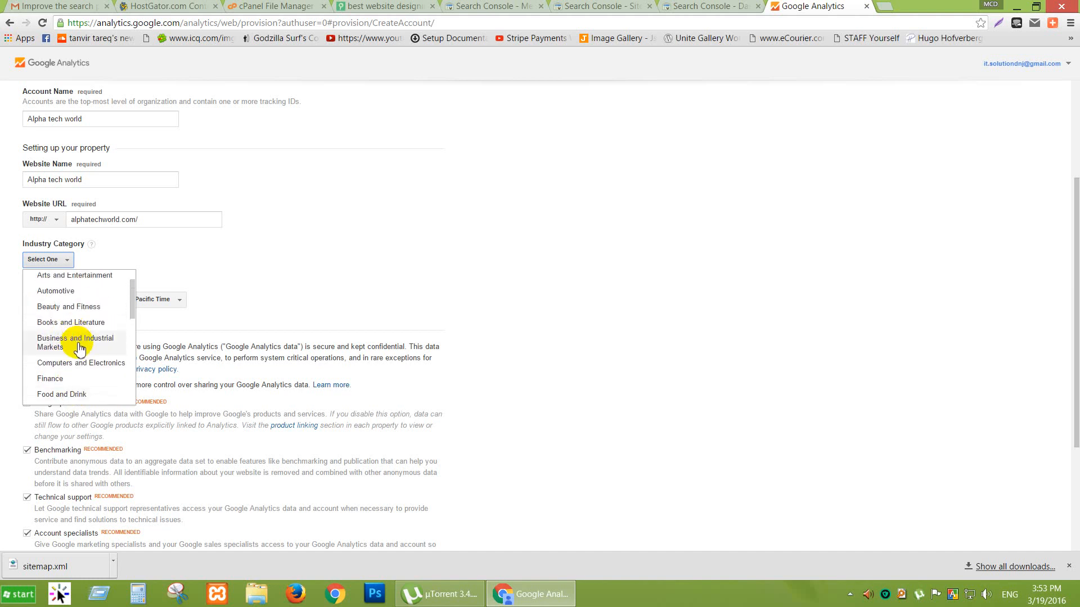
{"action": "left_click", "coordinate": [79, 344]}
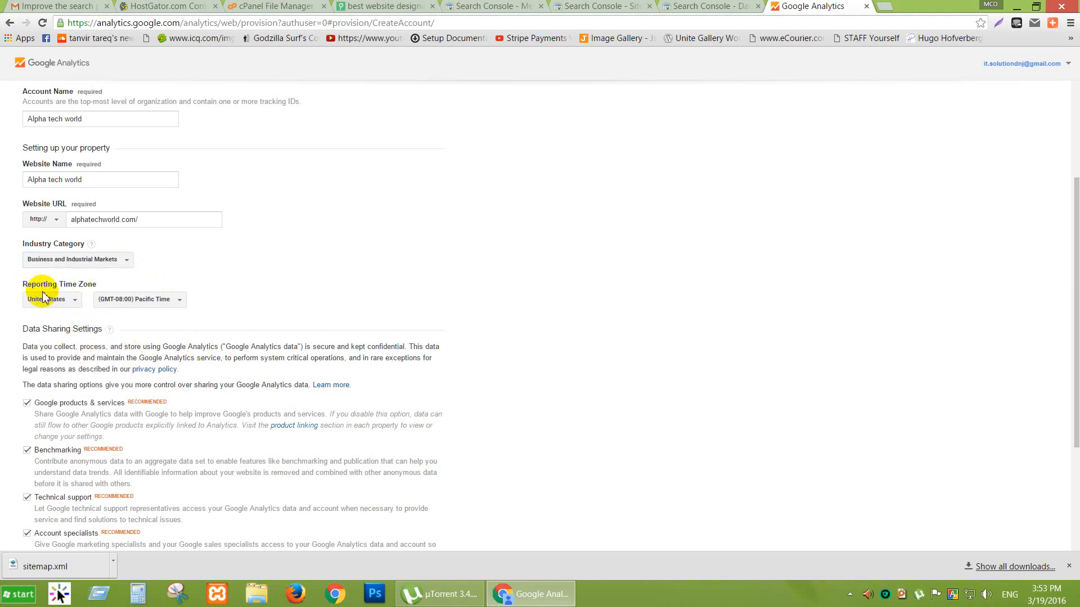
{"action": "scroll", "coordinate": [303, 289], "scroll_direction": "down", "scroll_amount": 3}
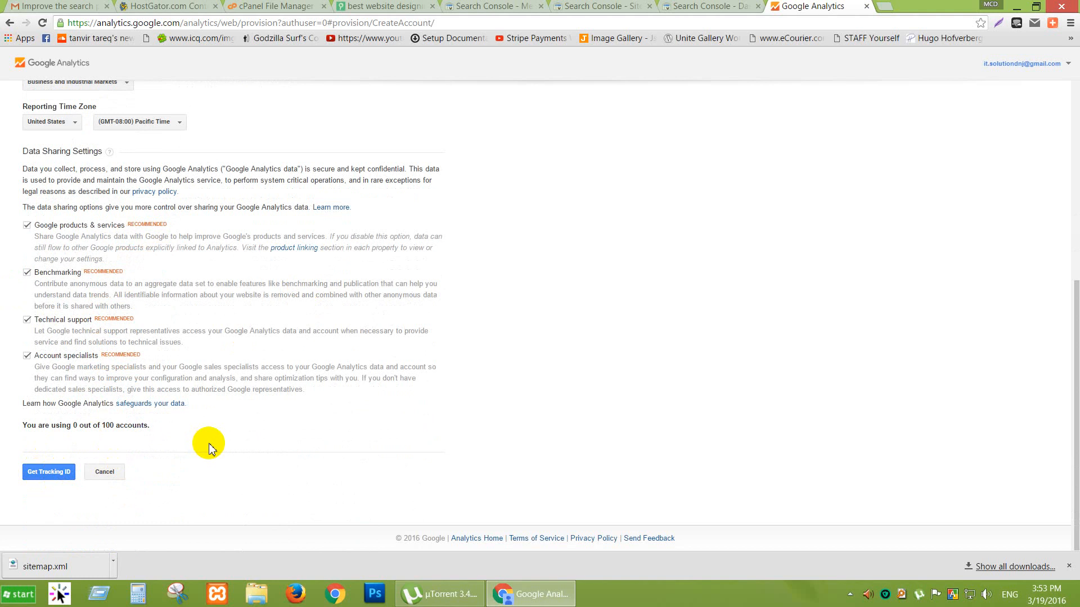
Get a tracking ID by accepting the Terms of Service, then select the tracking code snippet.
{"action": "left_click", "coordinate": [61, 471]}
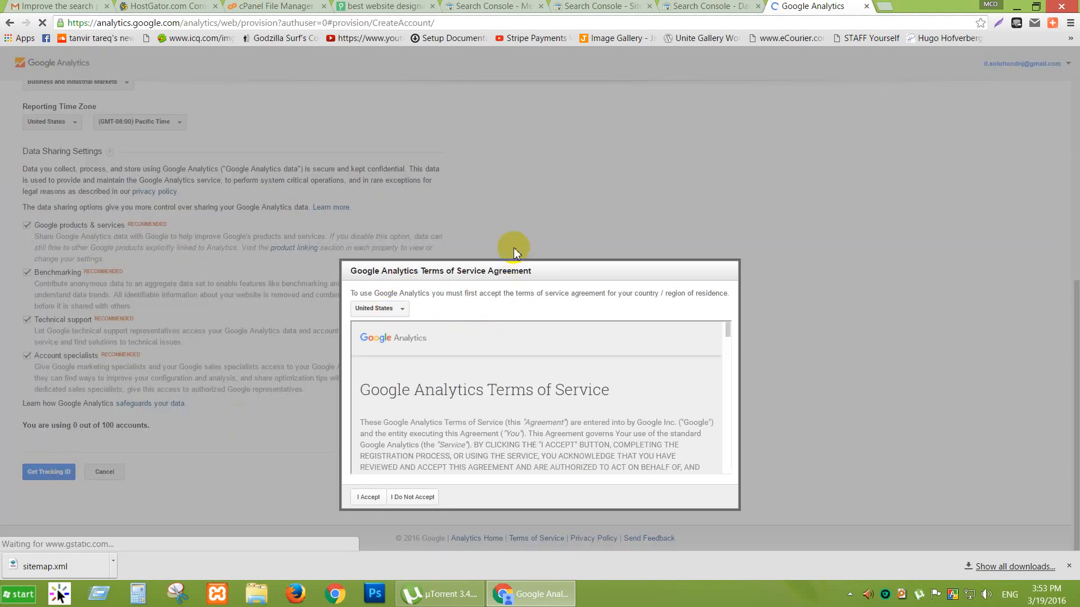
{"action": "scroll", "coordinate": [458, 422], "scroll_direction": "down", "scroll_amount": 5}
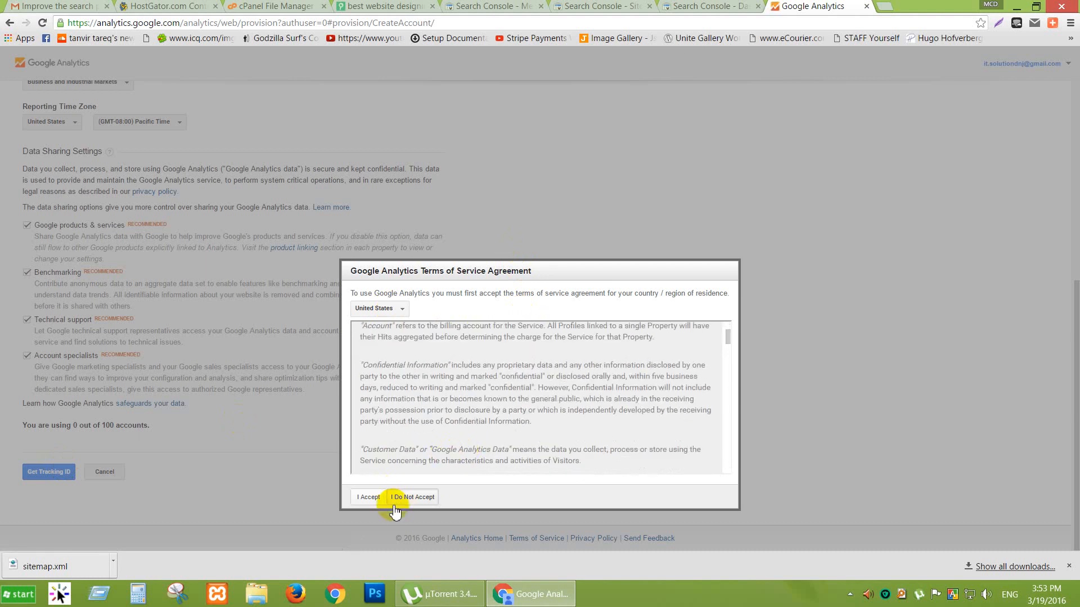
{"action": "left_click", "coordinate": [368, 497]}
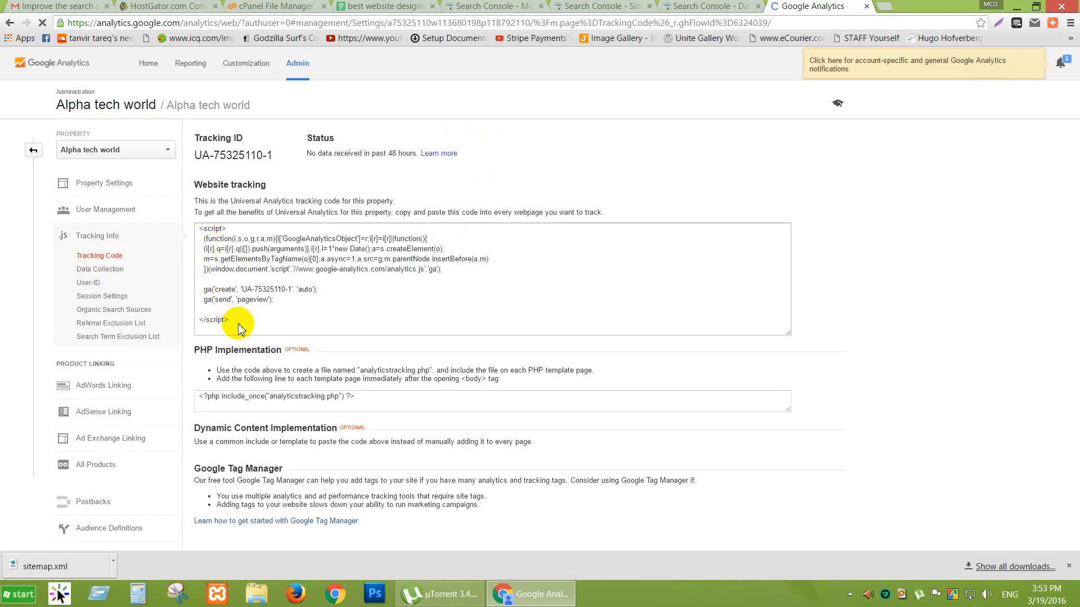
{"action": "left_click_drag", "start_coordinate": [234, 322], "coordinate": [200, 230]}
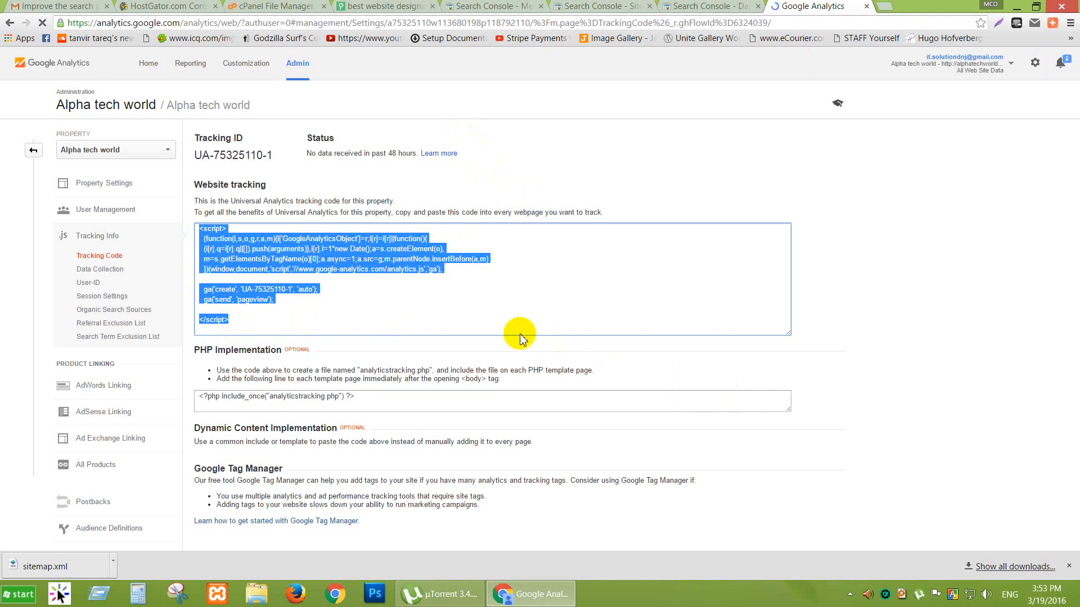
{"action": "left_click", "coordinate": [278, 7]}
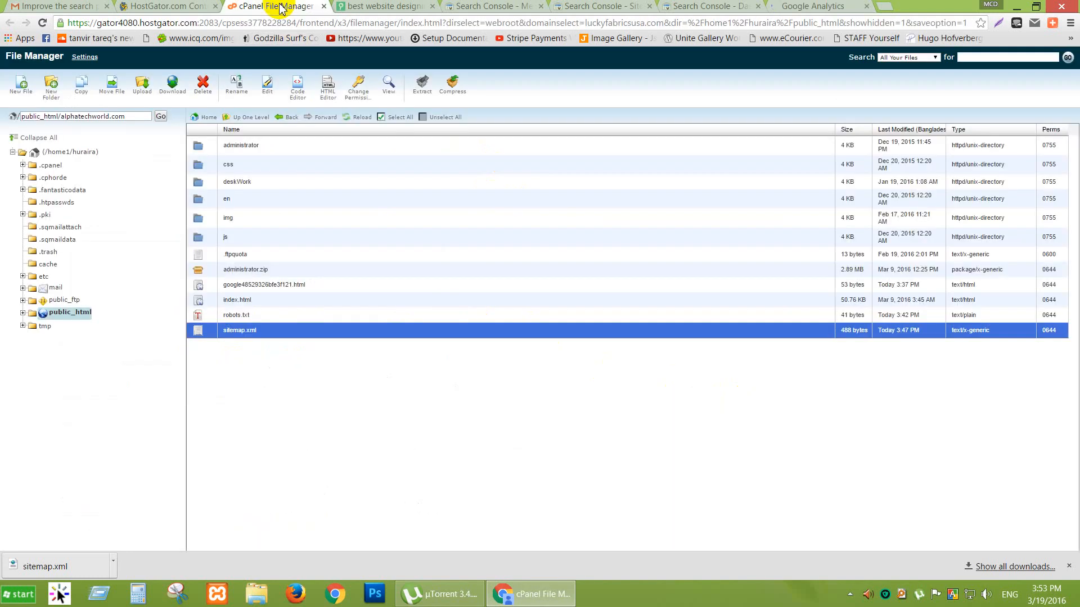
Open index.html in the cPanel Text Editor with utf-8 encoding.
{"action": "left_click", "coordinate": [210, 304]}
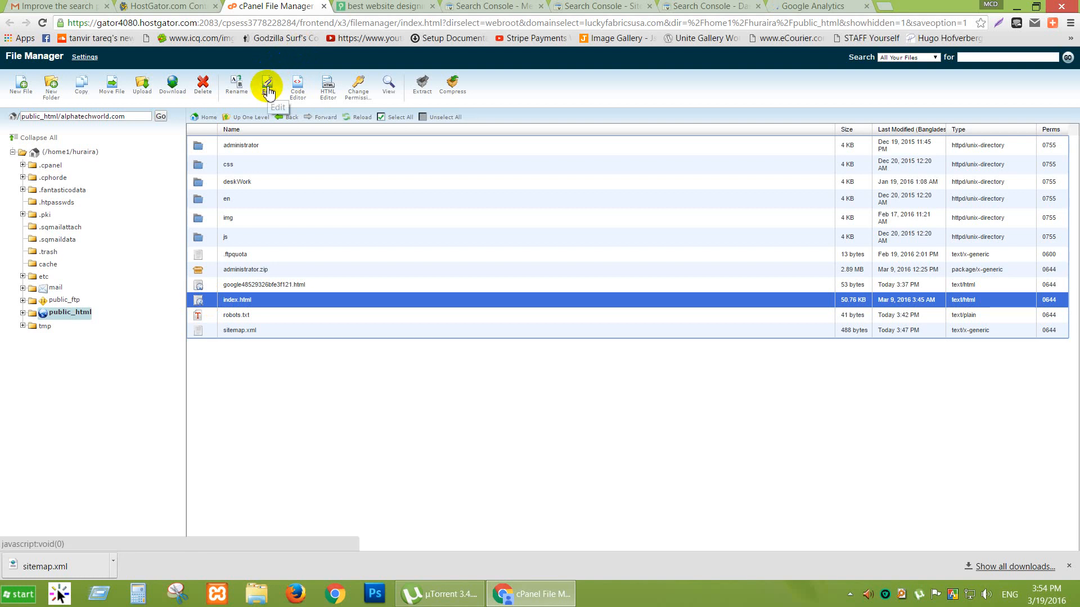
{"action": "left_click", "coordinate": [268, 89]}
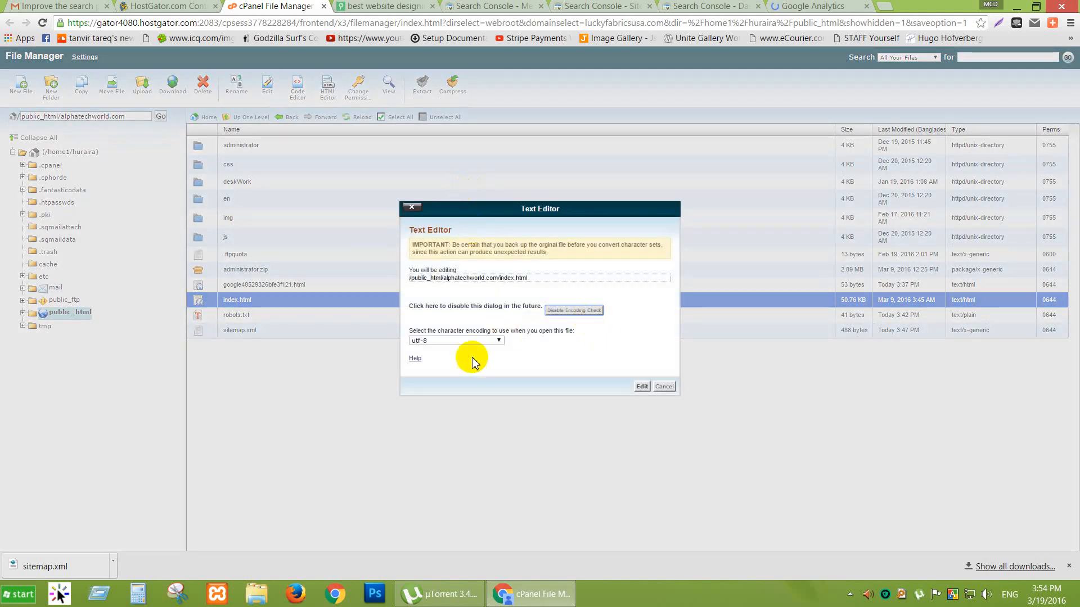
{"action": "left_click", "coordinate": [643, 386]}
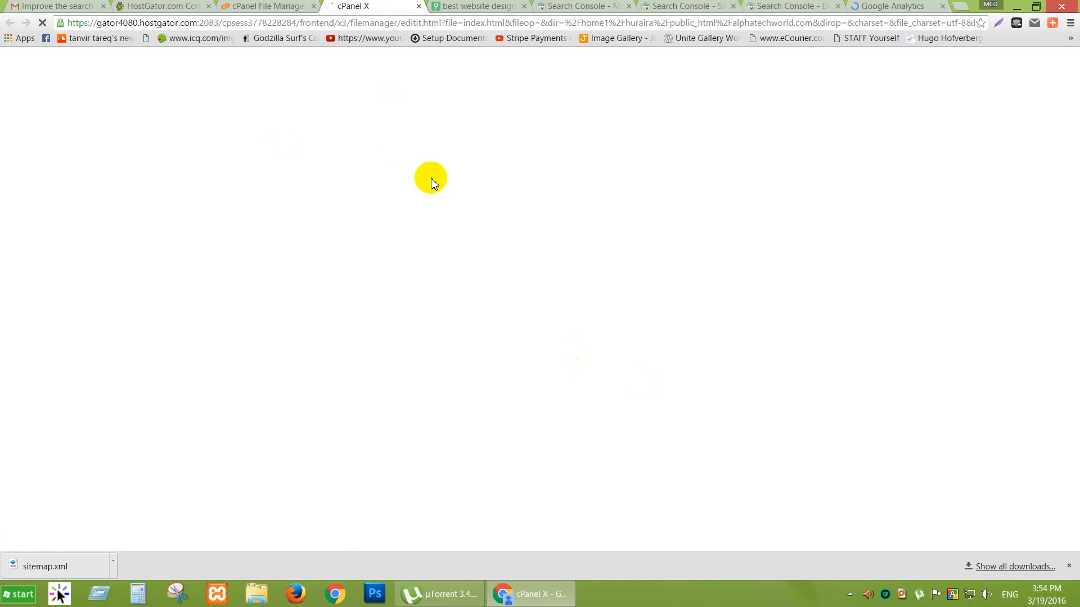
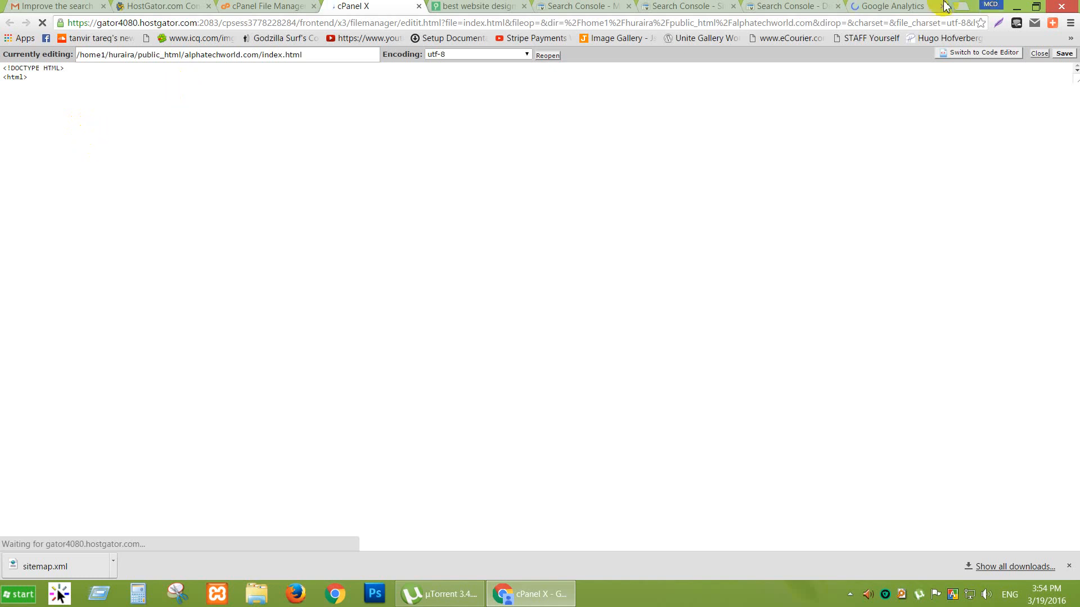
While index.html loads, switch between the Analytics and cPanel tabs and run the tree command in a console.
{"action": "left_click", "coordinate": [906, 6]}
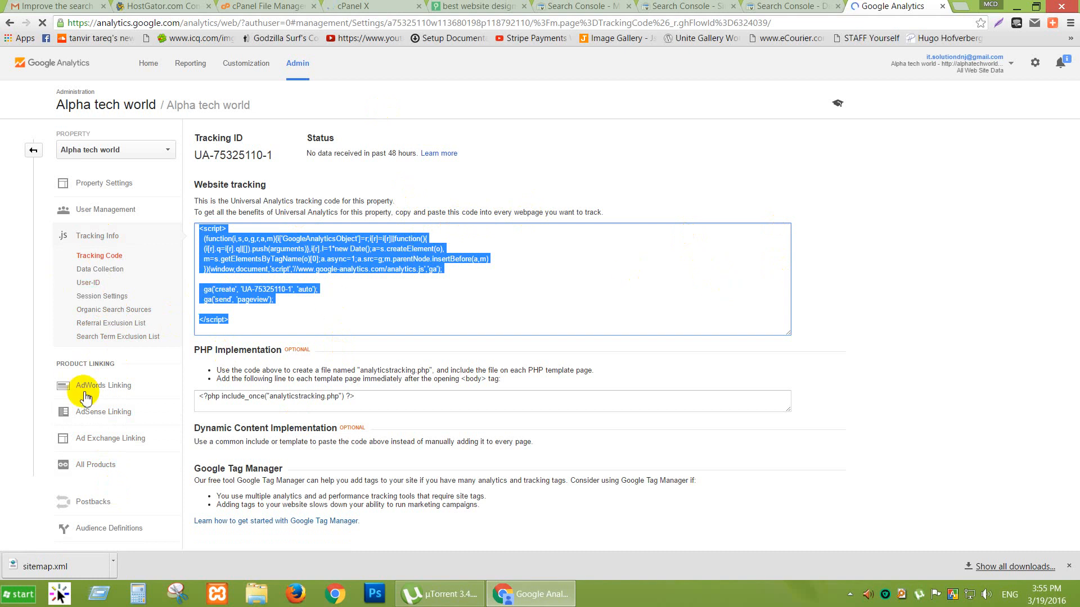
{"action": "left_click", "coordinate": [292, 6]}
{"action": "left_click", "coordinate": [360, 7]}
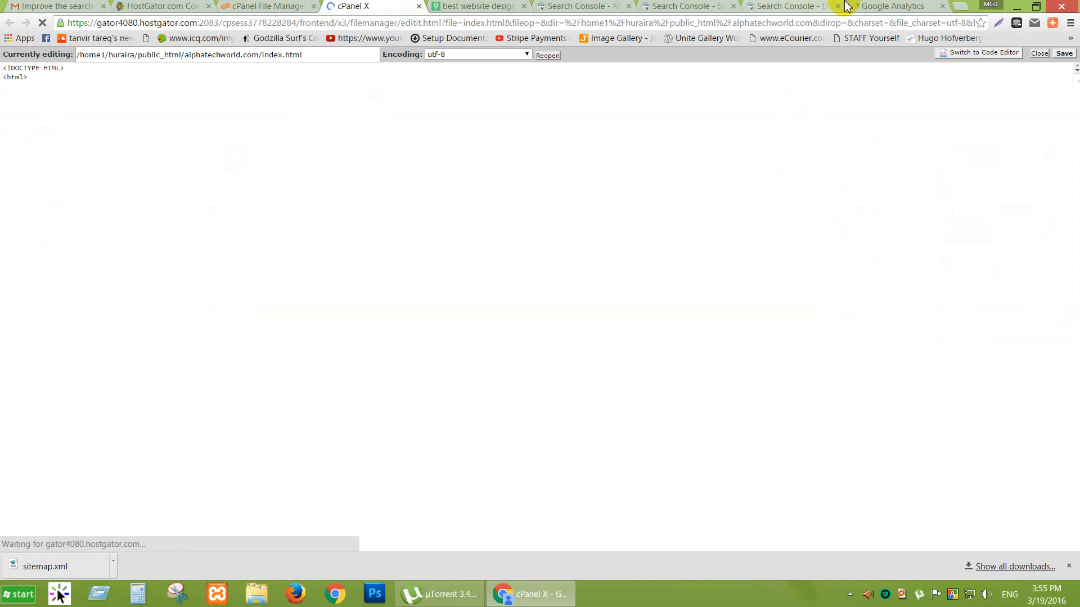
{"action": "left_click", "coordinate": [97, 595]}
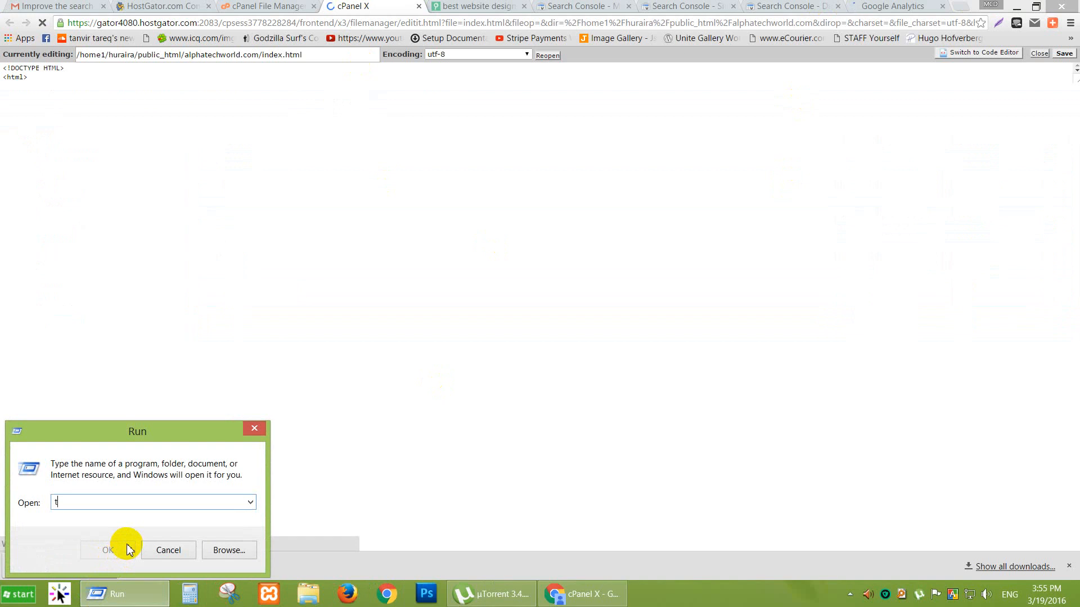
{"action": "left_click", "coordinate": [129, 550]}
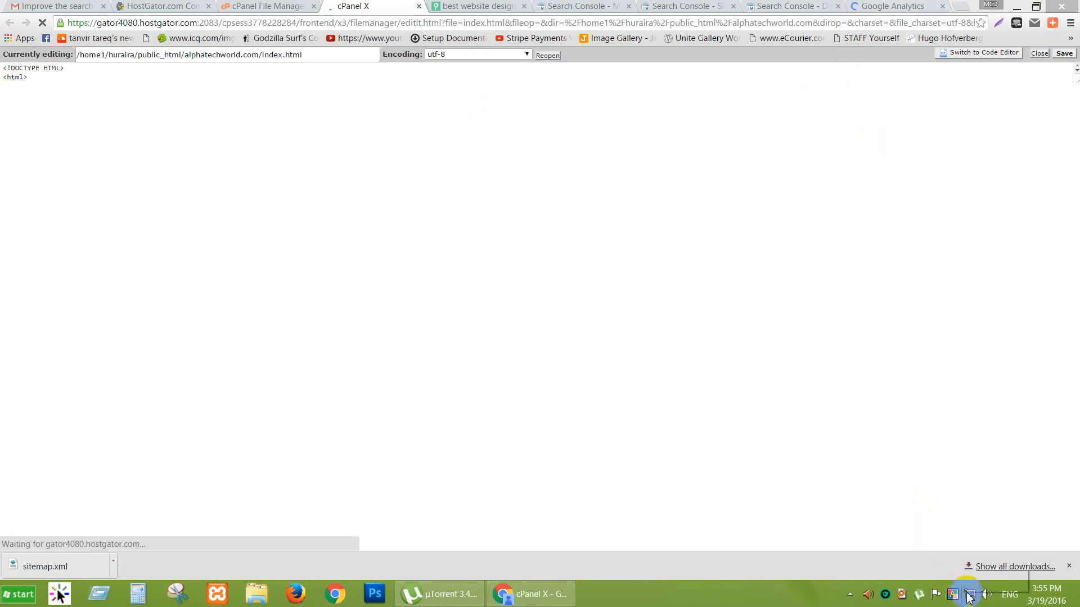
{"action": "left_click", "coordinate": [97, 601]}
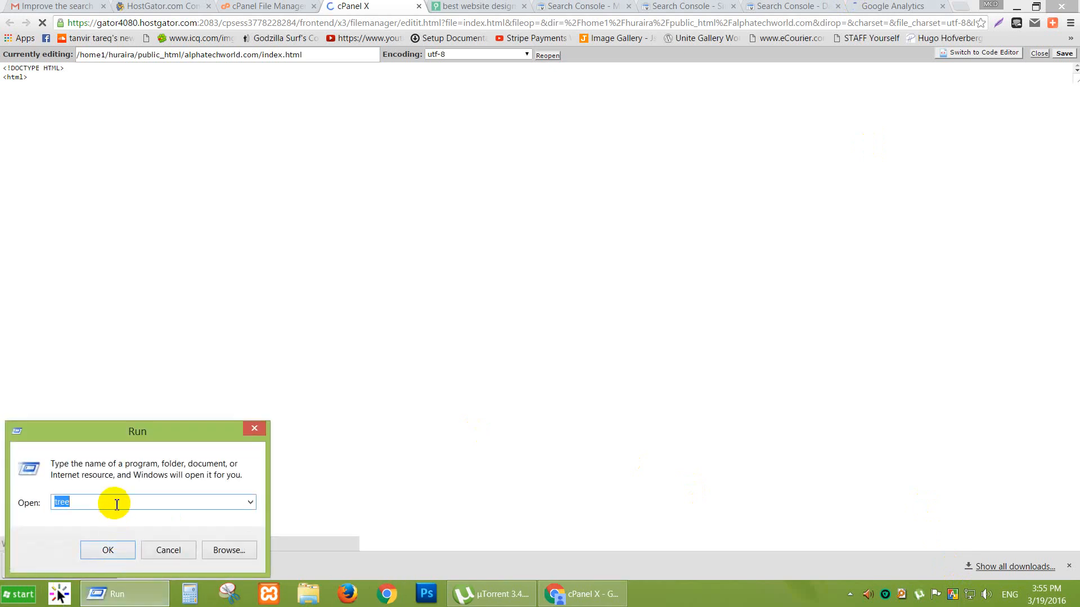
{"action": "left_click", "coordinate": [106, 549]}
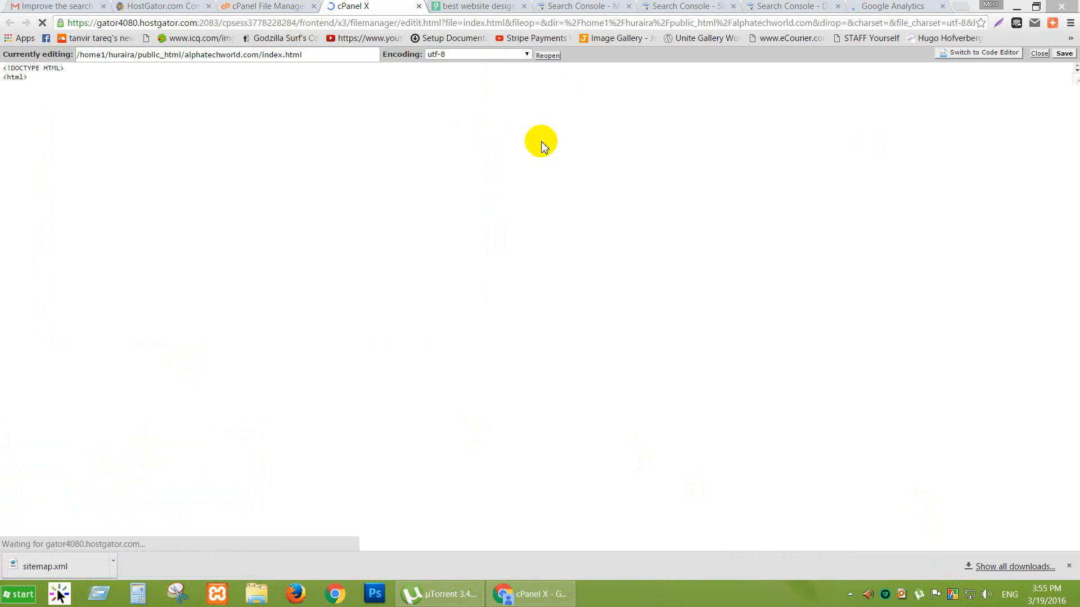
Check the copied Analytics tracking code, then return to the index.html editor until its code appears.
{"action": "left_click", "coordinate": [910, 7]}
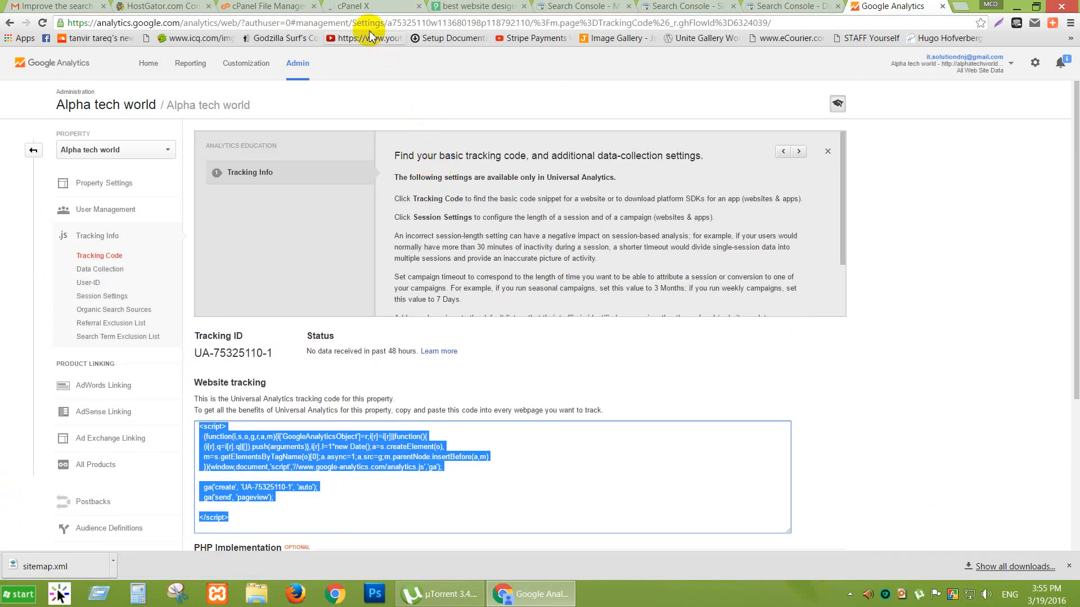
{"action": "left_click", "coordinate": [347, 6]}
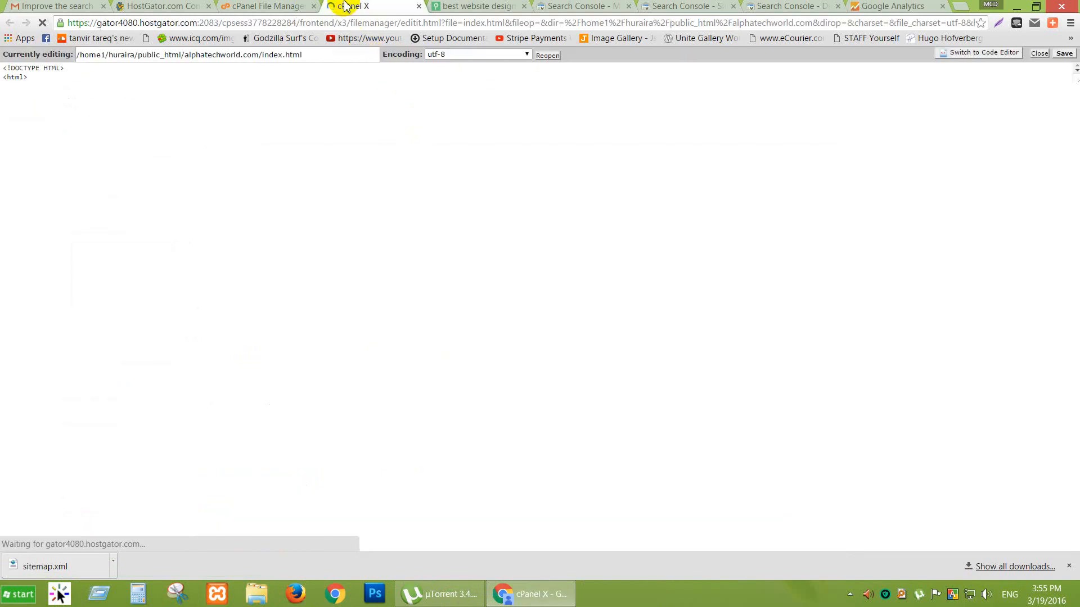
{"action": "left_click", "coordinate": [896, 7]}
{"action": "scroll", "coordinate": [872, 351], "scroll_direction": "down", "scroll_amount": 4}
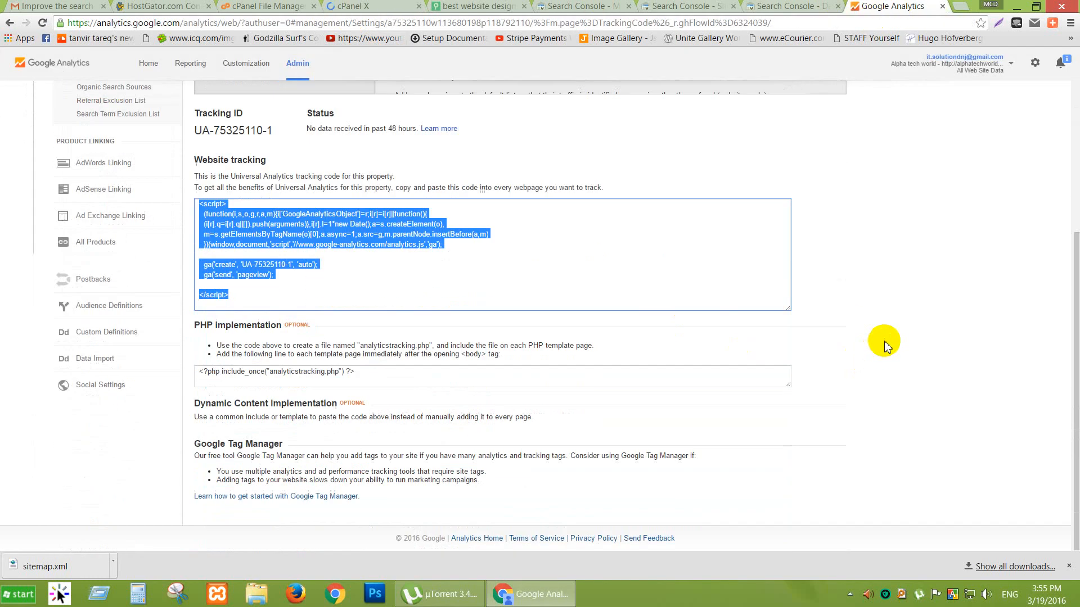
{"action": "scroll", "coordinate": [884, 345], "scroll_direction": "up", "scroll_amount": 4}
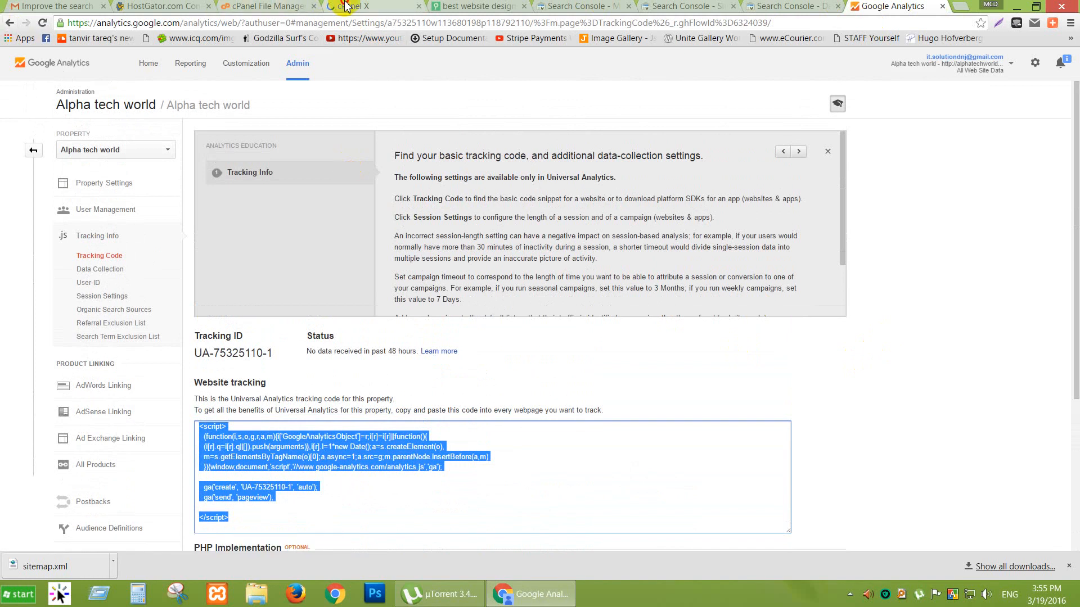
{"action": "left_click", "coordinate": [346, 6]}
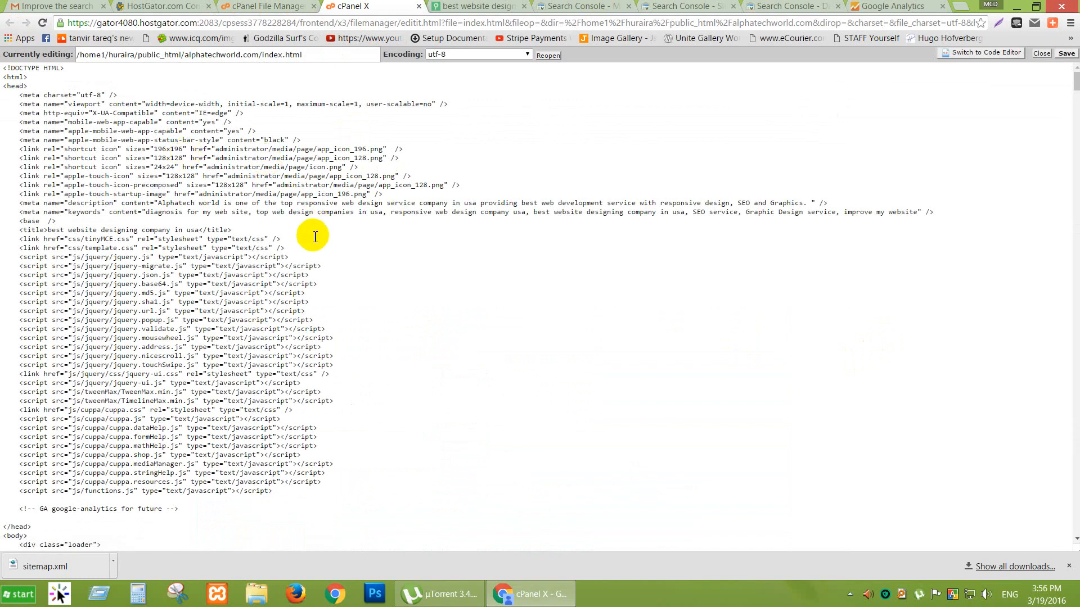
Scroll through index.html's code to find the GA comment in the head section.
{"action": "left_click", "coordinate": [38, 83]}
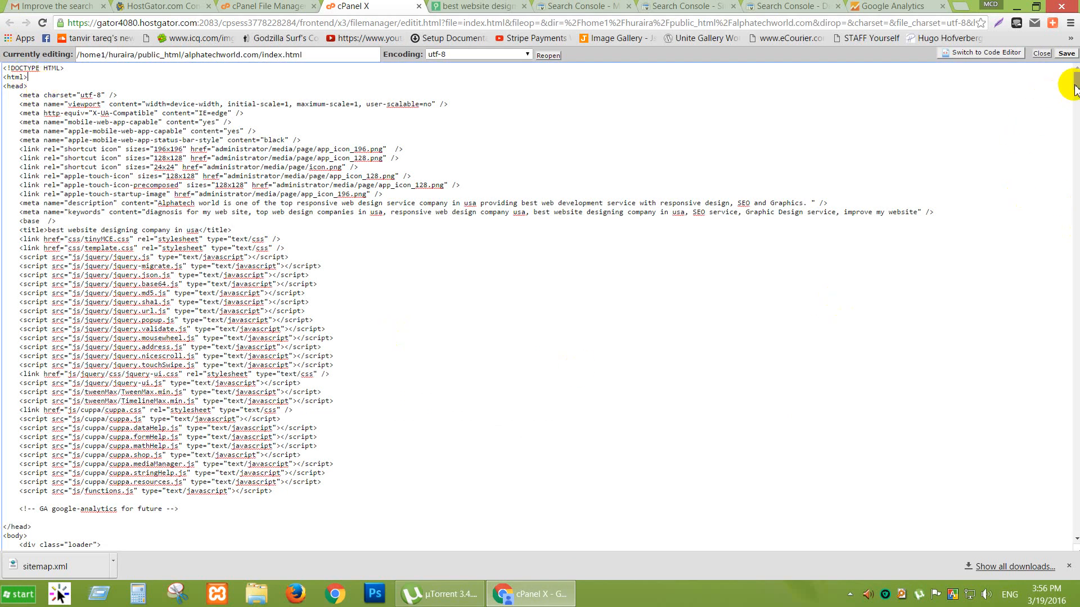
{"action": "left_click_drag", "start_coordinate": [1075, 85], "coordinate": [1060, 573]}
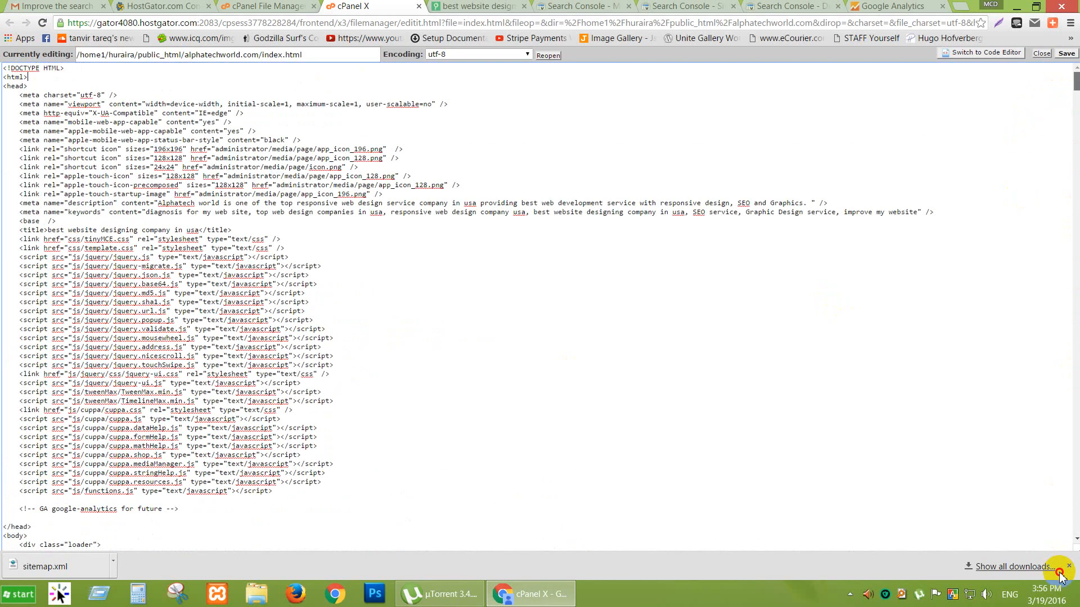
{"action": "scroll", "coordinate": [59, 537], "scroll_direction": "down", "scroll_amount": 7}
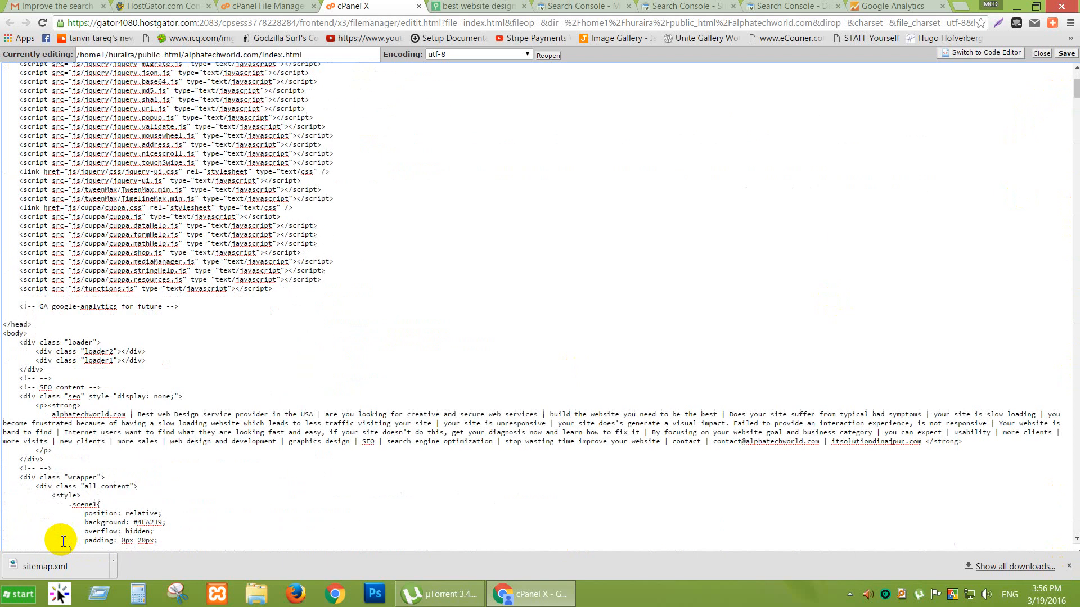
{"action": "scroll", "coordinate": [68, 529], "scroll_direction": "down", "scroll_amount": 6}
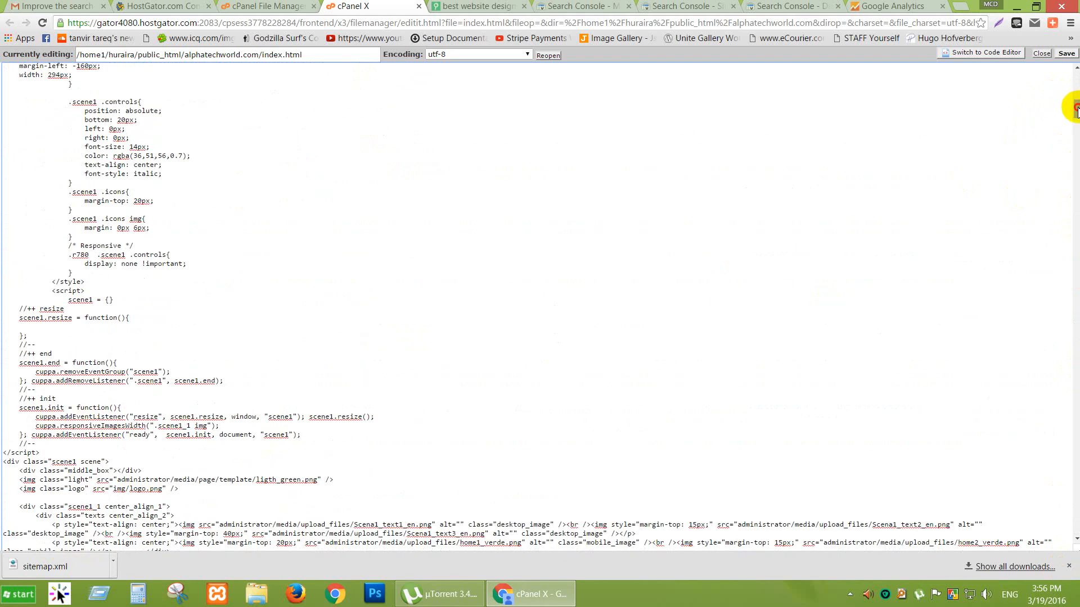
{"action": "left_click_drag", "start_coordinate": [1076, 106], "coordinate": [1065, 542]}
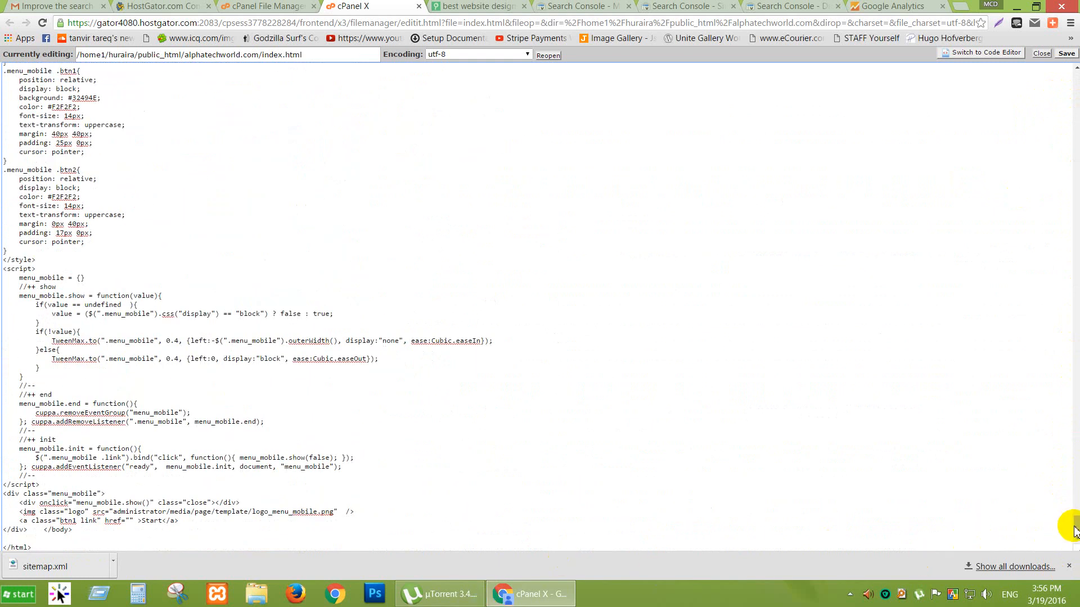
{"action": "left_click_drag", "start_coordinate": [1077, 526], "coordinate": [1076, 71]}
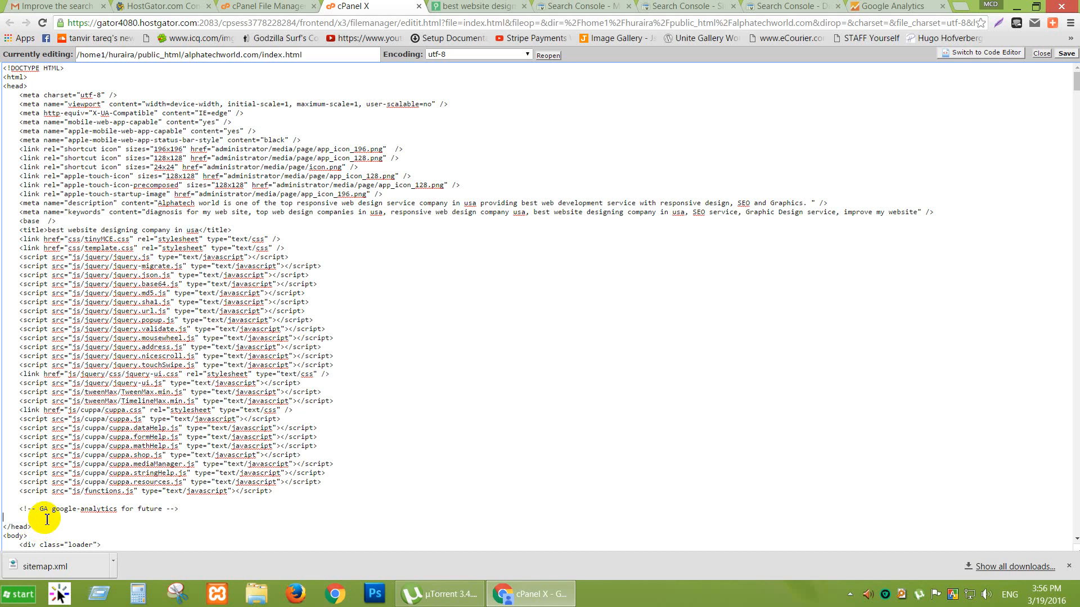
Paste the tracking script below the GA comment, add two blank lines before </head>, and save.
{"action": "key", "text": "Return"}
{"action": "key", "text": "Return"}
{"action": "scroll", "coordinate": [64, 464], "scroll_direction": "down", "scroll_amount": 1}
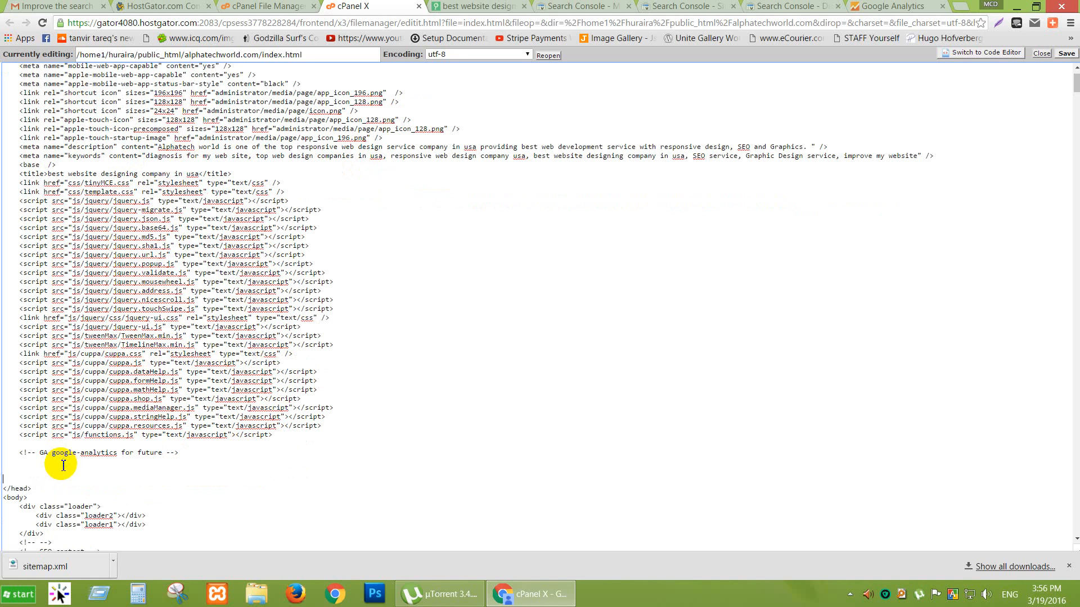
{"action": "type", "text": "<script>   (function(i,s,o,g,r,a,m){i['GoogleAnalyticsObject']=r;i[r]=i[r]||function(){   (i[r].q=i[r].q||[]).push(arguments)},i[r].l=1*new Date();a=s.createElement(o),   m=s.getElementsByTagName(o)[0];a.async=1;a.src=g;m.parentNode.insertBefore(a,m)   })(window,document,'script','//www.google-analytics.com/analytics.js','ga');    ga('create', 'UA-75325110-1', 'auto');   ga('send', 'pageview');  </script>"}
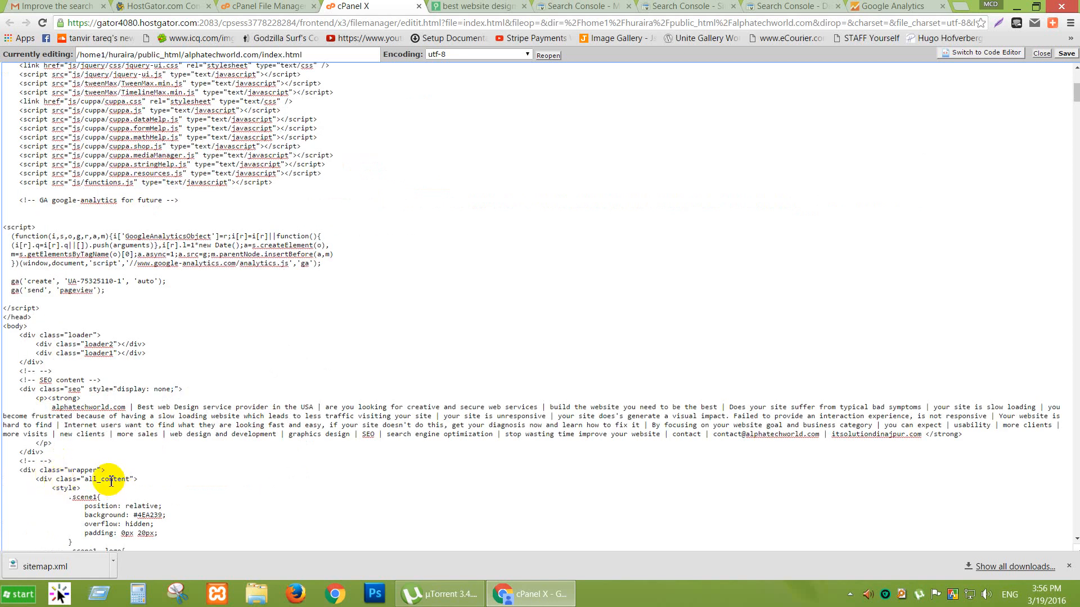
{"action": "left_click", "coordinate": [58, 309]}
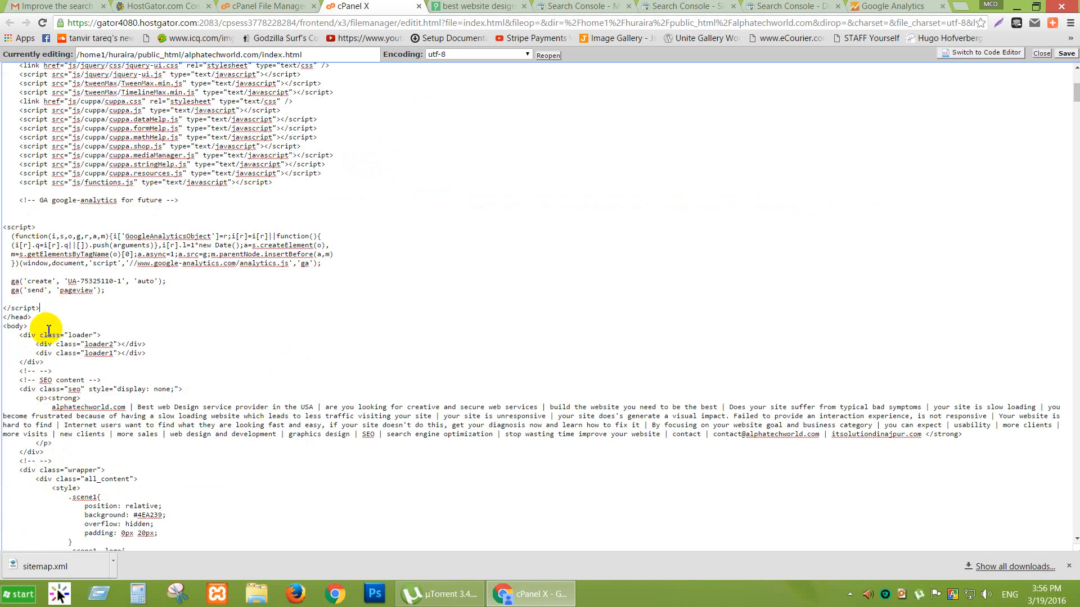
{"action": "key", "text": "Return"}
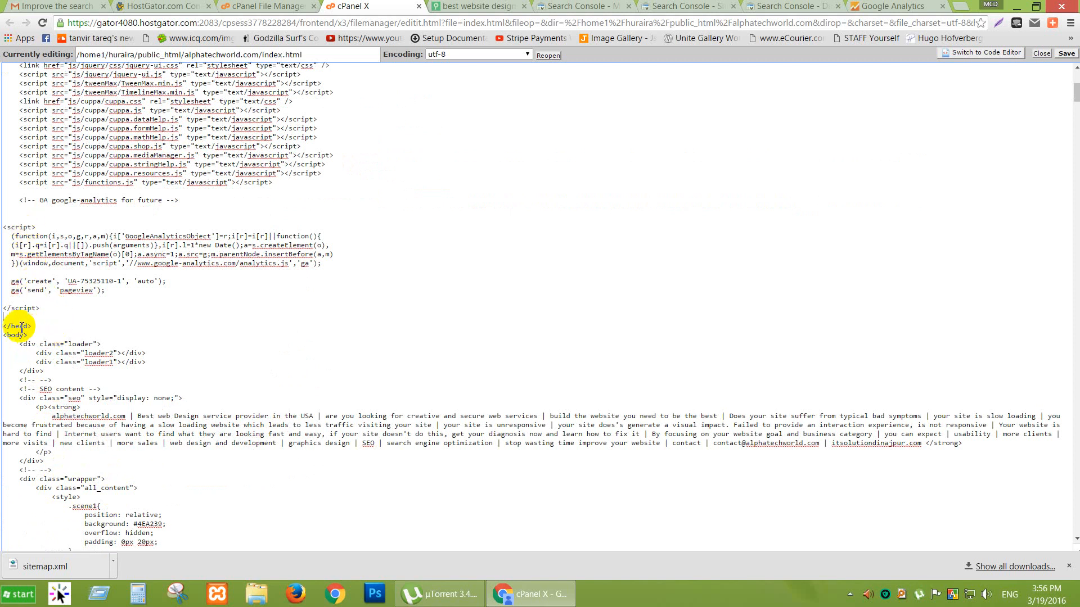
{"action": "key", "text": "Return"}
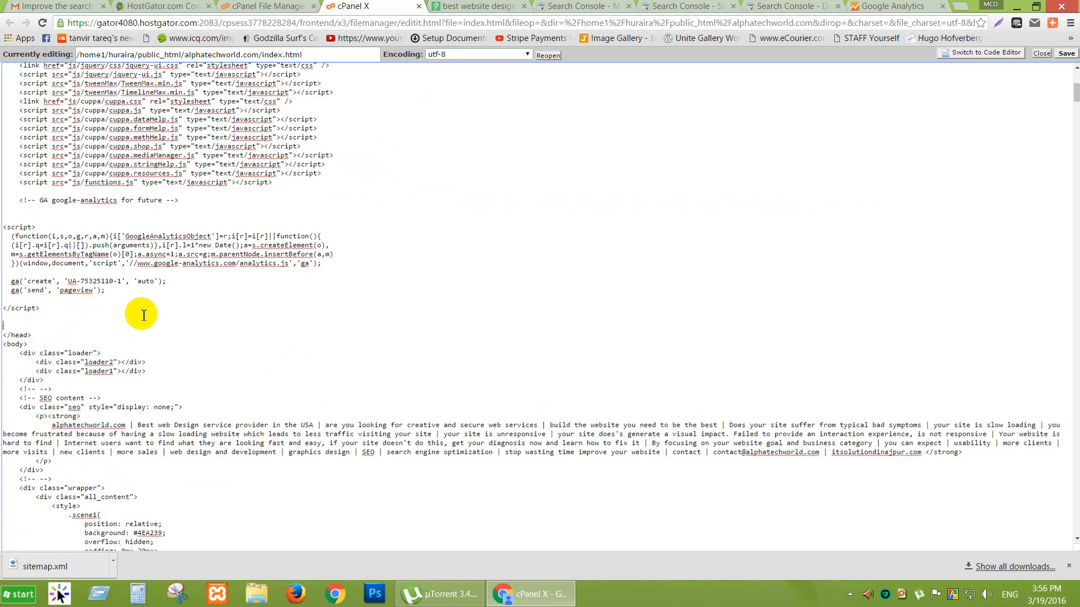
{"action": "left_click", "coordinate": [1067, 55]}
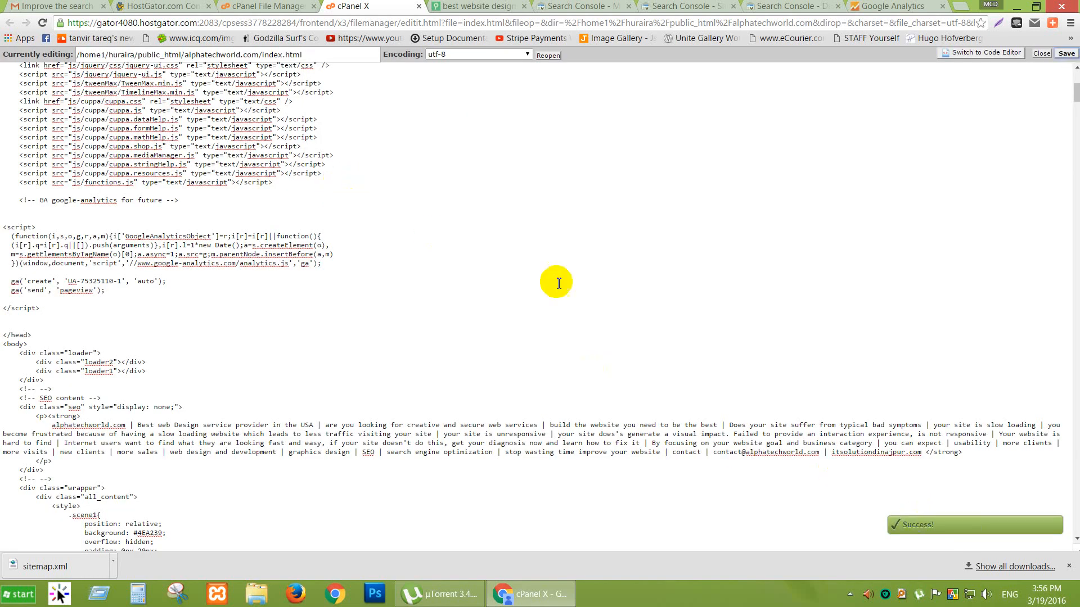
Select the Alpha tech world property on the Tracking Code page and dismiss the tracking ID tip.
{"action": "left_click", "coordinate": [870, 7]}
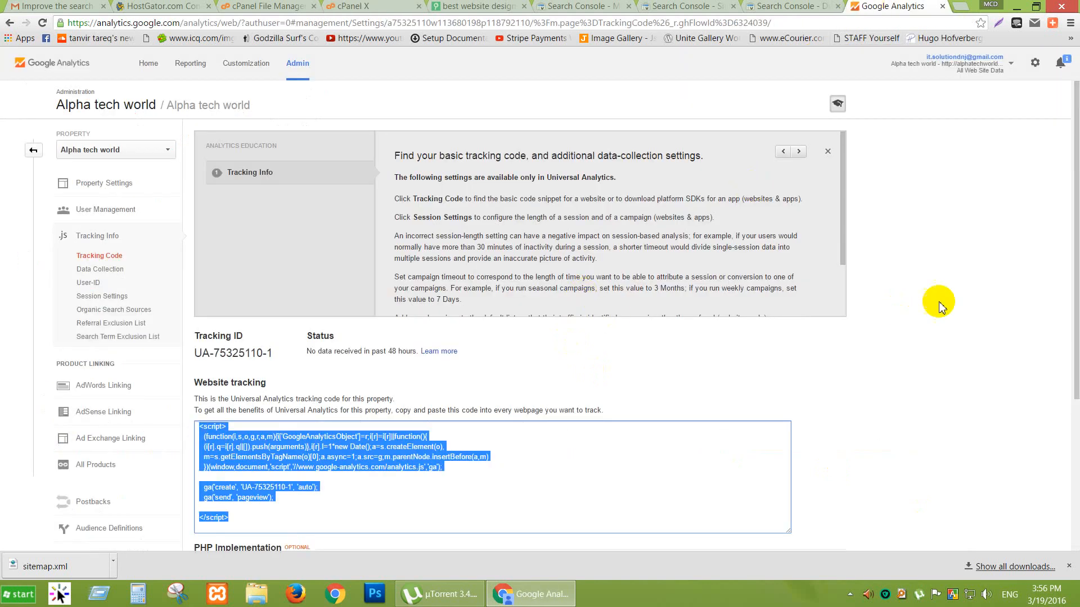
{"action": "scroll", "coordinate": [971, 313], "scroll_direction": "down", "scroll_amount": 3}
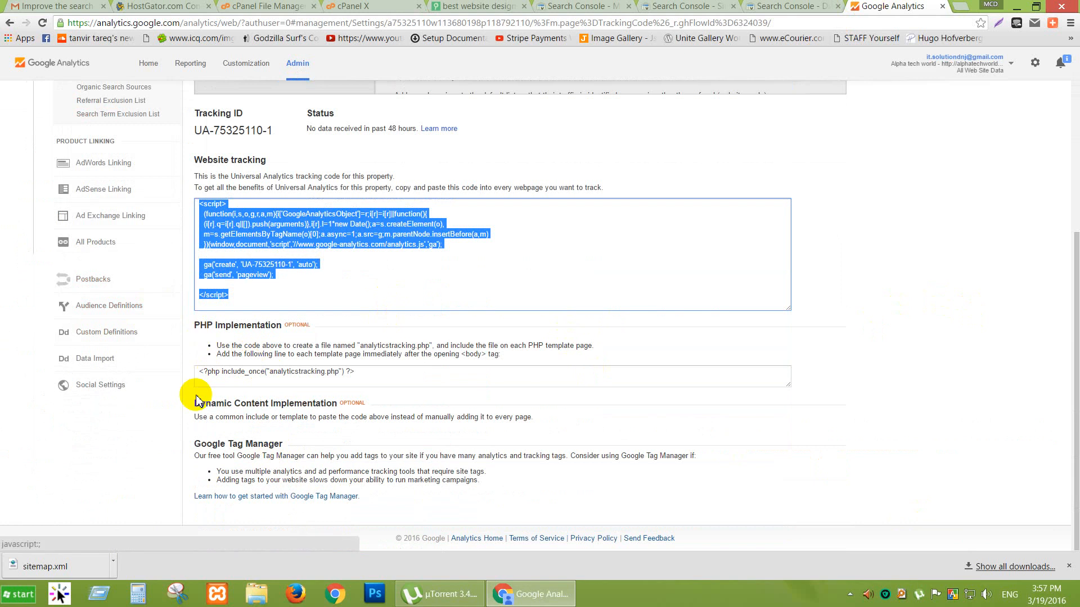
{"action": "scroll", "coordinate": [197, 388], "scroll_direction": "up", "scroll_amount": 4}
{"action": "left_click", "coordinate": [161, 152]}
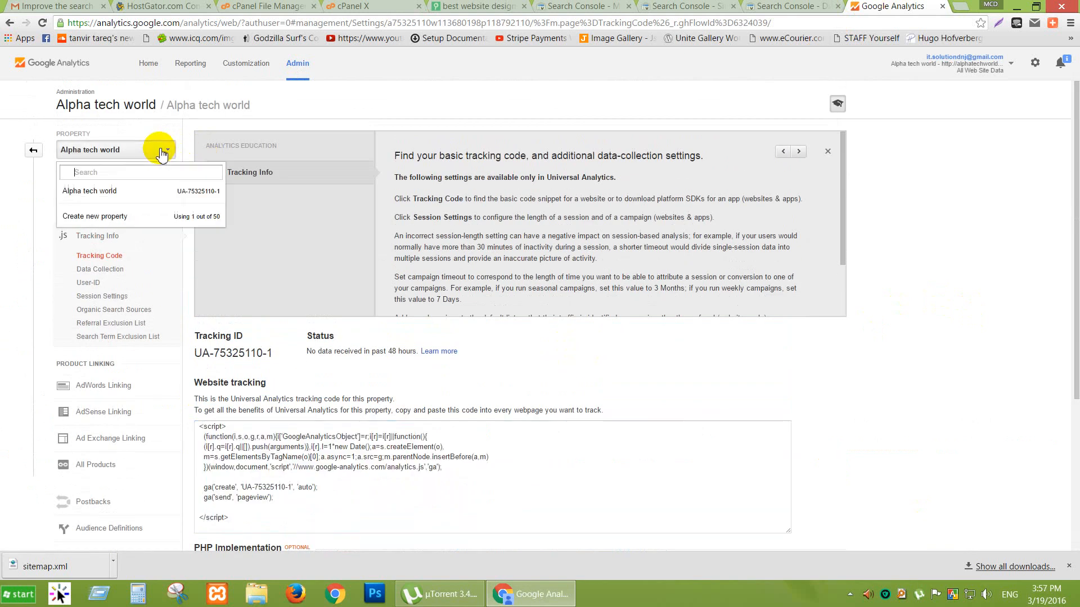
{"action": "left_click", "coordinate": [97, 193]}
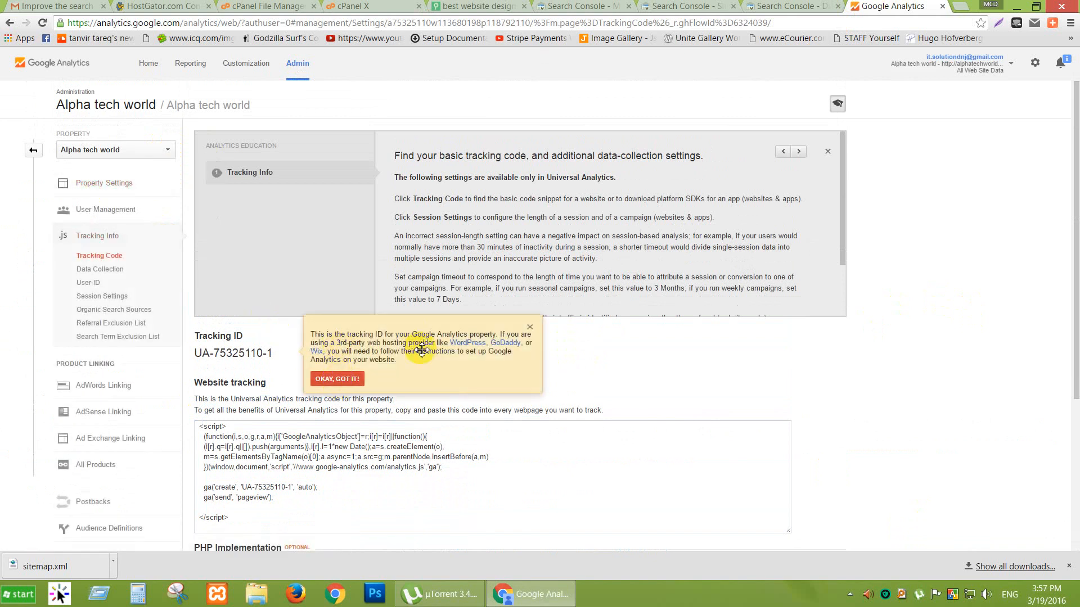
{"action": "left_click", "coordinate": [340, 380]}
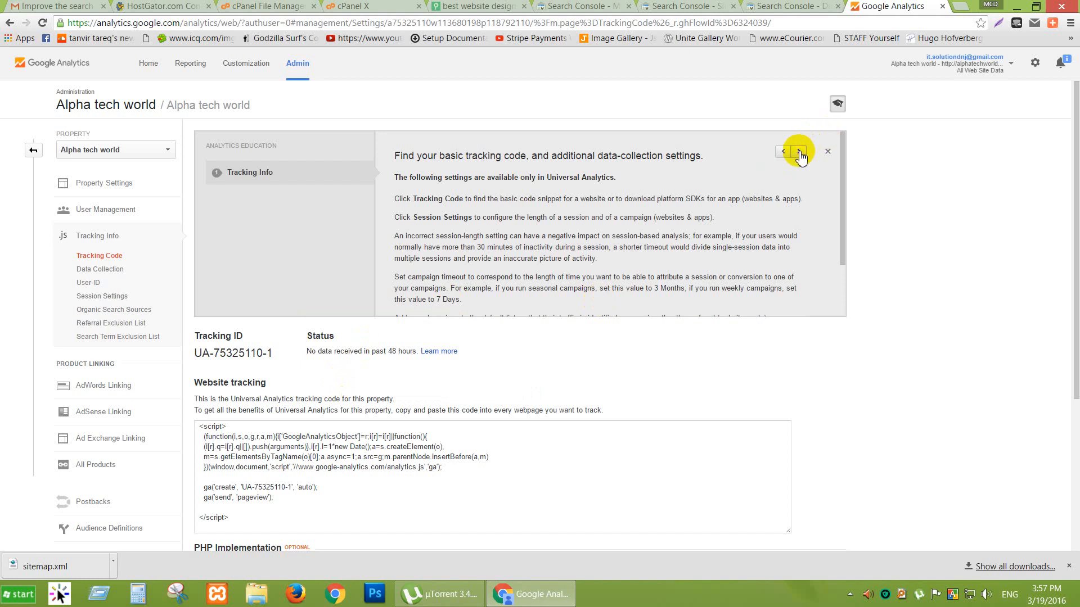
Close the Analytics Education panel, then reselect Alpha tech world and dismiss the tip again.
{"action": "scroll", "coordinate": [898, 163], "scroll_direction": "down", "scroll_amount": 4}
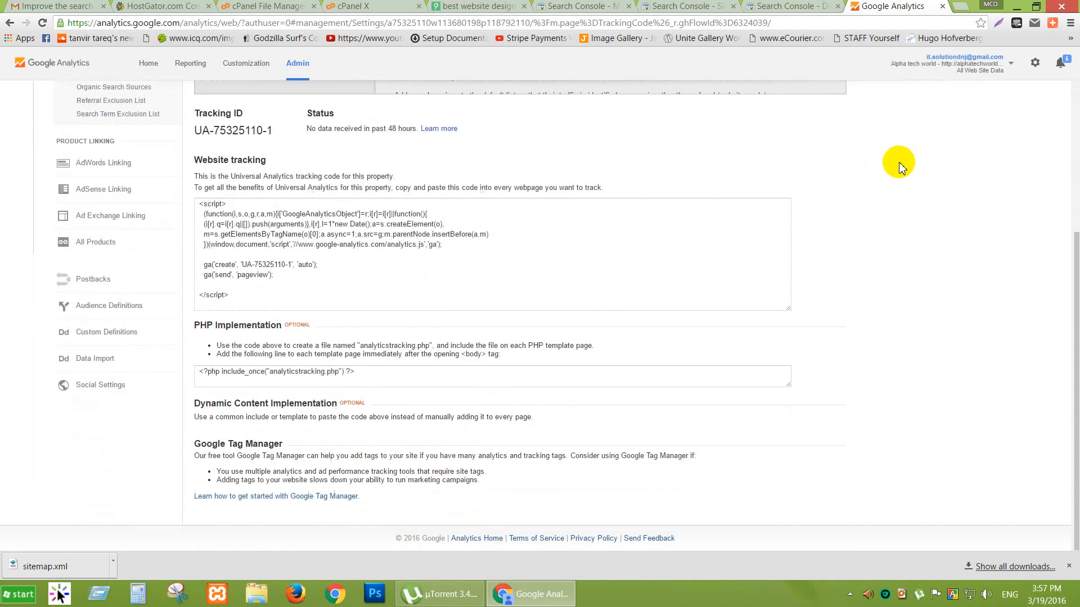
{"action": "scroll", "coordinate": [898, 164], "scroll_direction": "up", "scroll_amount": 4}
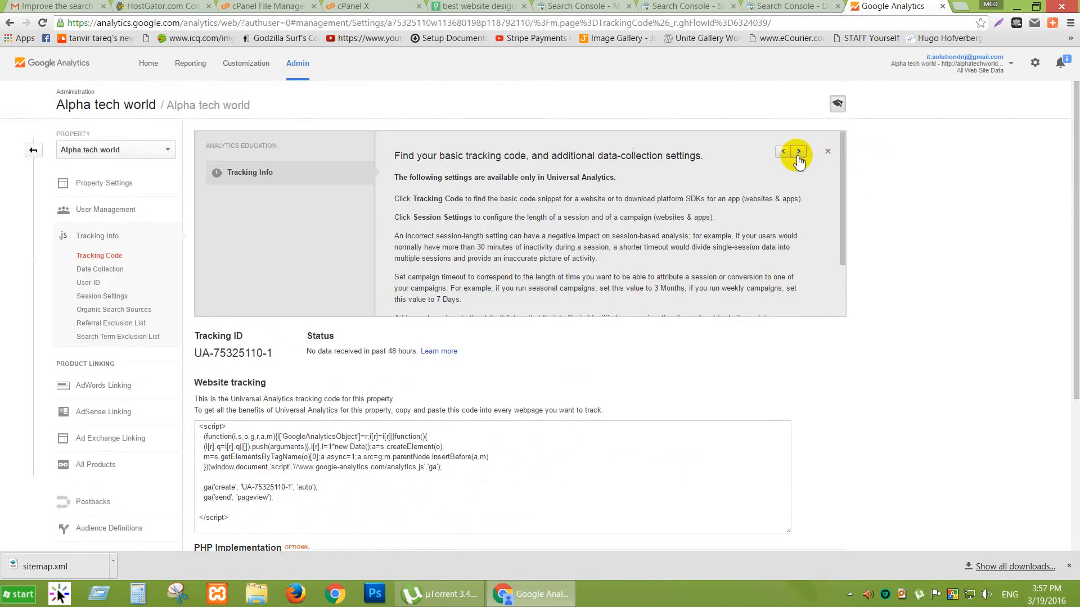
{"action": "scroll", "coordinate": [768, 224], "scroll_direction": "down", "scroll_amount": 2}
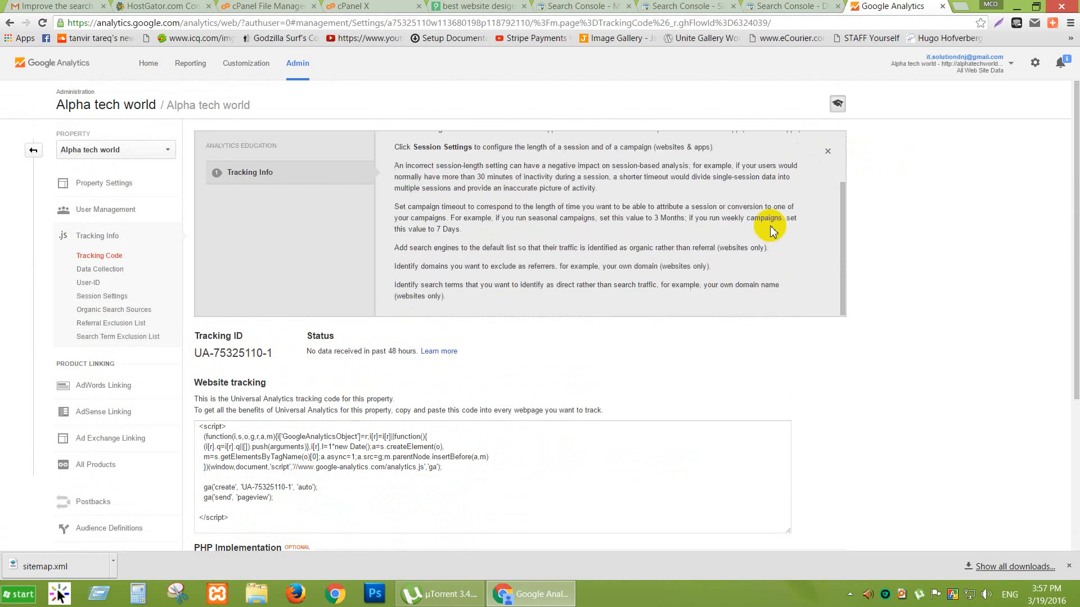
{"action": "scroll", "coordinate": [771, 228], "scroll_direction": "up", "scroll_amount": 1}
{"action": "left_click", "coordinate": [828, 150]}
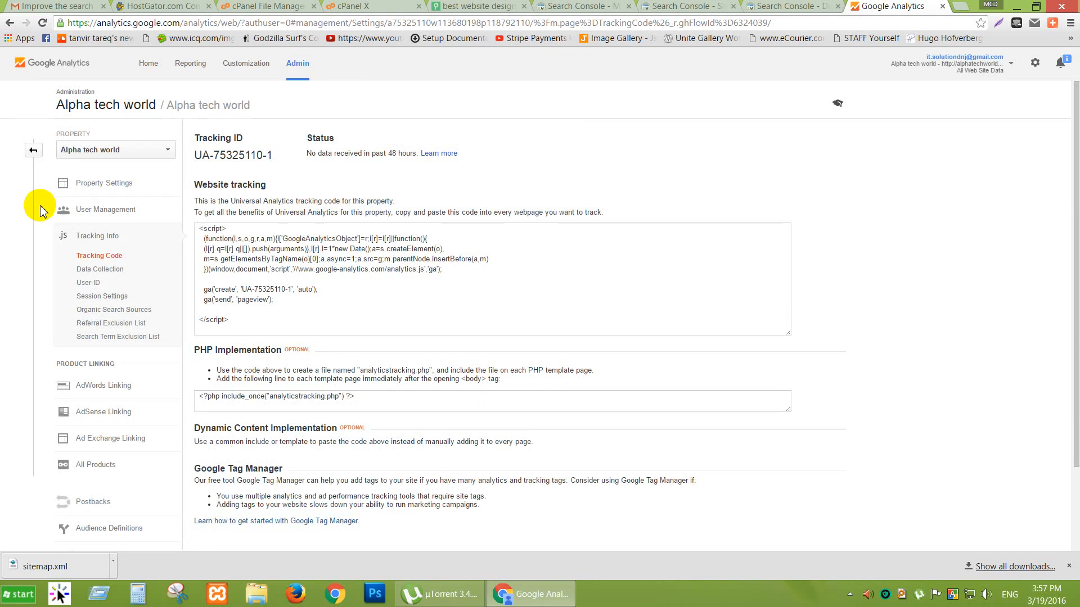
{"action": "left_click", "coordinate": [102, 150]}
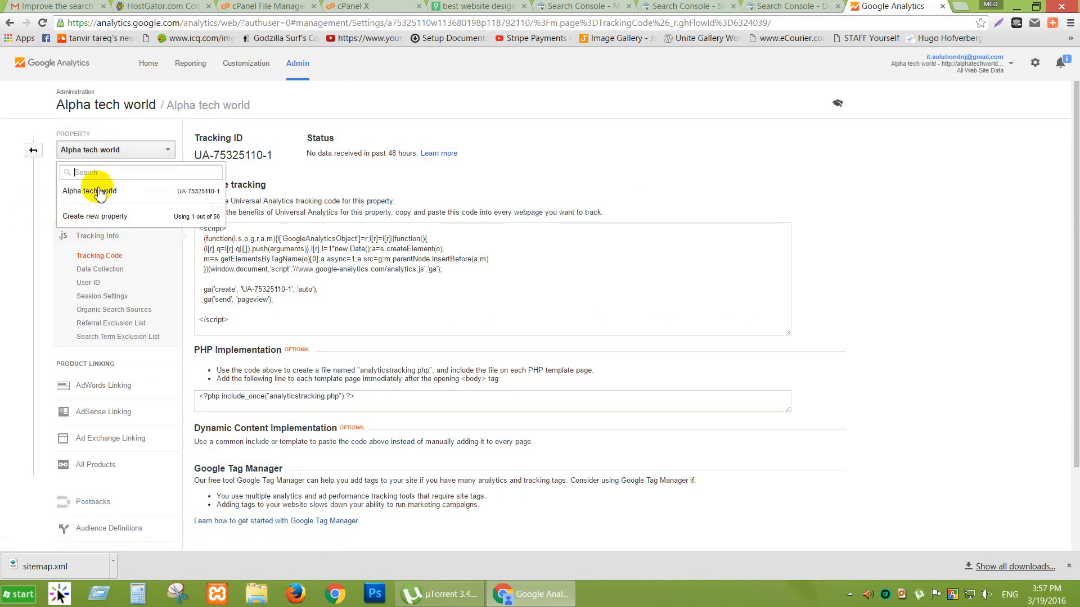
{"action": "left_click", "coordinate": [99, 197]}
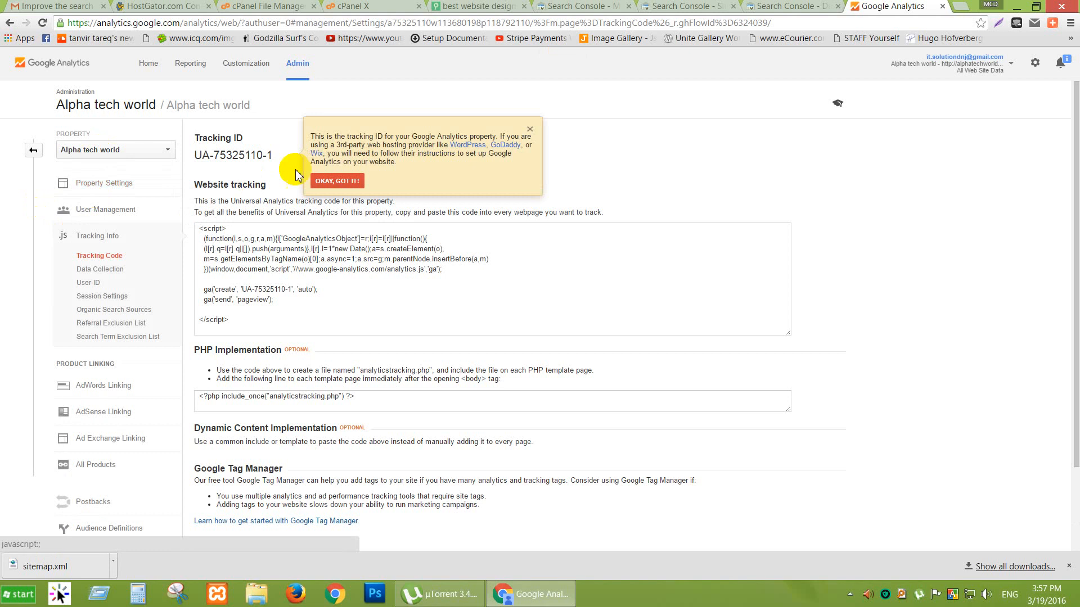
{"action": "left_click", "coordinate": [338, 181]}
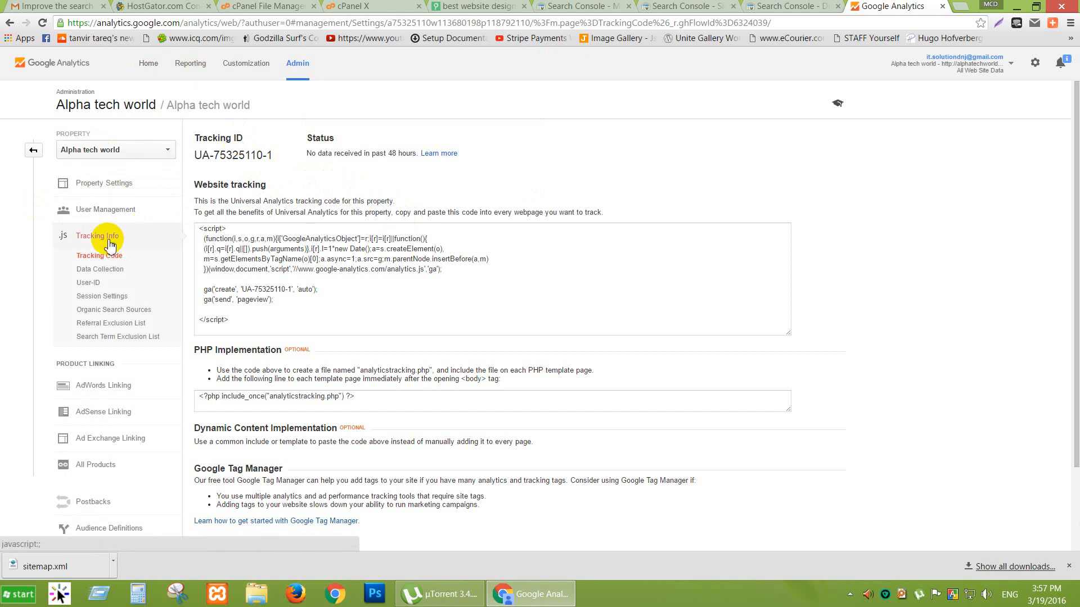
Add a user by e-mail address with Edit permission and e-mail notification in User Management.
{"action": "left_click", "coordinate": [97, 211]}
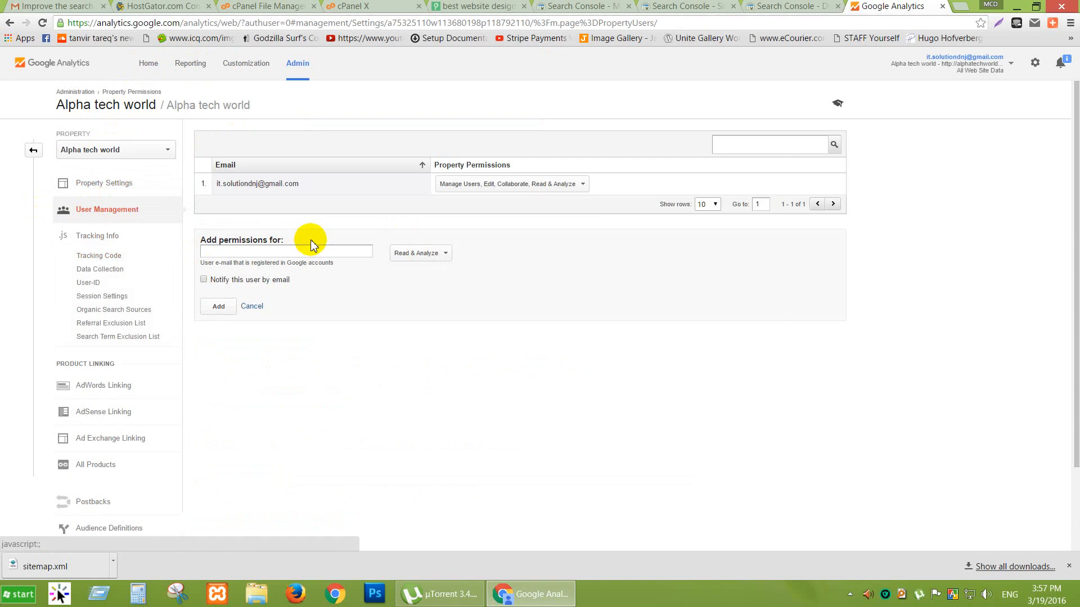
{"action": "left_click", "coordinate": [284, 252]}
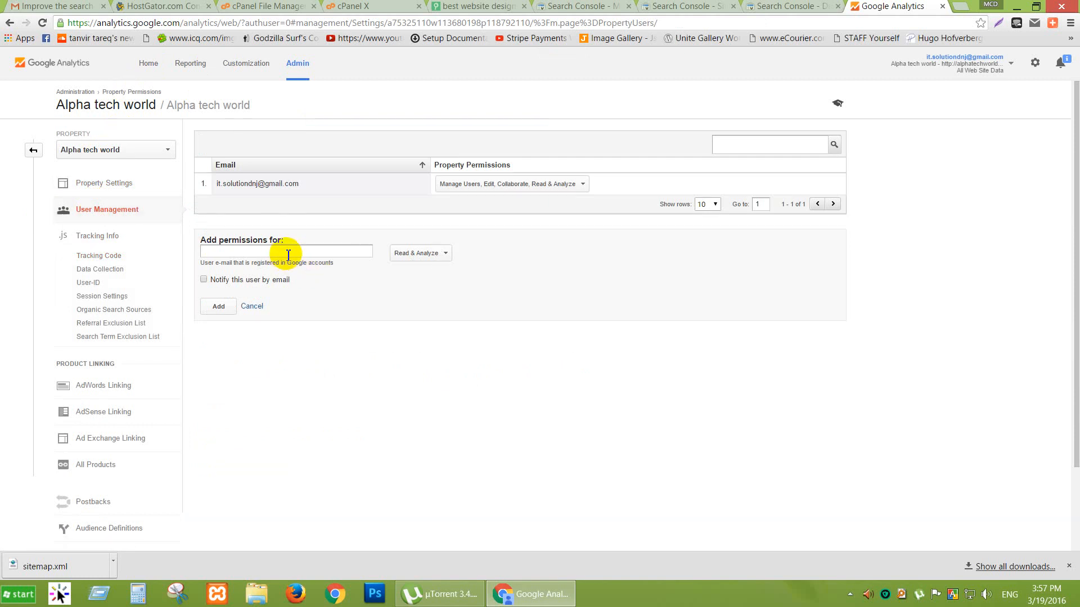
{"action": "left_click", "coordinate": [446, 254]}
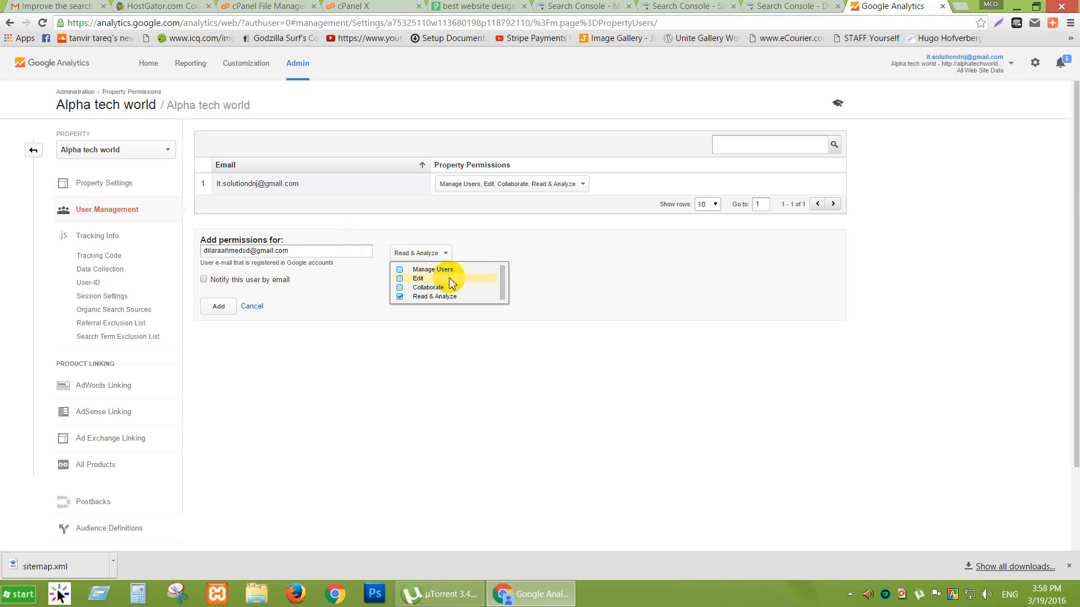
{"action": "left_click", "coordinate": [400, 279]}
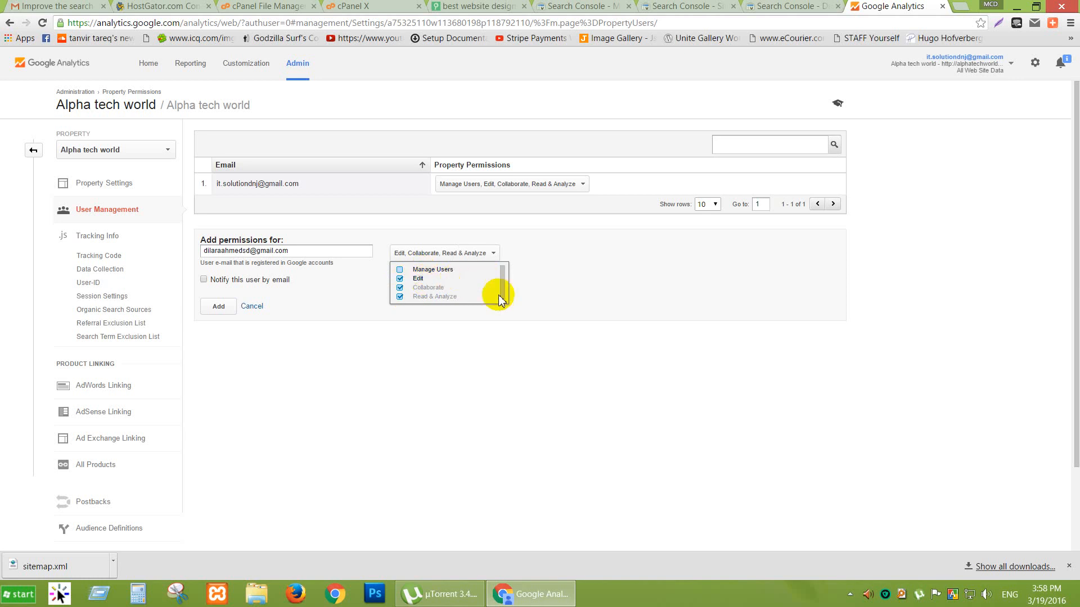
{"action": "left_click", "coordinate": [203, 279]}
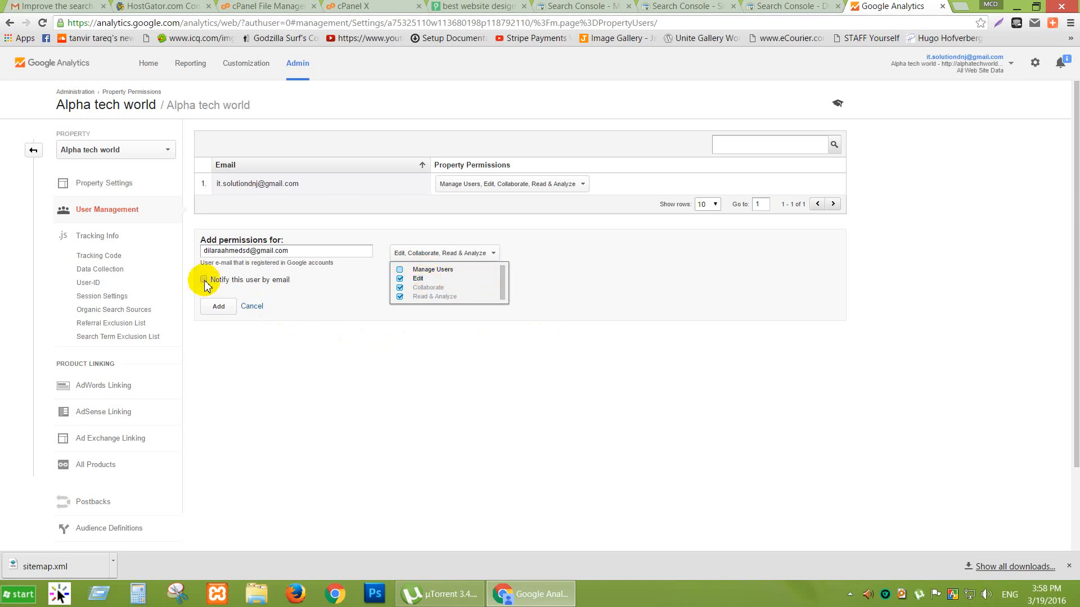
{"action": "left_click", "coordinate": [218, 307]}
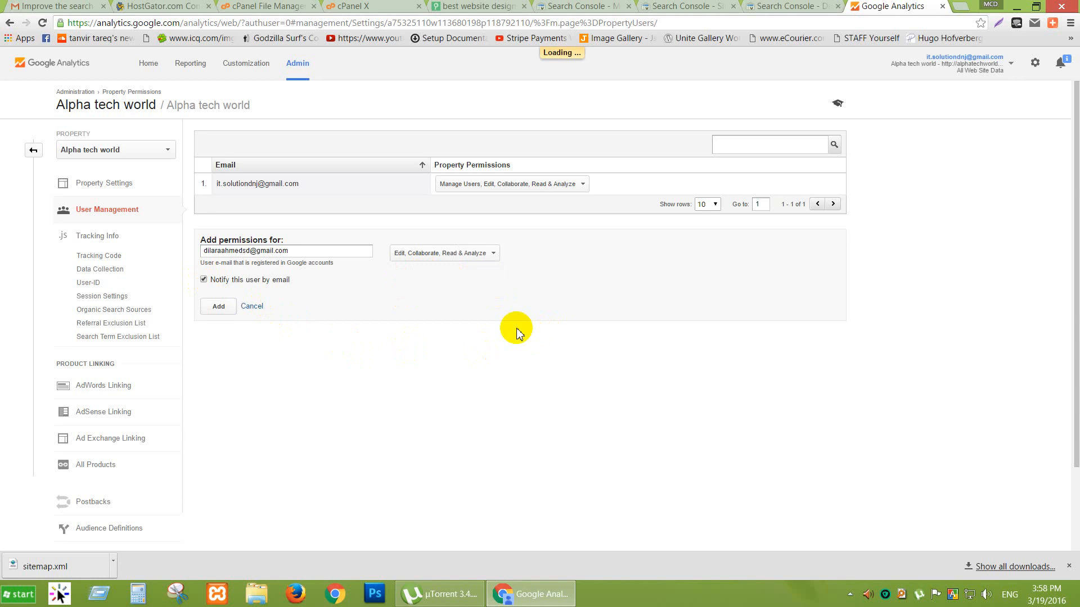
{"action": "left_click", "coordinate": [311, 279]}
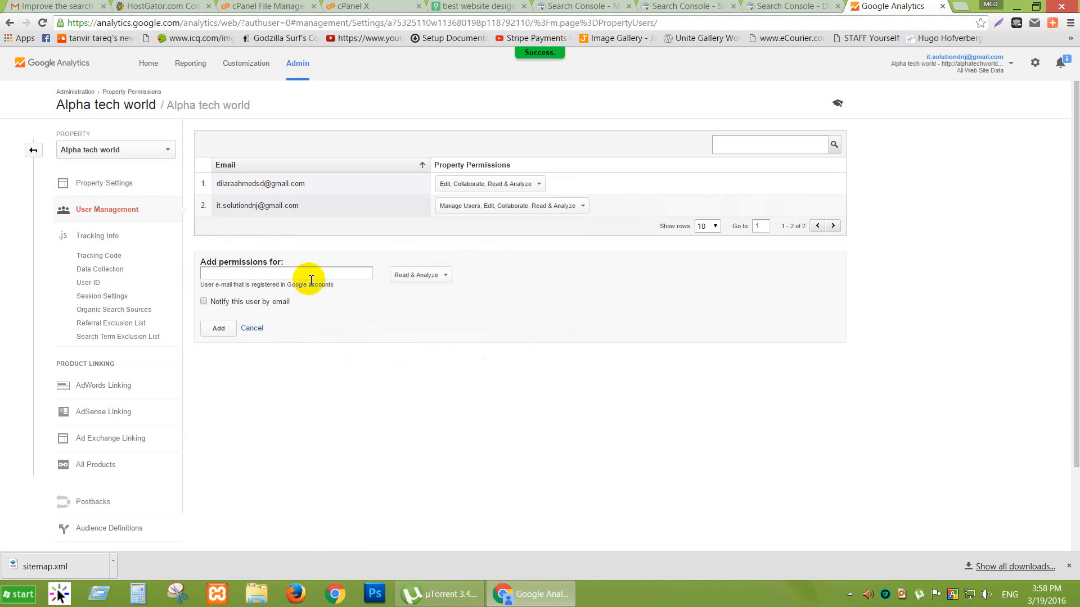
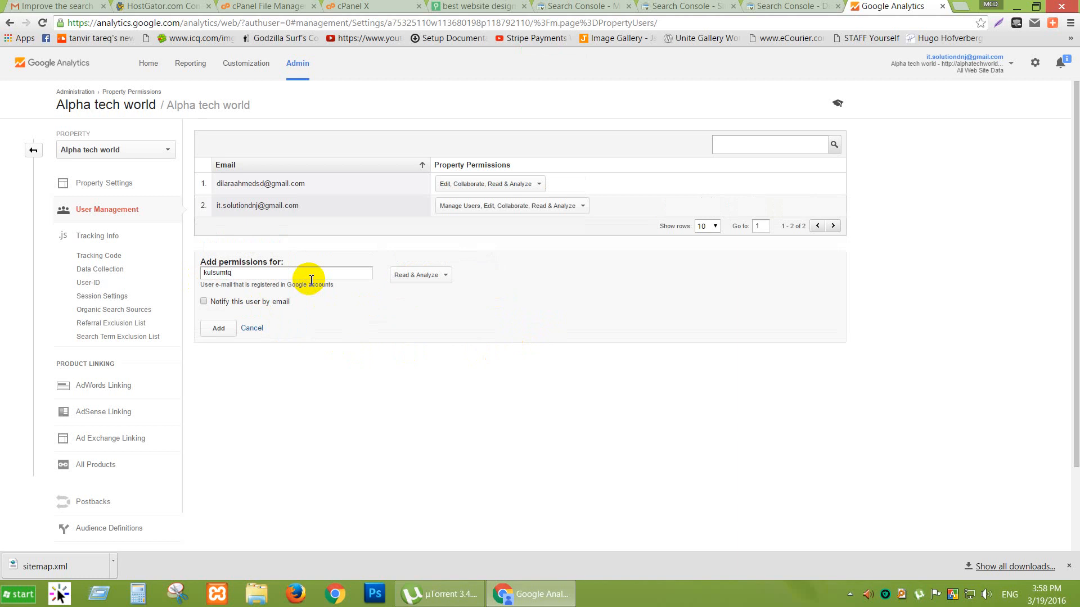
Add another user's e-mail address with Edit permission and e-mail notification.
{"action": "left_click", "coordinate": [444, 277]}
{"action": "left_click", "coordinate": [430, 302]}
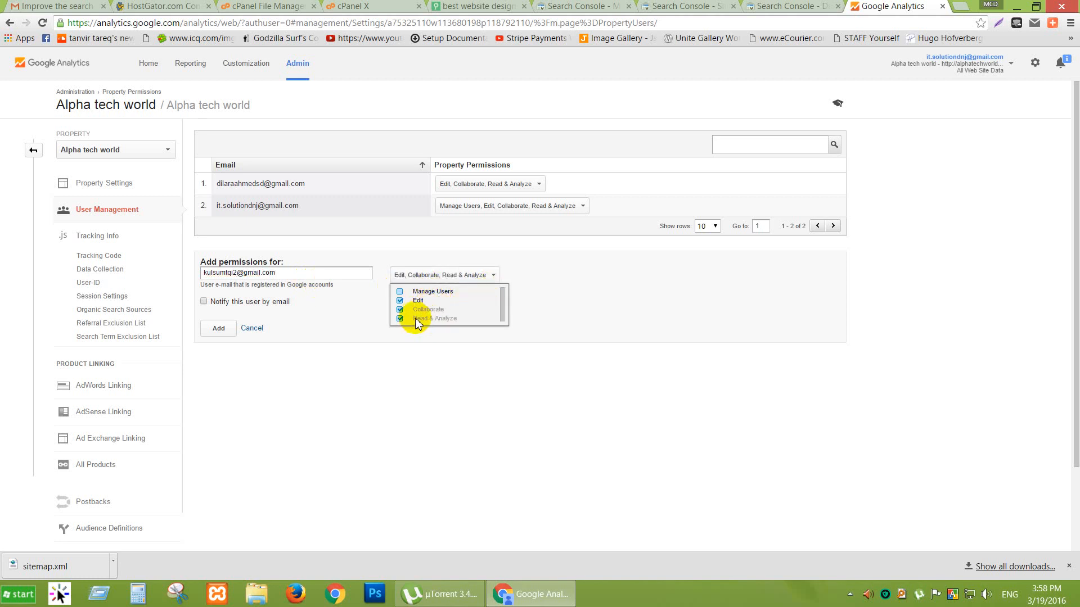
{"action": "left_click", "coordinate": [258, 303]}
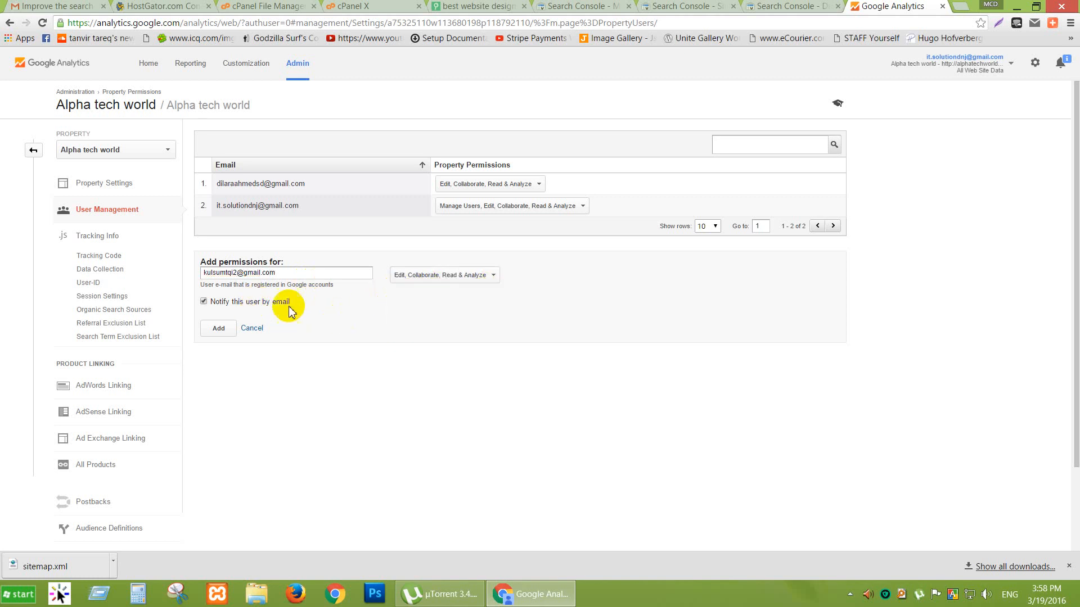
{"action": "left_click", "coordinate": [219, 337]}
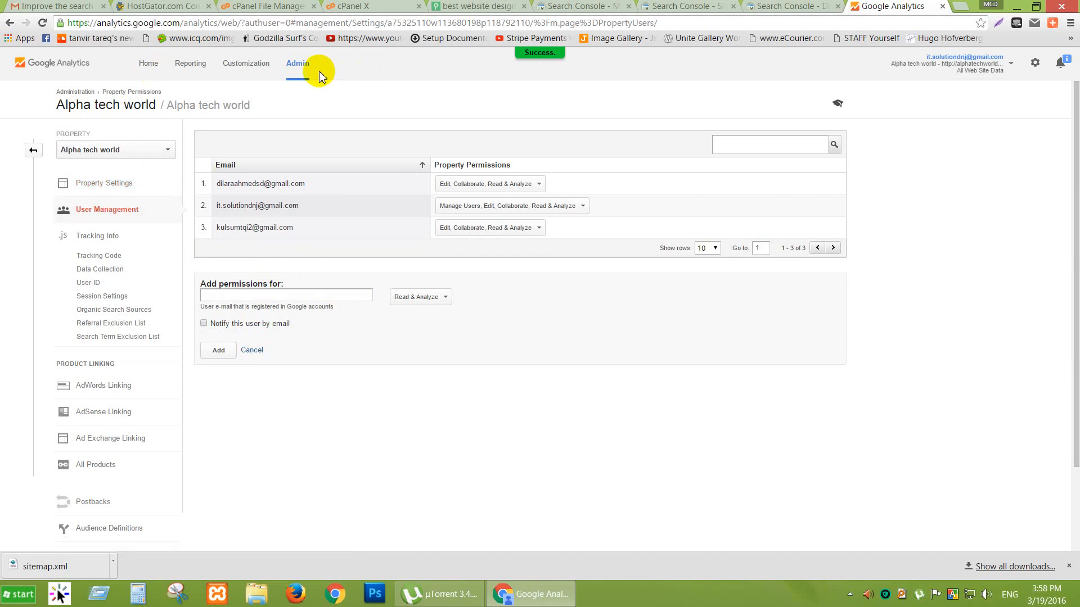
{"action": "left_click", "coordinate": [138, 72]}
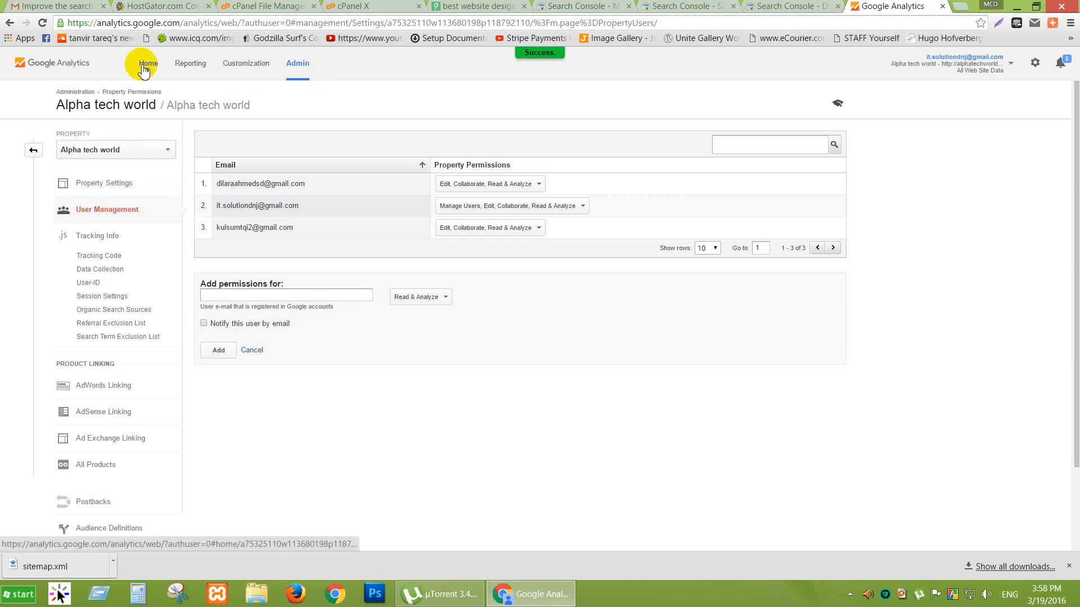
Save the communication preferences and open All Web Site Data's Audience Overview, showing 0 sessions.
{"action": "left_click", "coordinate": [175, 441]}
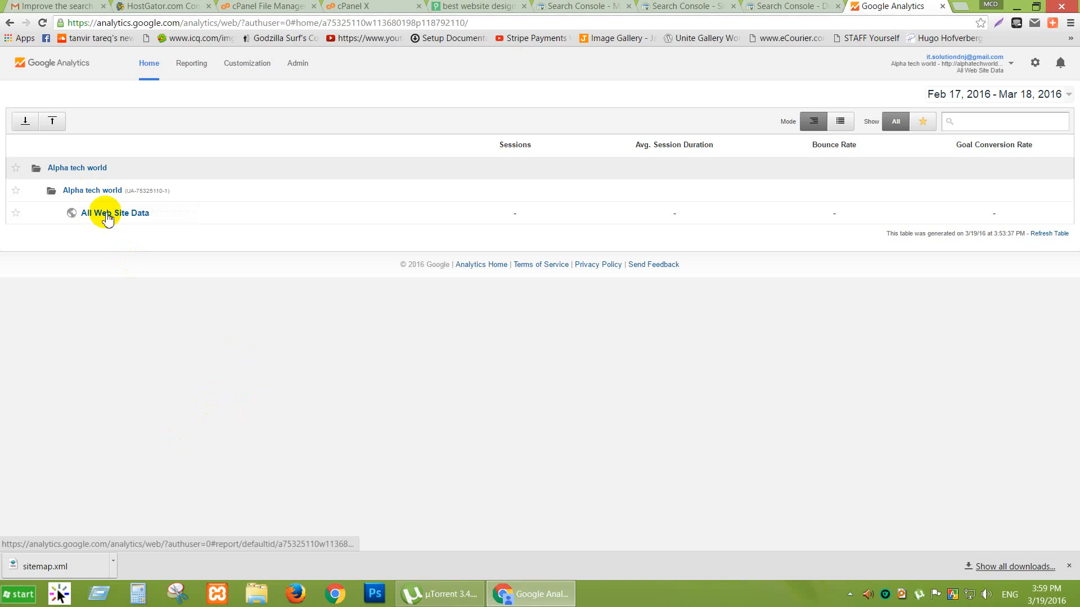
{"action": "left_click", "coordinate": [107, 217]}
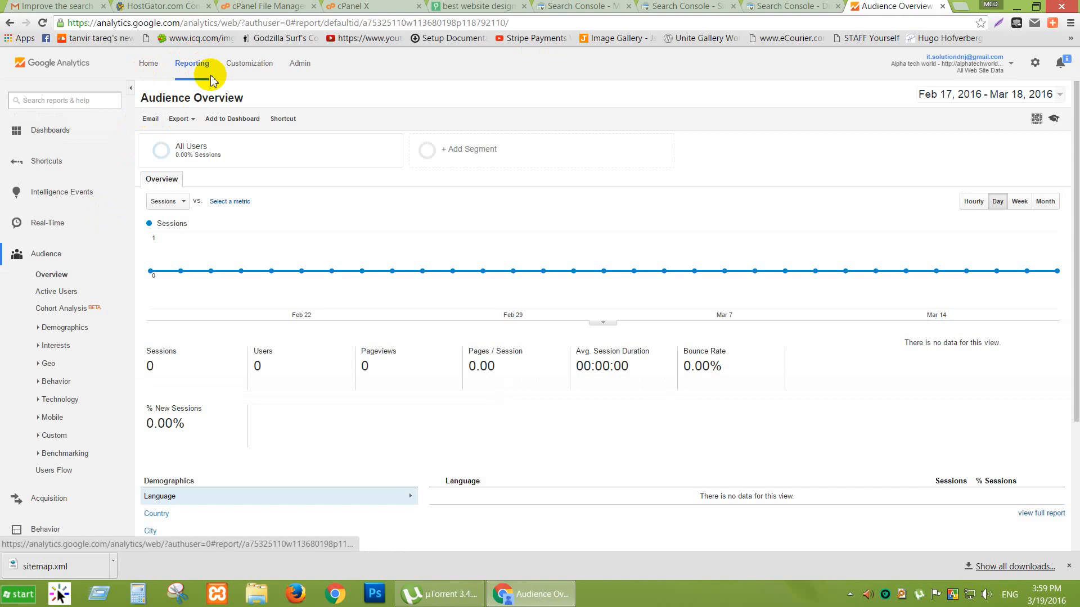
{"action": "mouse_move", "coordinate": [152, 272]}
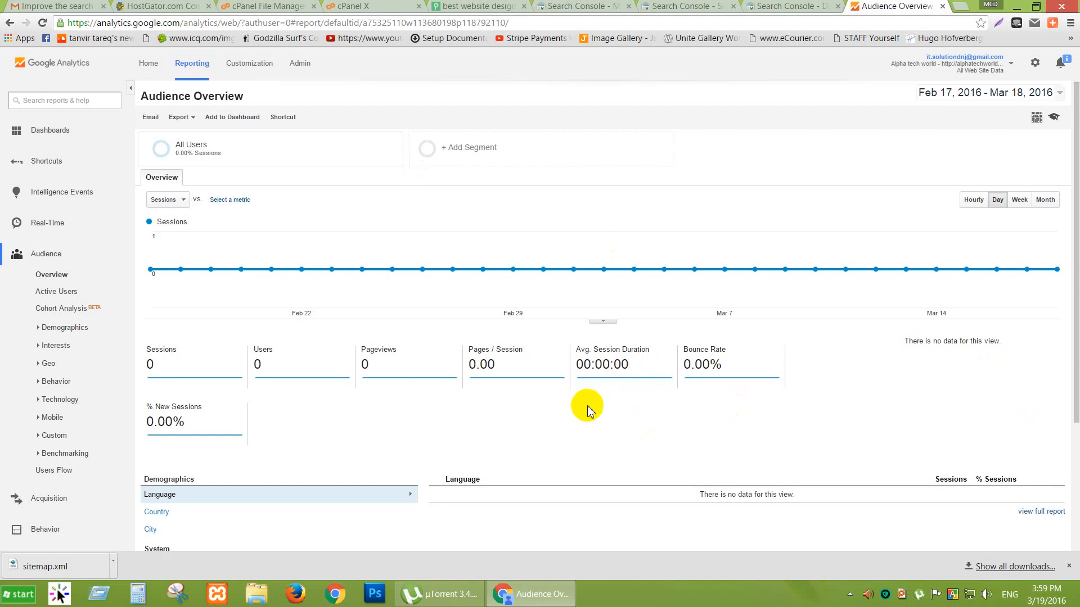
{"action": "scroll", "coordinate": [587, 407], "scroll_direction": "down", "scroll_amount": 3}
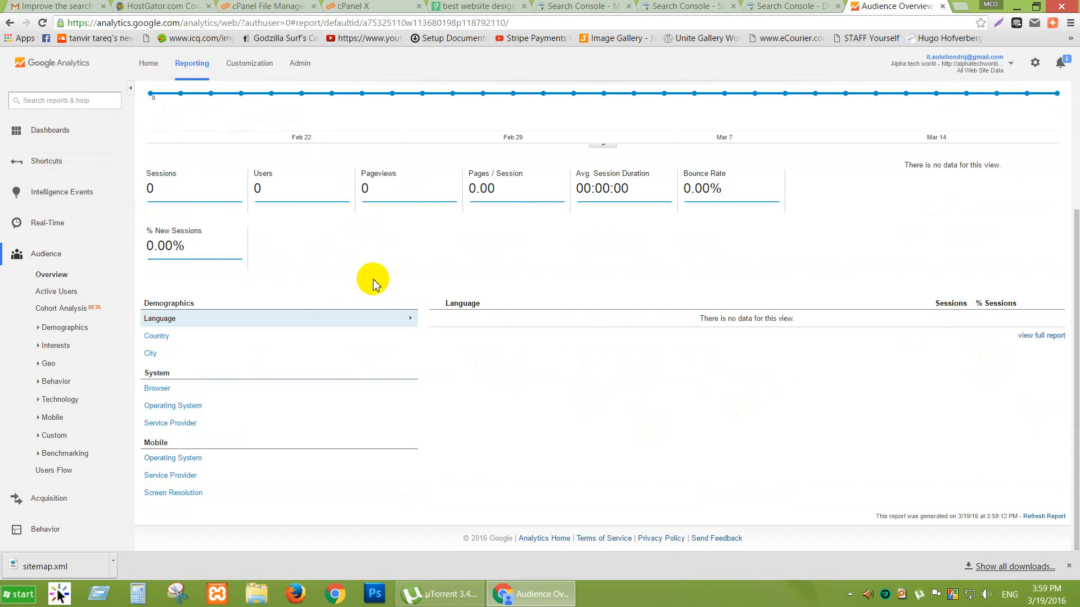
{"action": "scroll", "coordinate": [508, 390], "scroll_direction": "up", "scroll_amount": 3}
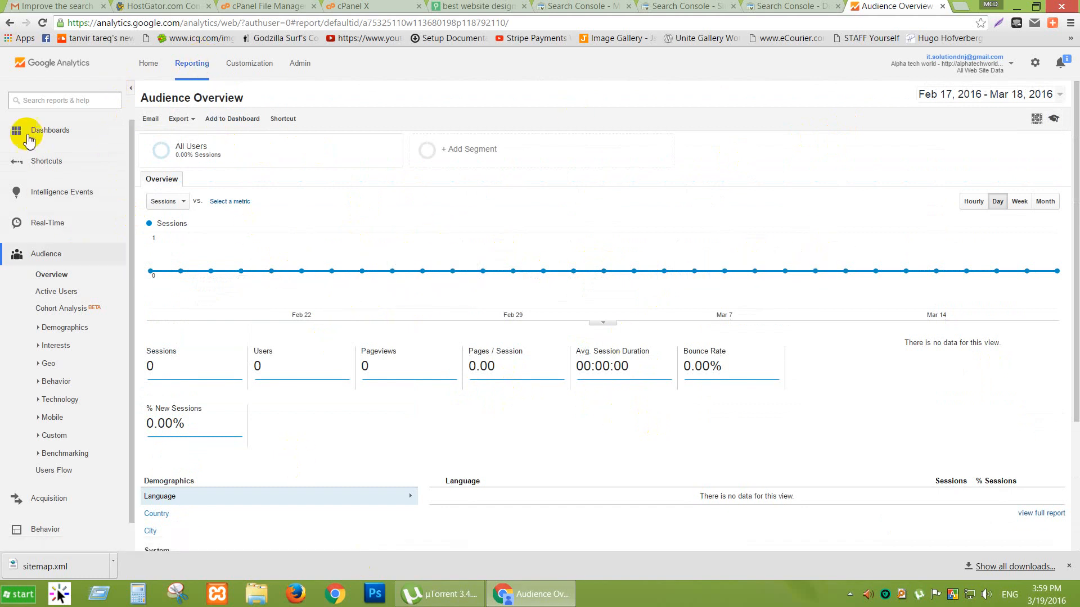
{"action": "scroll", "coordinate": [17, 409], "scroll_direction": "down", "scroll_amount": 1}
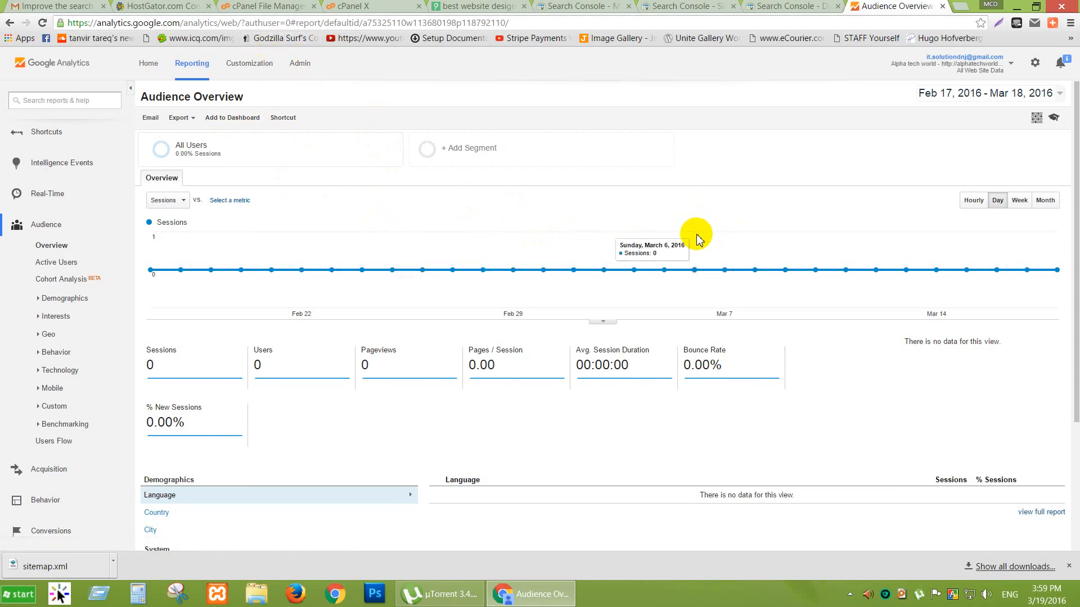
{"action": "scroll", "coordinate": [695, 234], "scroll_direction": "down", "scroll_amount": 3}
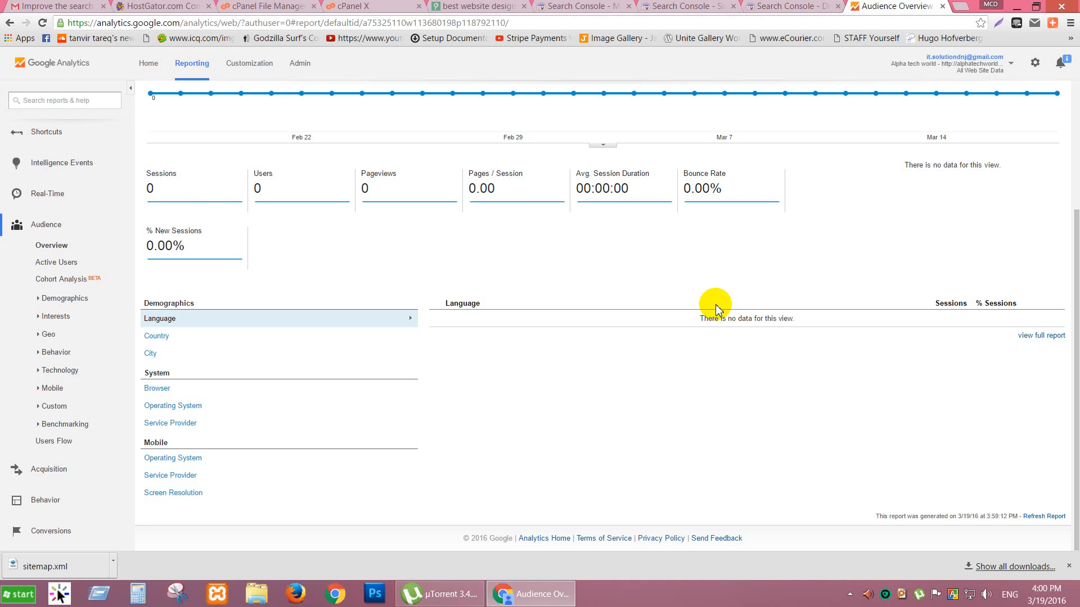
In Search Console, browse the Messages, Dashboard, Security Issues and Other Resources pages.
{"action": "left_click", "coordinate": [511, 7]}
{"action": "left_click", "coordinate": [355, 6]}
{"action": "left_click", "coordinate": [466, 6]}
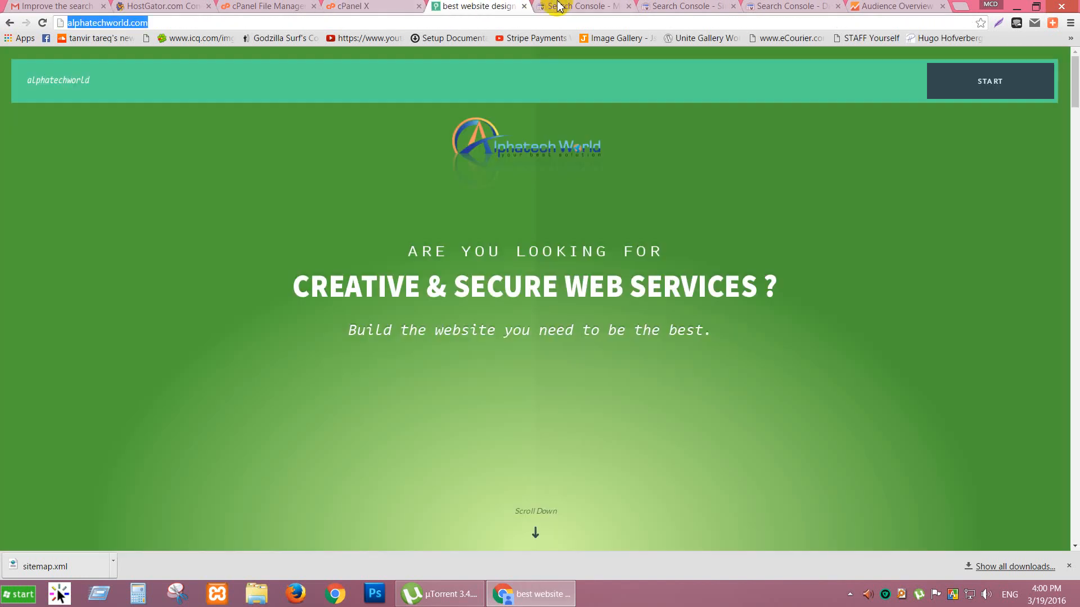
{"action": "left_click", "coordinate": [559, 6]}
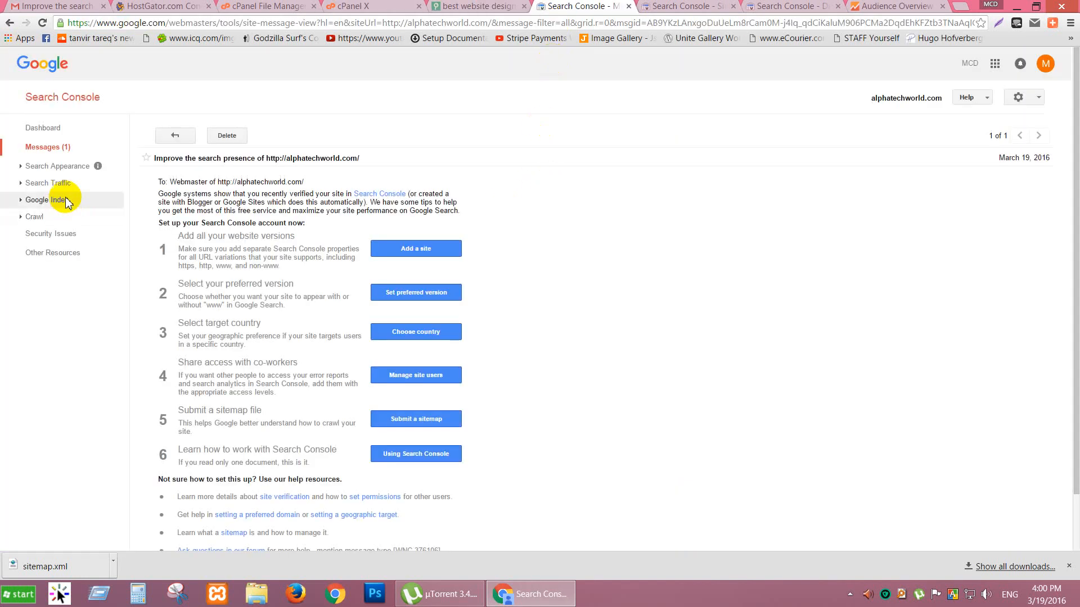
{"action": "left_click", "coordinate": [55, 150]}
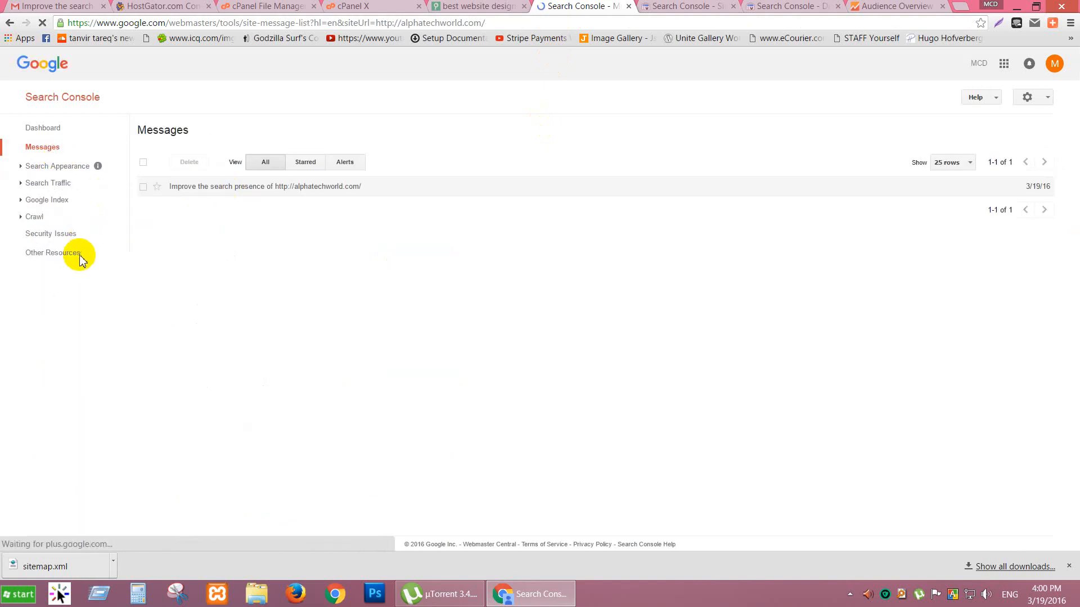
{"action": "left_click", "coordinate": [46, 129]}
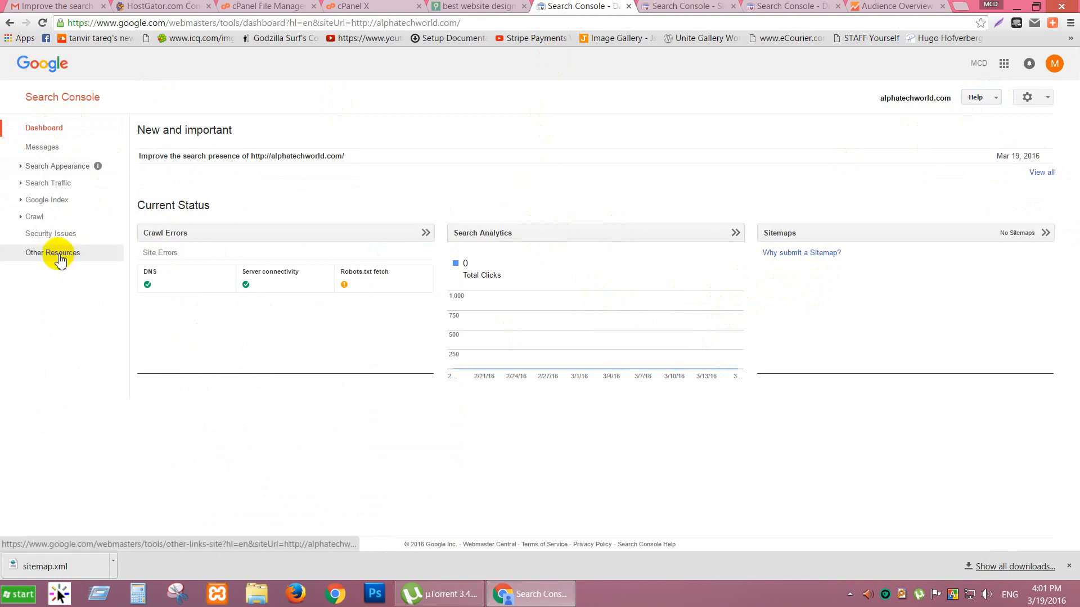
{"action": "left_click", "coordinate": [56, 234]}
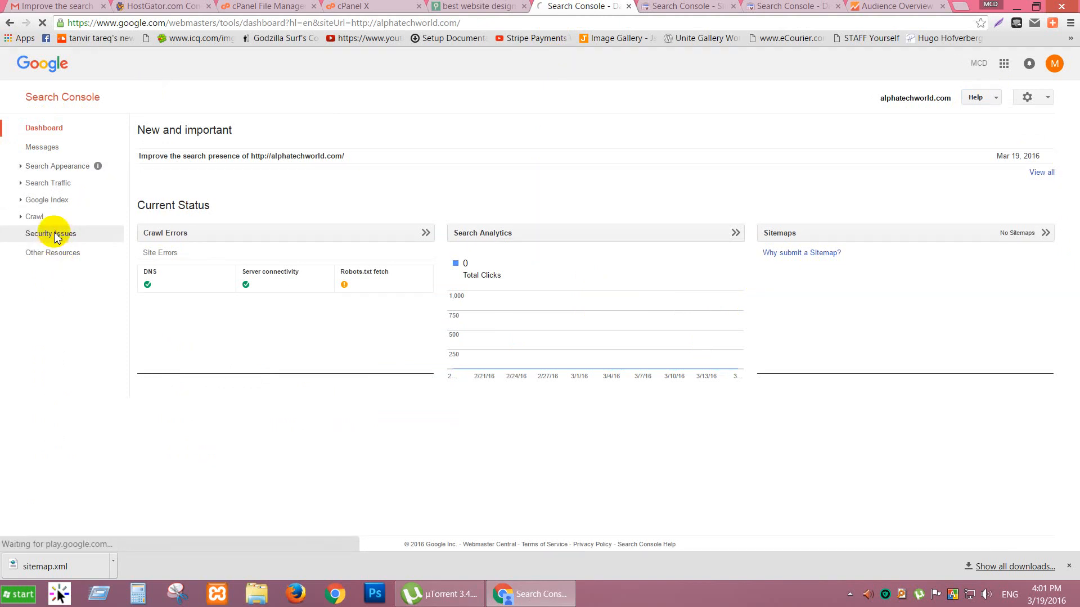
{"action": "left_click", "coordinate": [77, 261]}
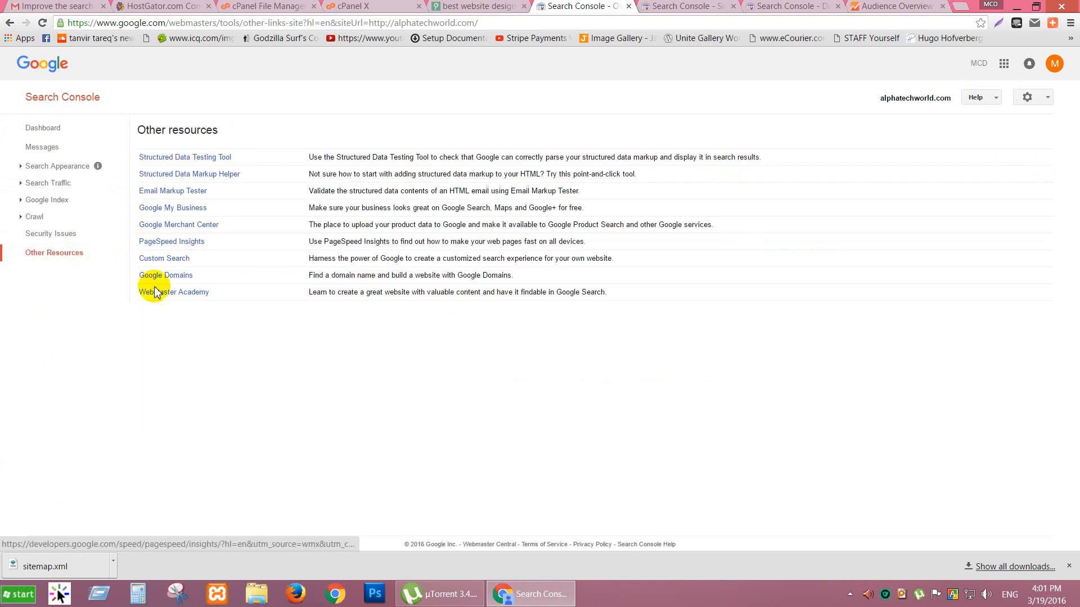
Open Google Index > Index Status in Advanced view.
{"action": "left_click", "coordinate": [60, 202]}
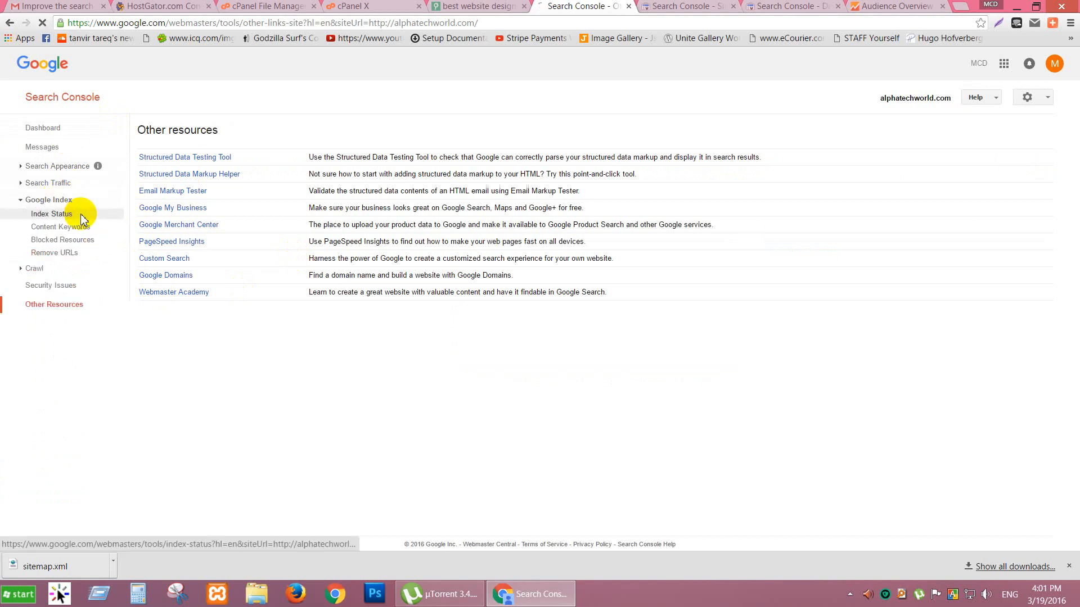
{"action": "left_click", "coordinate": [82, 215]}
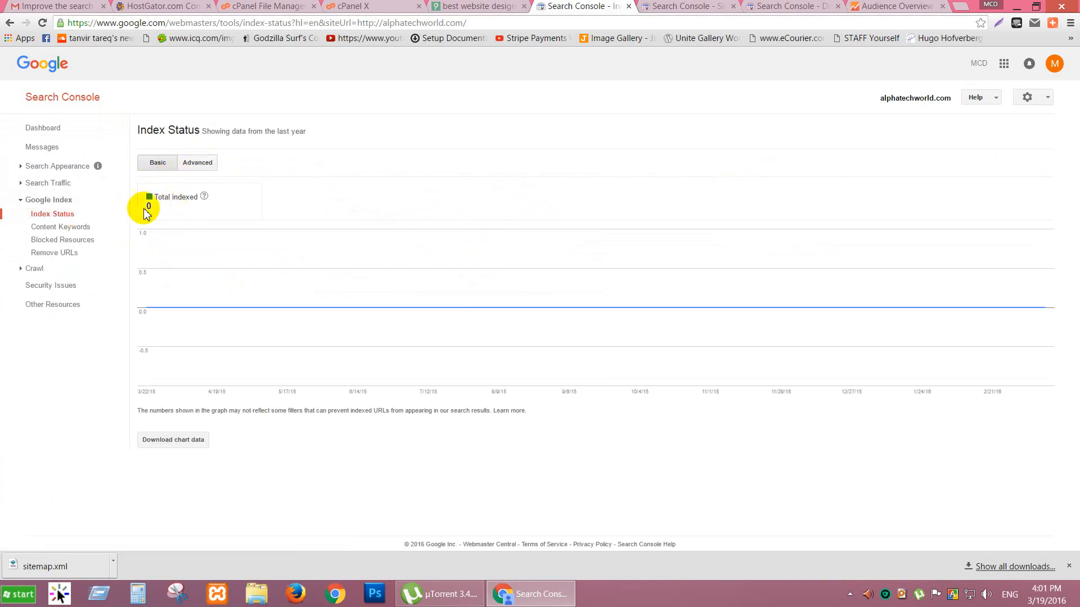
{"action": "left_click", "coordinate": [203, 163]}
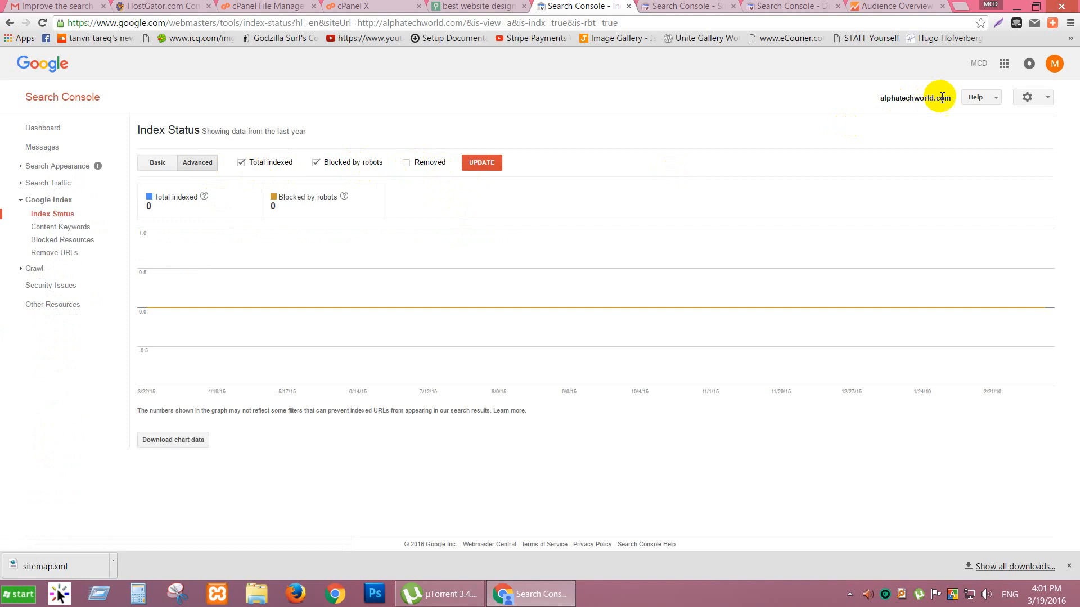
Open Verification Details from the gear menu and select the Google Analytics verification method.
{"action": "left_click", "coordinate": [1029, 99]}
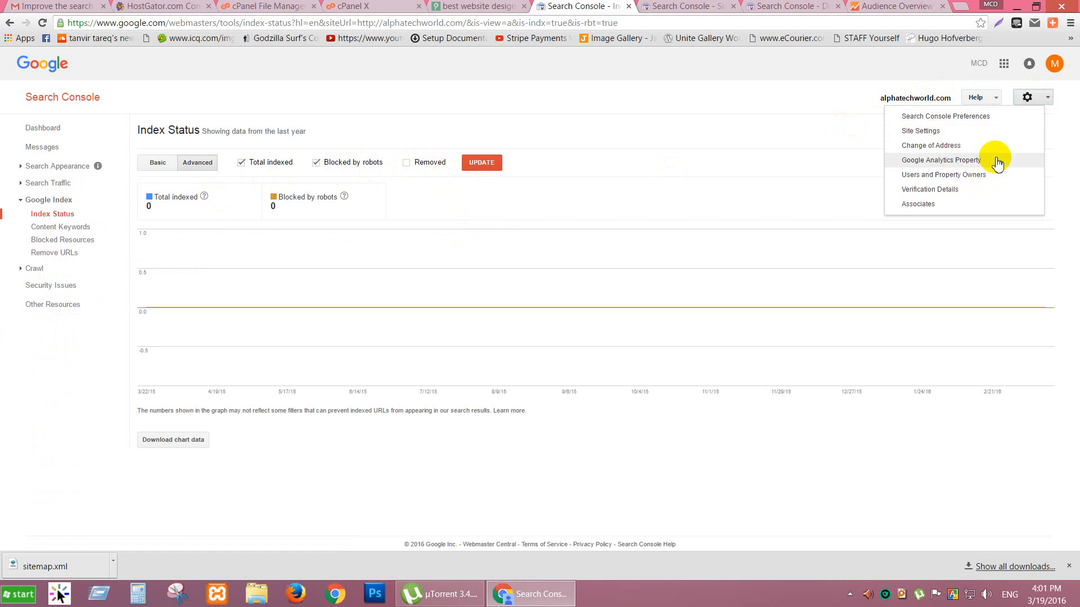
{"action": "left_click", "coordinate": [954, 190]}
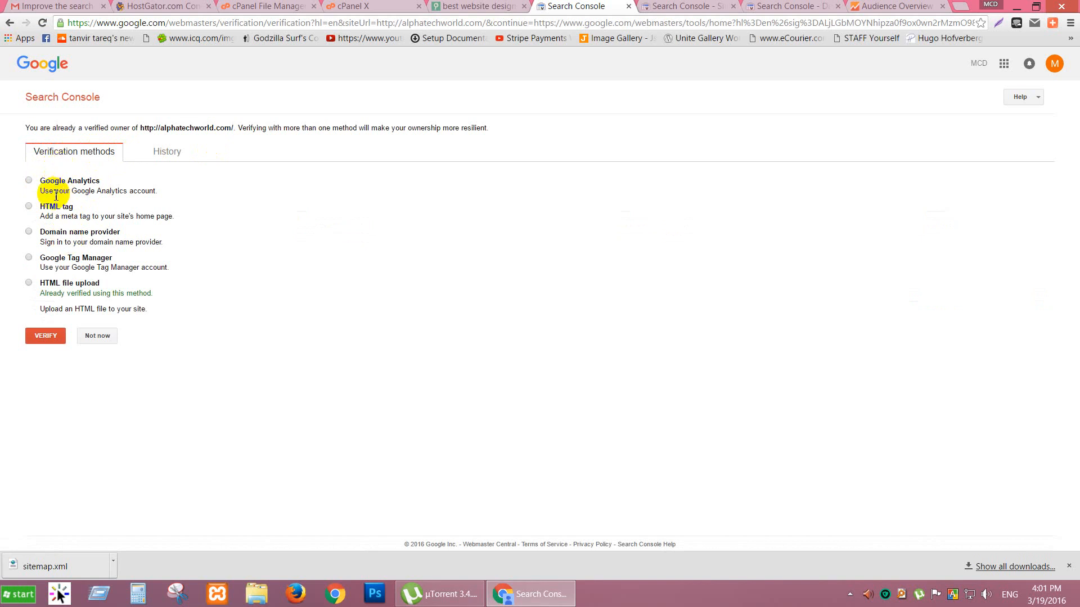
{"action": "left_click", "coordinate": [29, 180]}
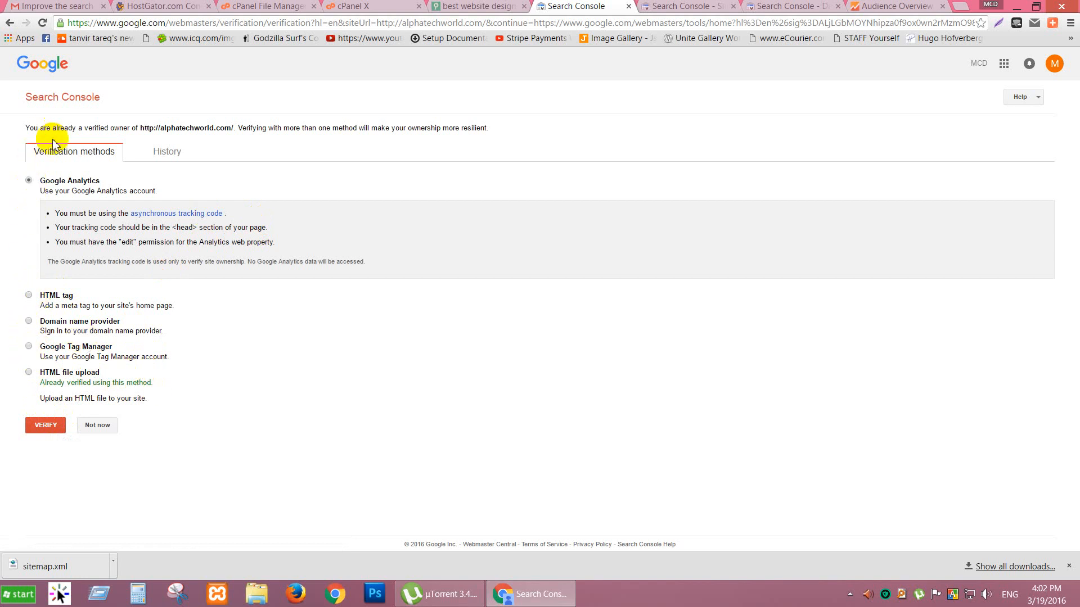
Verify alphatechworld.com via Google Analytics, go back, and switch to the Dashboard tab.
{"action": "left_click", "coordinate": [50, 427]}
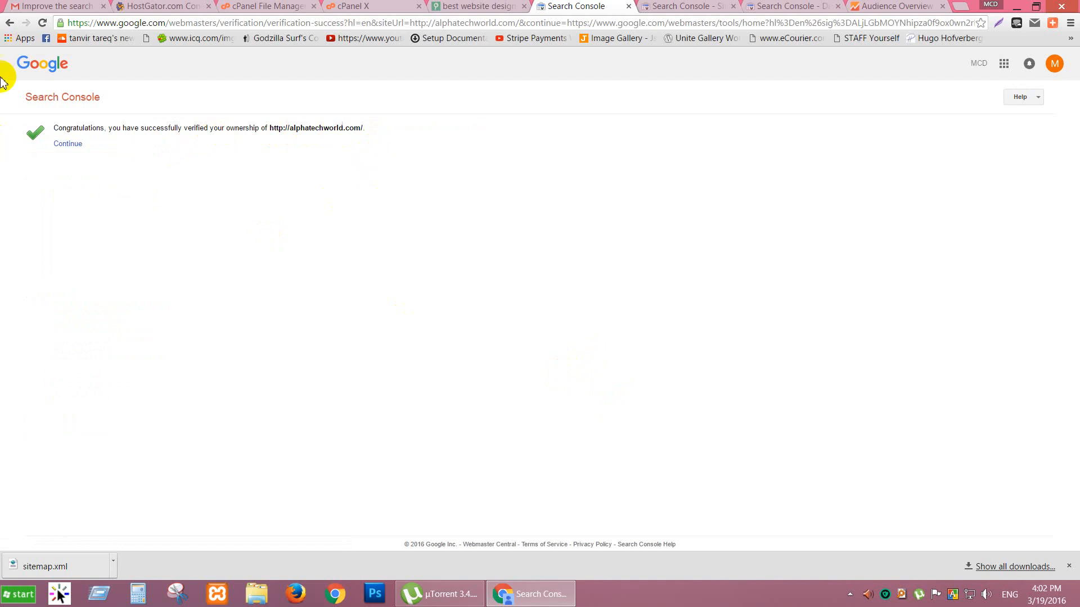
{"action": "left_click", "coordinate": [10, 23]}
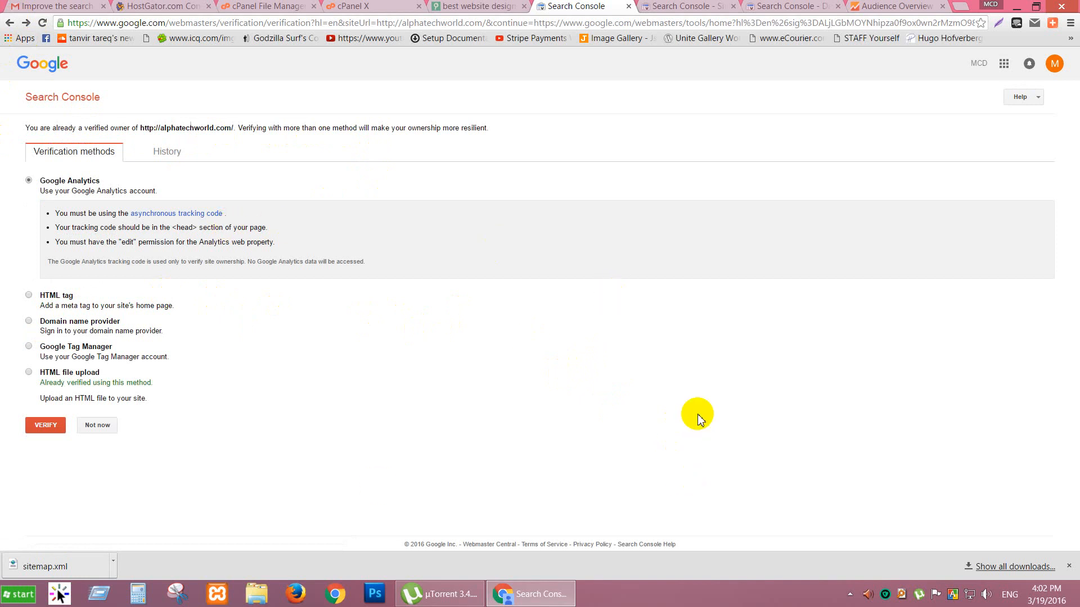
{"action": "left_click", "coordinate": [737, 7]}
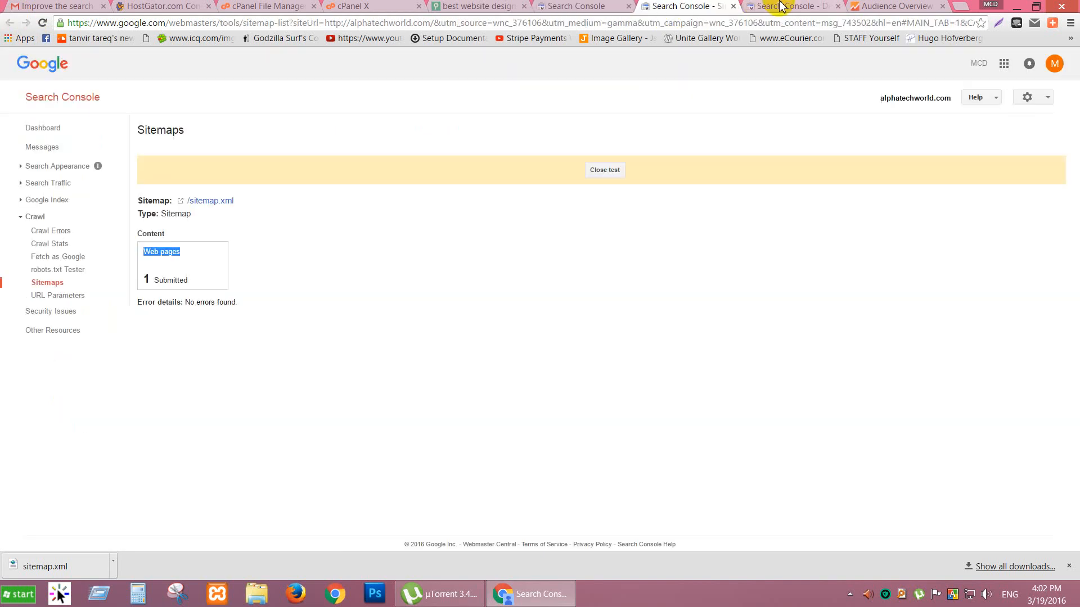
{"action": "left_click", "coordinate": [767, 6]}
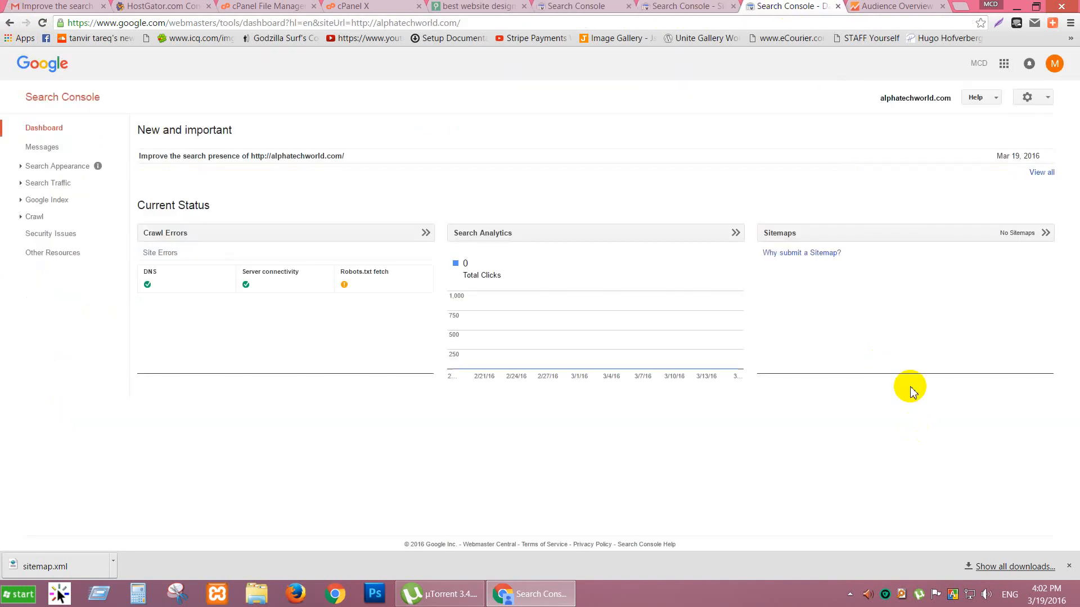